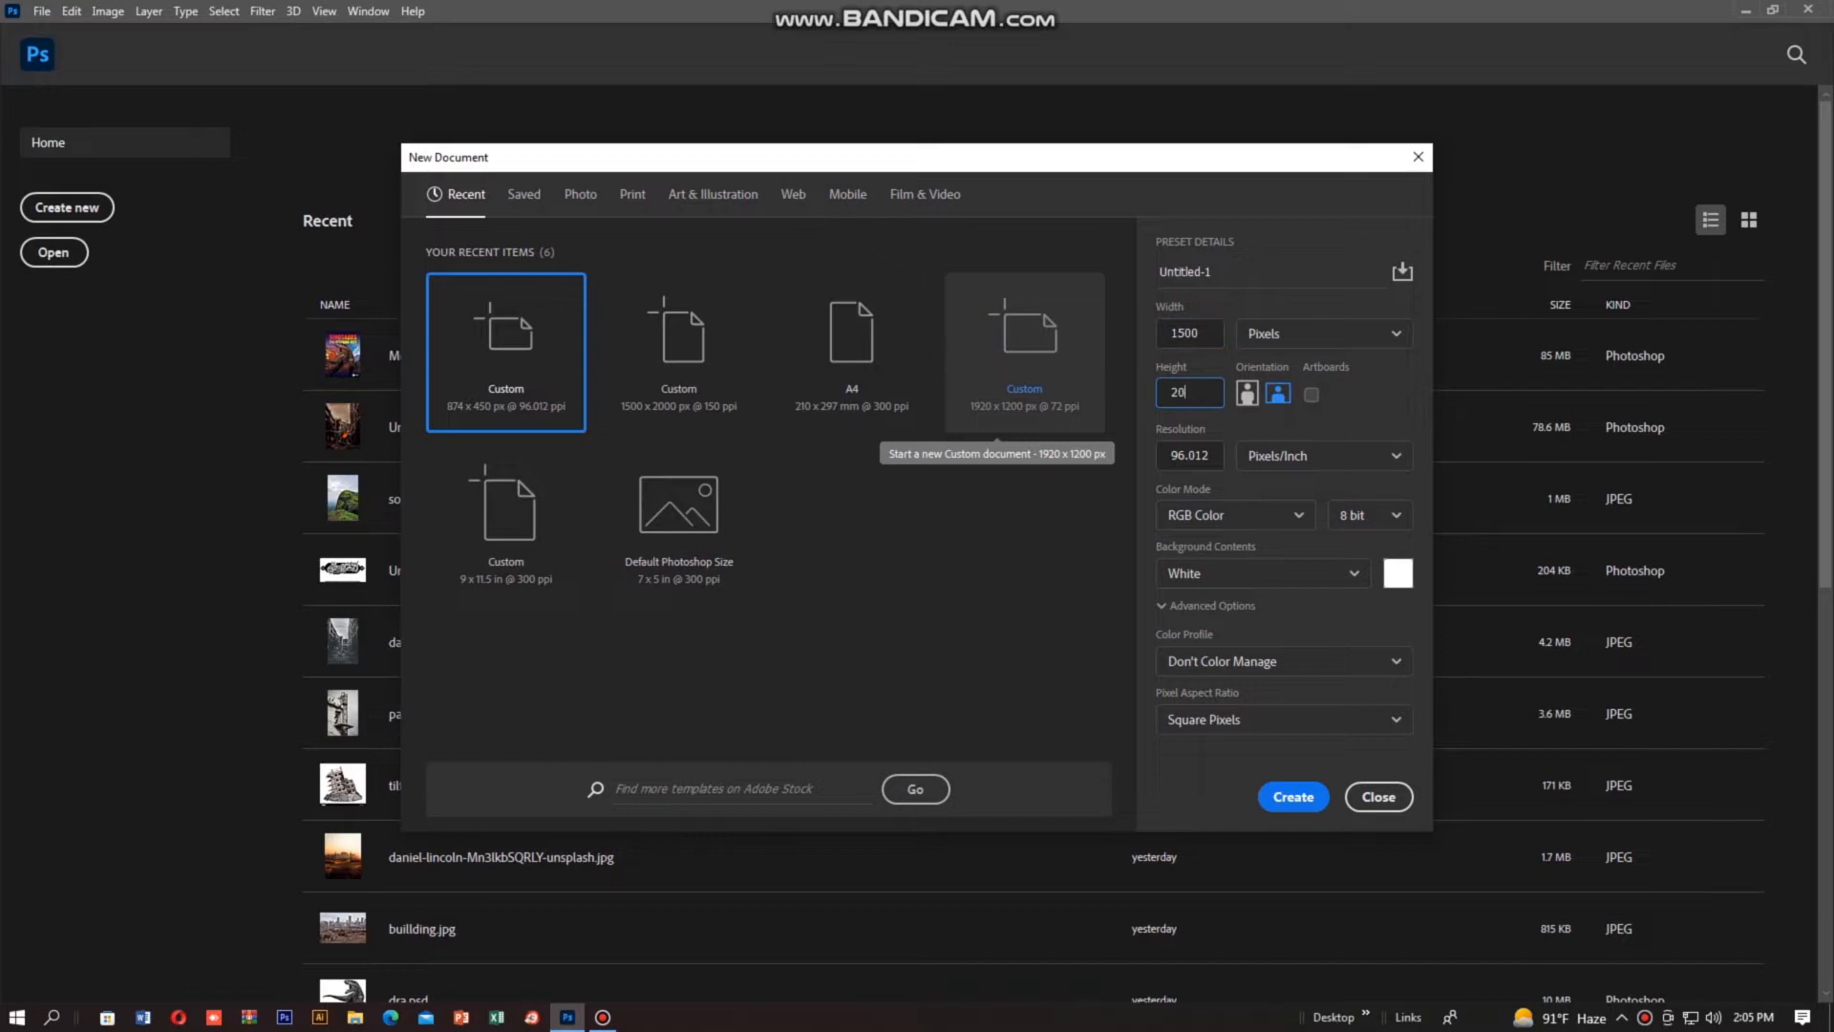
Step: Create a new 1500 x 2000 pixel portrait document in RGB color at 96.012 pixels/inch with a white background
{"action": "left_click", "coordinate": [958, 341]}
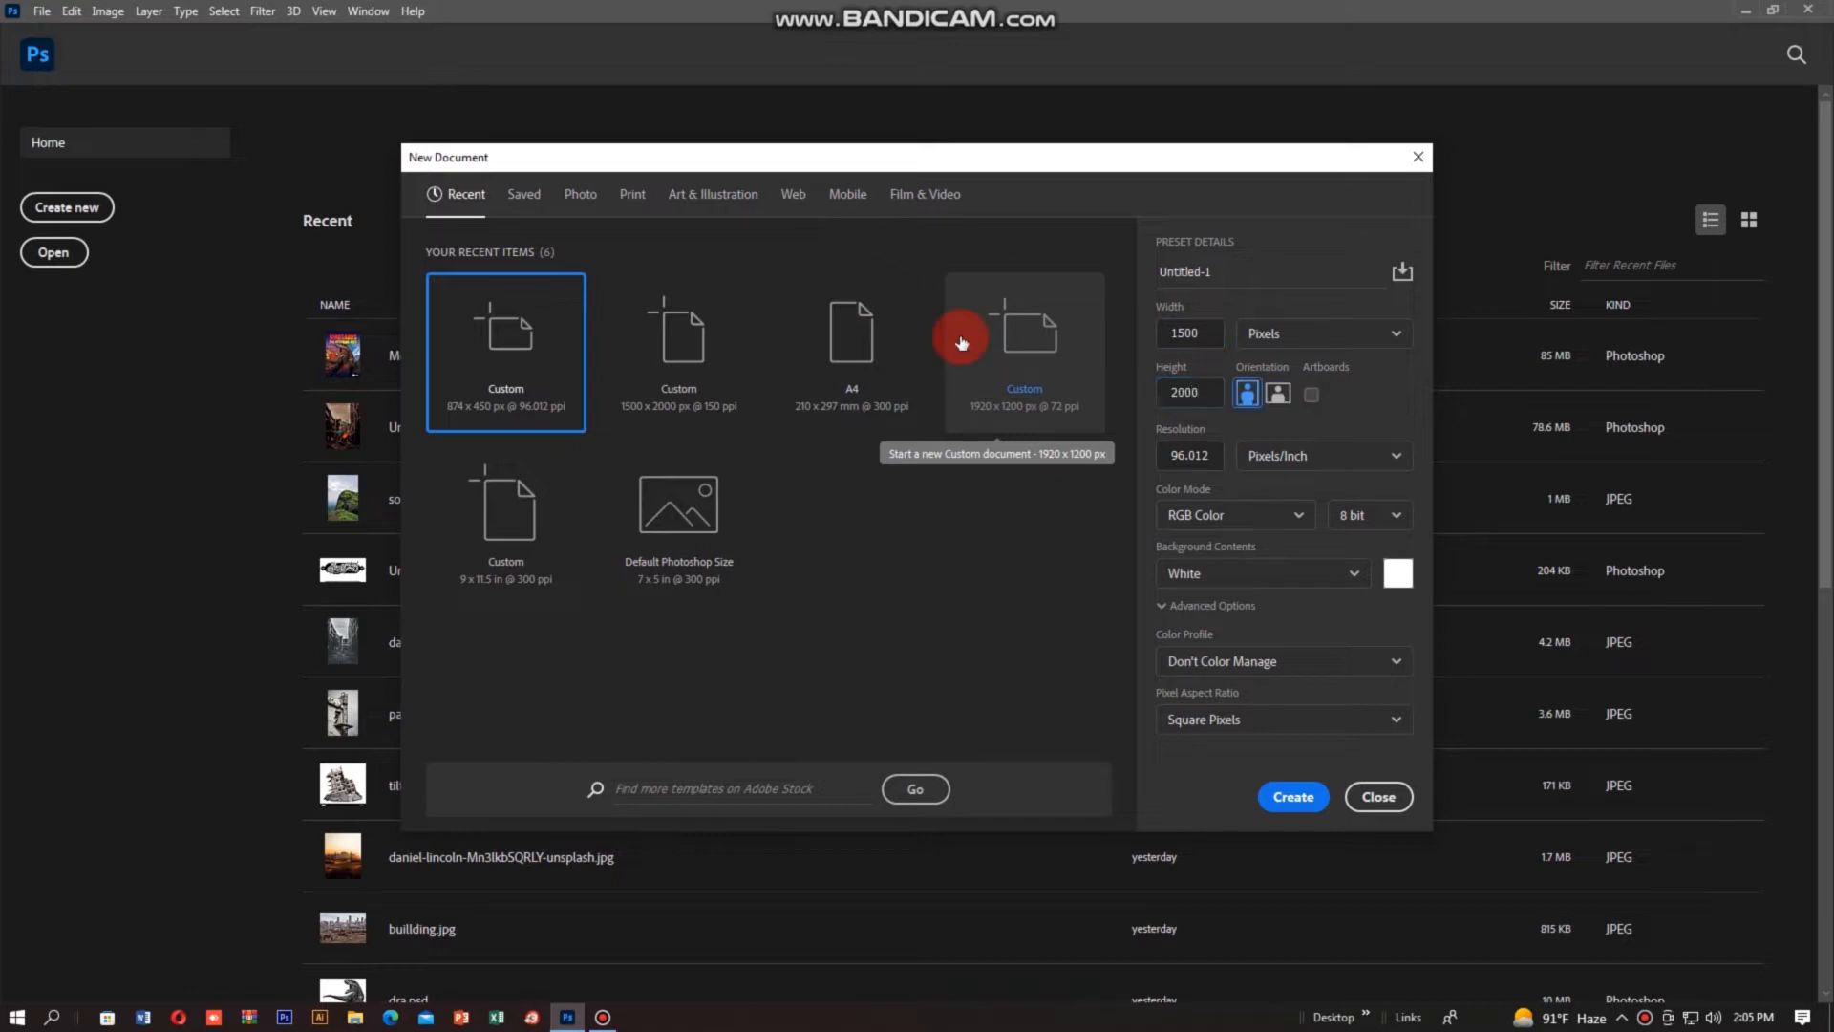
{"action": "left_click", "coordinate": [1378, 800]}
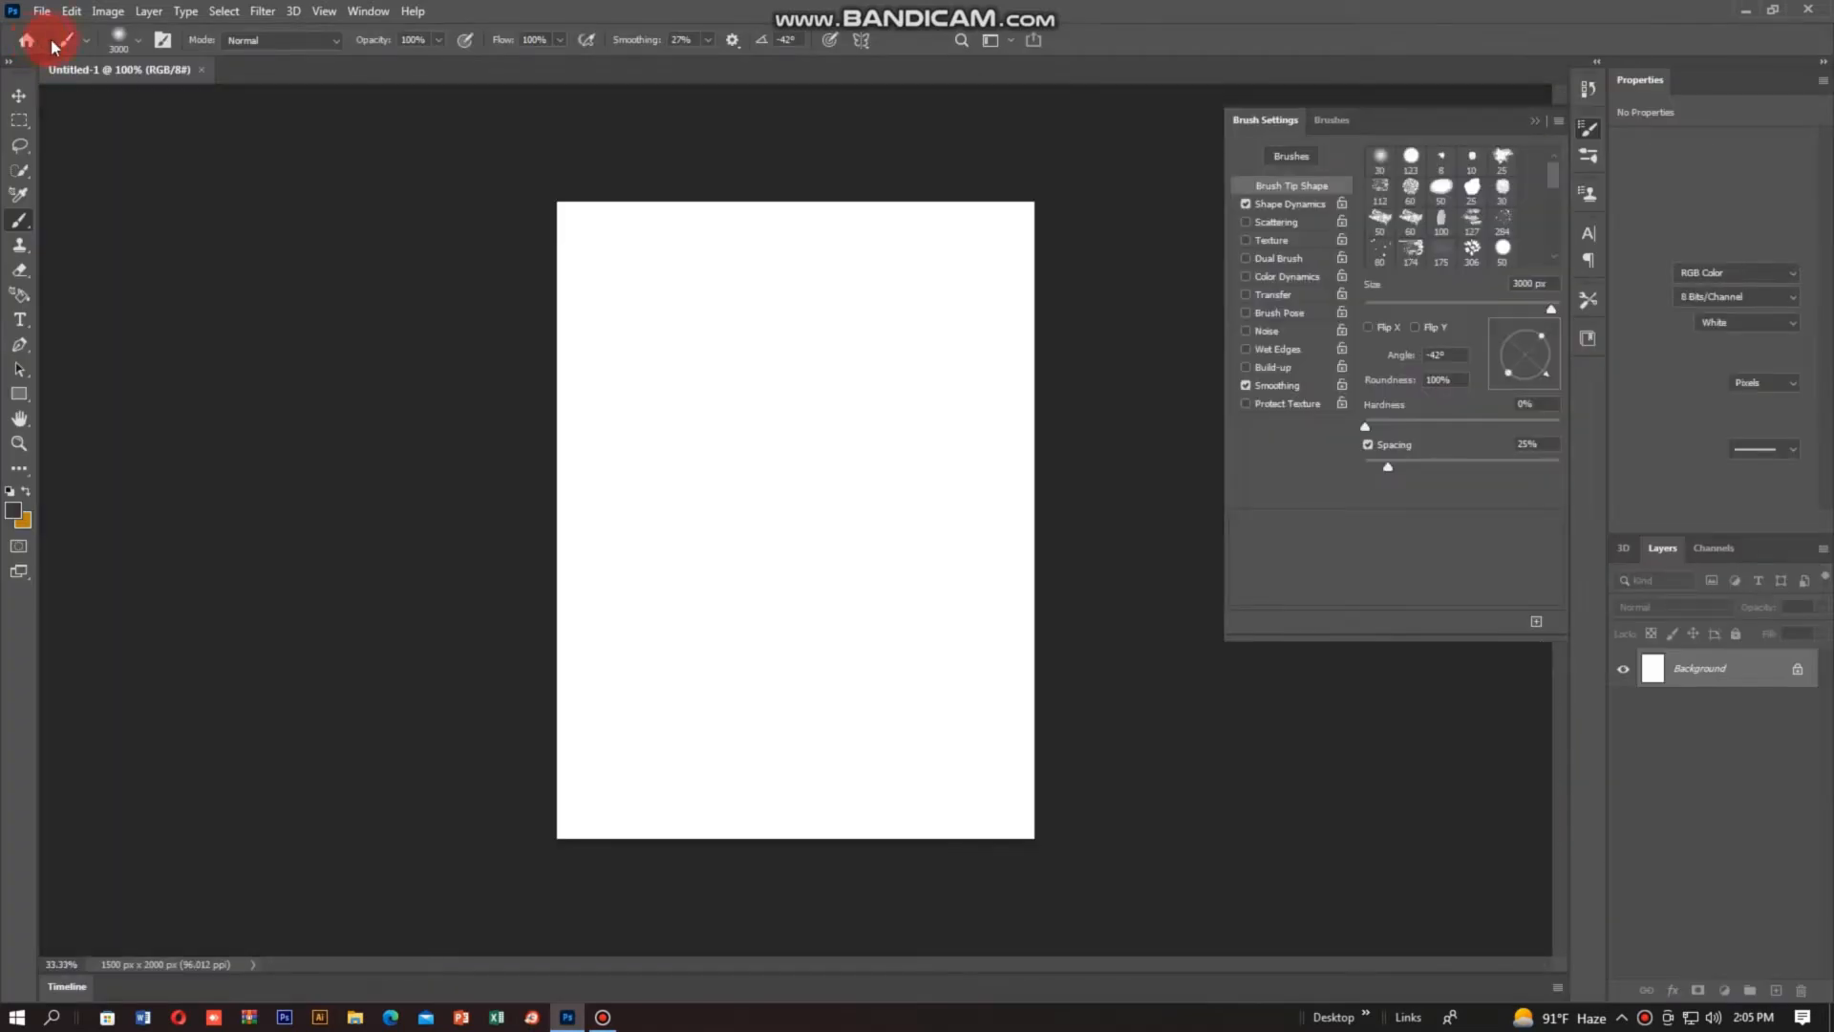
Step: Open the Broken Buillding file from the Project folder and cut its entire image
{"action": "left_click", "coordinate": [43, 14]}
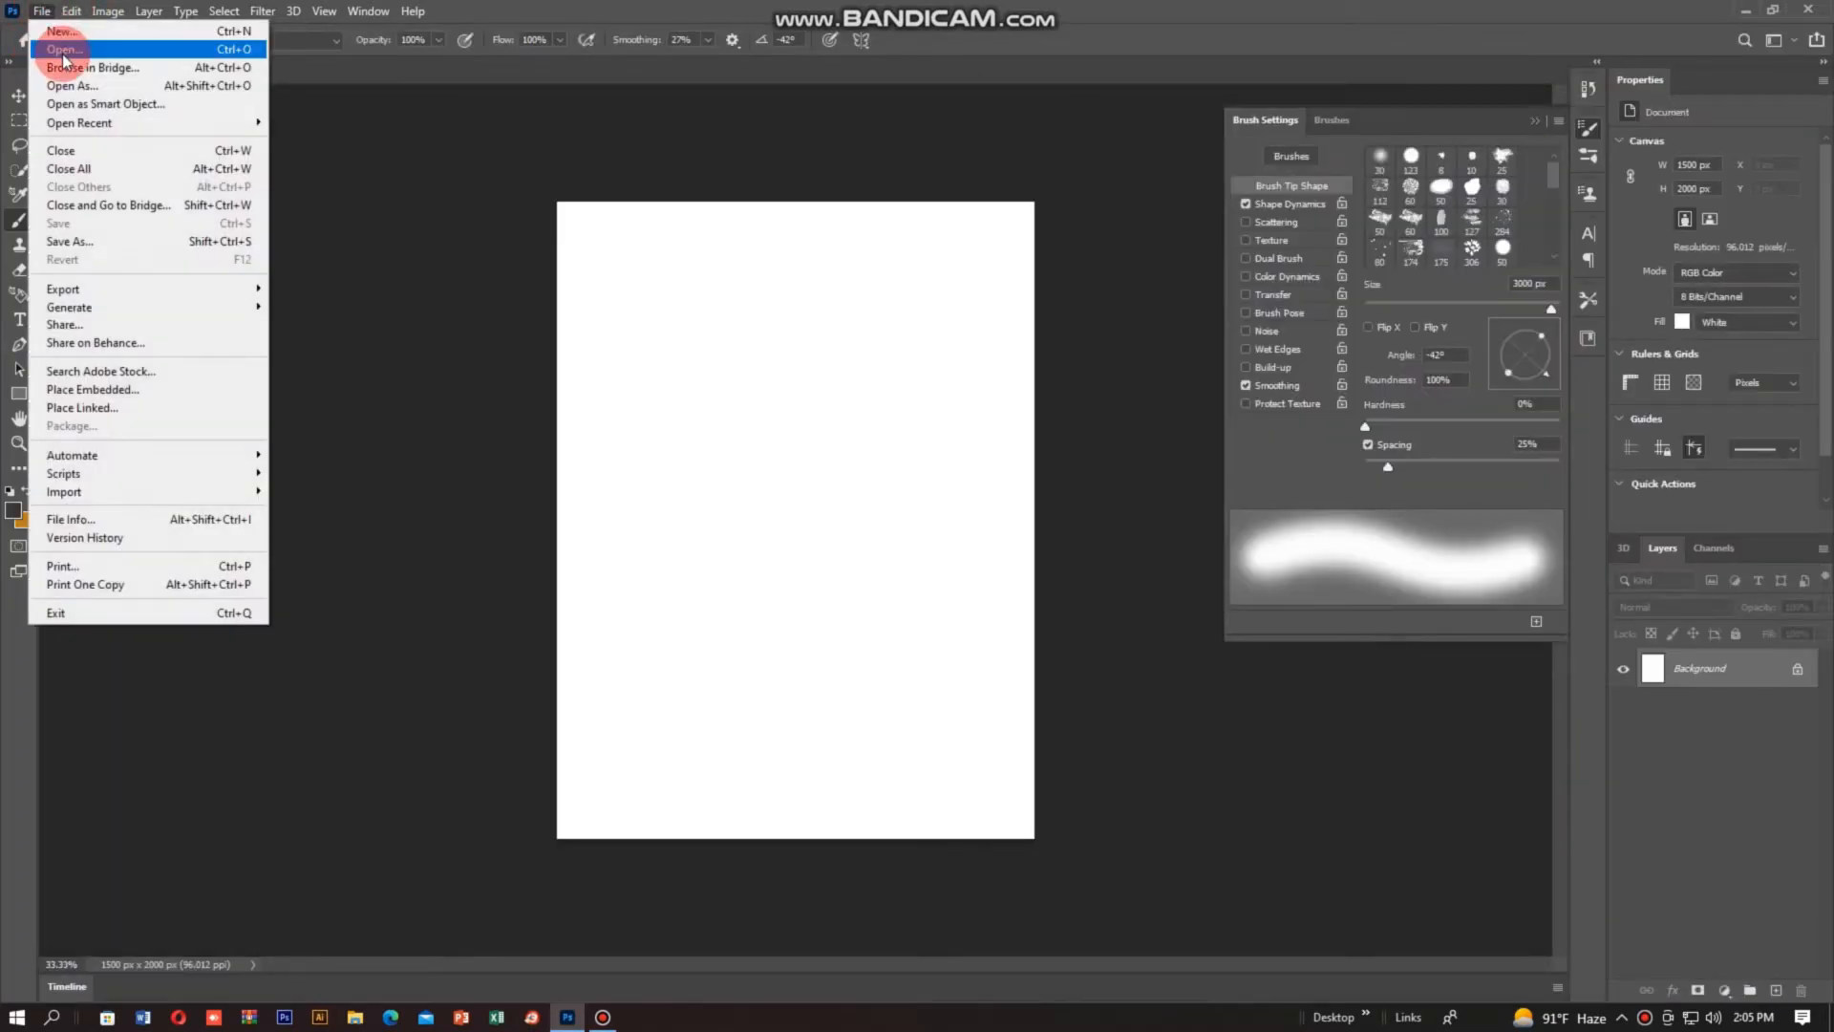
{"action": "left_click", "coordinate": [63, 53]}
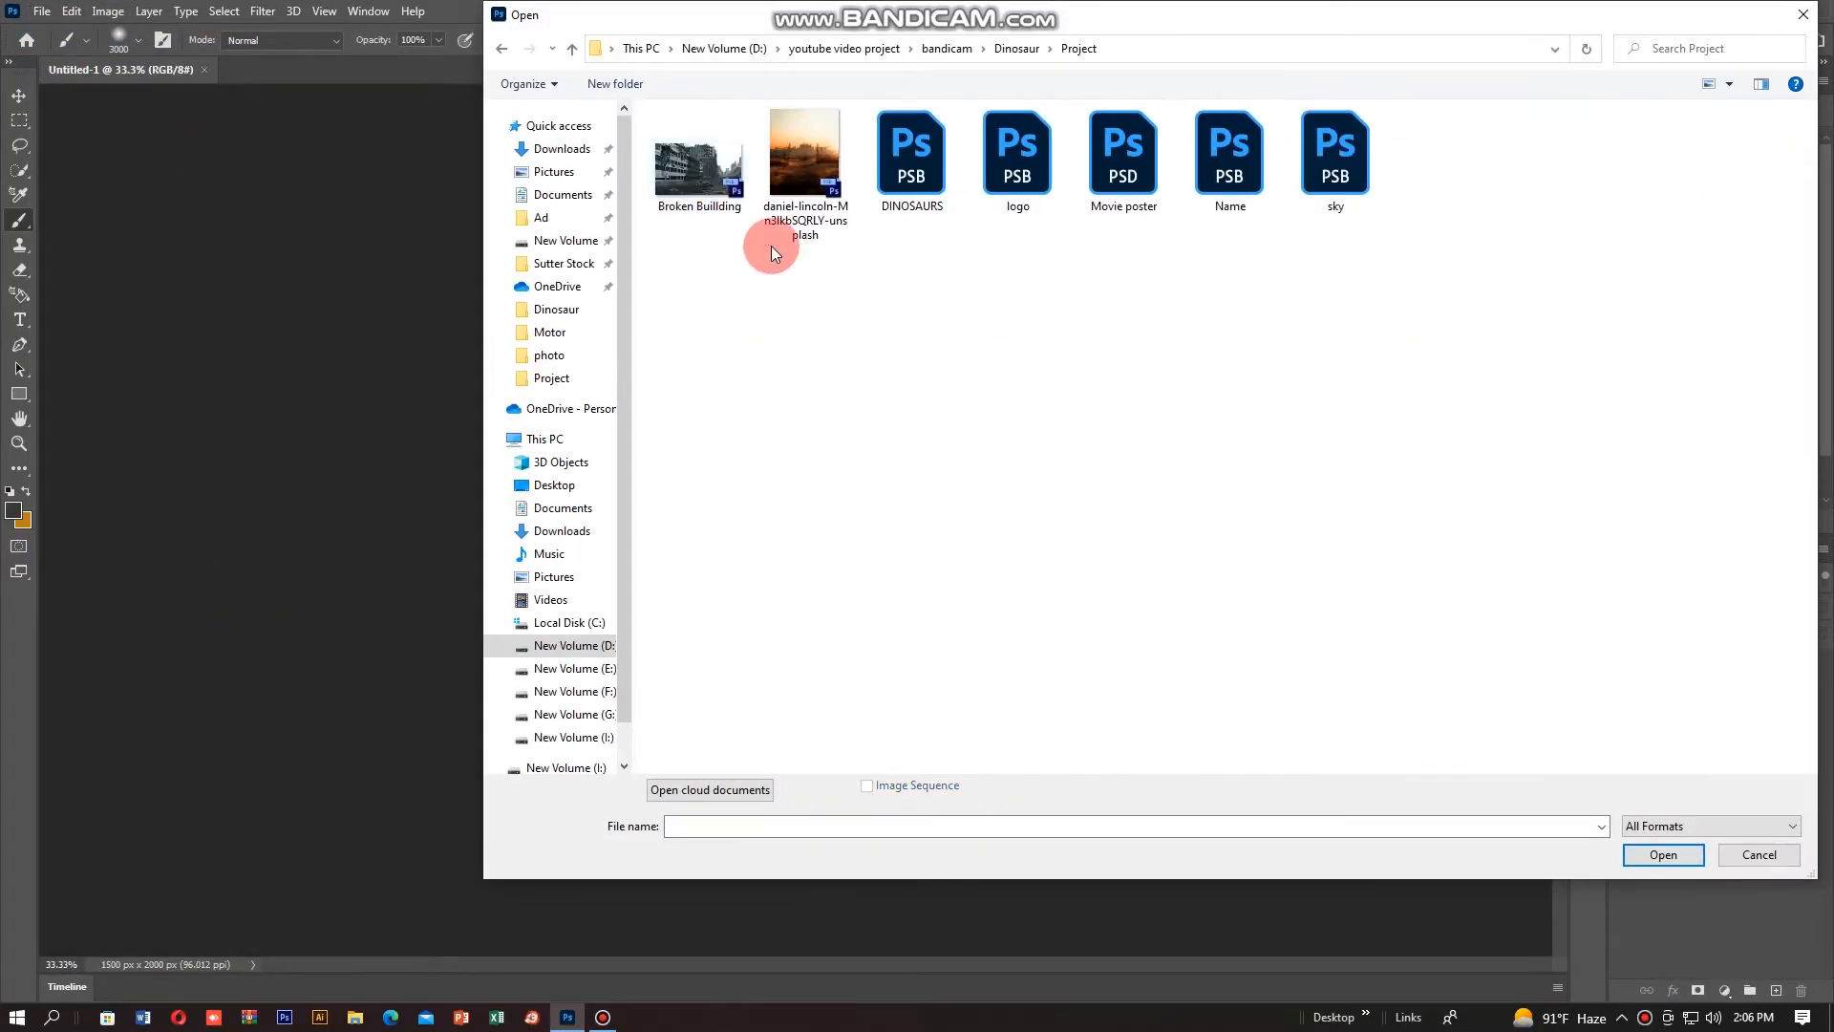
{"action": "double_click", "coordinate": [695, 172]}
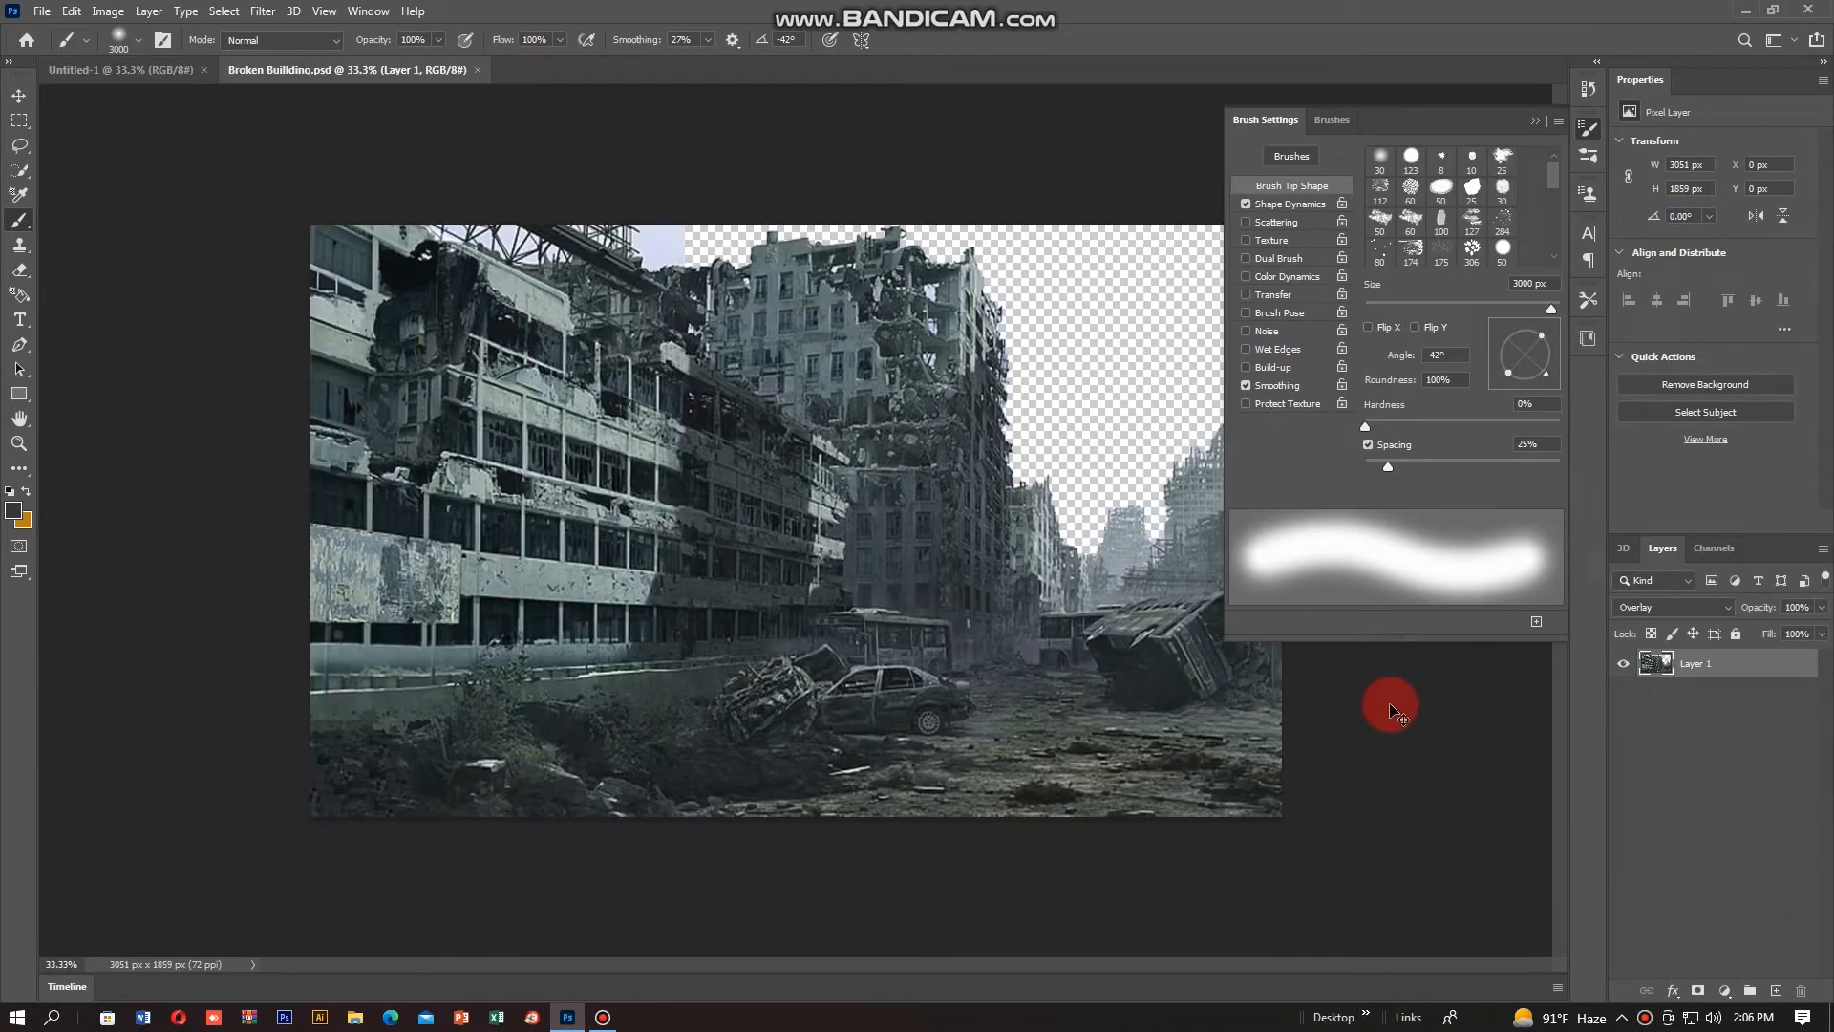
{"action": "key", "text": "ctrl+a"}
{"action": "key", "text": "ctrl+x"}
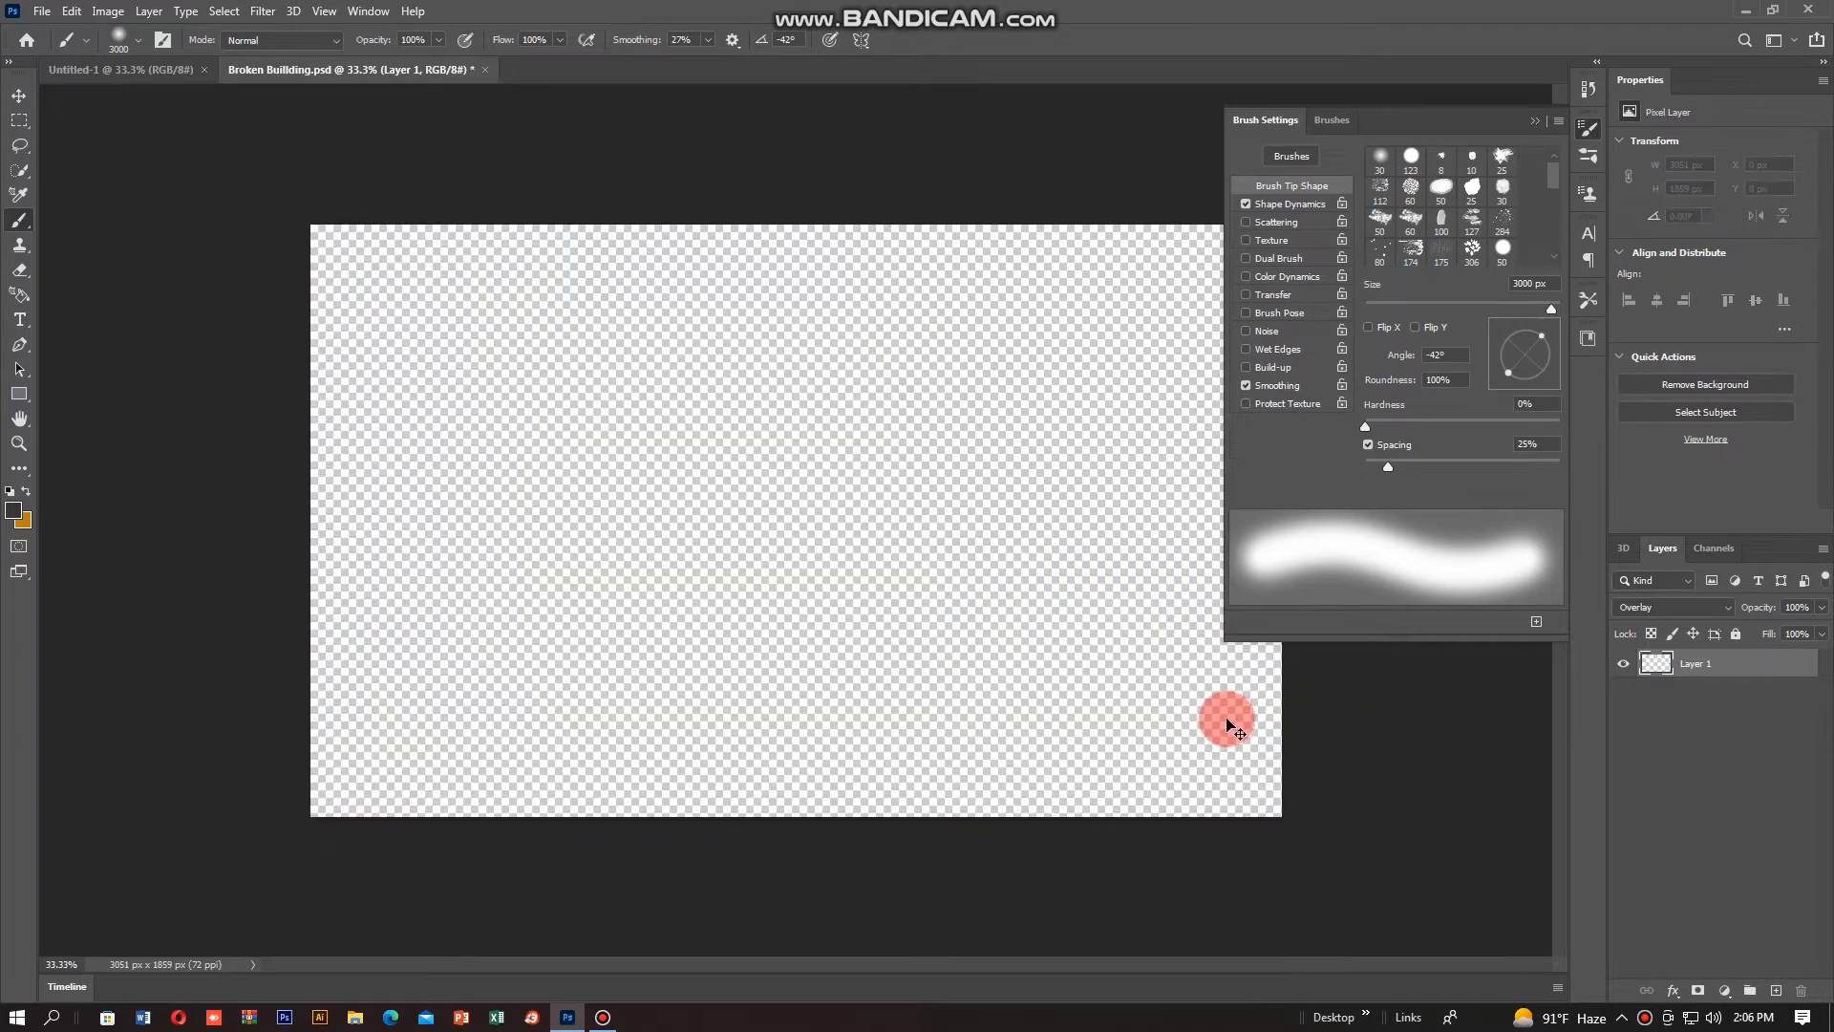
Step: Close the building file without saving, and paste the ruined street into the new document so it reaches the canvas's lower and right edges
{"action": "key", "text": "ctrl+w"}
{"action": "left_click", "coordinate": [942, 384]}
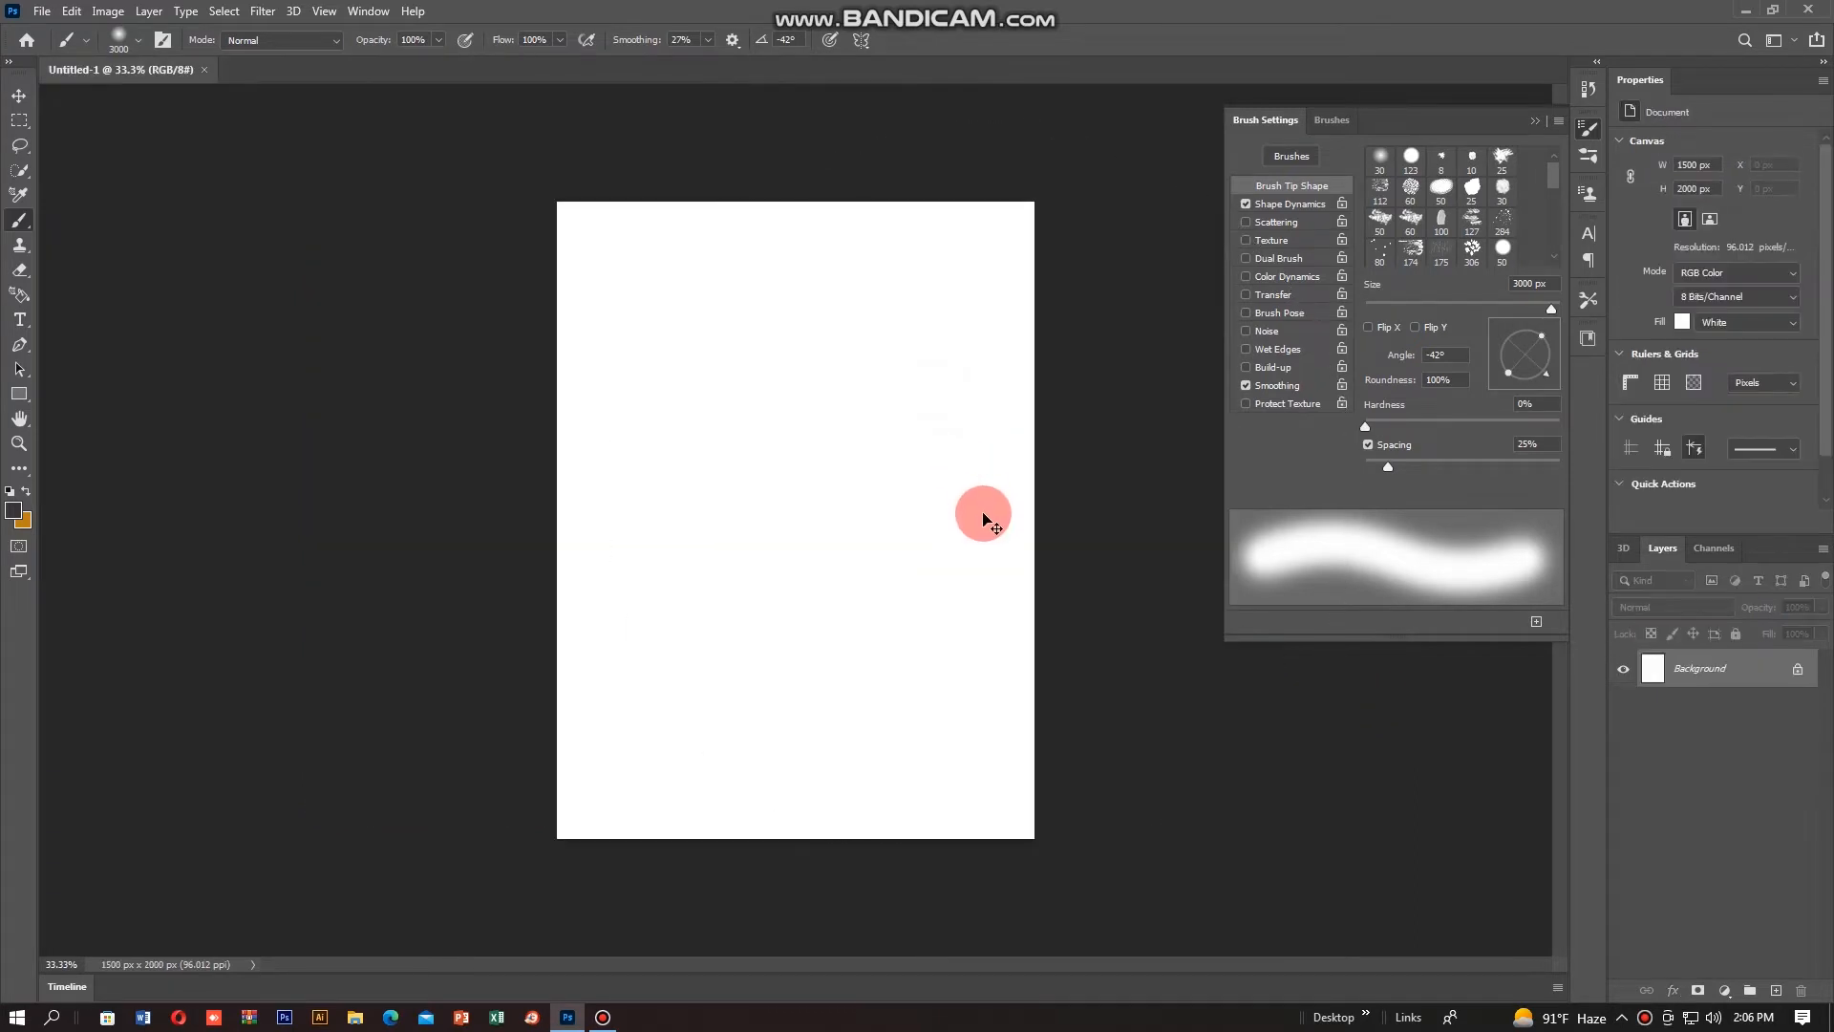
{"action": "key", "text": "ctrl+v"}
{"action": "mouse_move", "coordinate": [895, 548]}
{"action": "left_mouse_down"}
{"action": "mouse_move", "coordinate": [778, 556]}
{"action": "mouse_move", "coordinate": [696, 619]}
{"action": "mouse_move", "coordinate": [363, 594]}
{"action": "mouse_move", "coordinate": [408, 594]}
{"action": "mouse_move", "coordinate": [411, 566]}
{"action": "left_mouse_up"}
Step: Open the sky file from the Project folder and cut its entire image
{"action": "key", "text": "alt+f"}
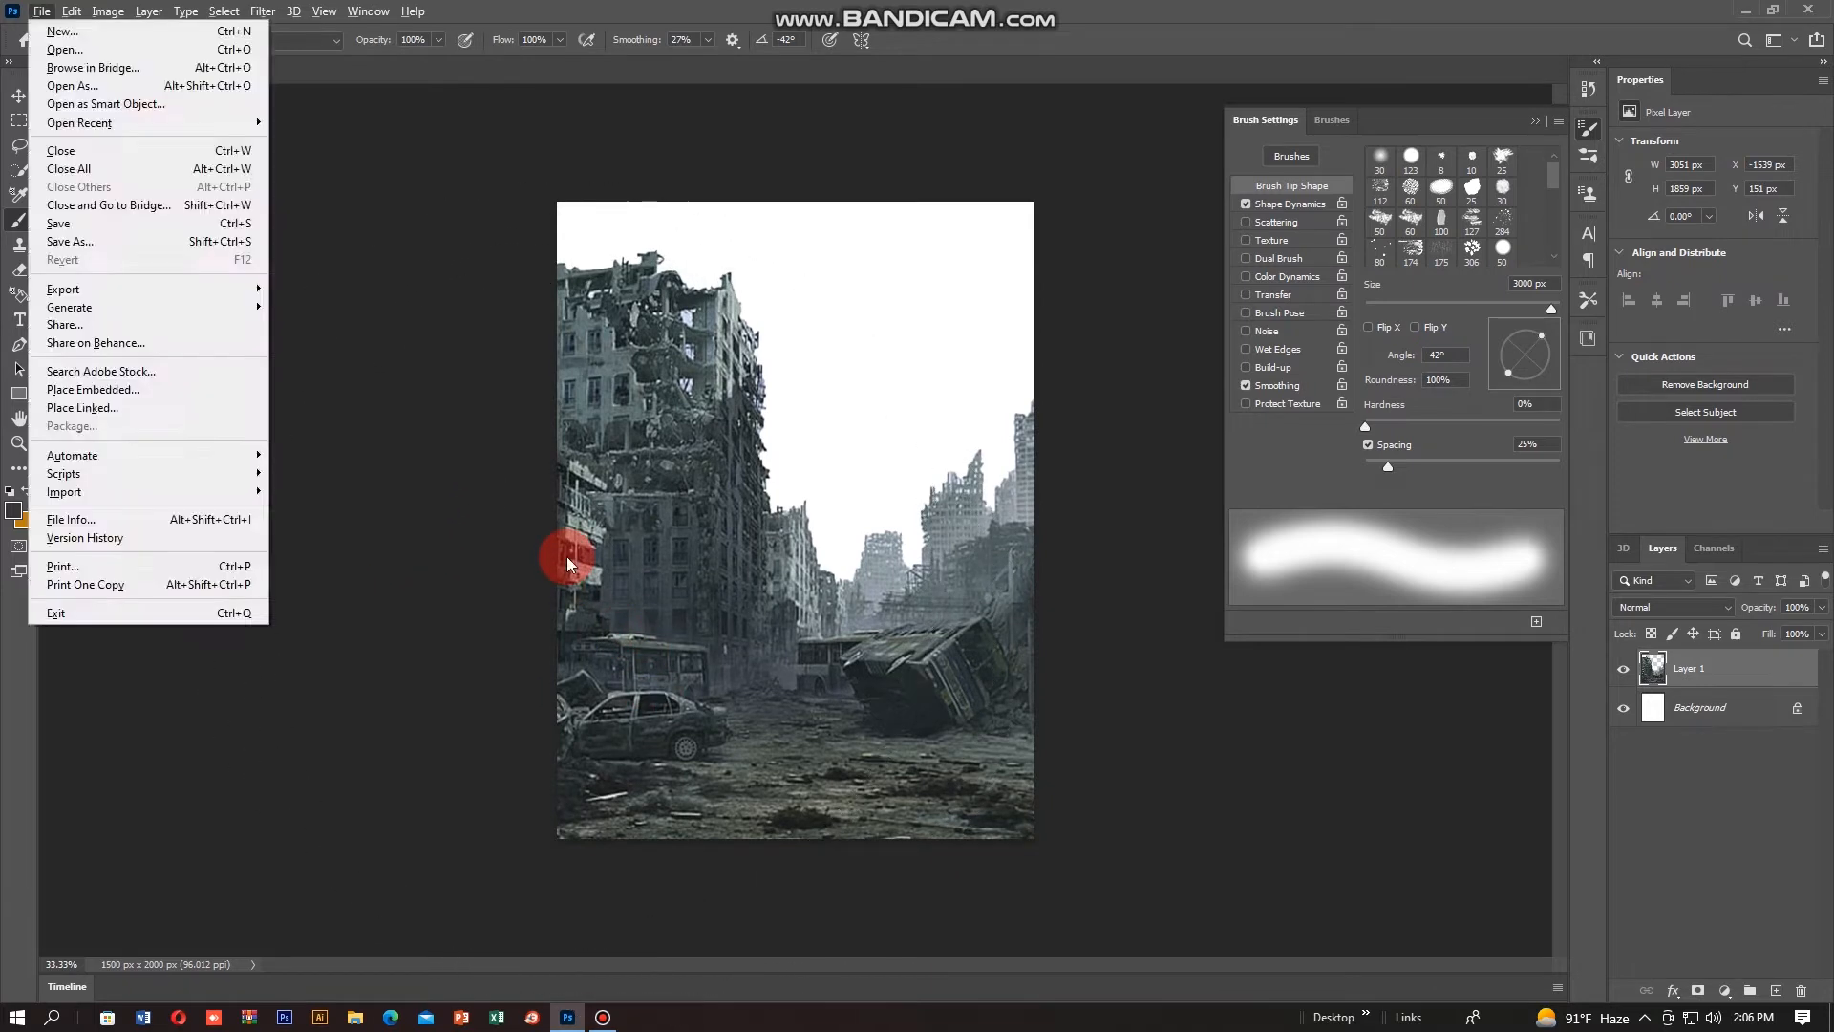
{"action": "key", "text": "o"}
{"action": "double_click", "coordinate": [1316, 174]}
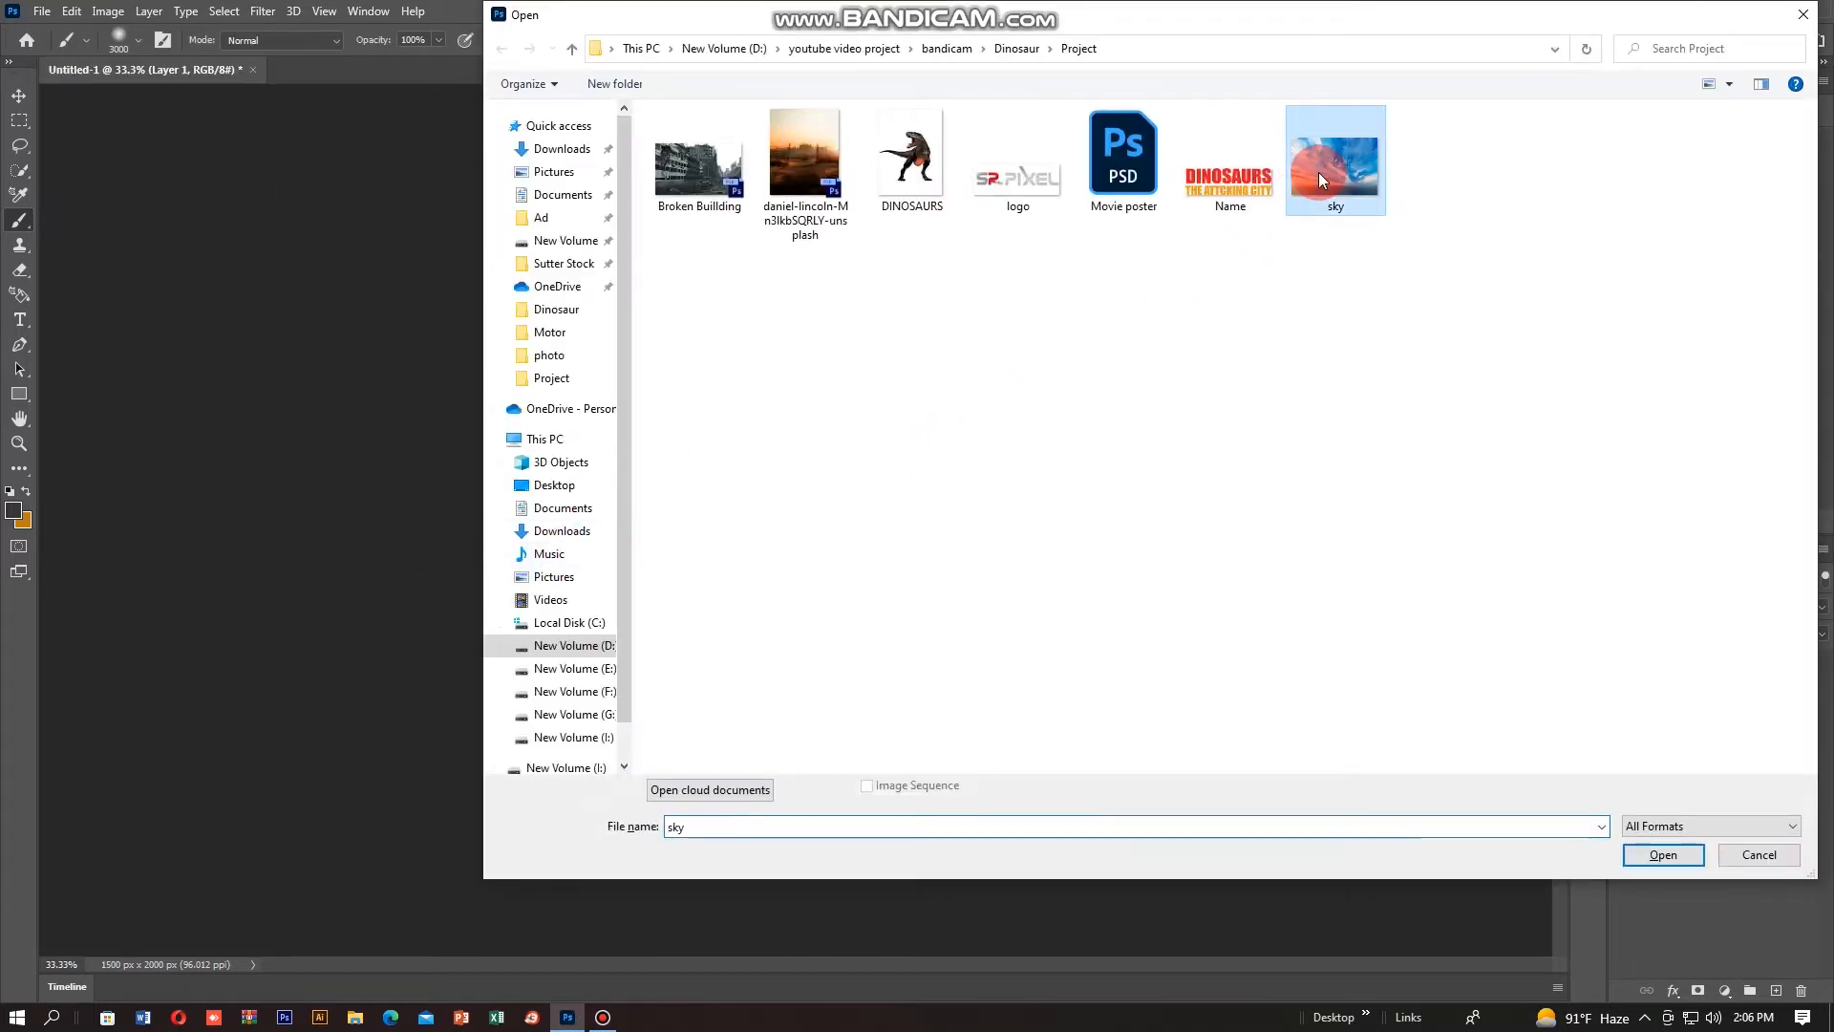
{"action": "key", "text": "ctrl+a"}
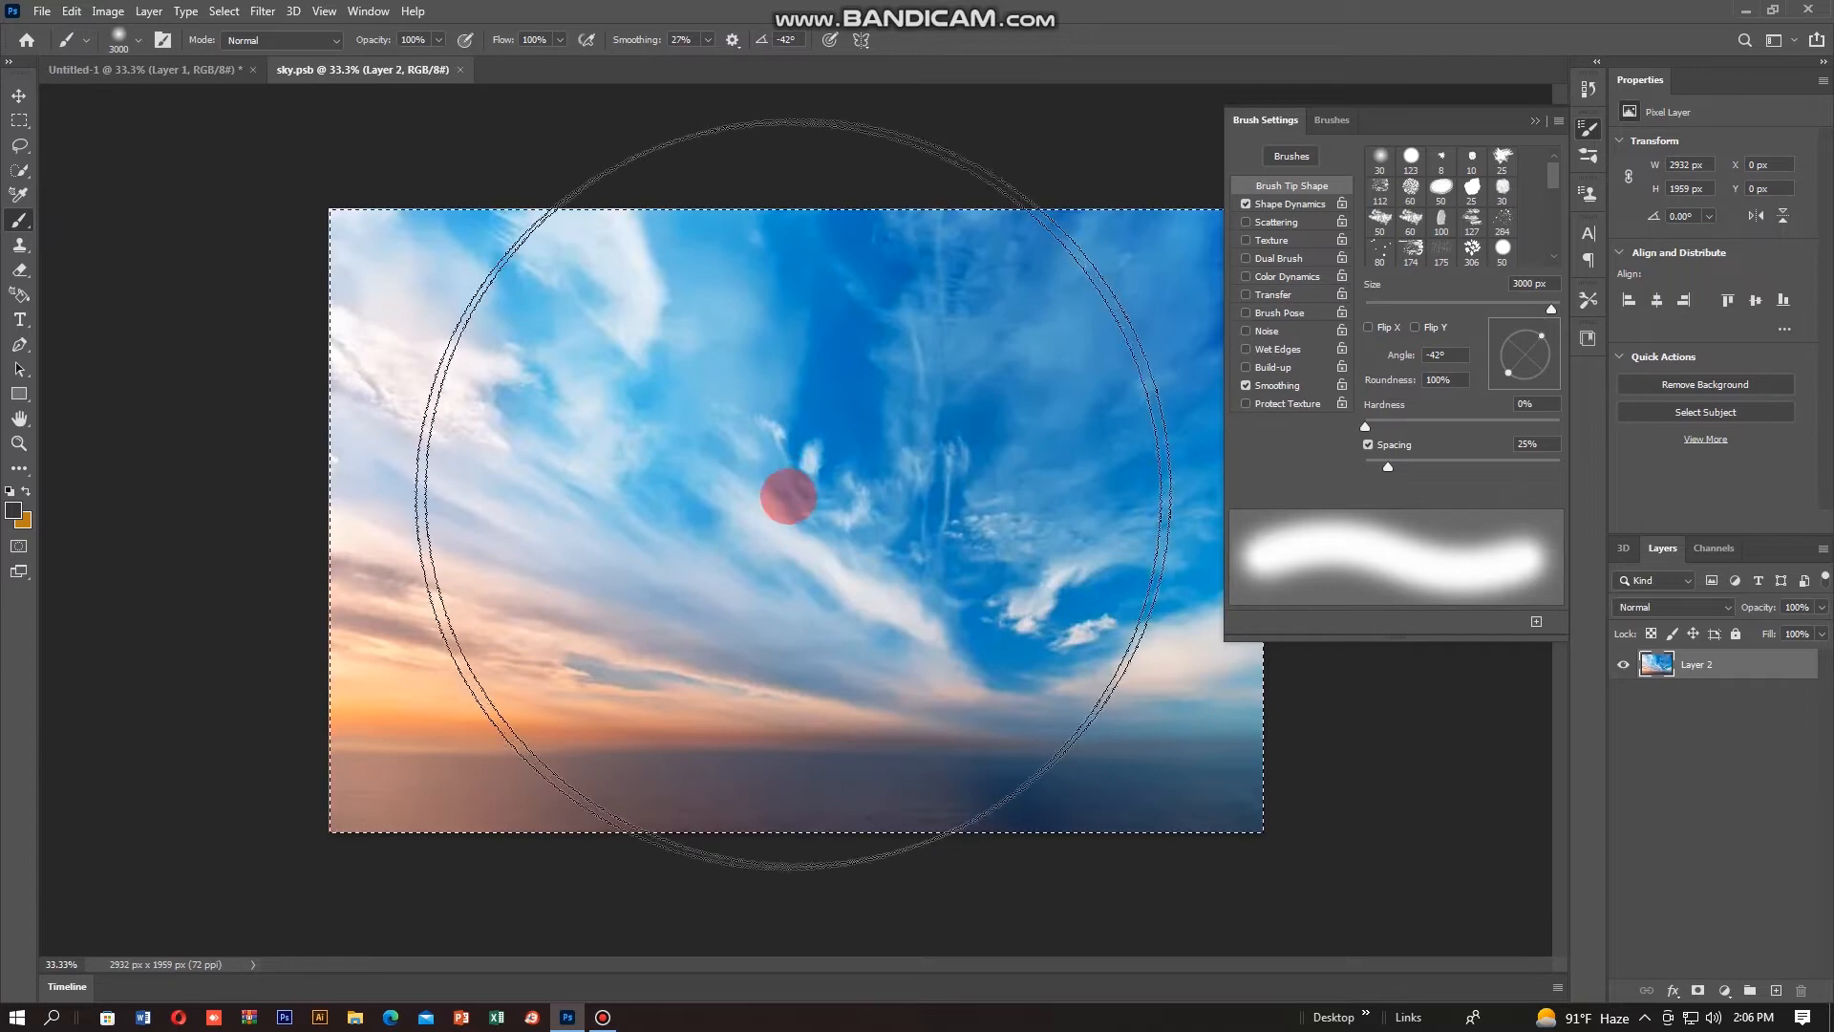
{"action": "left_click", "coordinate": [71, 12]}
{"action": "left_click", "coordinate": [90, 126]}
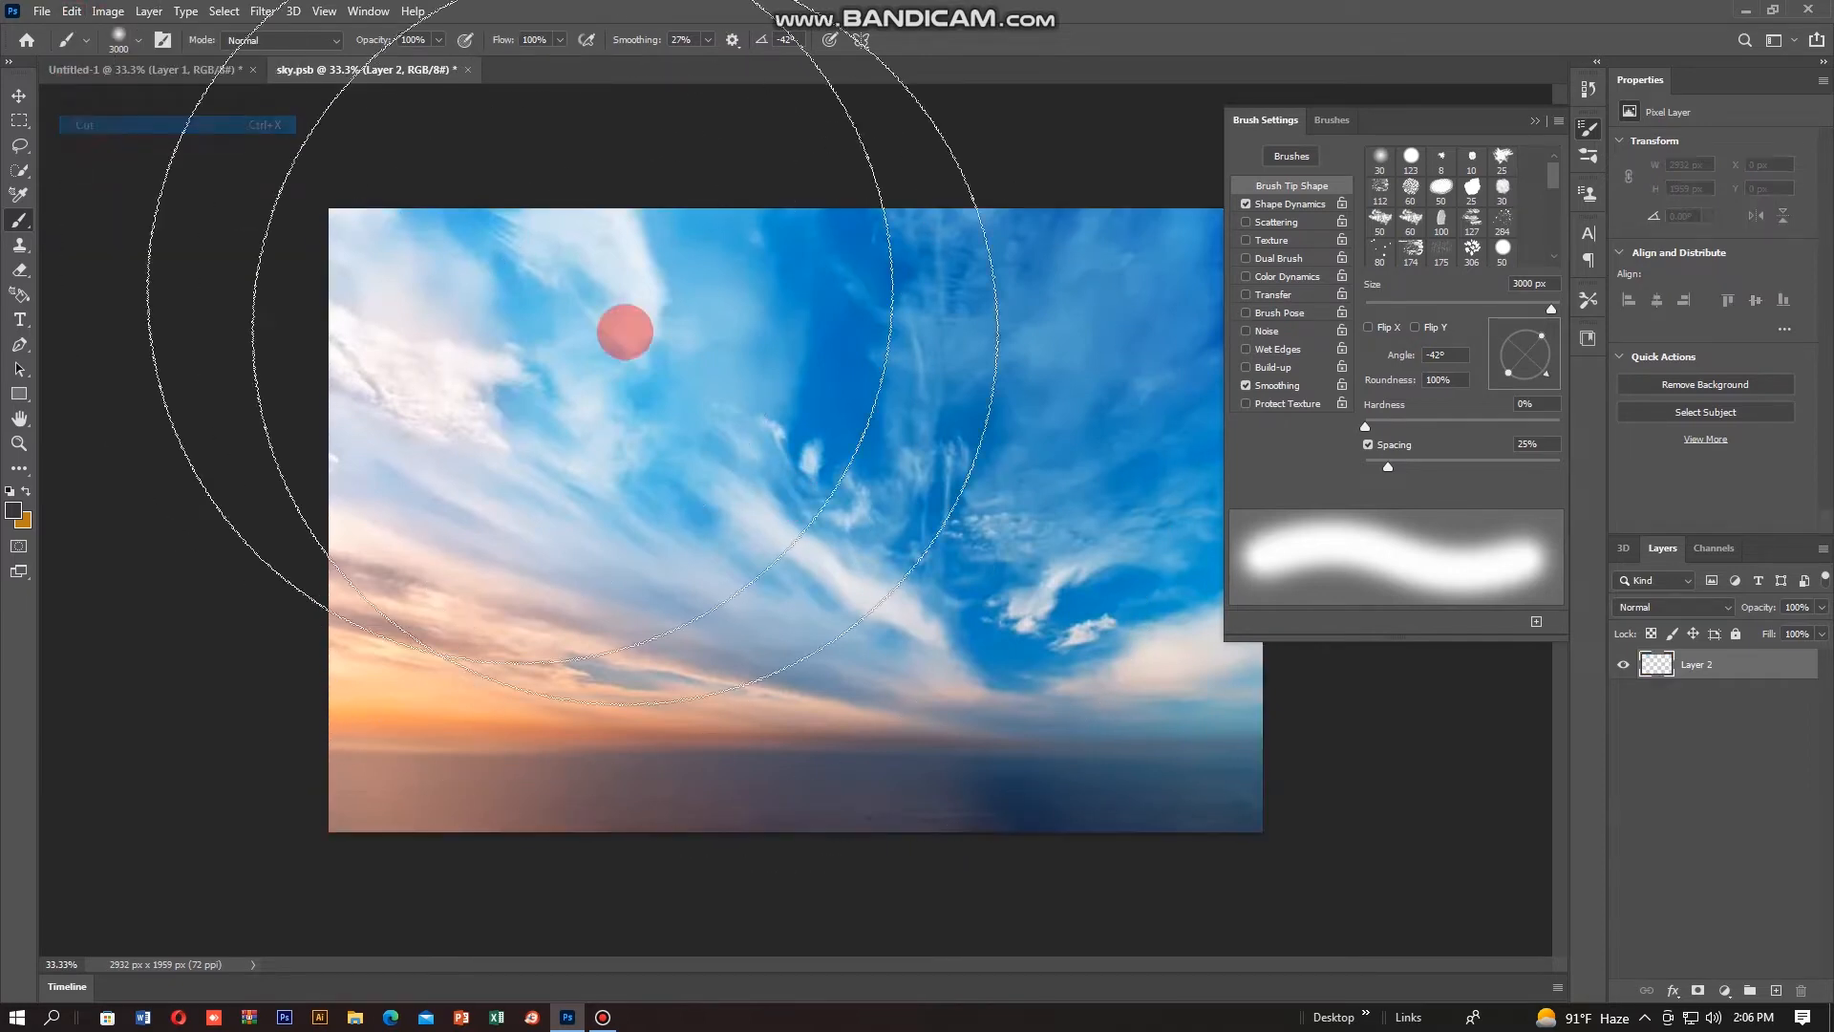
Step: Close the sky file without saving, and paste the sky into the poster, shifted up over the upper part of the canvas
{"action": "key", "text": "ctrl+w"}
{"action": "left_click", "coordinate": [908, 379]}
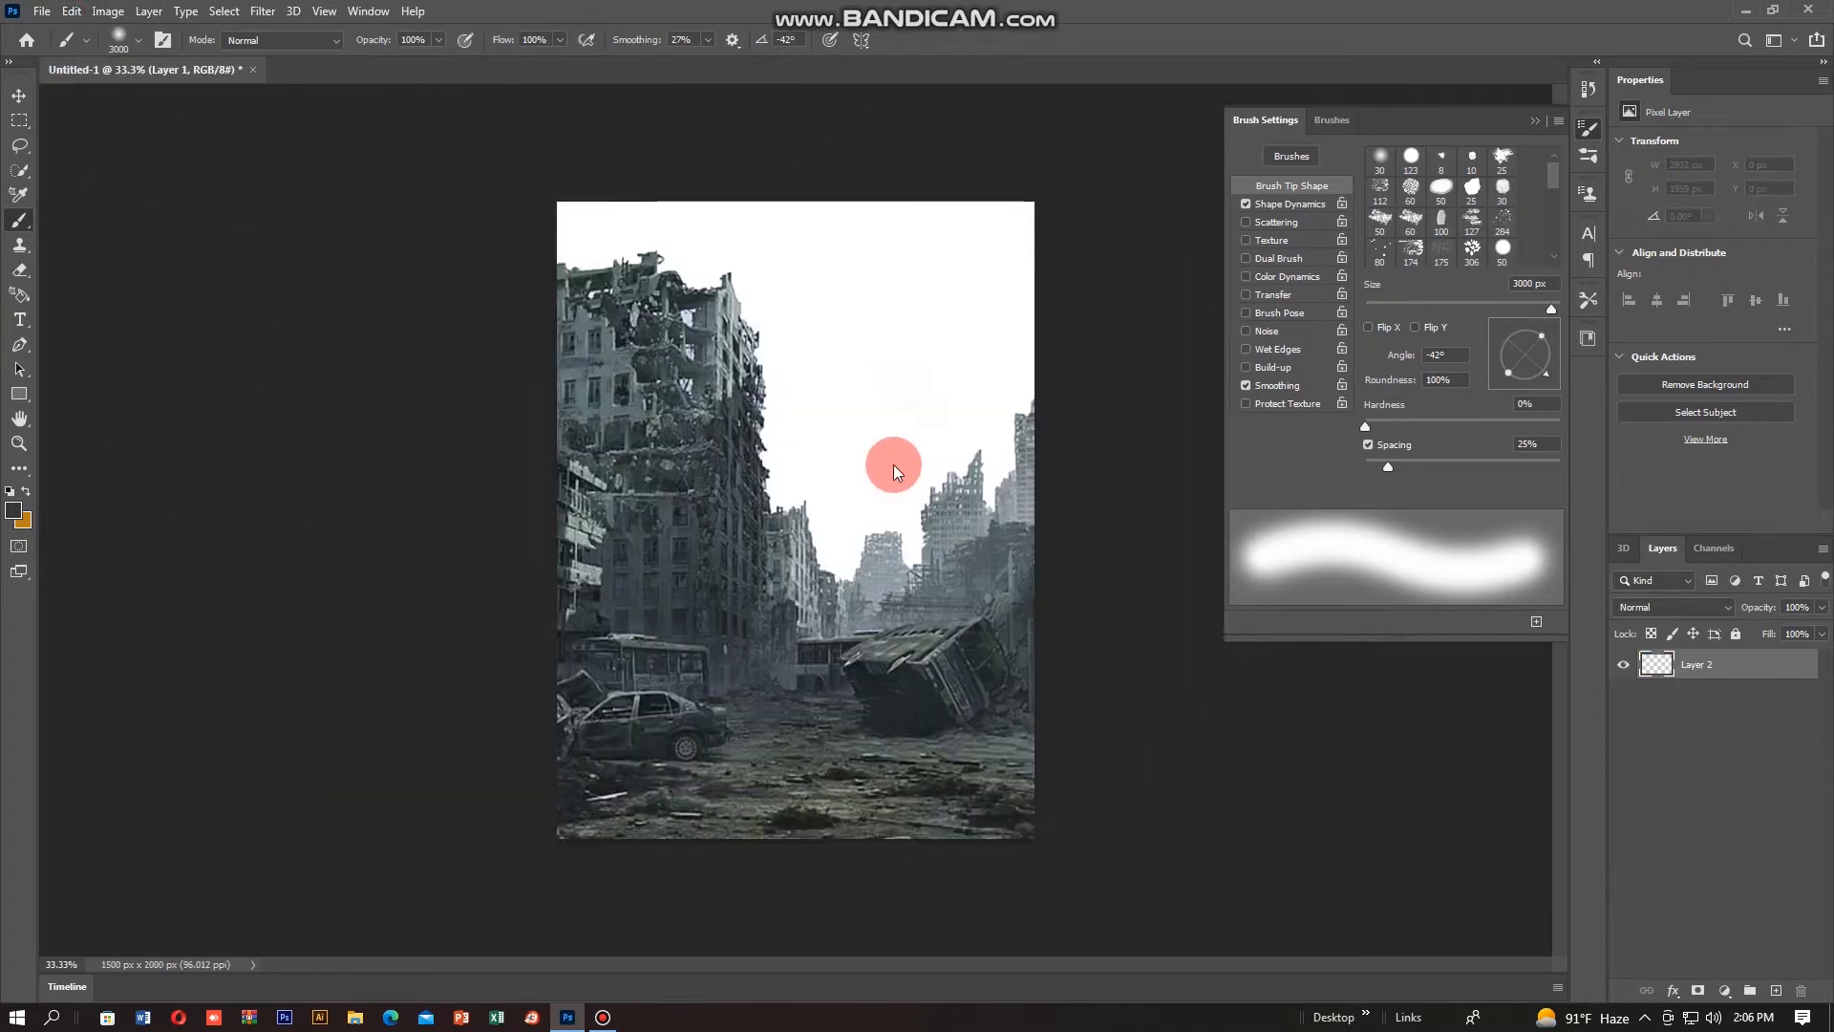
{"action": "key", "text": "ctrl+v"}
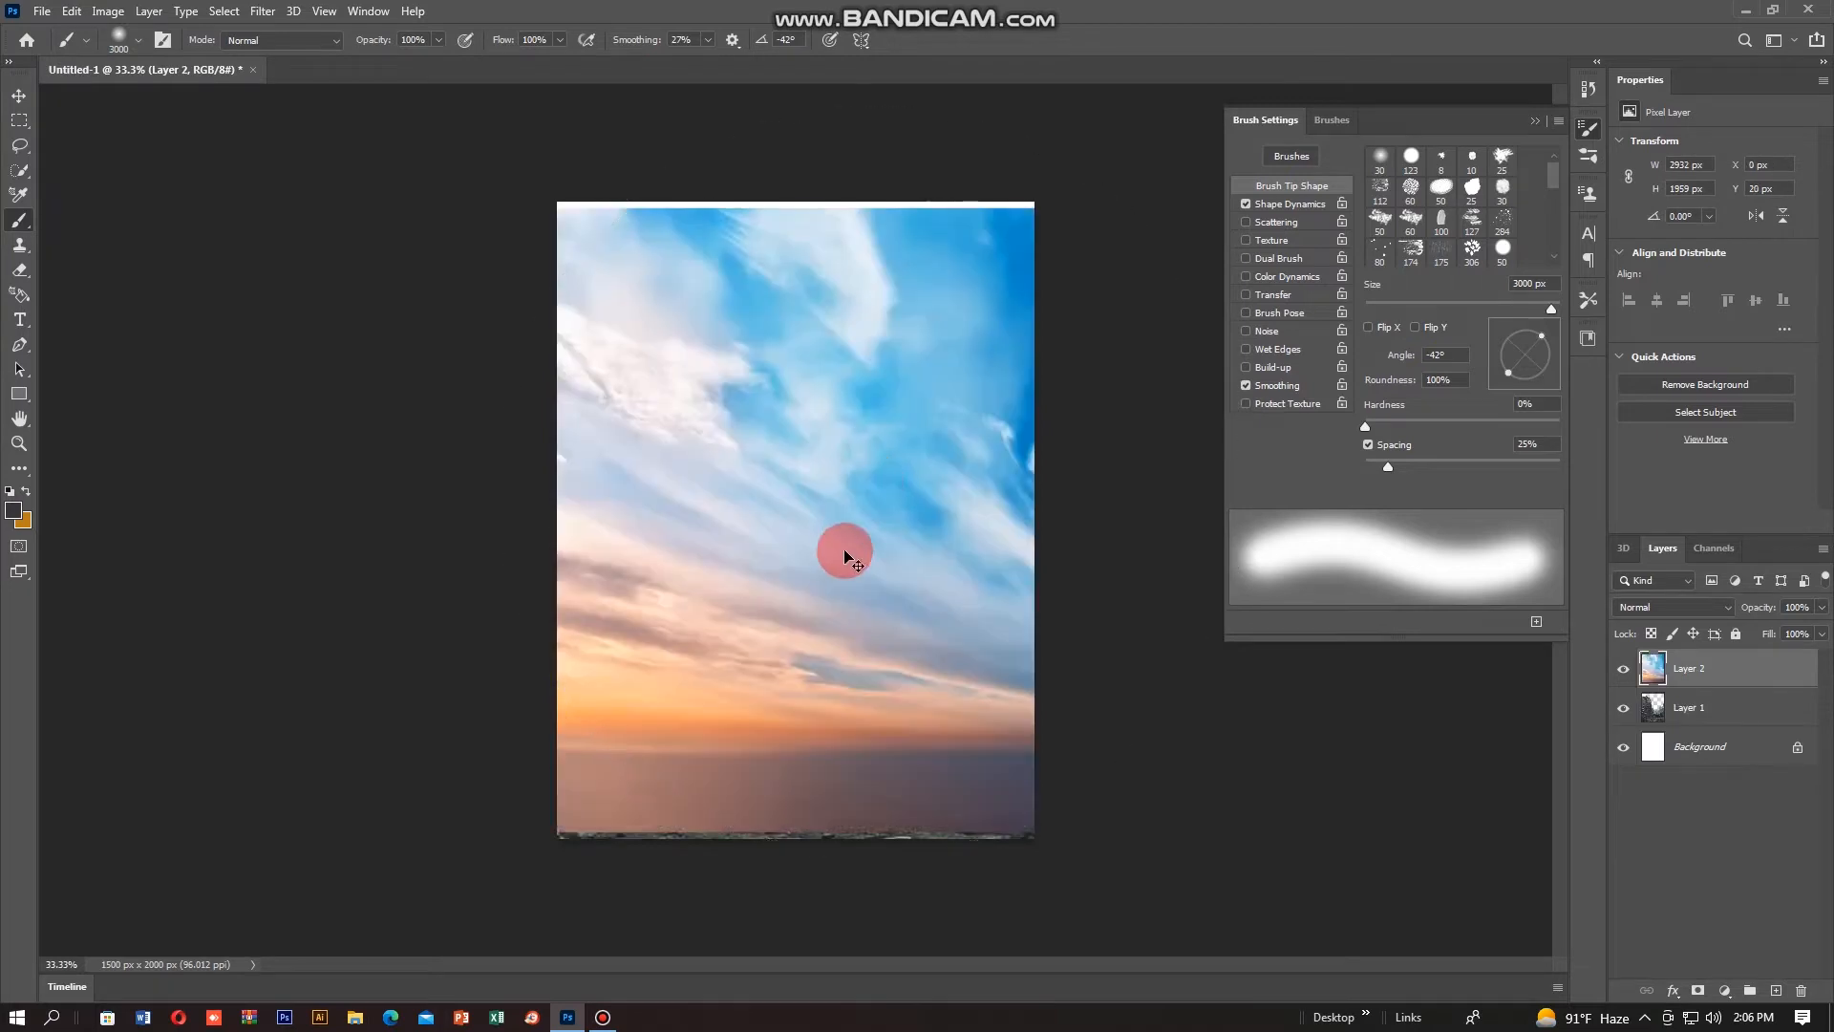
{"action": "left_click_drag", "start_coordinate": [840, 544], "coordinate": [539, 345]}
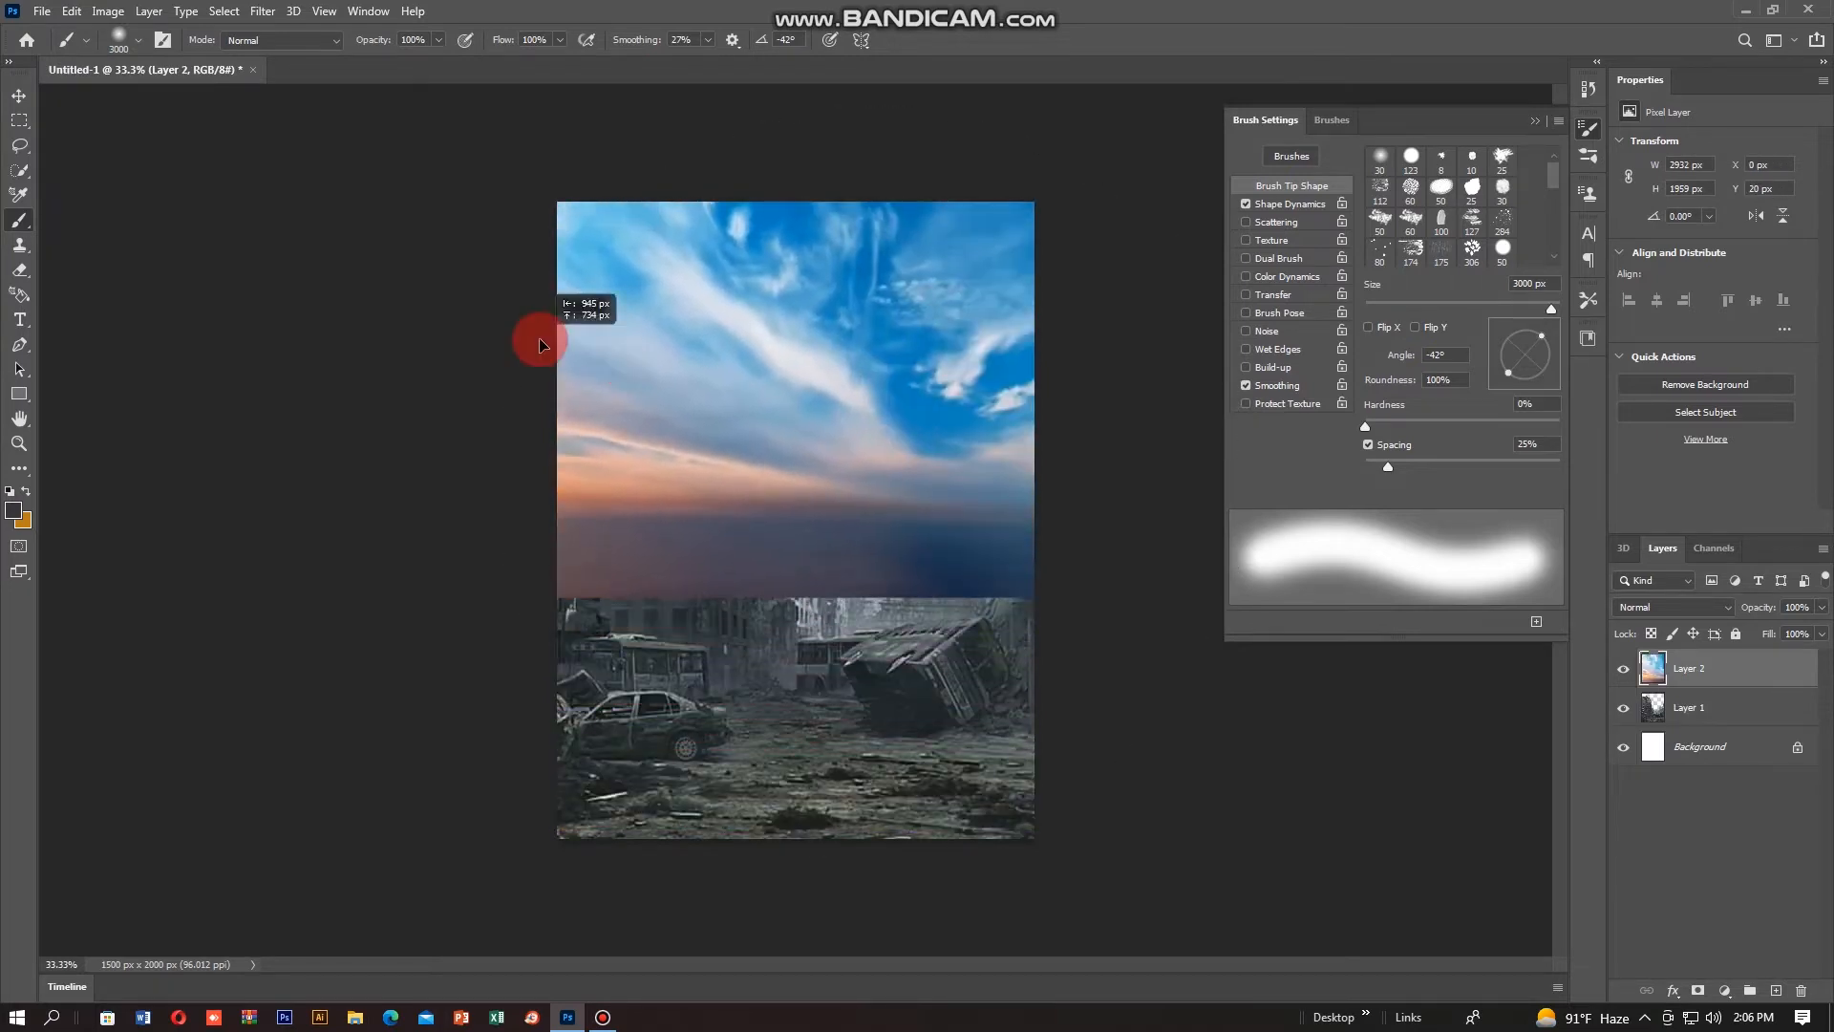
Step: Flip the sky layer horizontally and scale it down to about 1983 x 1326 px
{"action": "key", "text": "ctrl+t"}
{"action": "right_click", "coordinate": [741, 355]}
{"action": "left_click", "coordinate": [820, 676]}
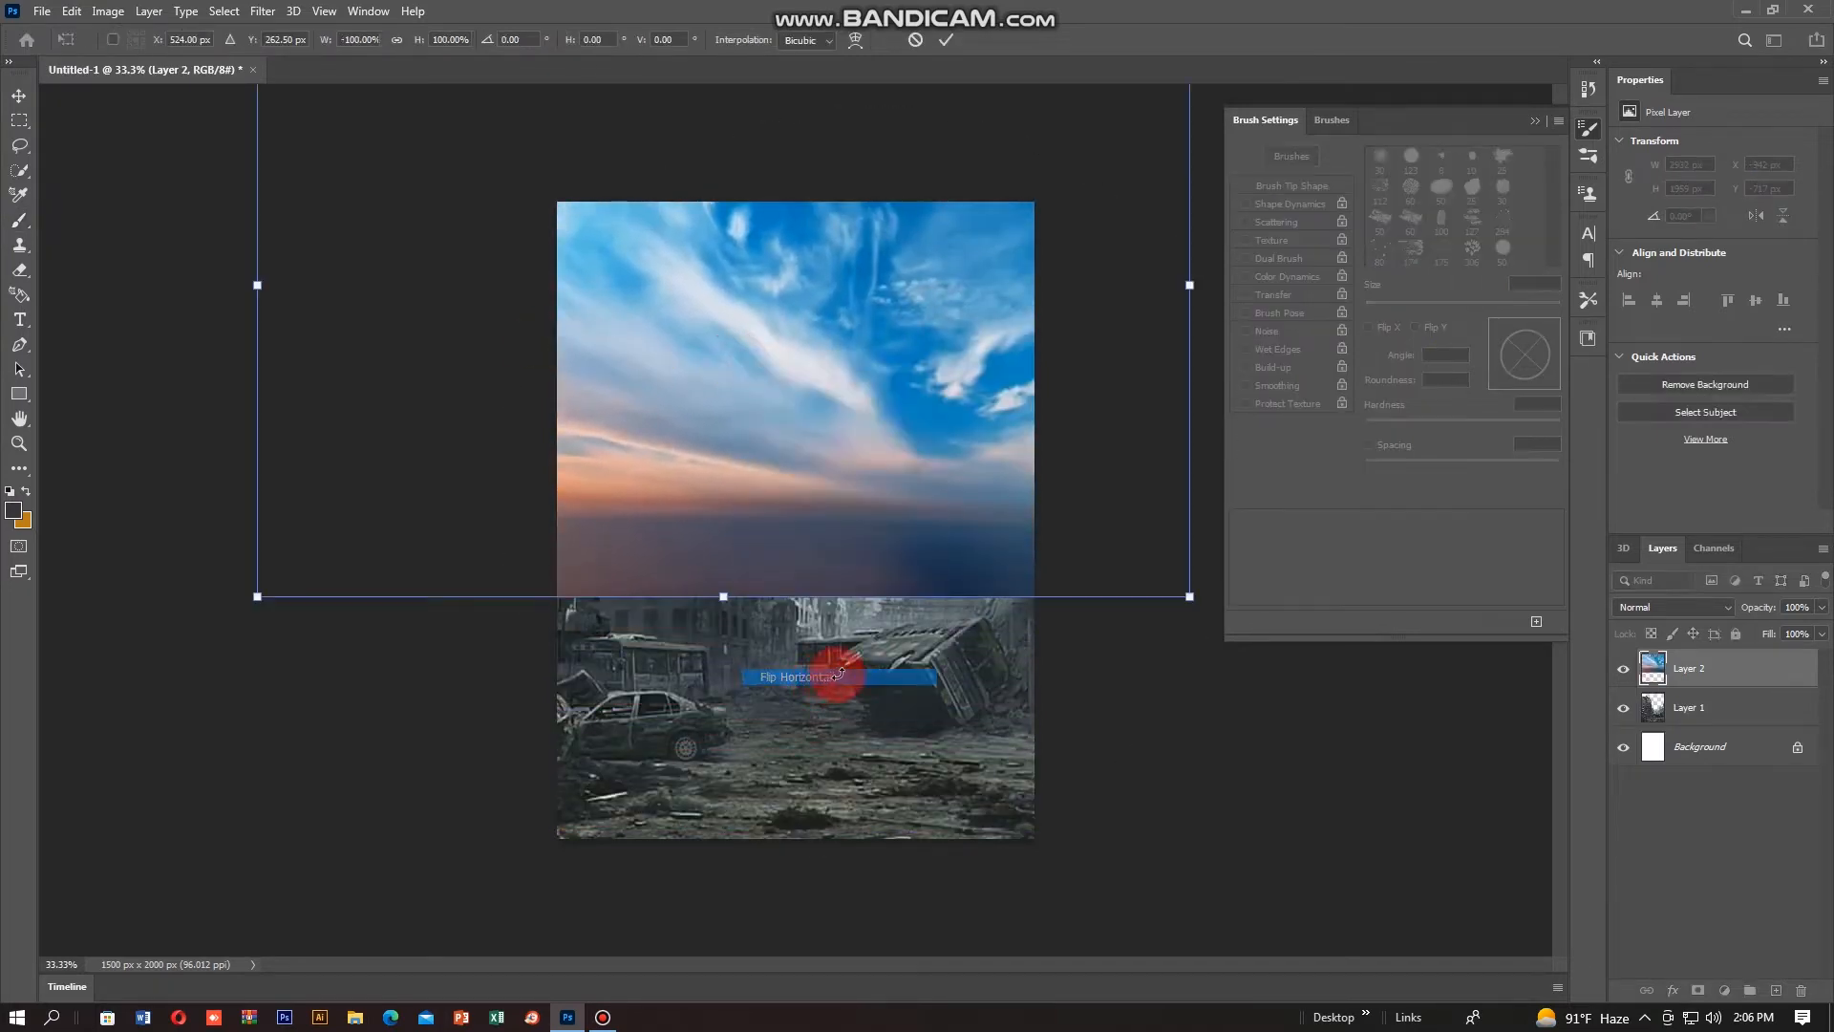
{"action": "left_click_drag", "start_coordinate": [1189, 596], "coordinate": [832, 524]}
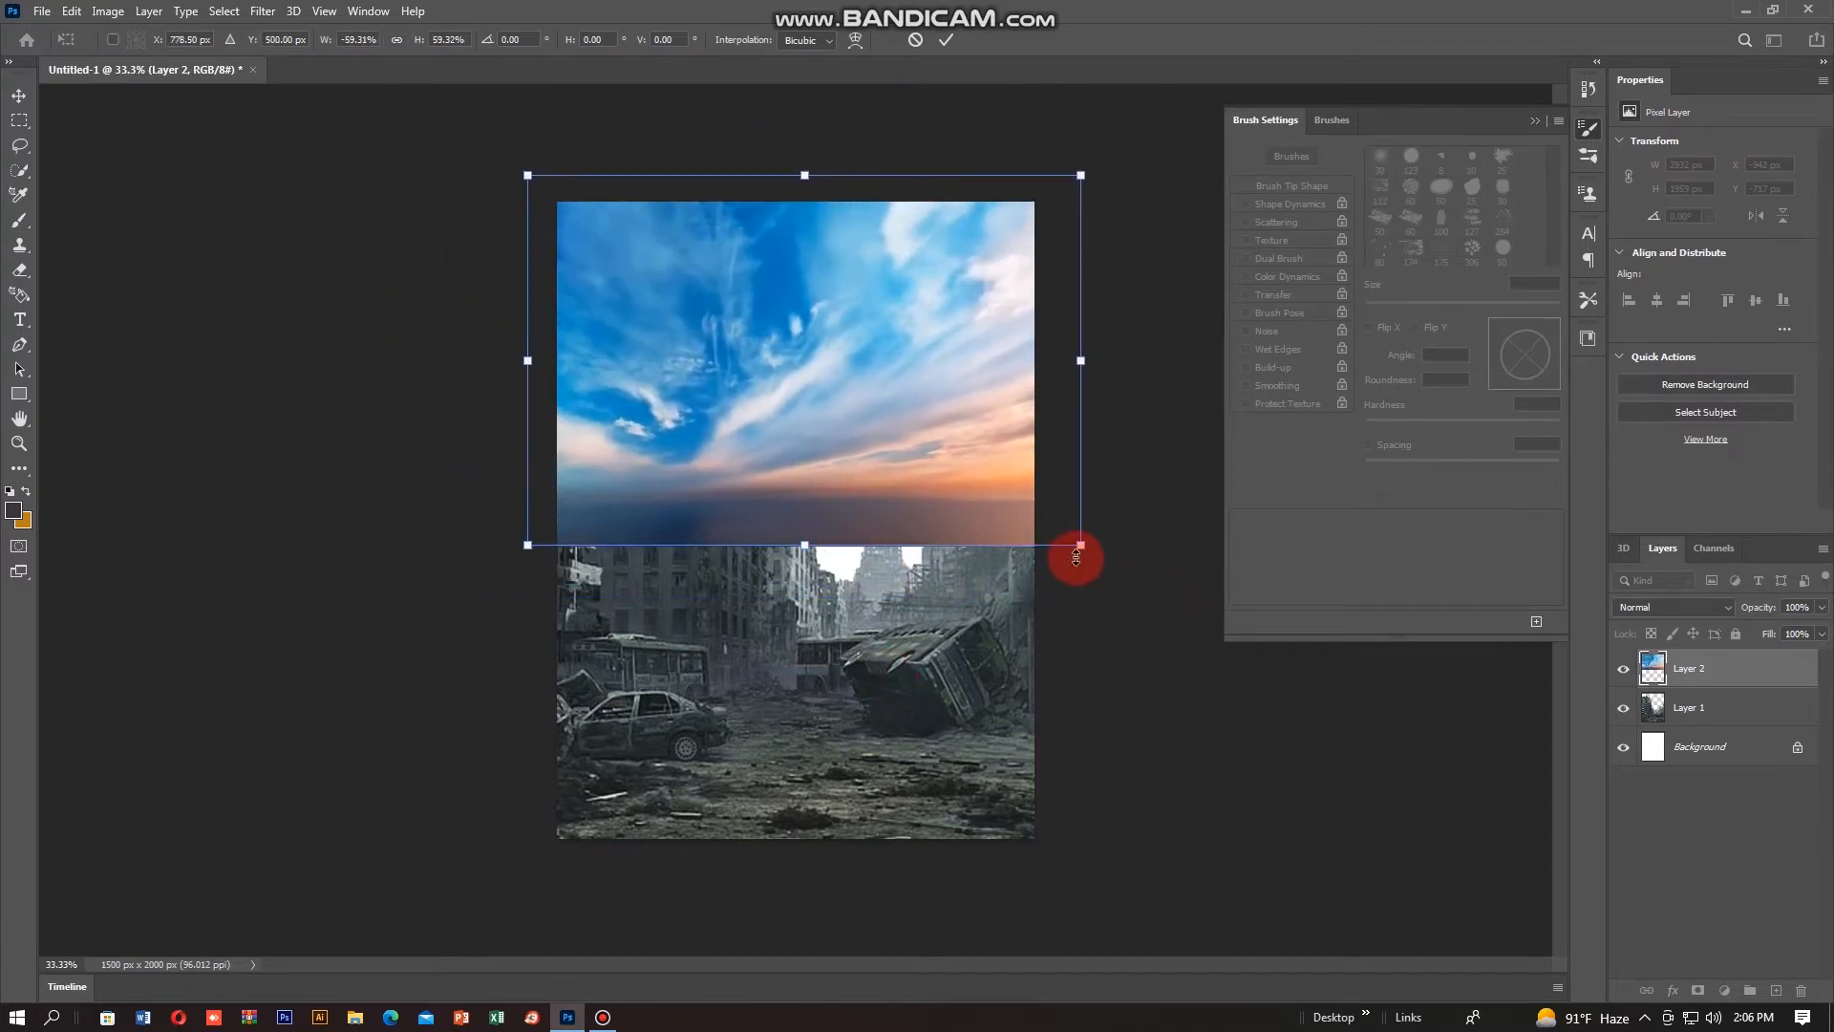
{"action": "left_click_drag", "start_coordinate": [1078, 546], "coordinate": [1117, 574]}
{"action": "key", "text": "Return"}
Step: Place the sky layer beneath the building layer and shift it to about X -66 px, Y -94 px
{"action": "key", "text": "b"}
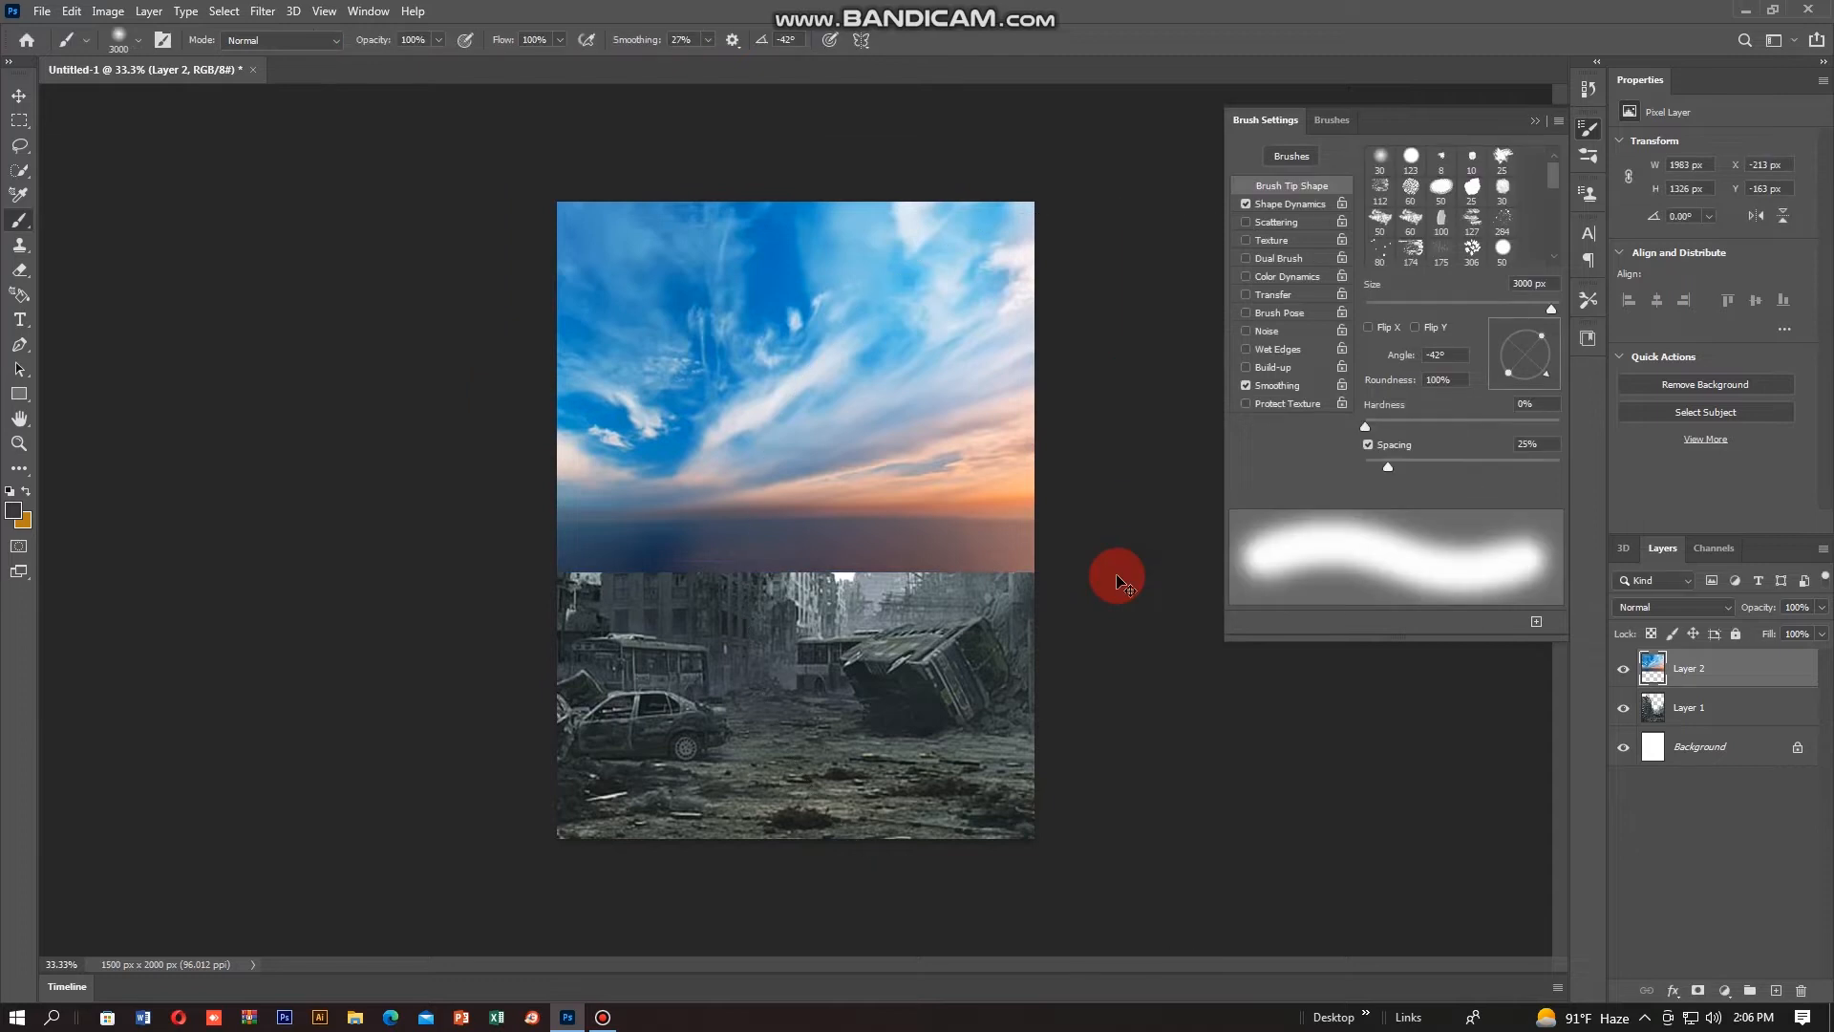
{"action": "key", "text": "ctrl+bracketleft"}
{"action": "left_click_drag", "start_coordinate": [865, 383], "coordinate": [914, 417]}
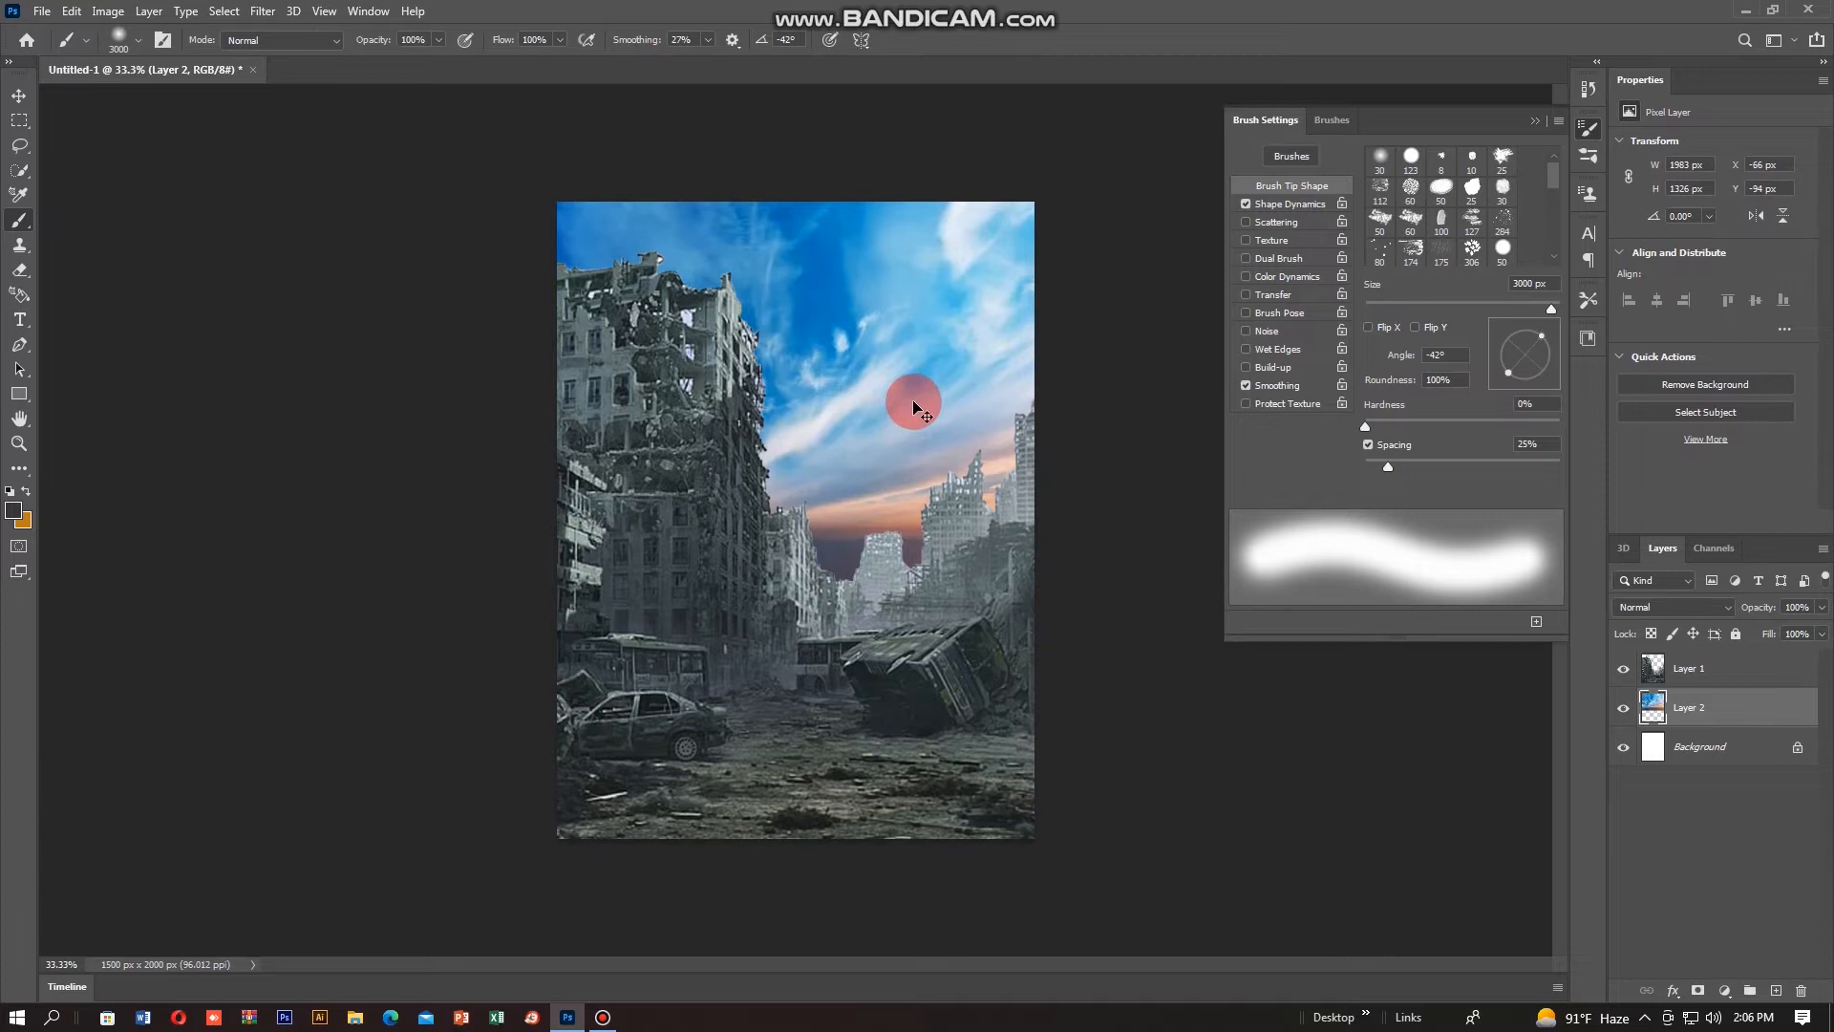
Step: Duplicate the building layer and set the copy's blend mode to Color Dodge
{"action": "left_click", "coordinate": [1695, 677]}
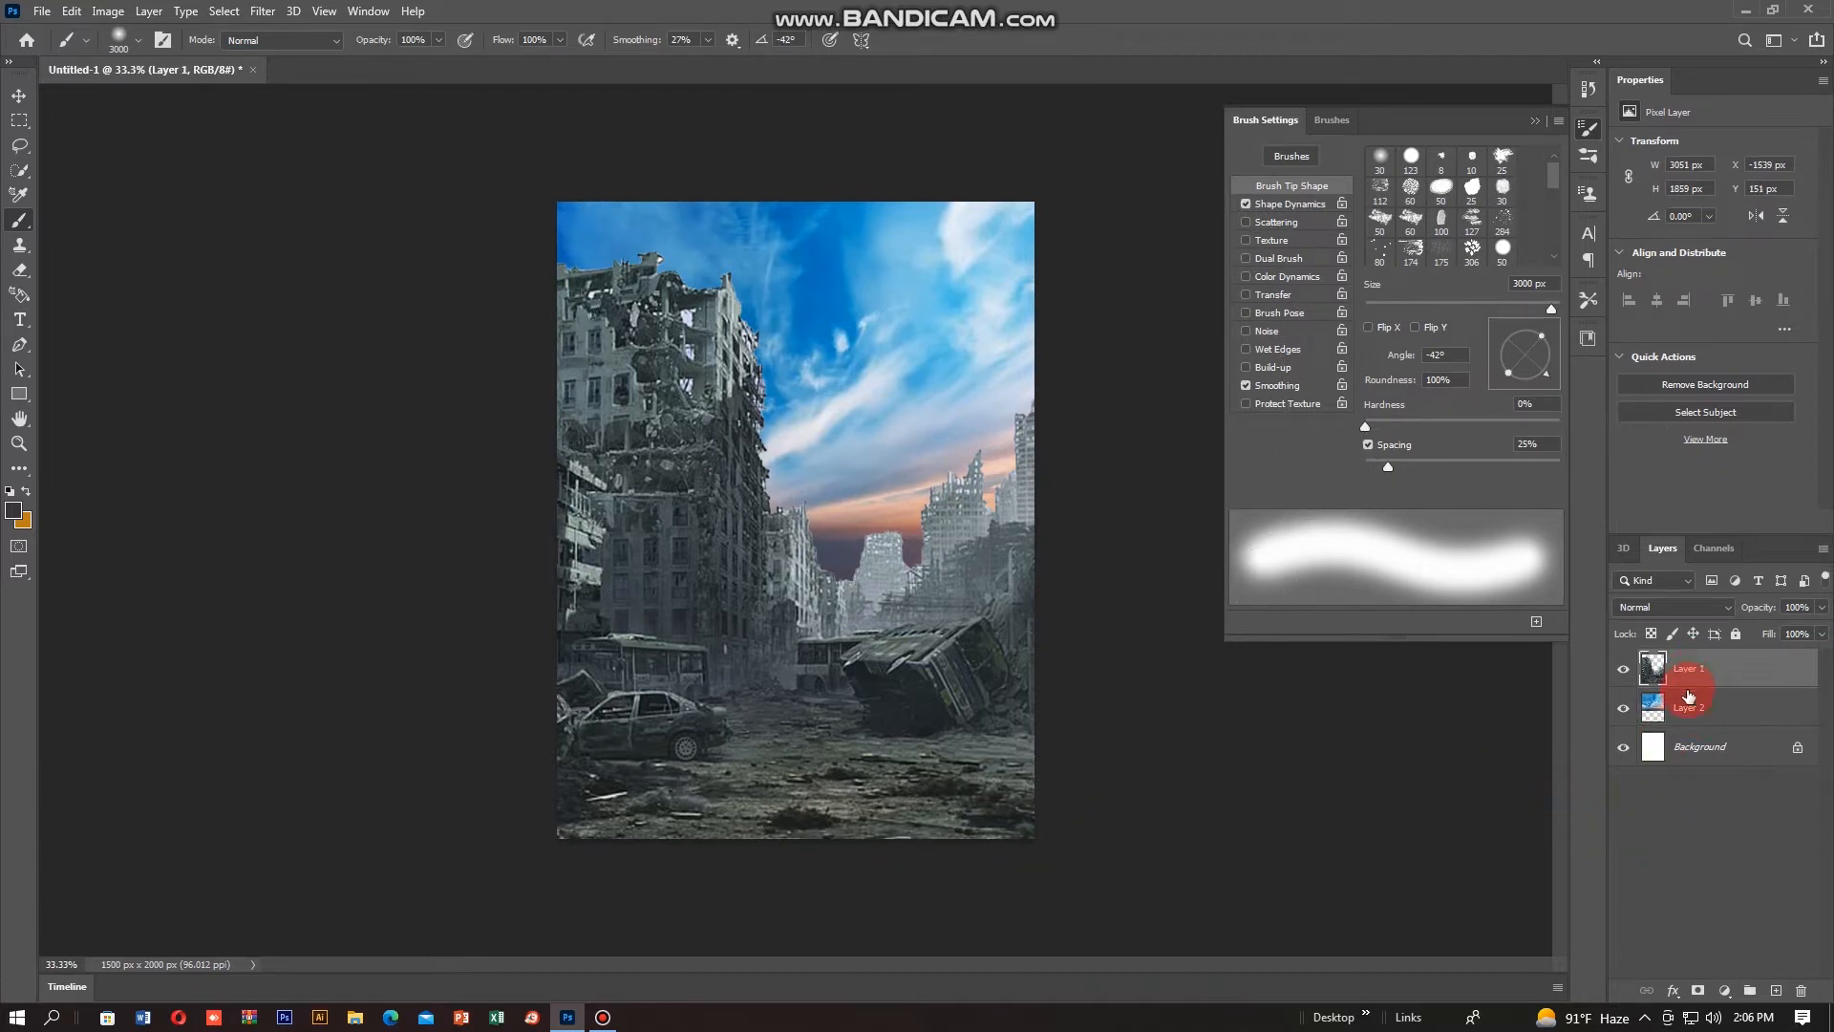
{"action": "key", "text": "ctrl+j"}
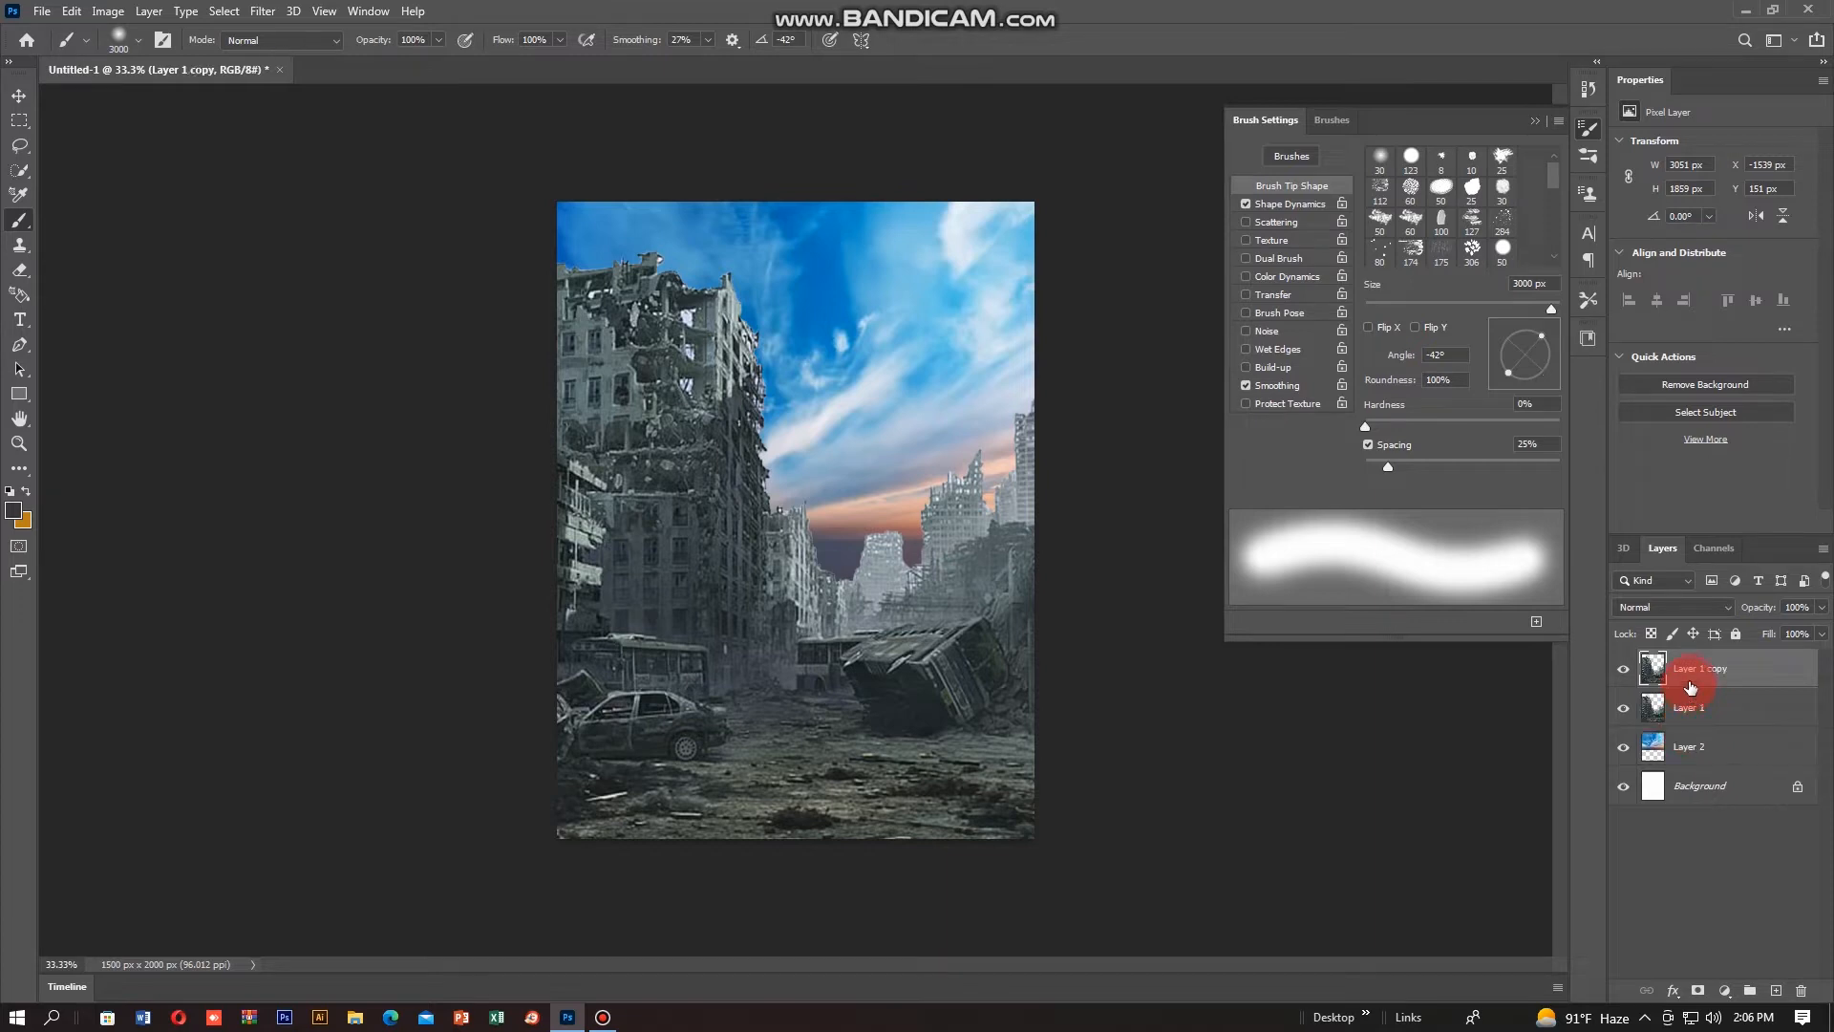
{"action": "left_click", "coordinate": [1699, 608]}
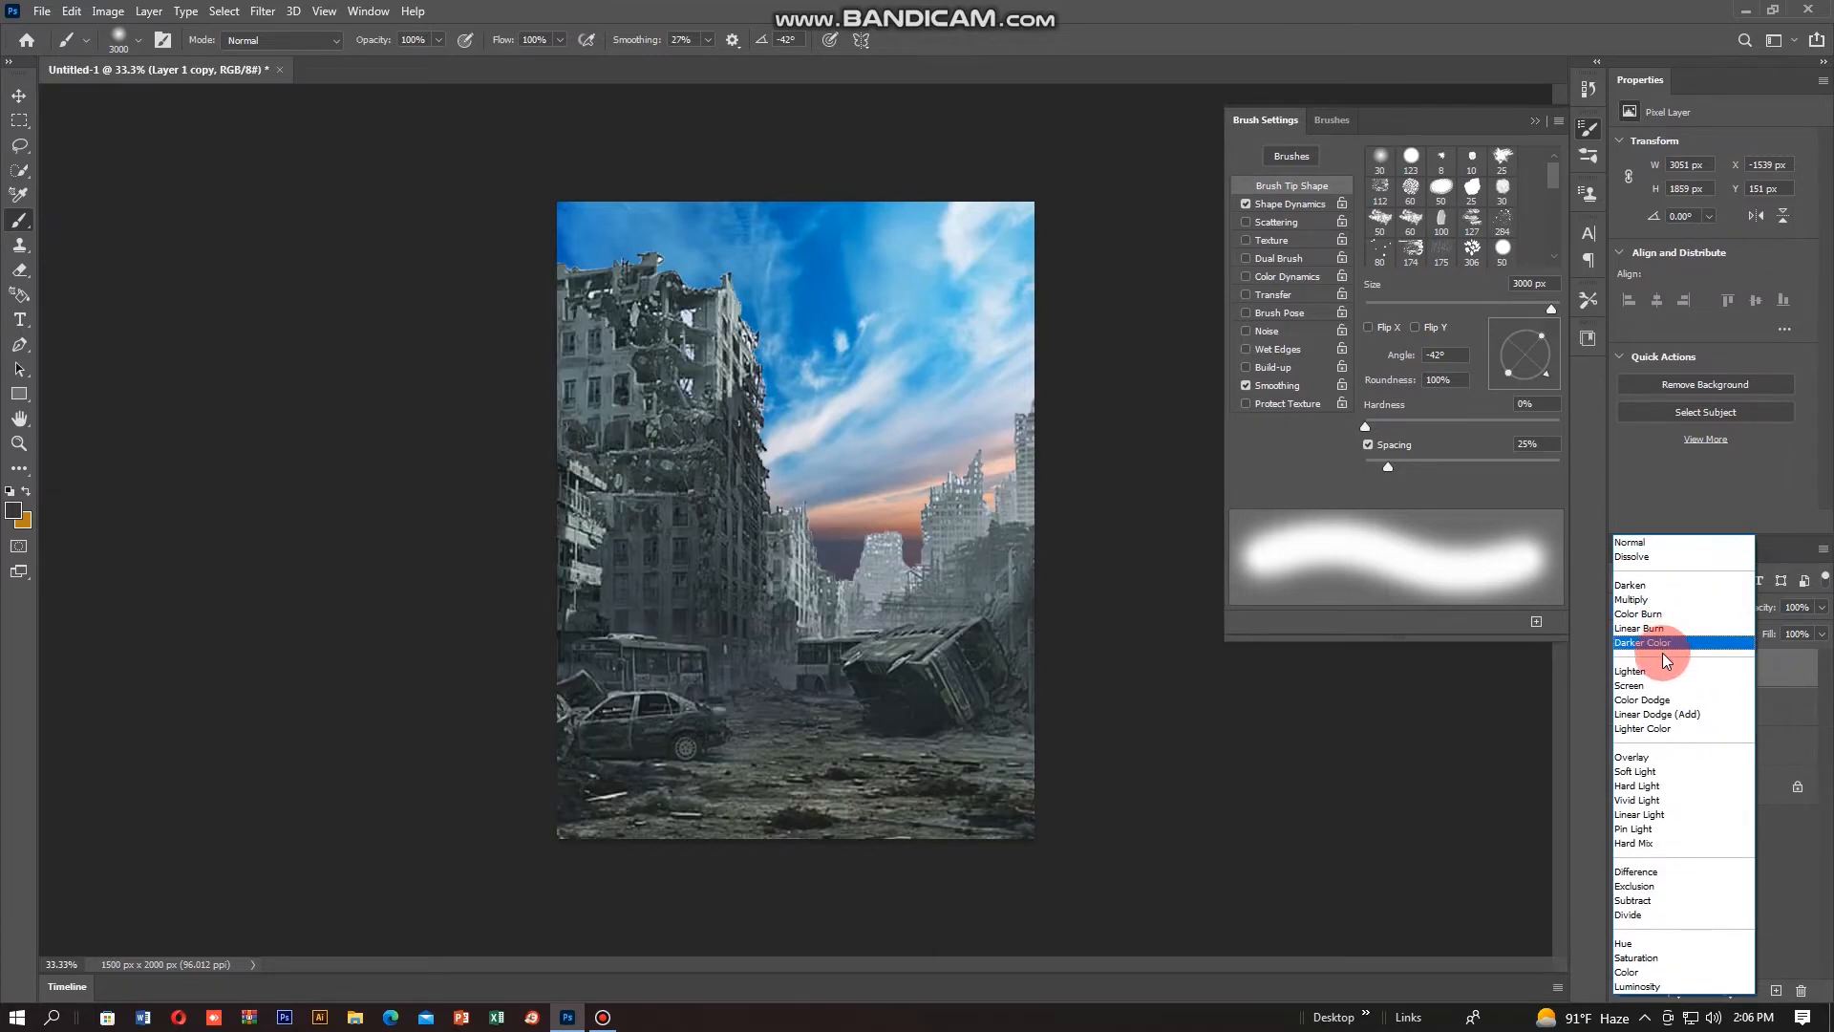
{"action": "left_click", "coordinate": [1658, 706]}
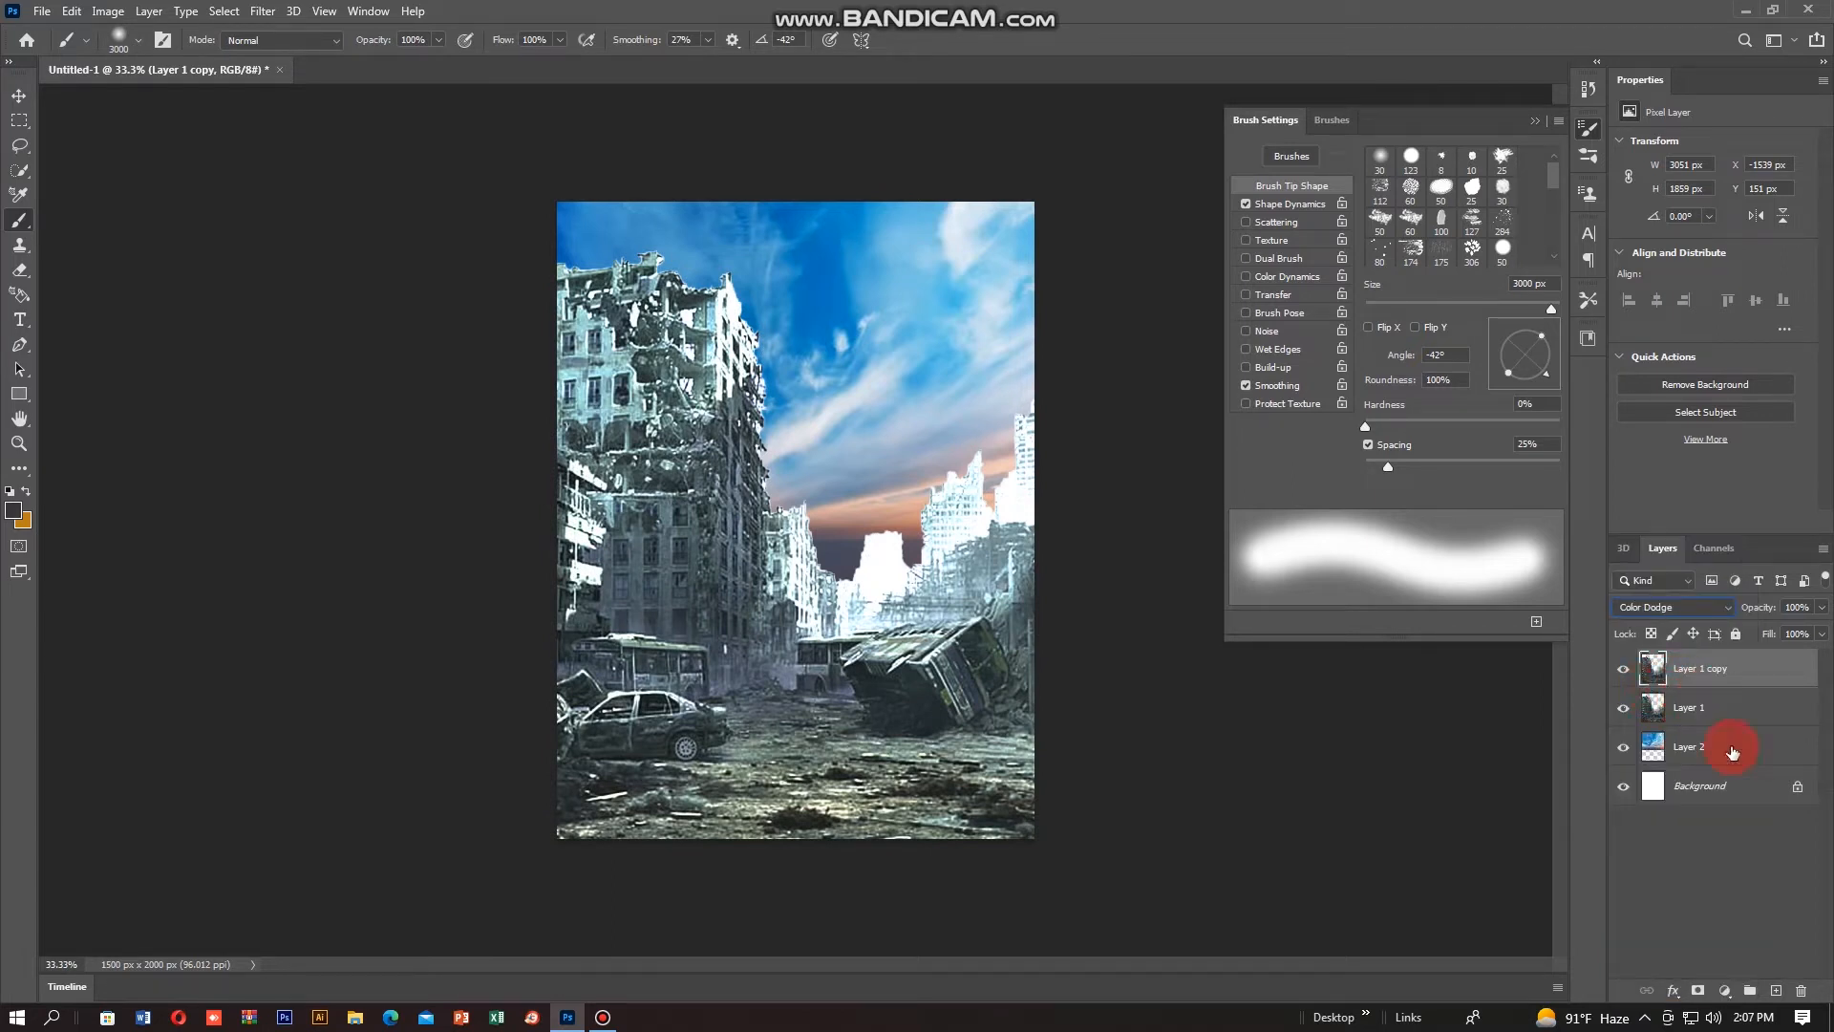
Step: Add a new top layer with the building outline loaded as a selection, and activate the Gradient tool
{"action": "left_click", "coordinate": [1775, 991]}
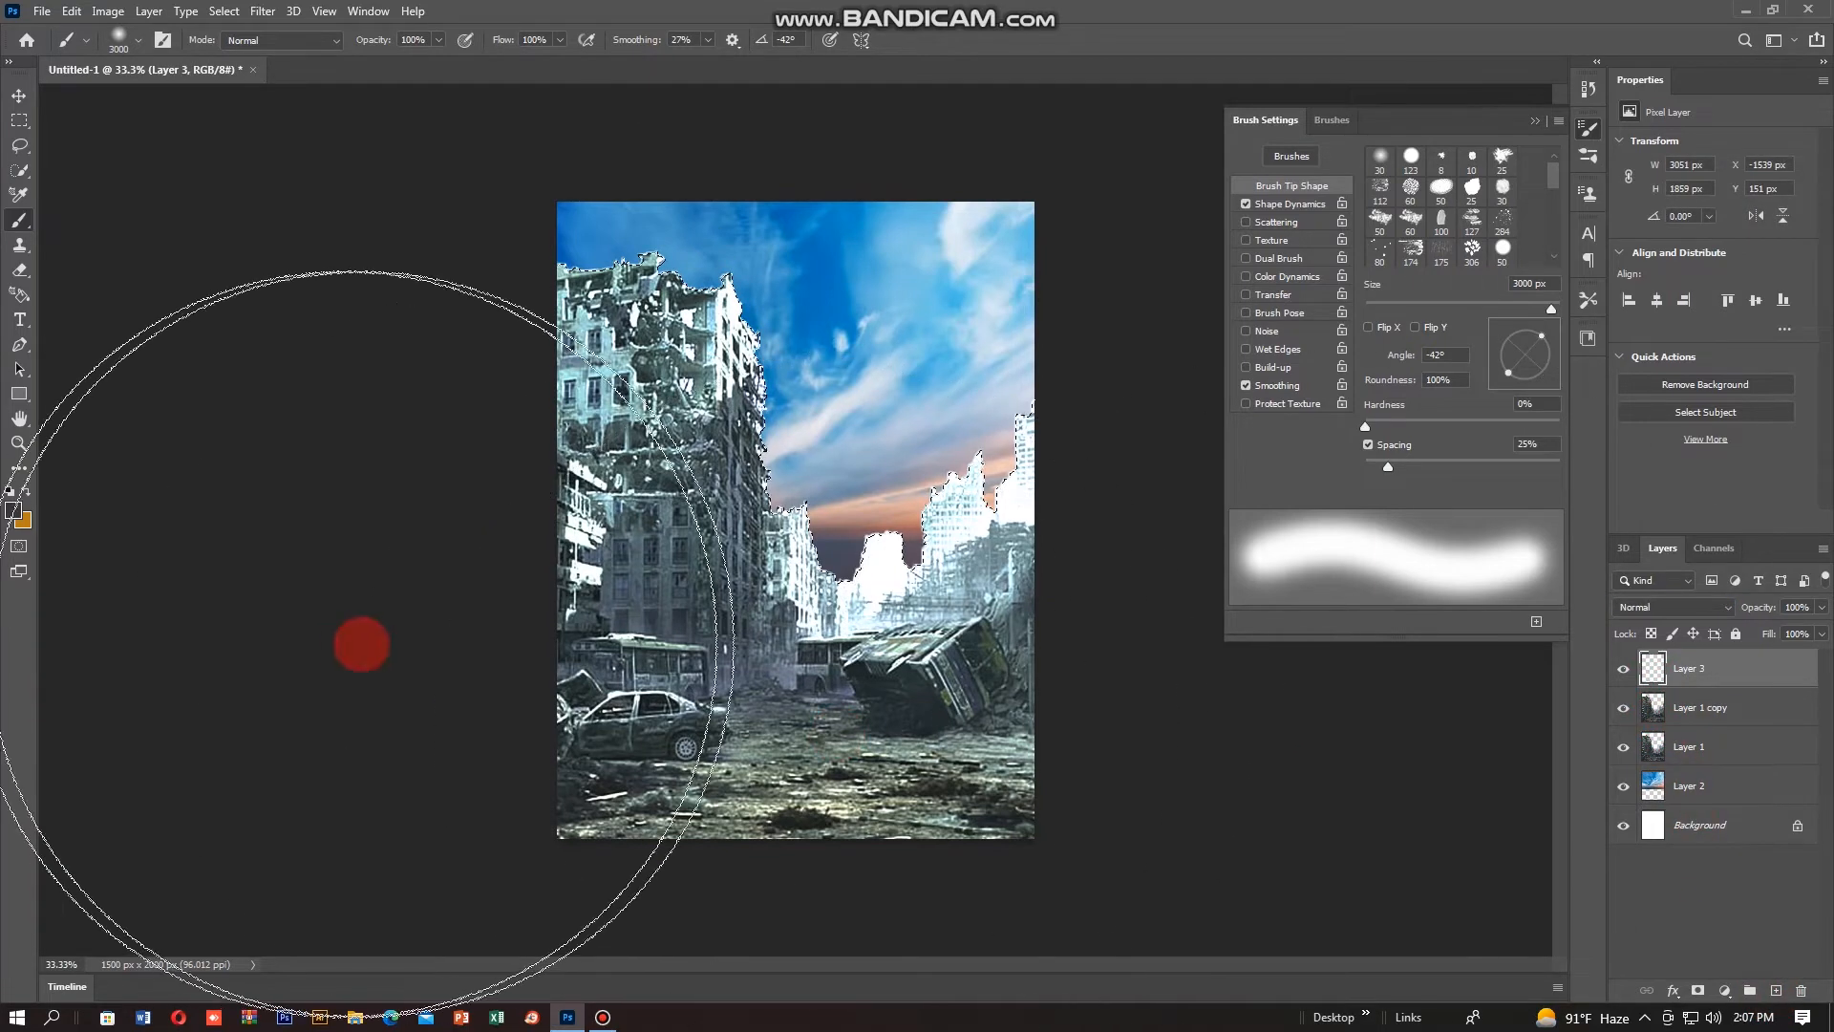
{"action": "left_click", "coordinate": [25, 397]}
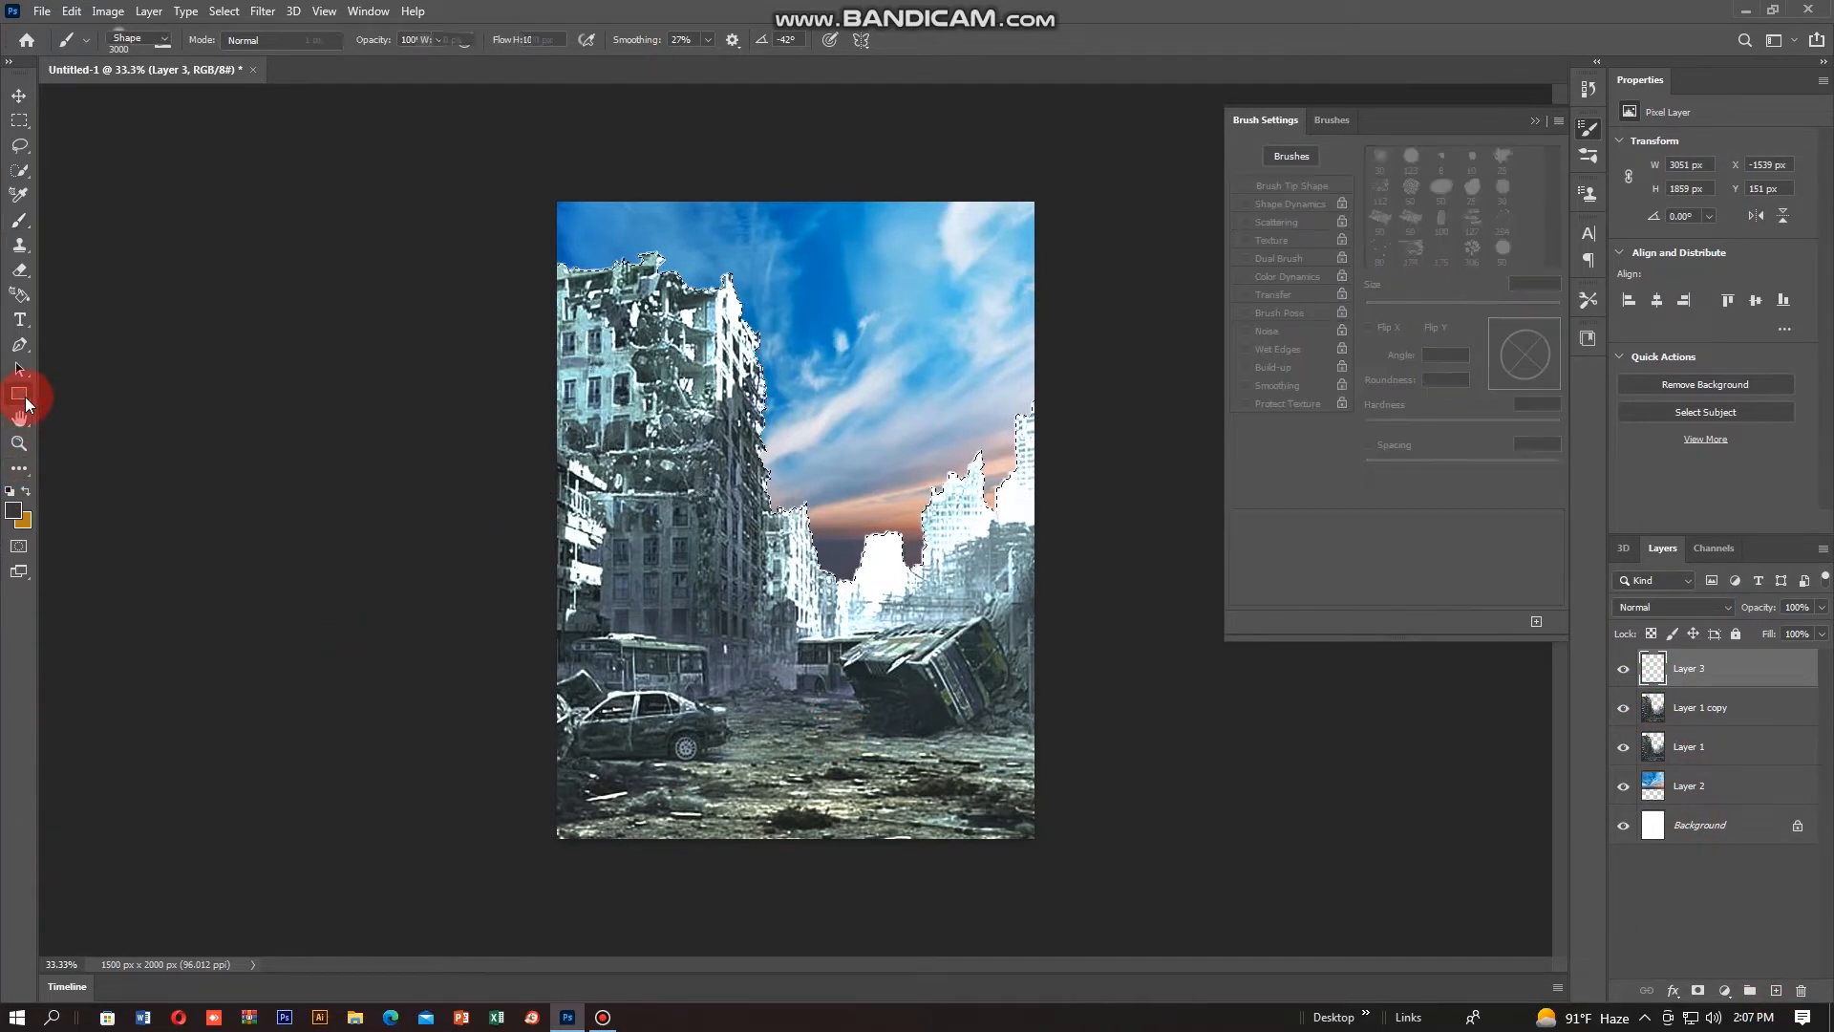
{"action": "left_click", "coordinate": [28, 467]}
{"action": "right_click", "coordinate": [27, 467]}
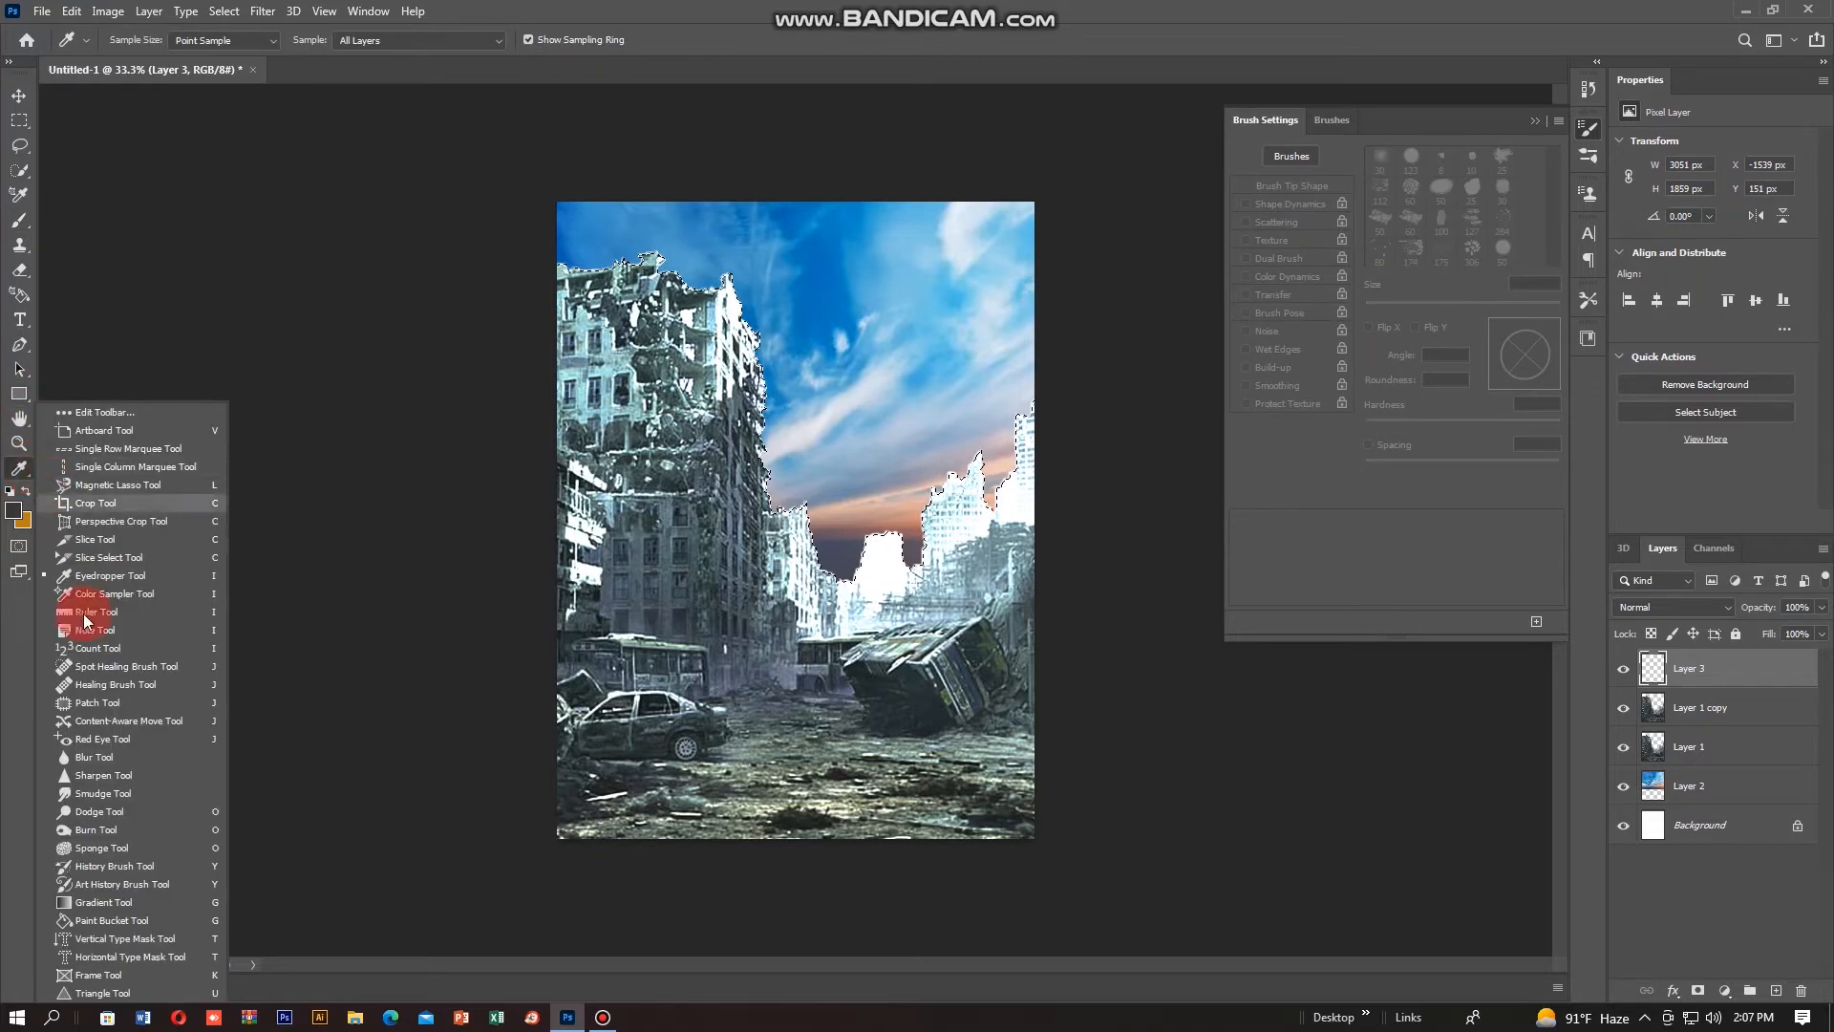
{"action": "left_click", "coordinate": [75, 894]}
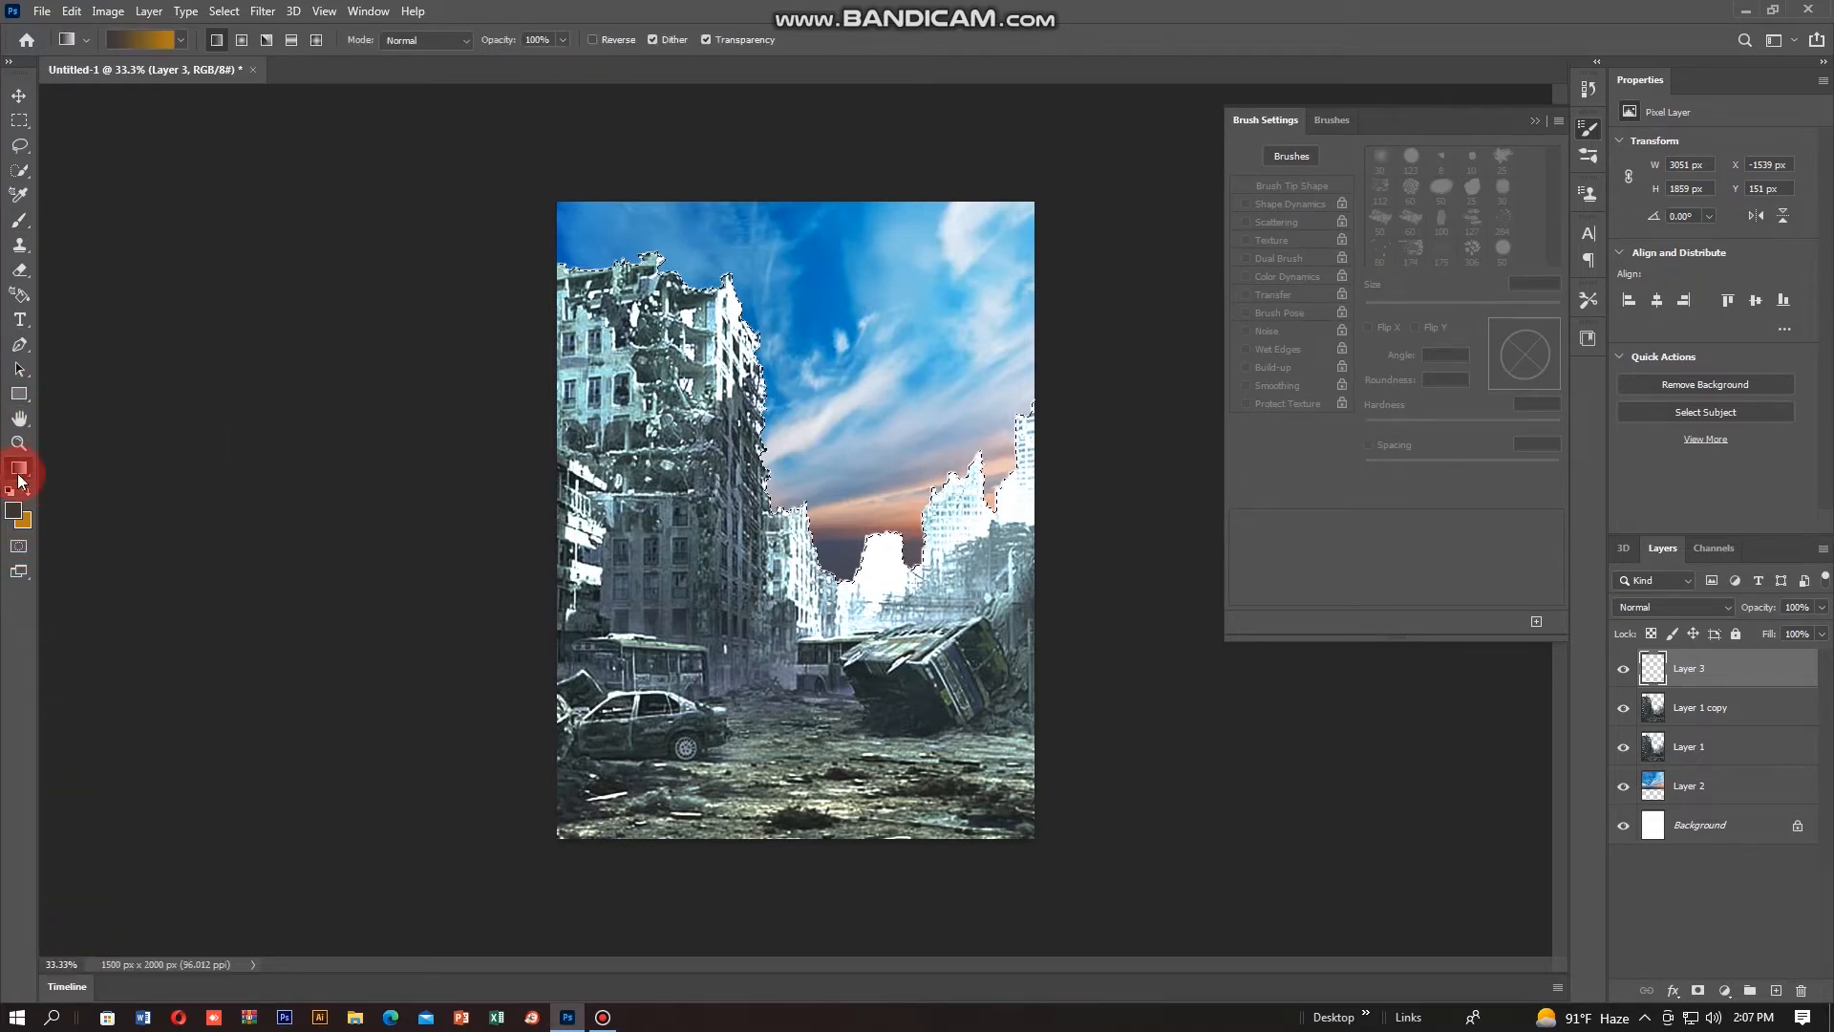
Step: Define a custom gradient with a blue start color 2904b2 and an orange end color ffa60b
{"action": "left_click", "coordinate": [149, 44]}
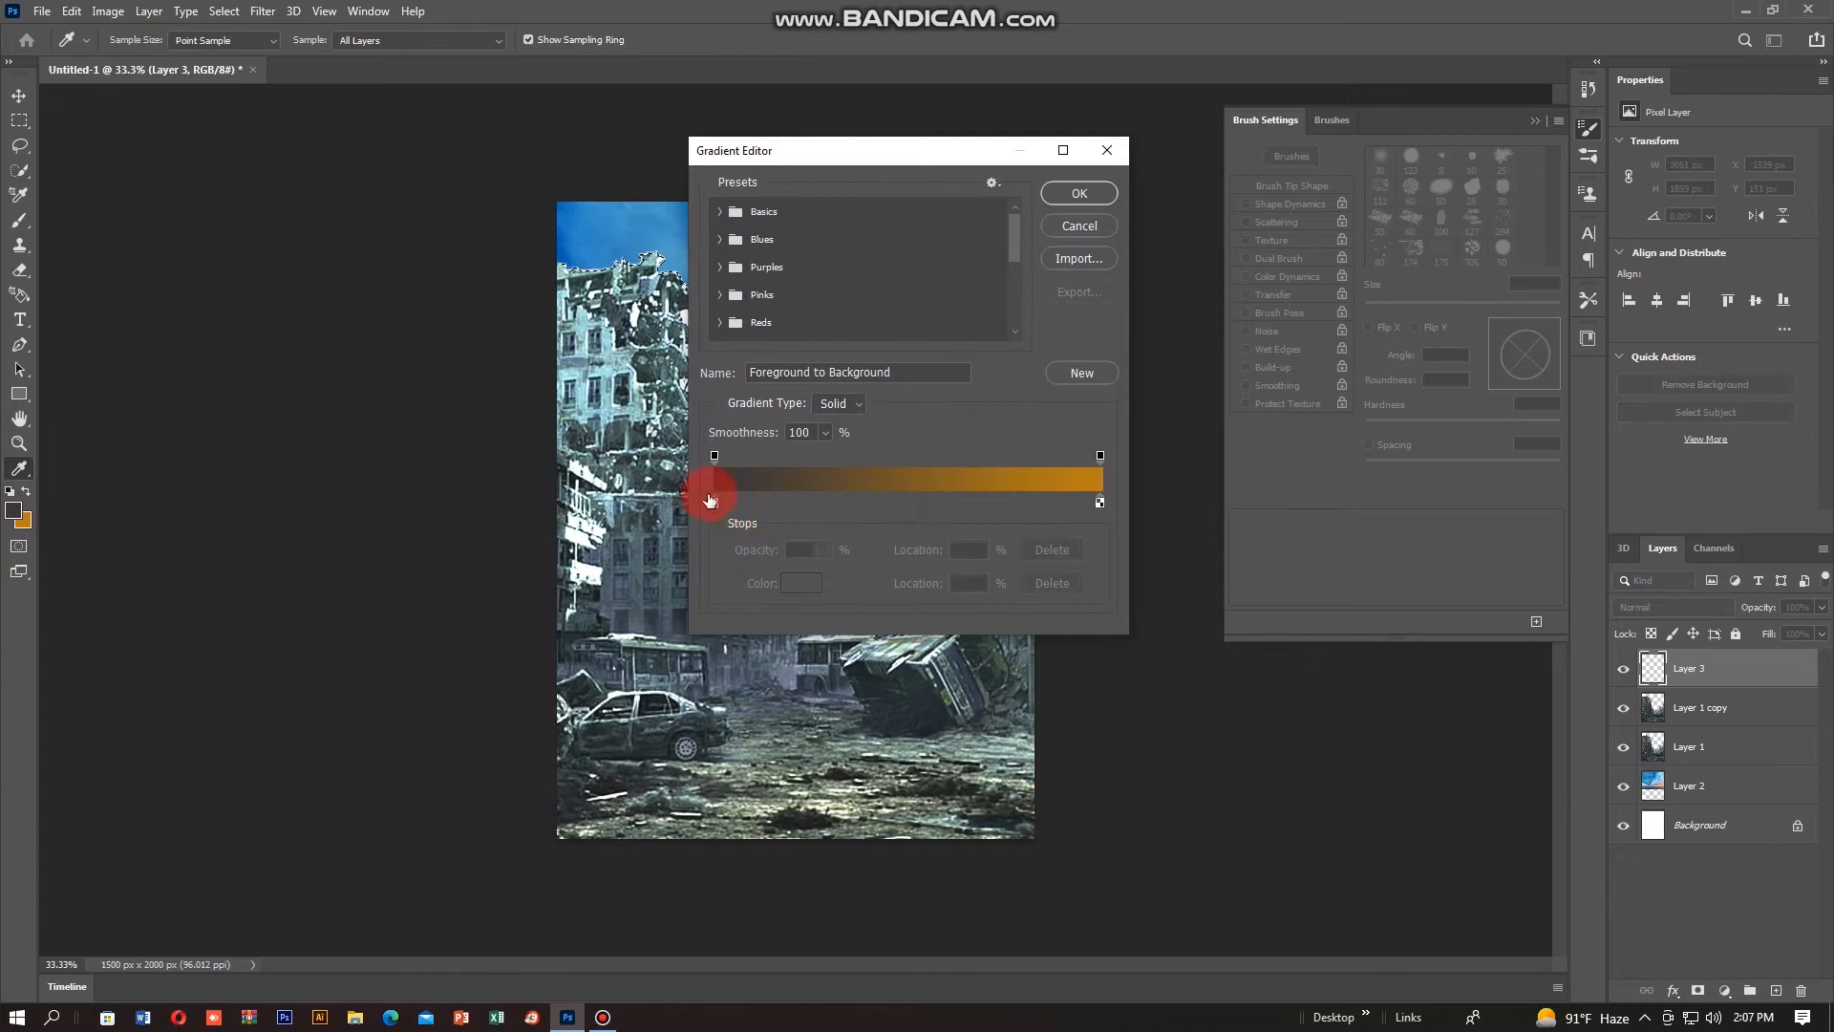
{"action": "double_click", "coordinate": [713, 501]}
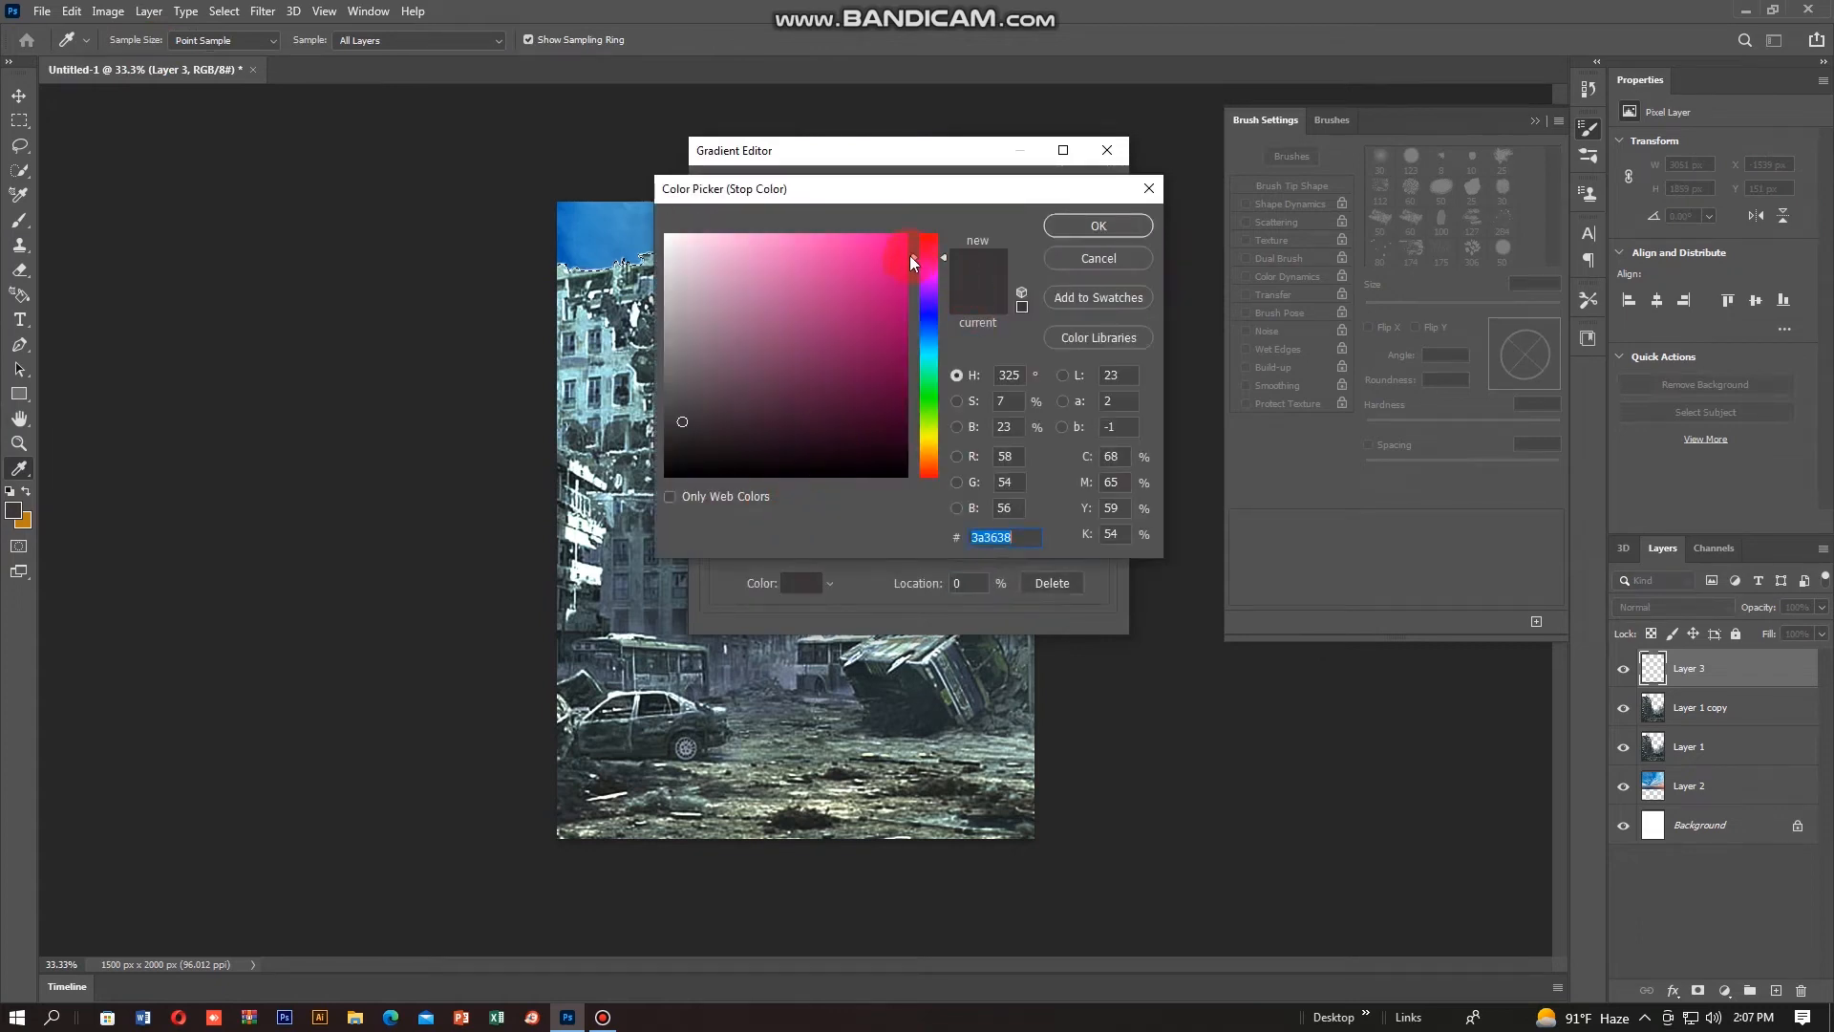
{"action": "mouse_move", "coordinate": [913, 255]}
{"action": "left_mouse_down"}
{"action": "mouse_move", "coordinate": [926, 307]}
{"action": "mouse_move", "coordinate": [905, 313]}
{"action": "left_mouse_up"}
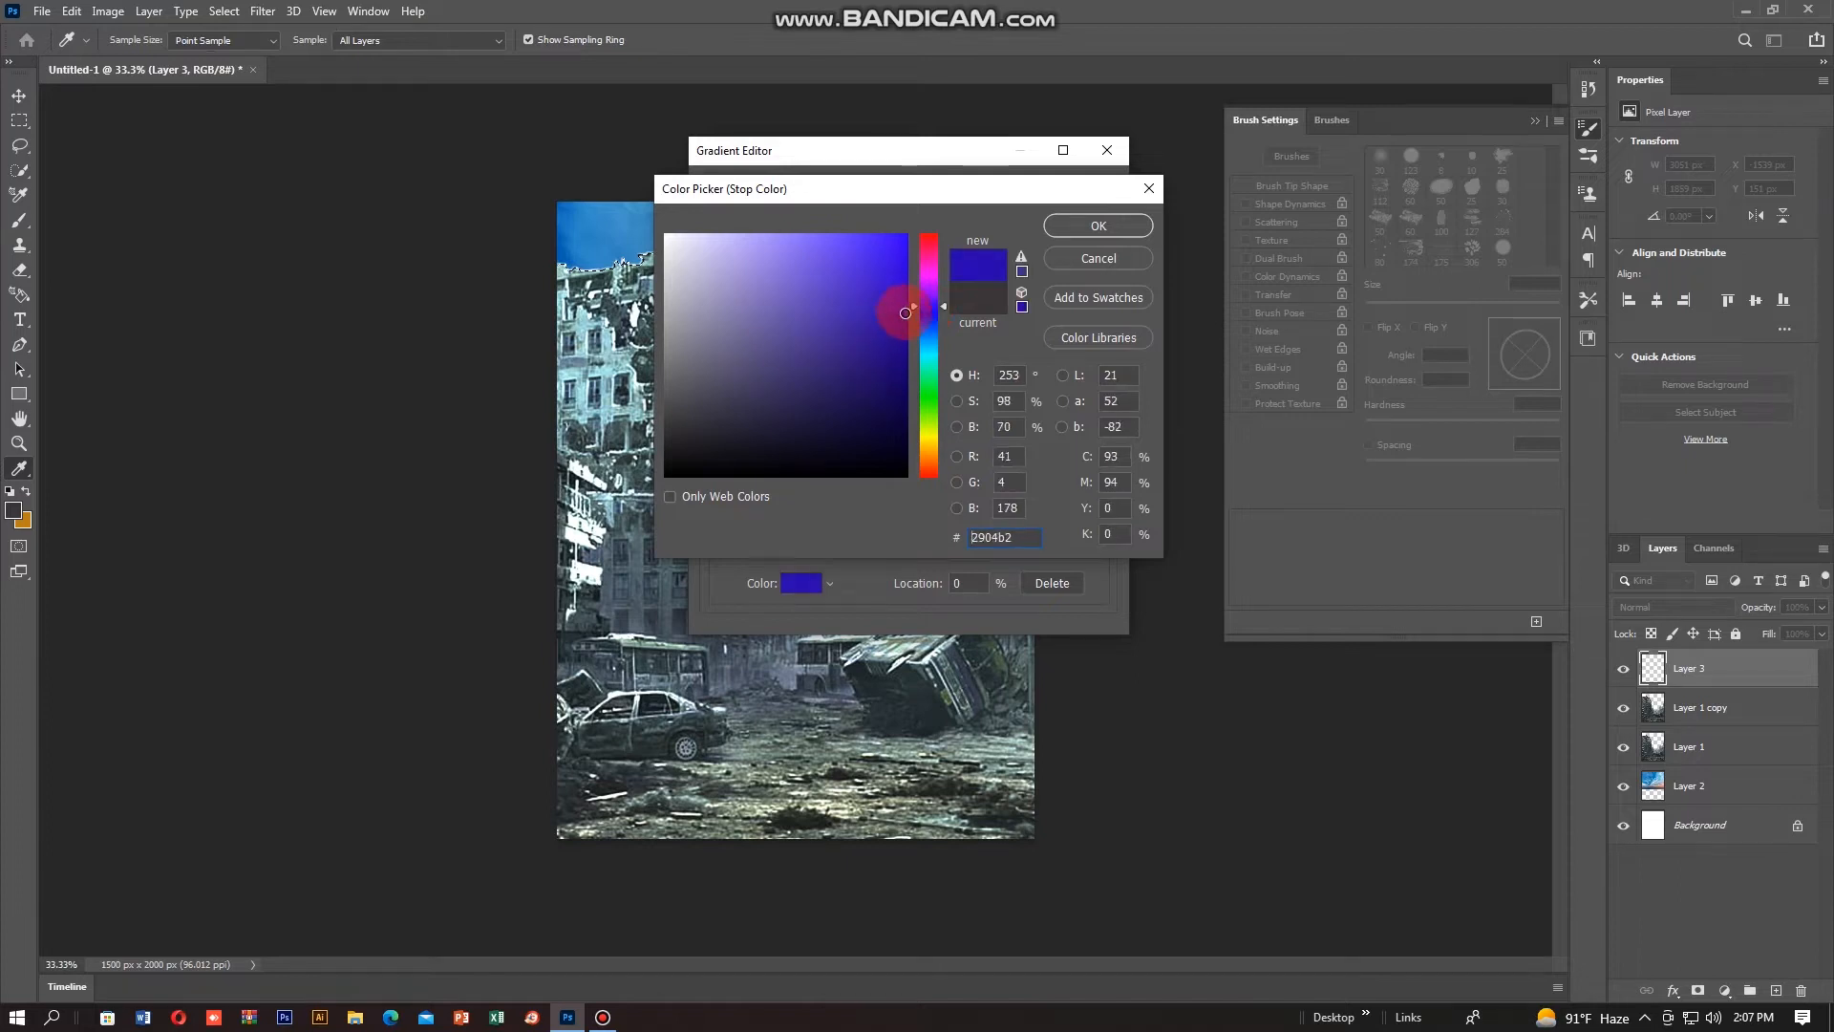
{"action": "left_click", "coordinate": [1119, 225]}
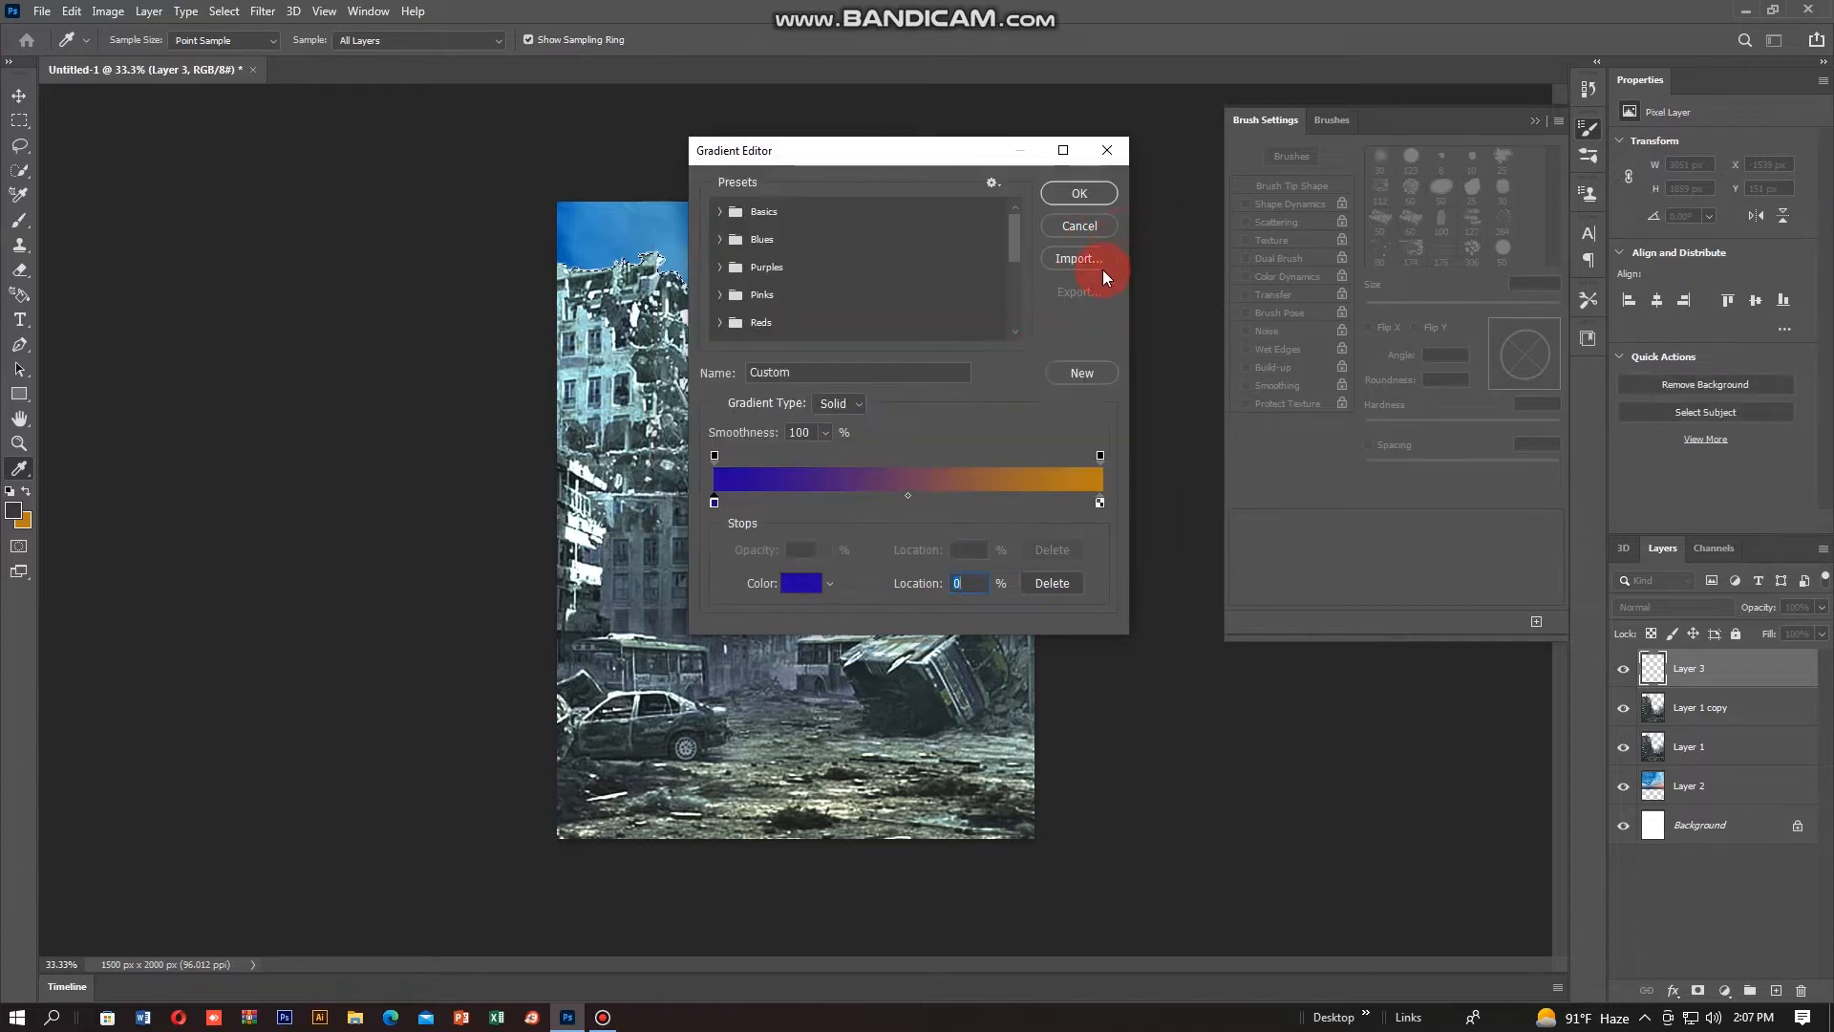
{"action": "double_click", "coordinate": [1101, 501]}
{"action": "left_click_drag", "start_coordinate": [886, 293], "coordinate": [898, 230]}
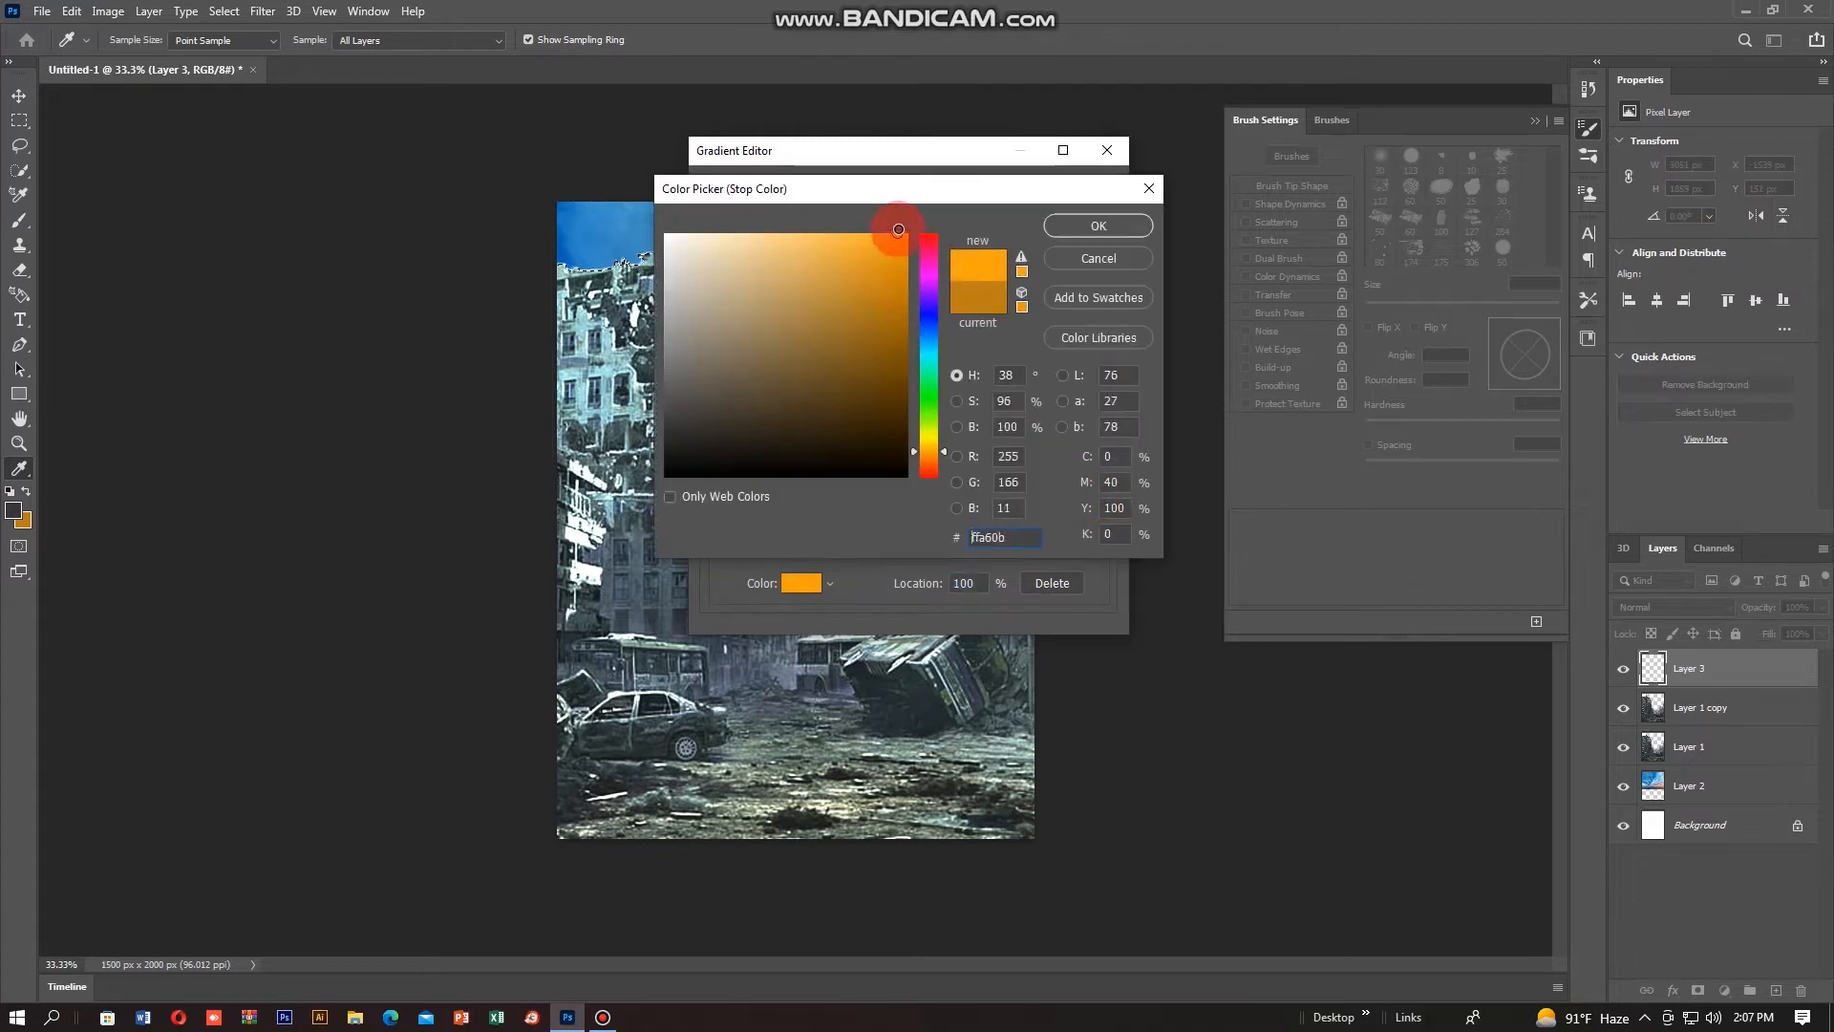
{"action": "left_click", "coordinate": [1082, 227]}
{"action": "left_click", "coordinate": [1081, 197]}
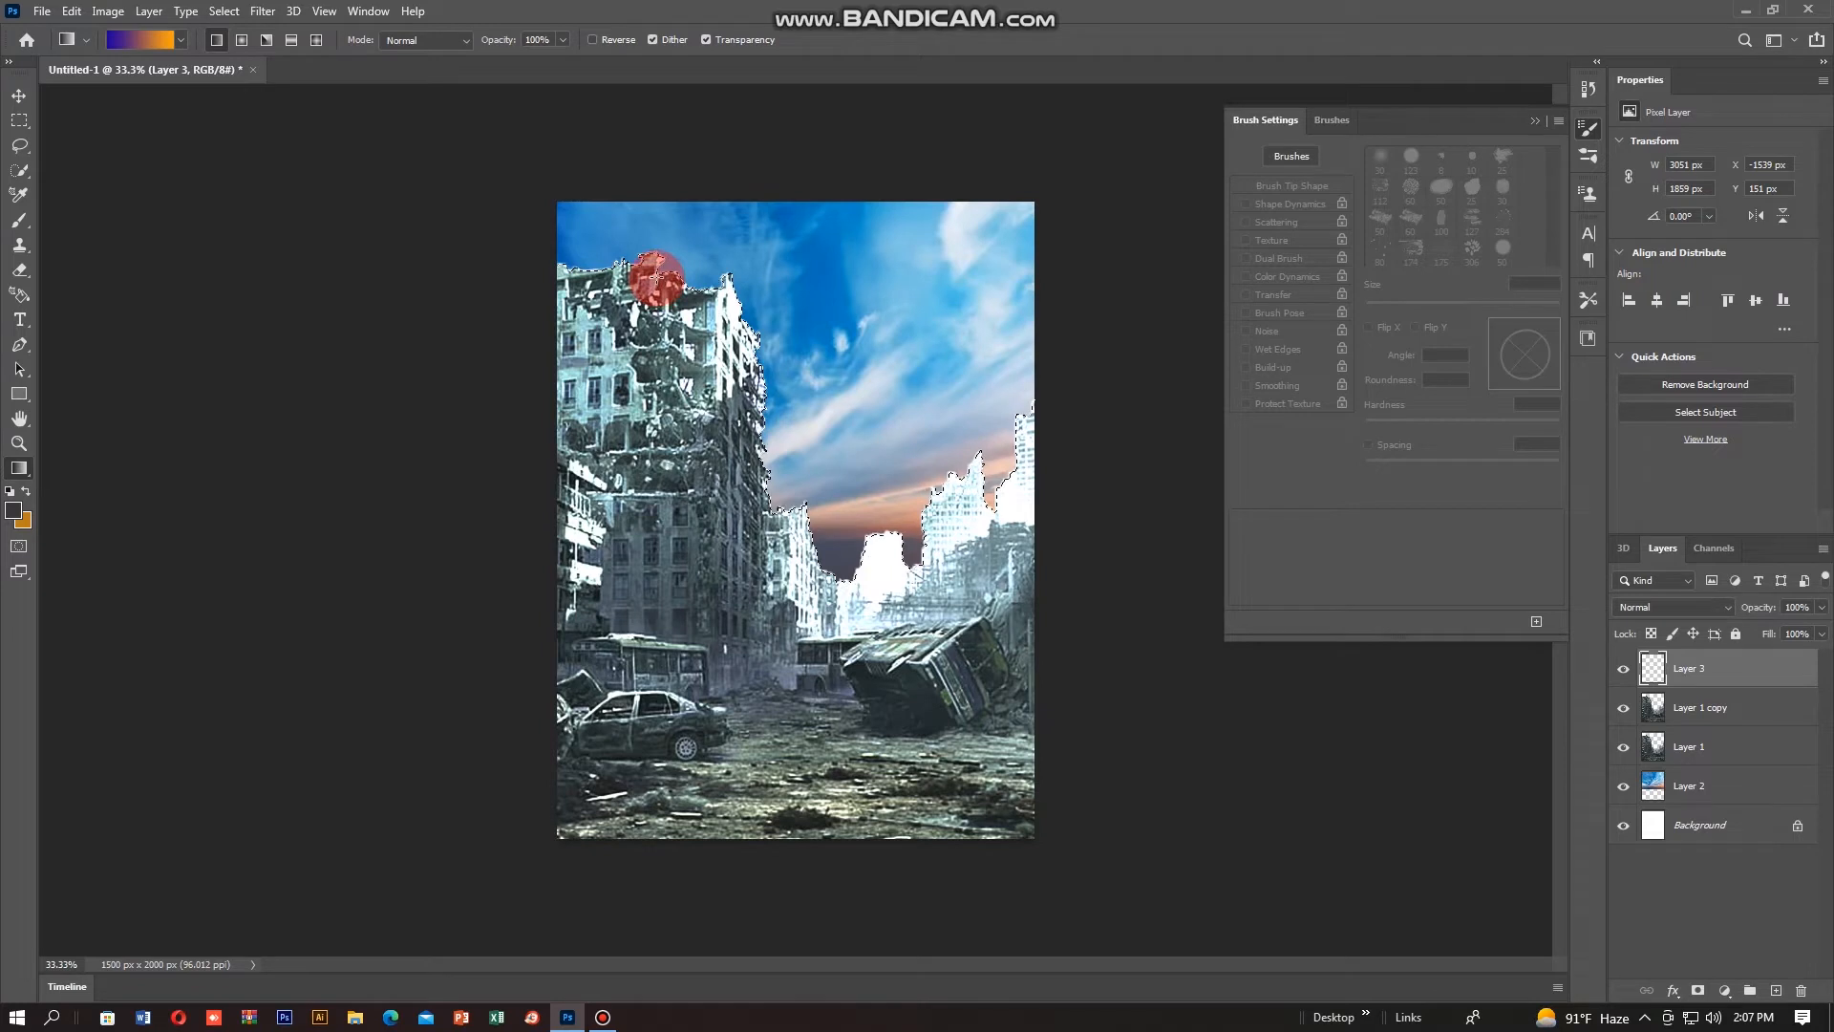
{"action": "left_click_drag", "start_coordinate": [680, 707], "coordinate": [688, 761]}
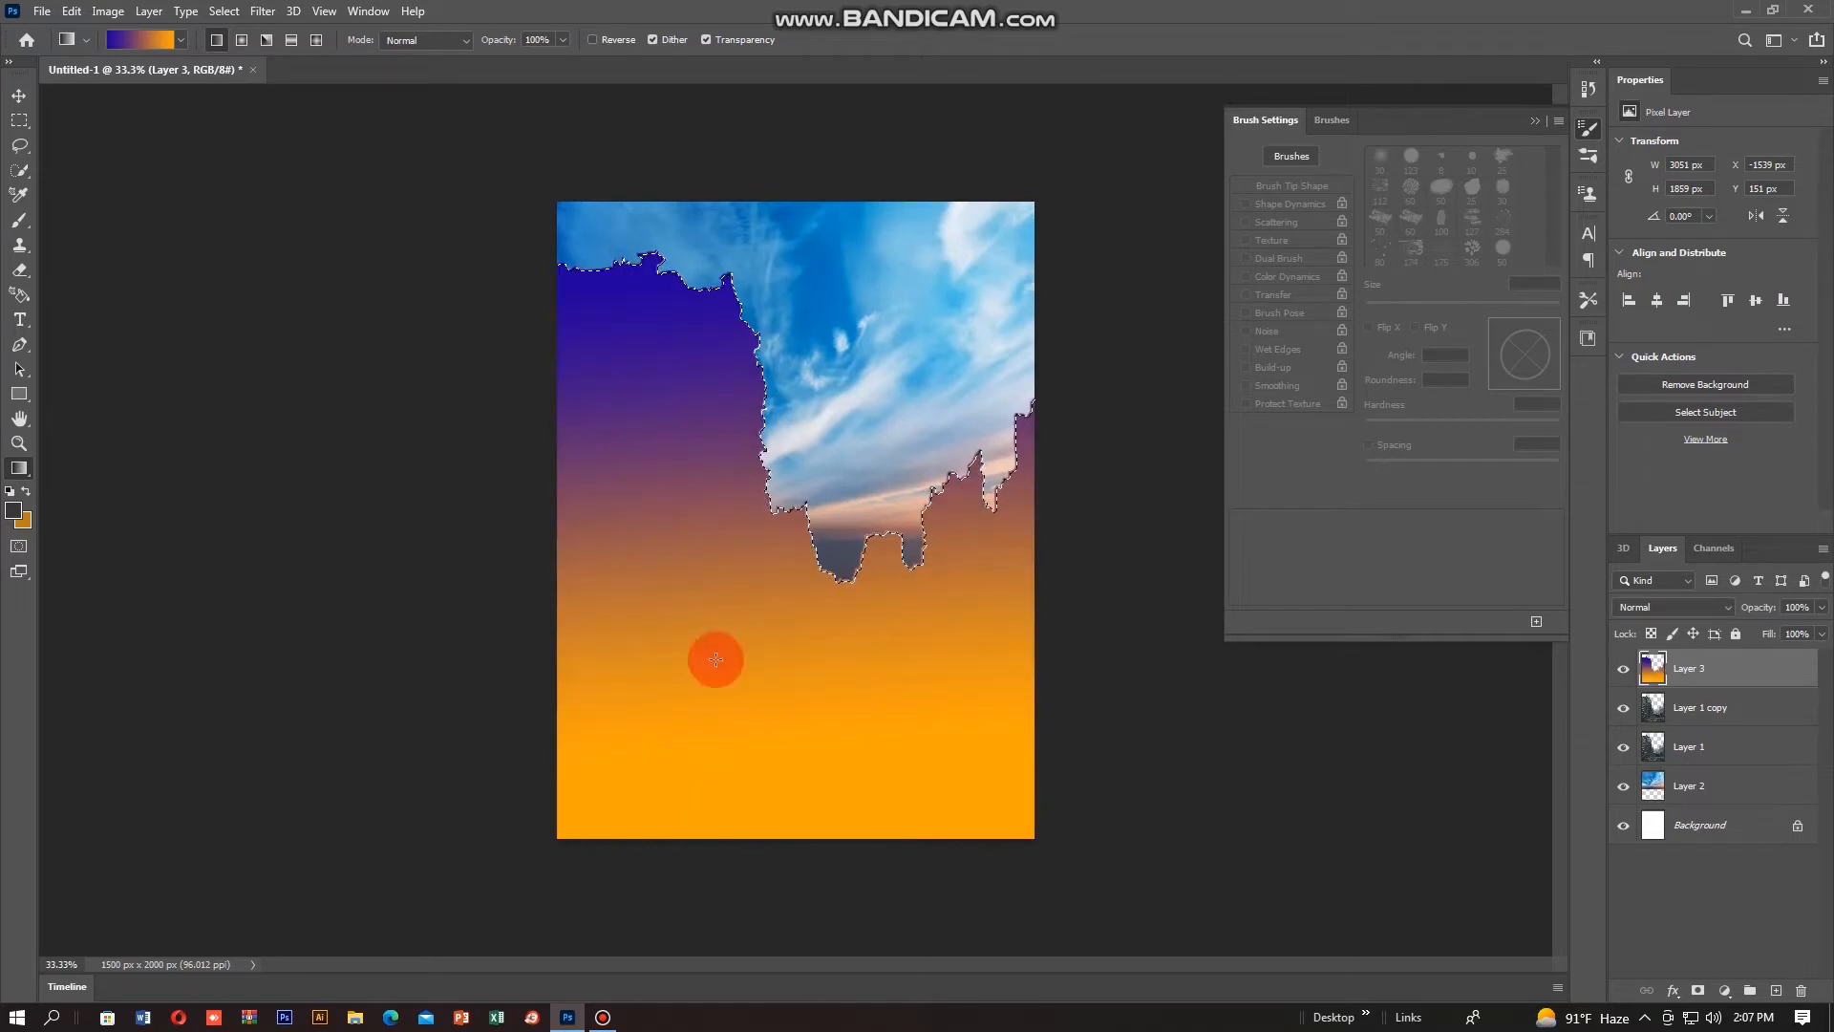
{"action": "left_click_drag", "start_coordinate": [651, 292], "coordinate": [664, 918]}
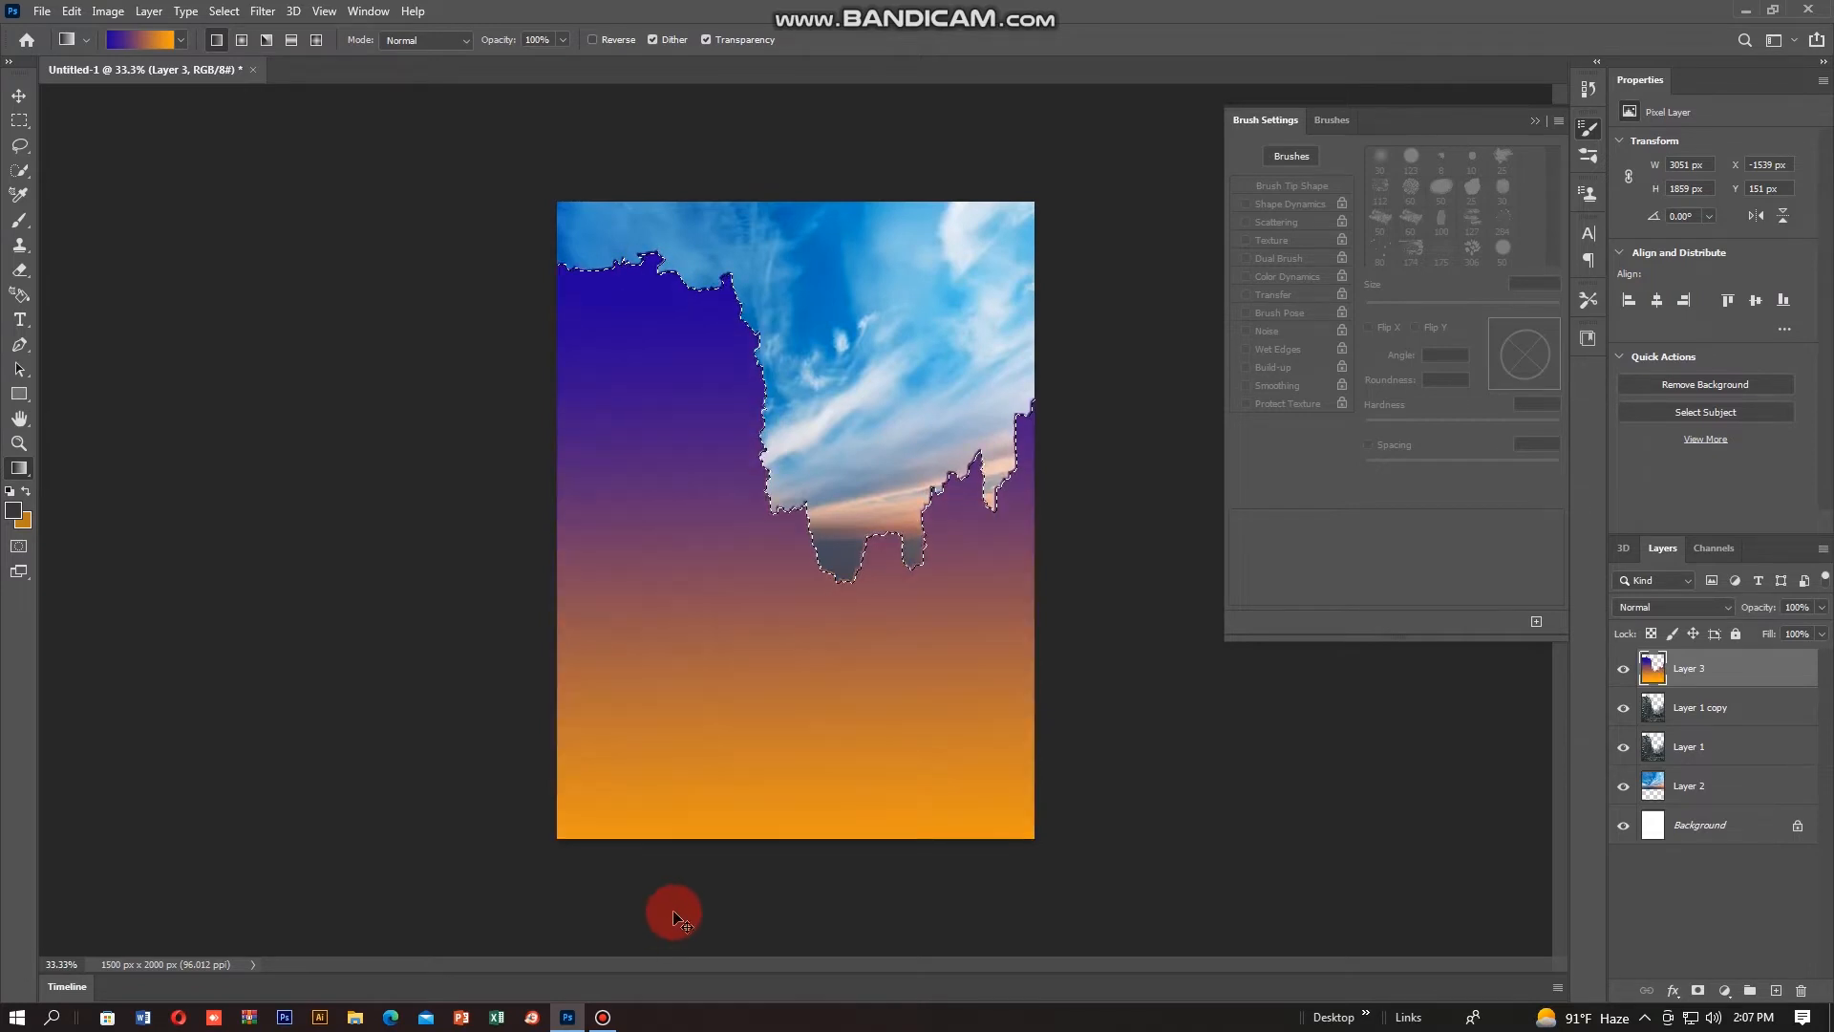
{"action": "key", "text": "ctrl+z"}
{"action": "key", "text": "ctrl+z"}
Step: Fill the building selection on the new layer with the blue-to-orange gradient, from the tower's top to well below the canvas
{"action": "left_click_drag", "start_coordinate": [731, 290], "coordinate": [705, 997]}
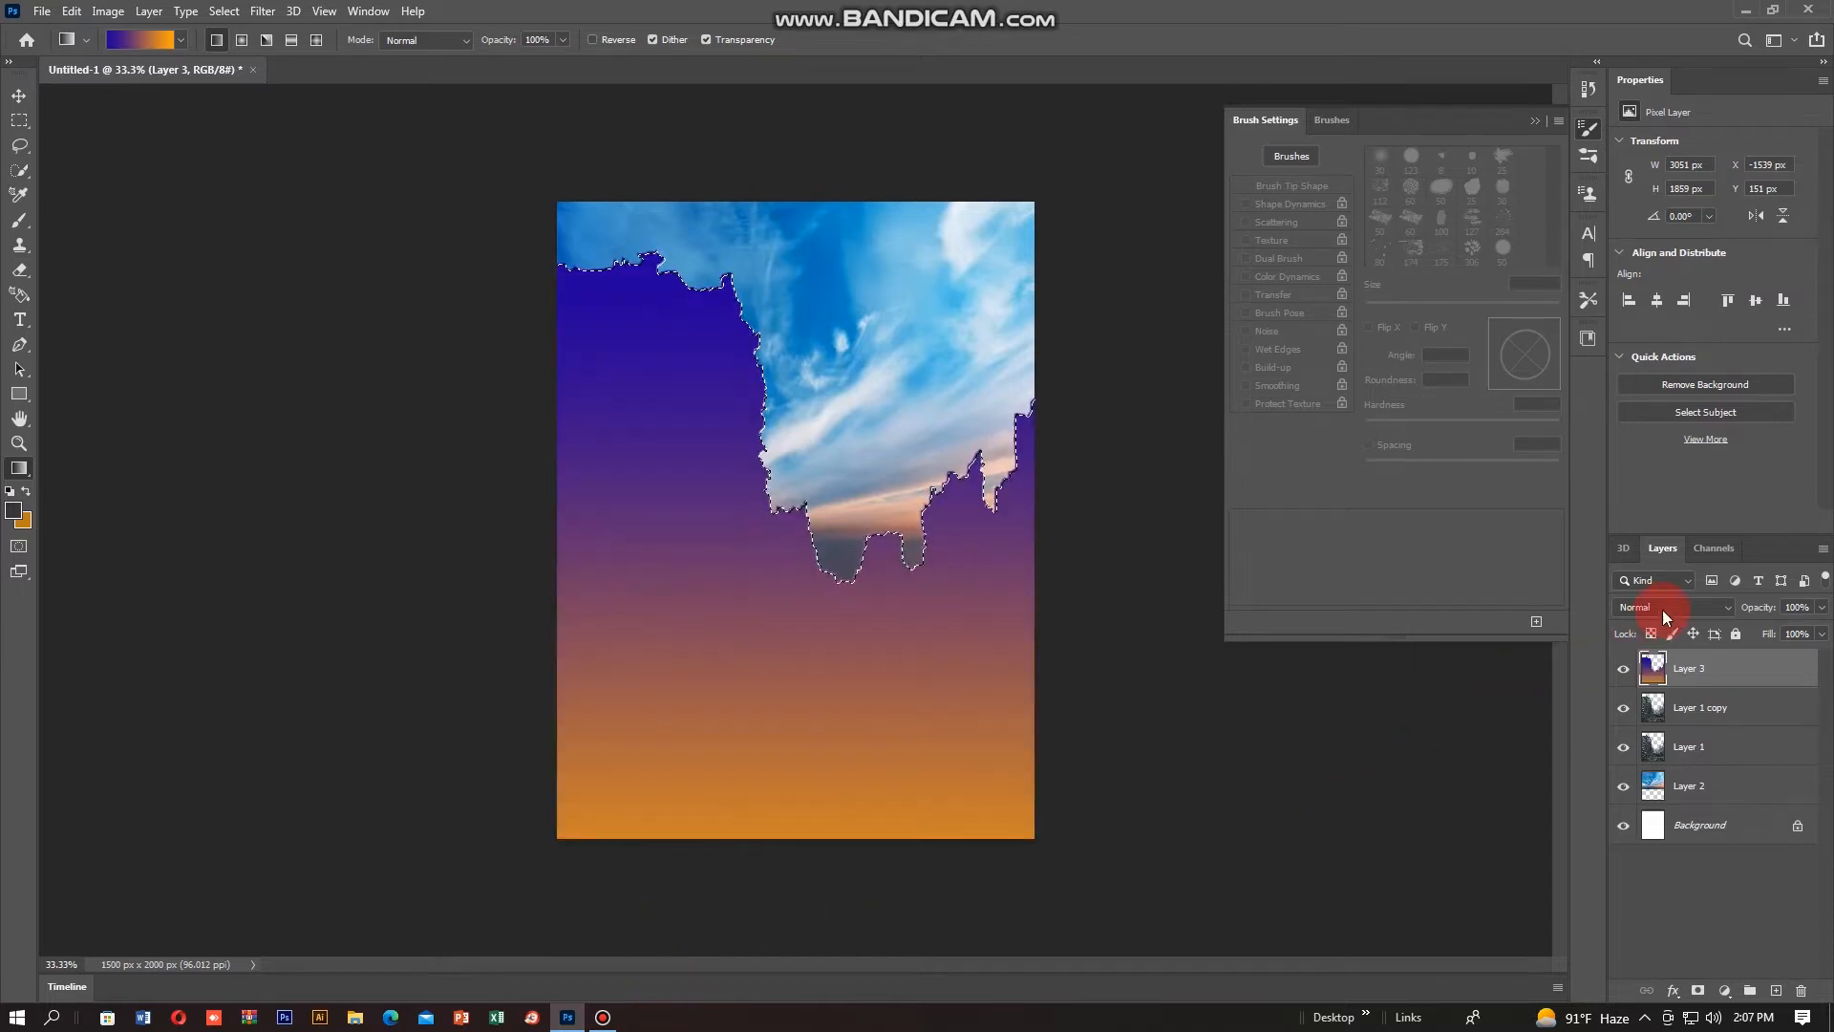
Step: Set the gradient layer's blend mode to Color Dodge and the duplicated building layer's blend mode to Hard Light
{"action": "left_click", "coordinate": [1689, 603]}
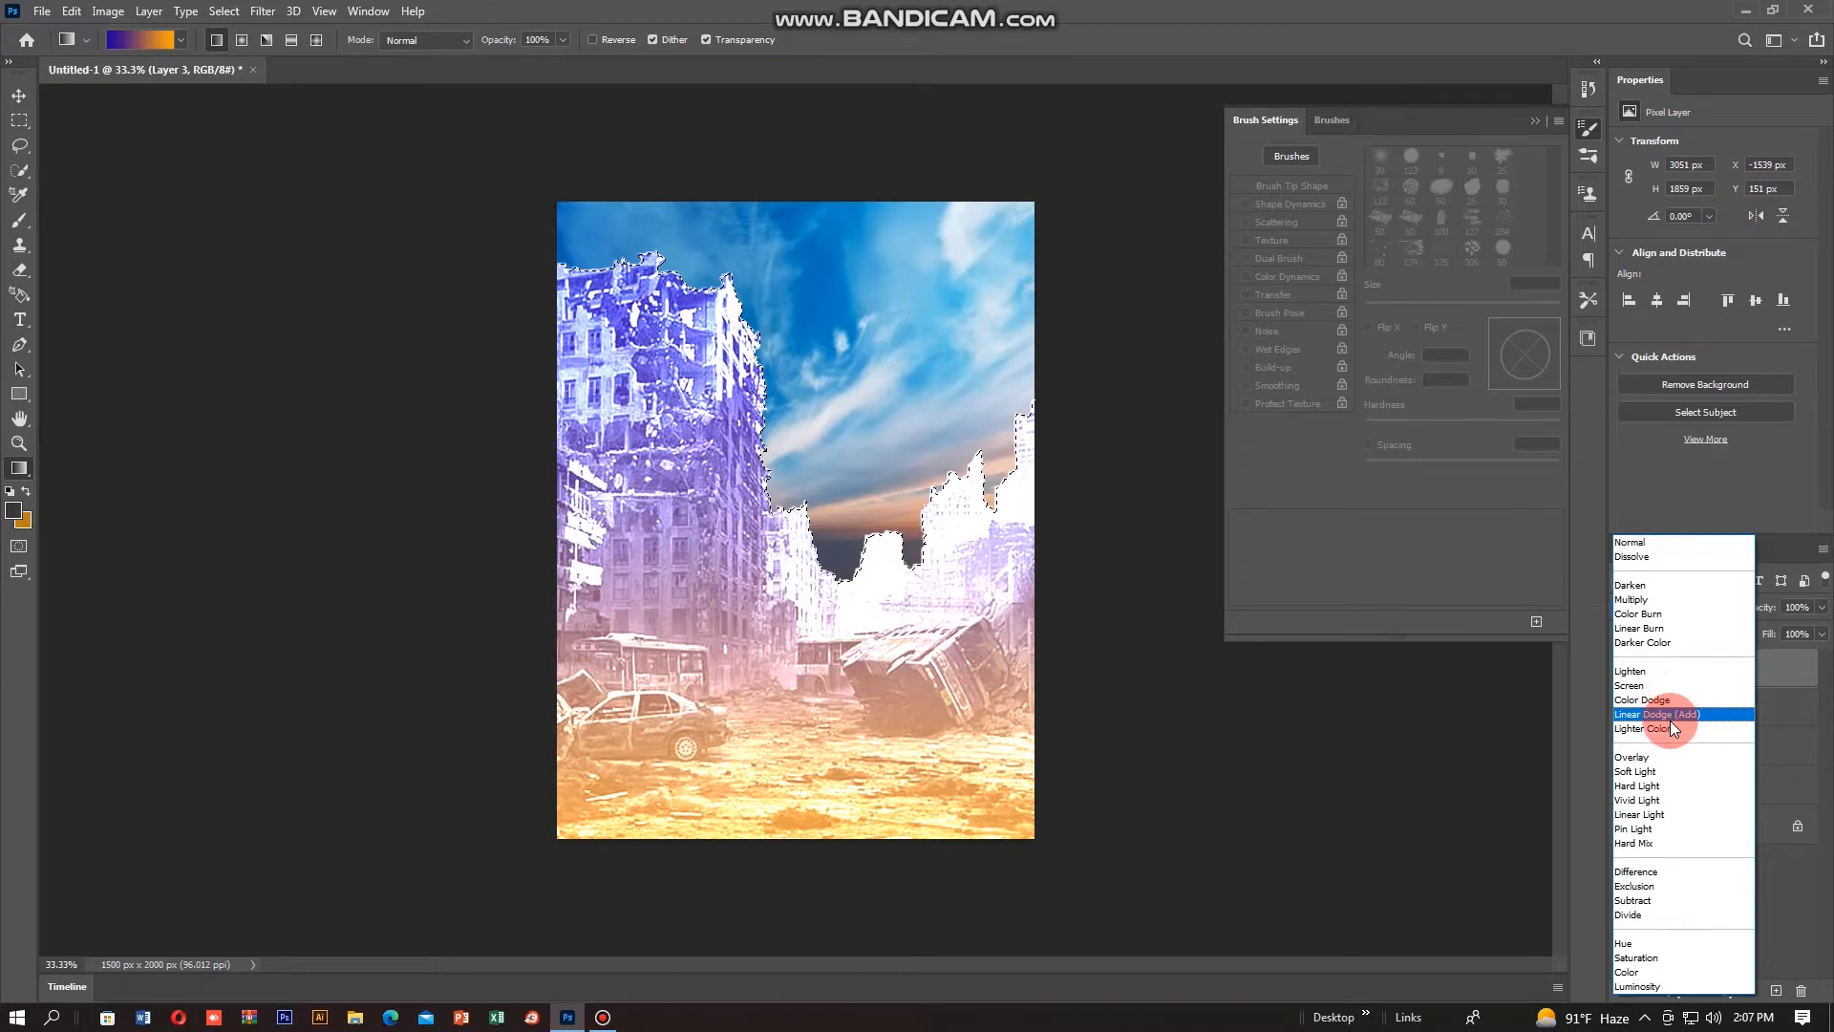
{"action": "left_click", "coordinate": [1670, 699]}
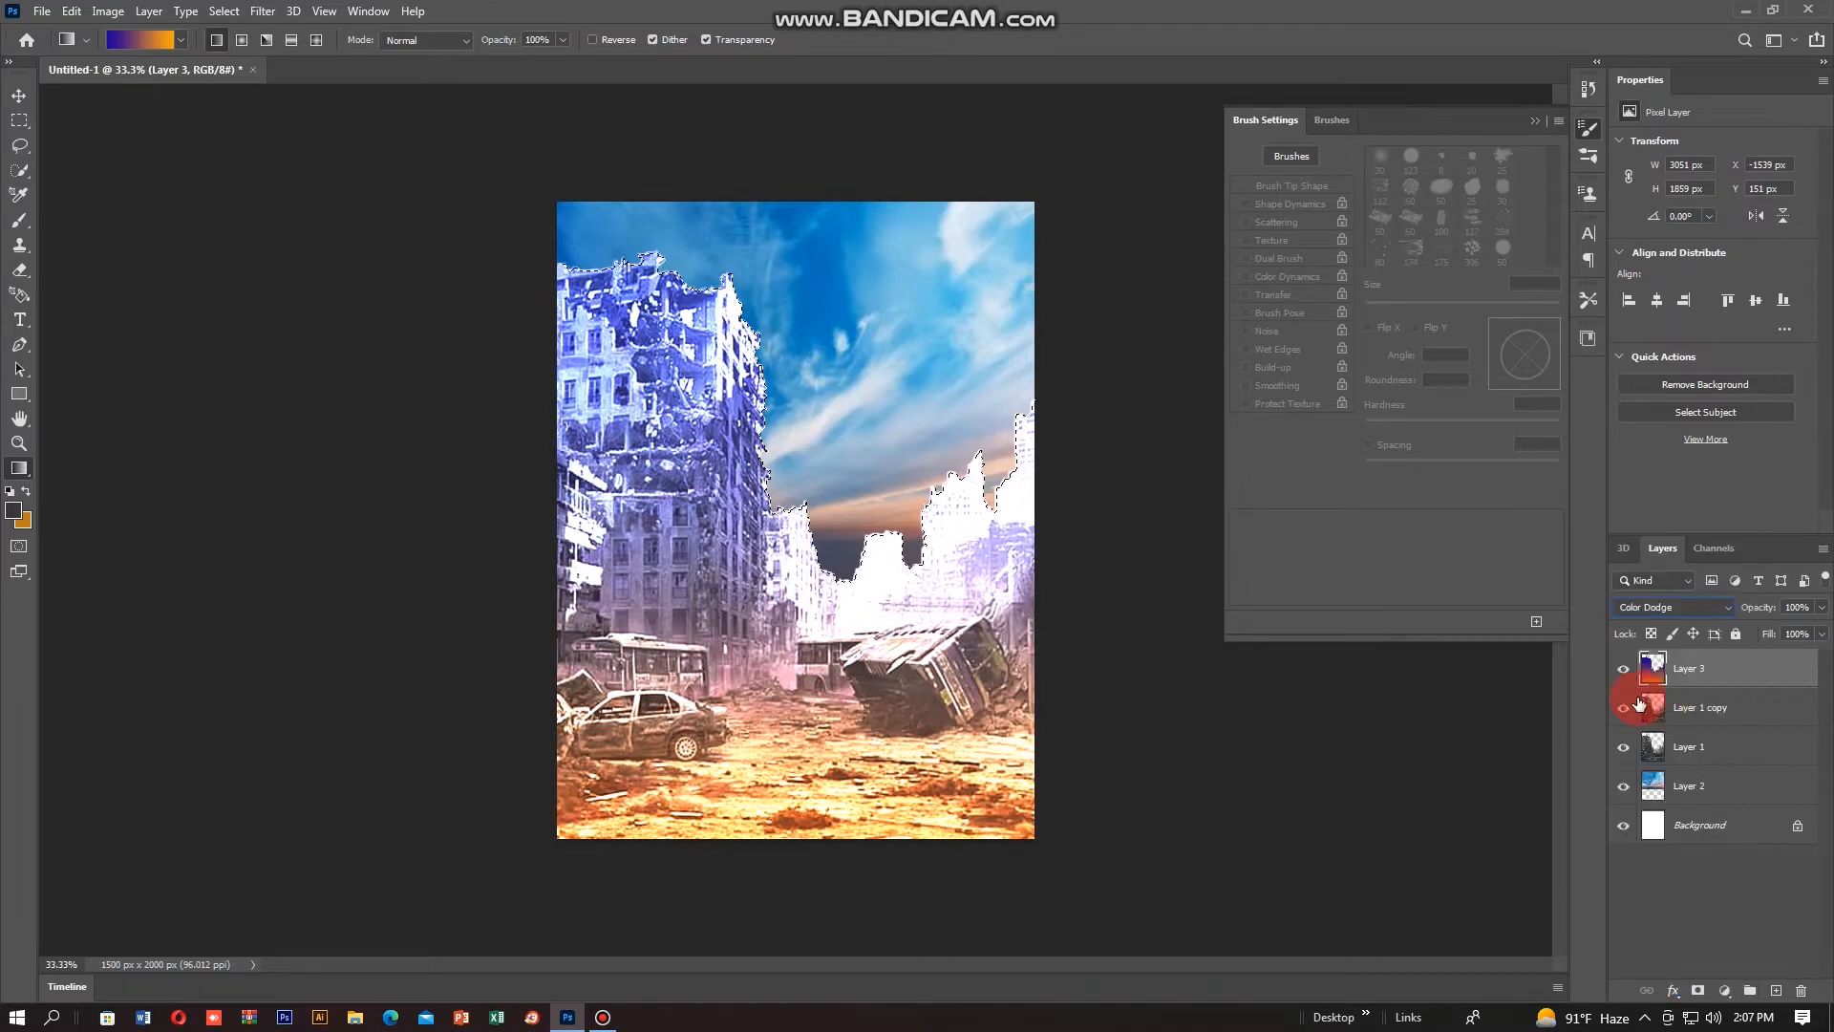
{"action": "left_click", "coordinate": [1709, 702]}
{"action": "scroll", "coordinate": [1707, 605], "scroll_direction": "down", "scroll_amount": 2}
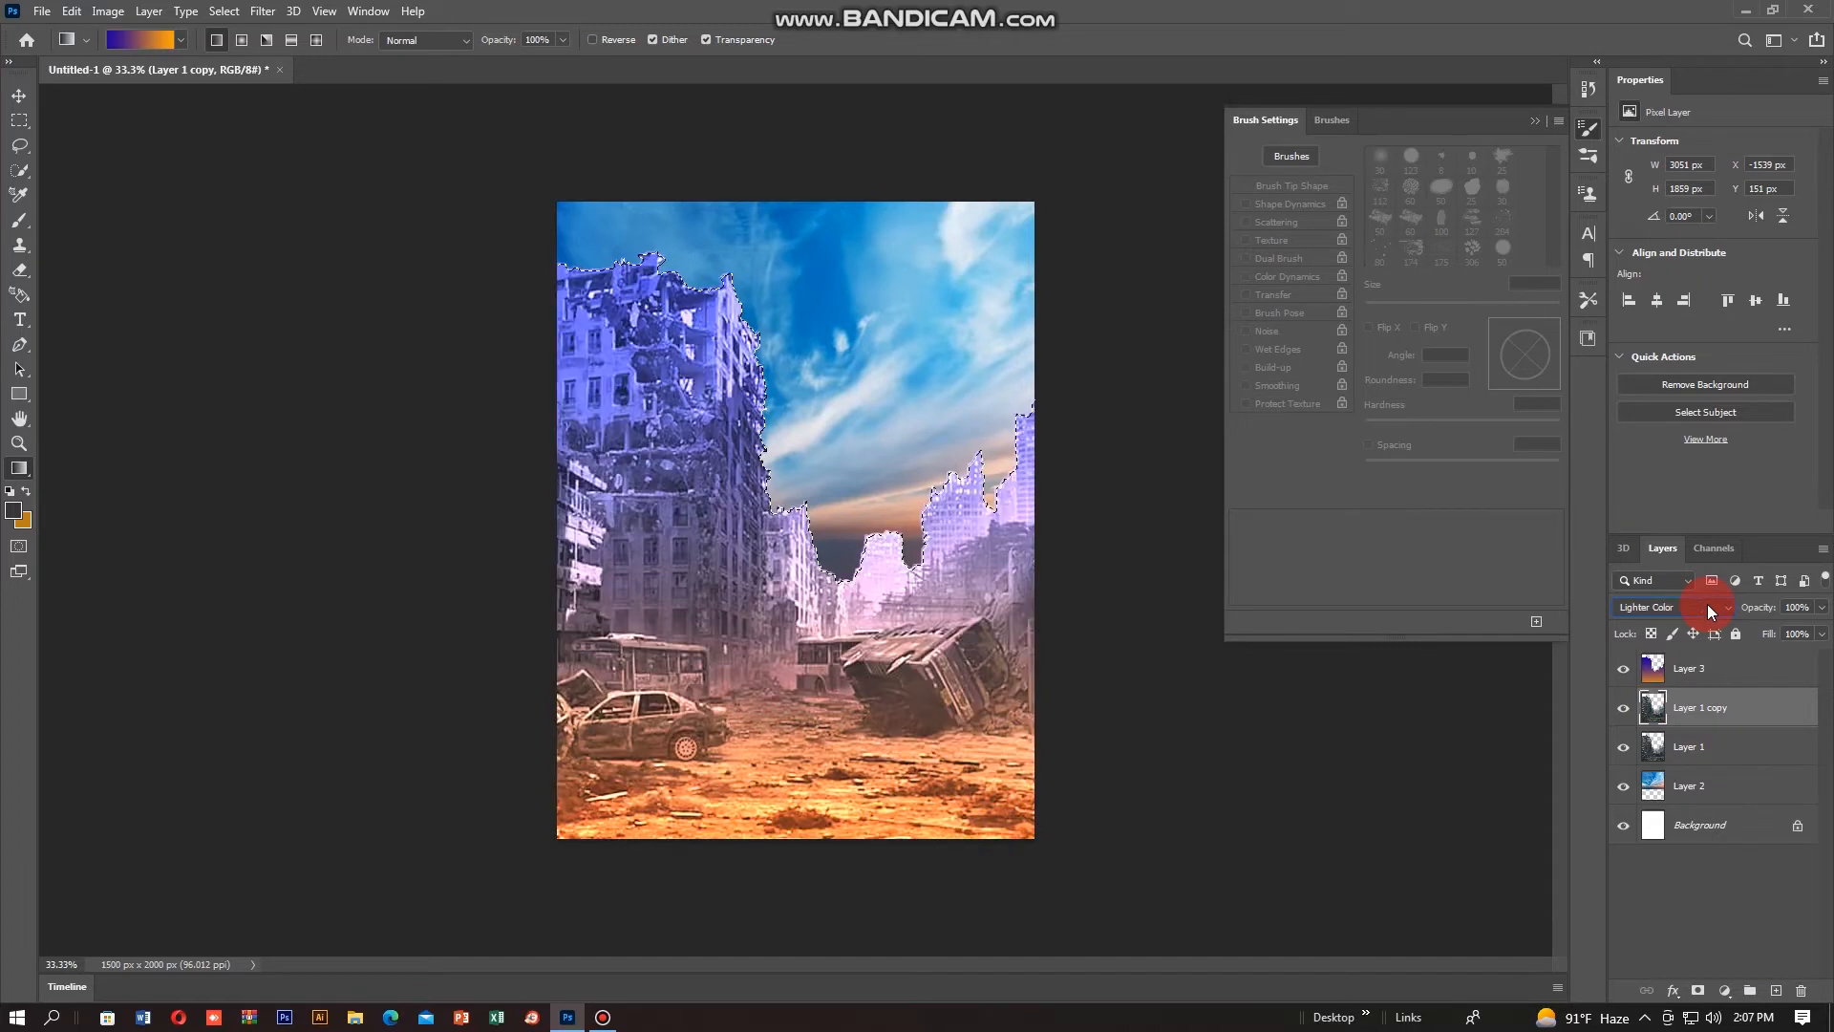
{"action": "scroll", "coordinate": [1706, 603], "scroll_direction": "down", "scroll_amount": 1}
{"action": "scroll", "coordinate": [1706, 604], "scroll_direction": "down", "scroll_amount": 2}
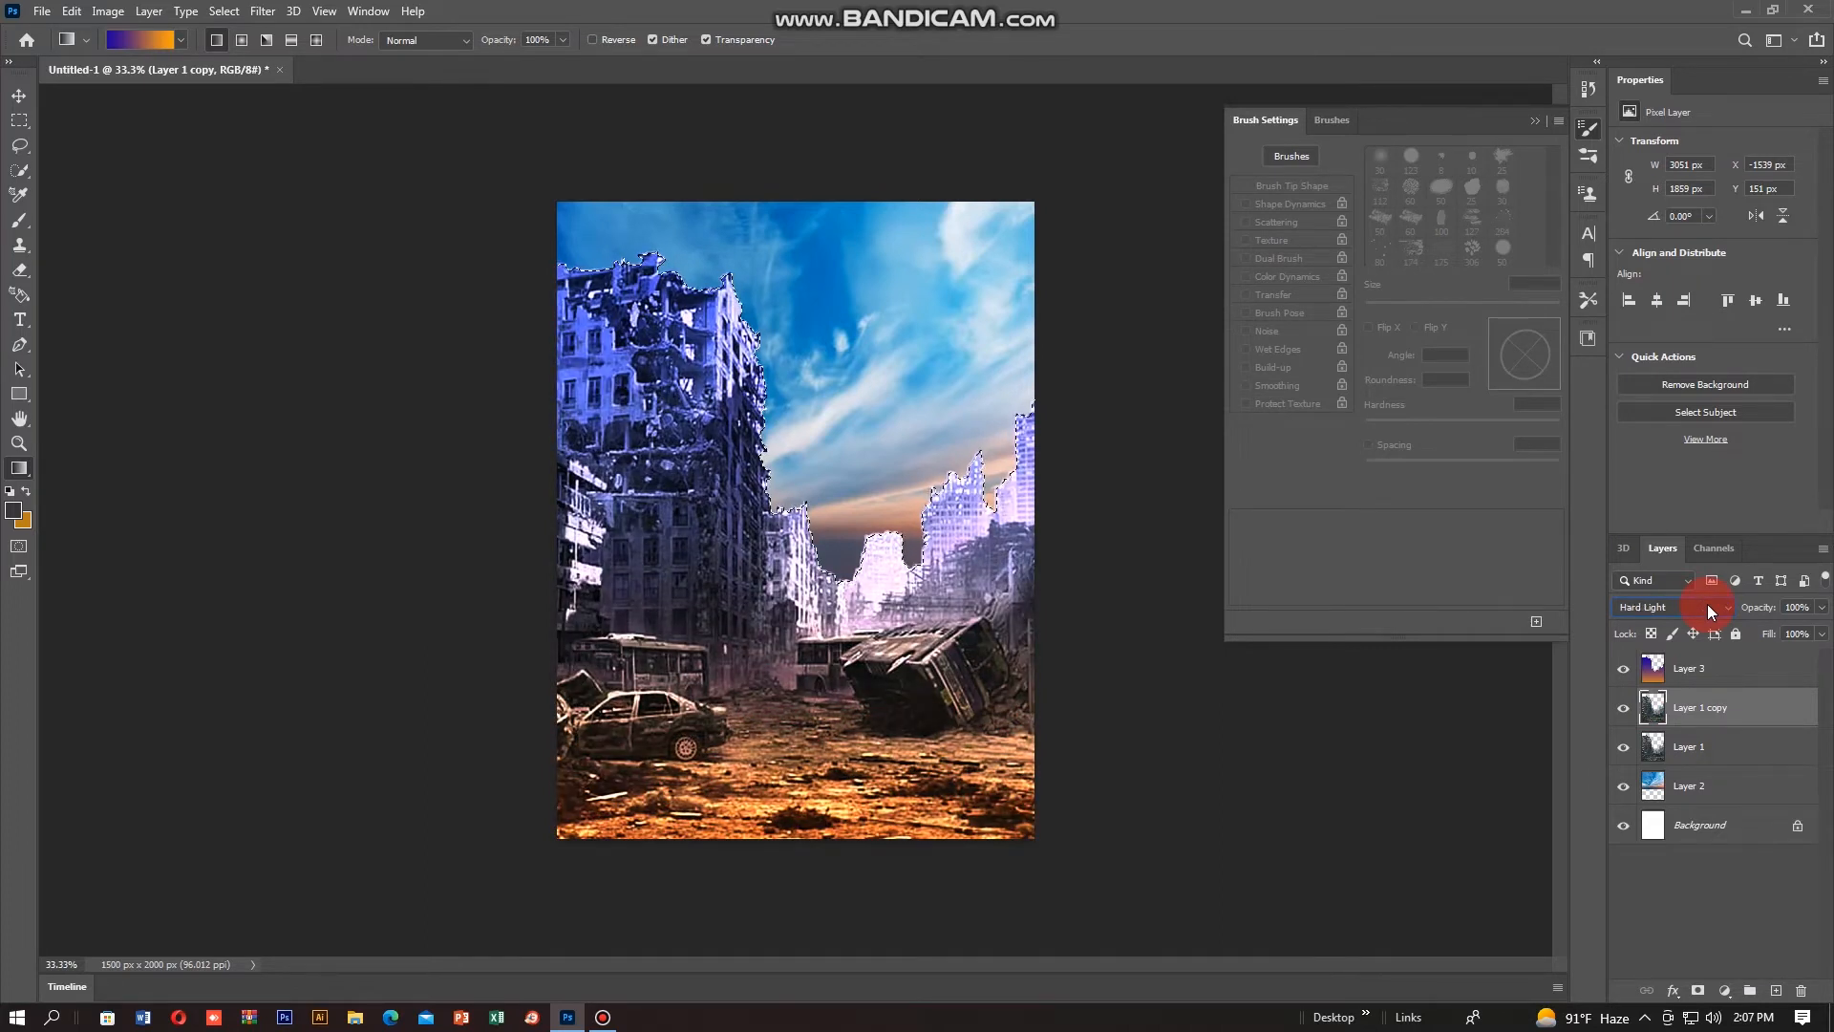
Step: Clear the selection and group the gradient layer with both building layers into a Pass Through group named Building
{"action": "key", "text": "ctrl+d"}
{"action": "left_click", "coordinate": [1363, 858], "text": "ctrl"}
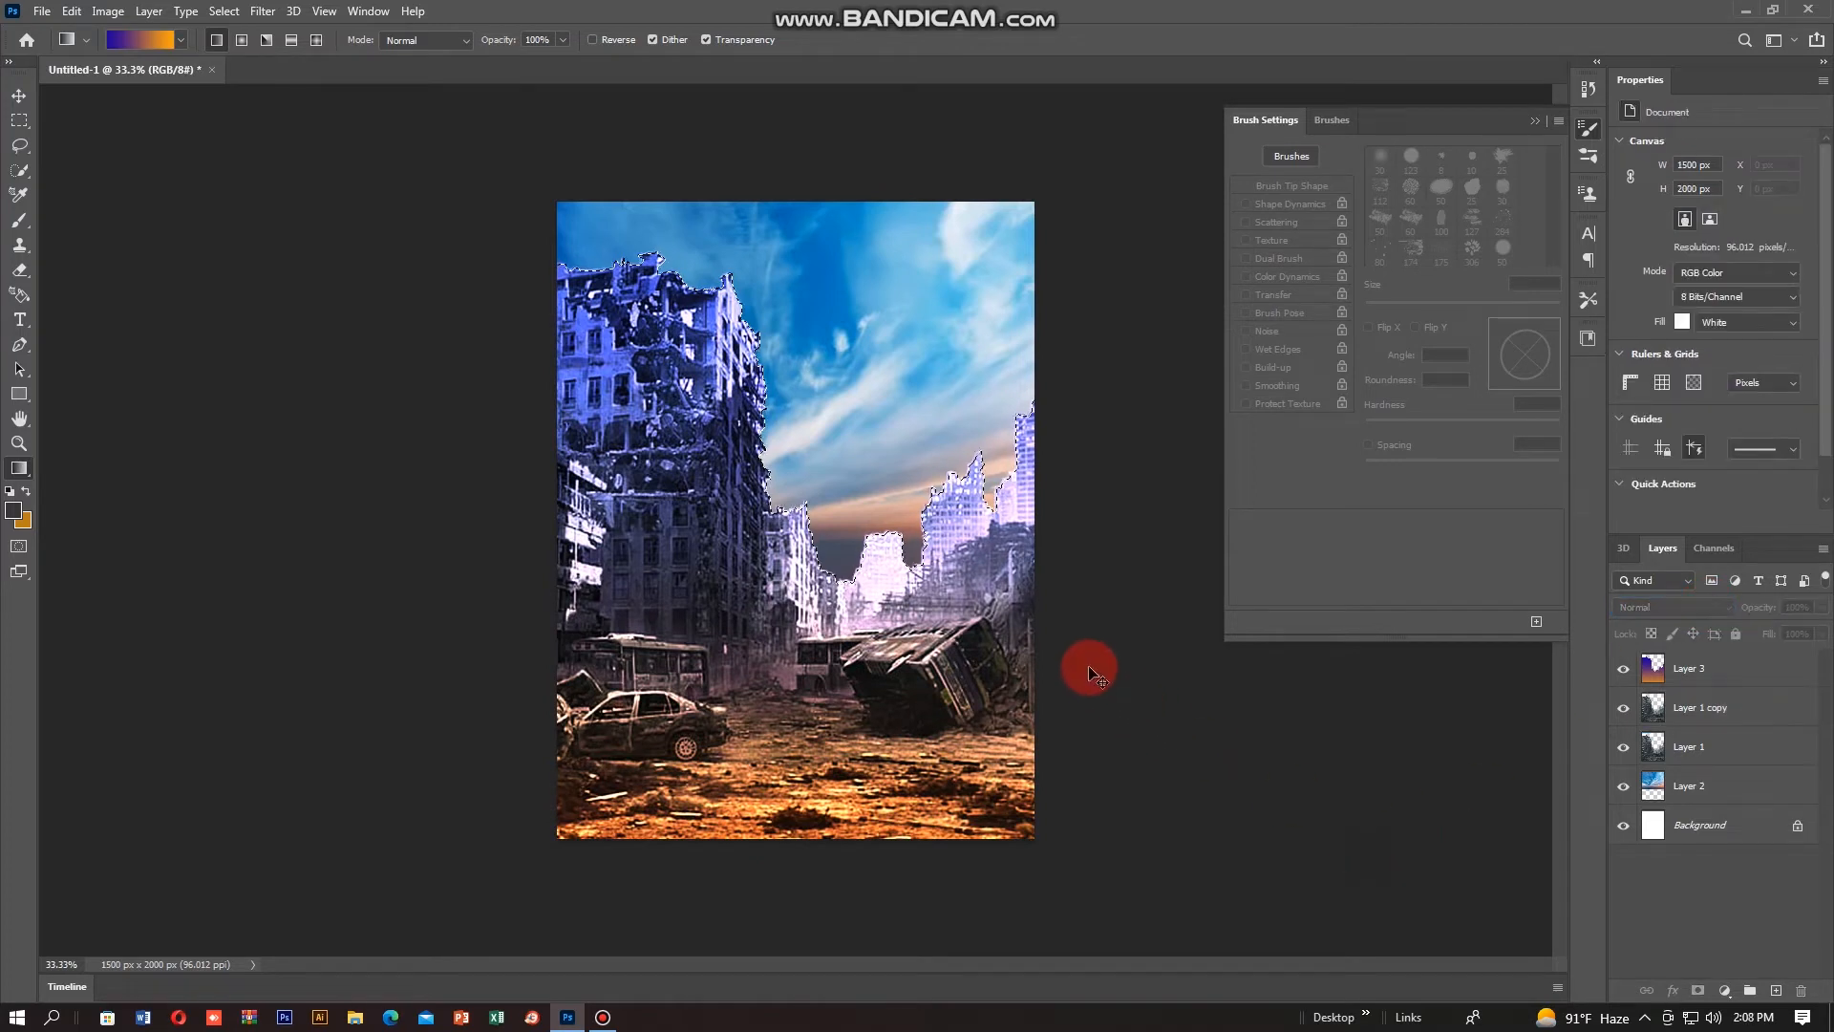
{"action": "left_click", "coordinate": [1690, 749], "text": "ctrl"}
{"action": "left_click", "coordinate": [1700, 714], "text": "ctrl"}
{"action": "left_click", "coordinate": [1712, 677], "text": "ctrl"}
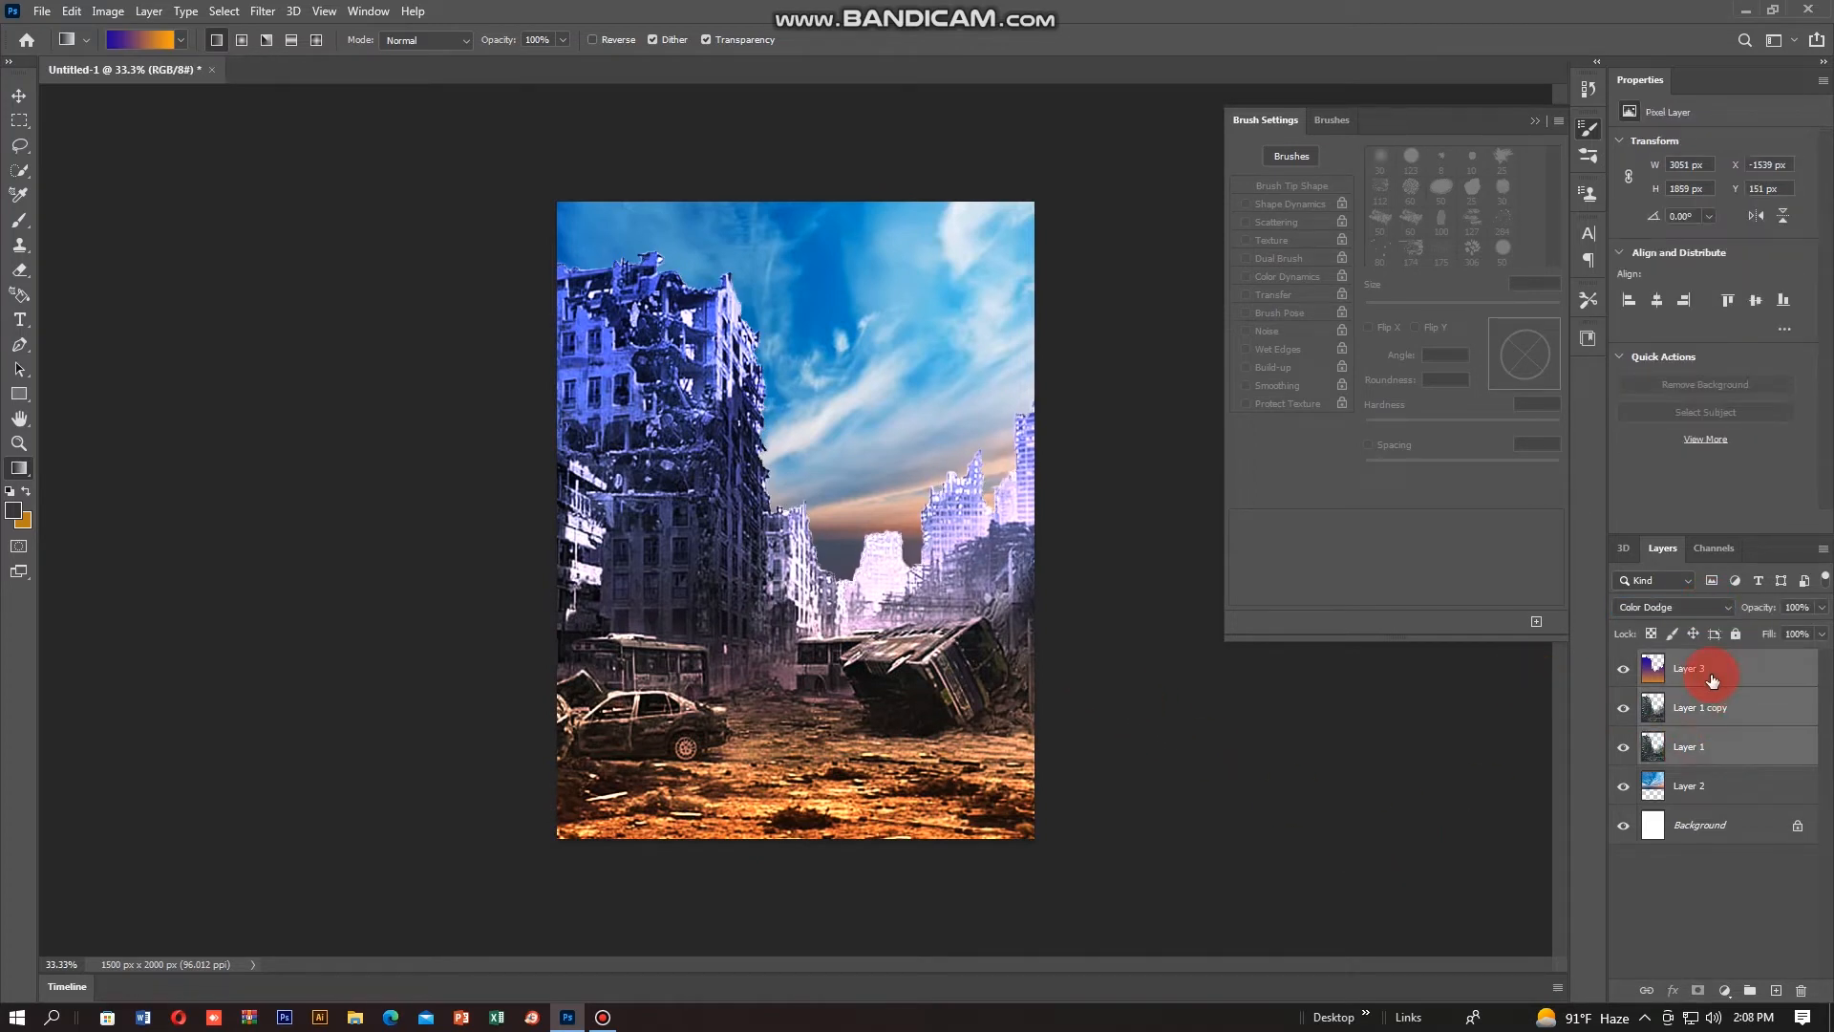
{"action": "right_click", "coordinate": [1711, 679]}
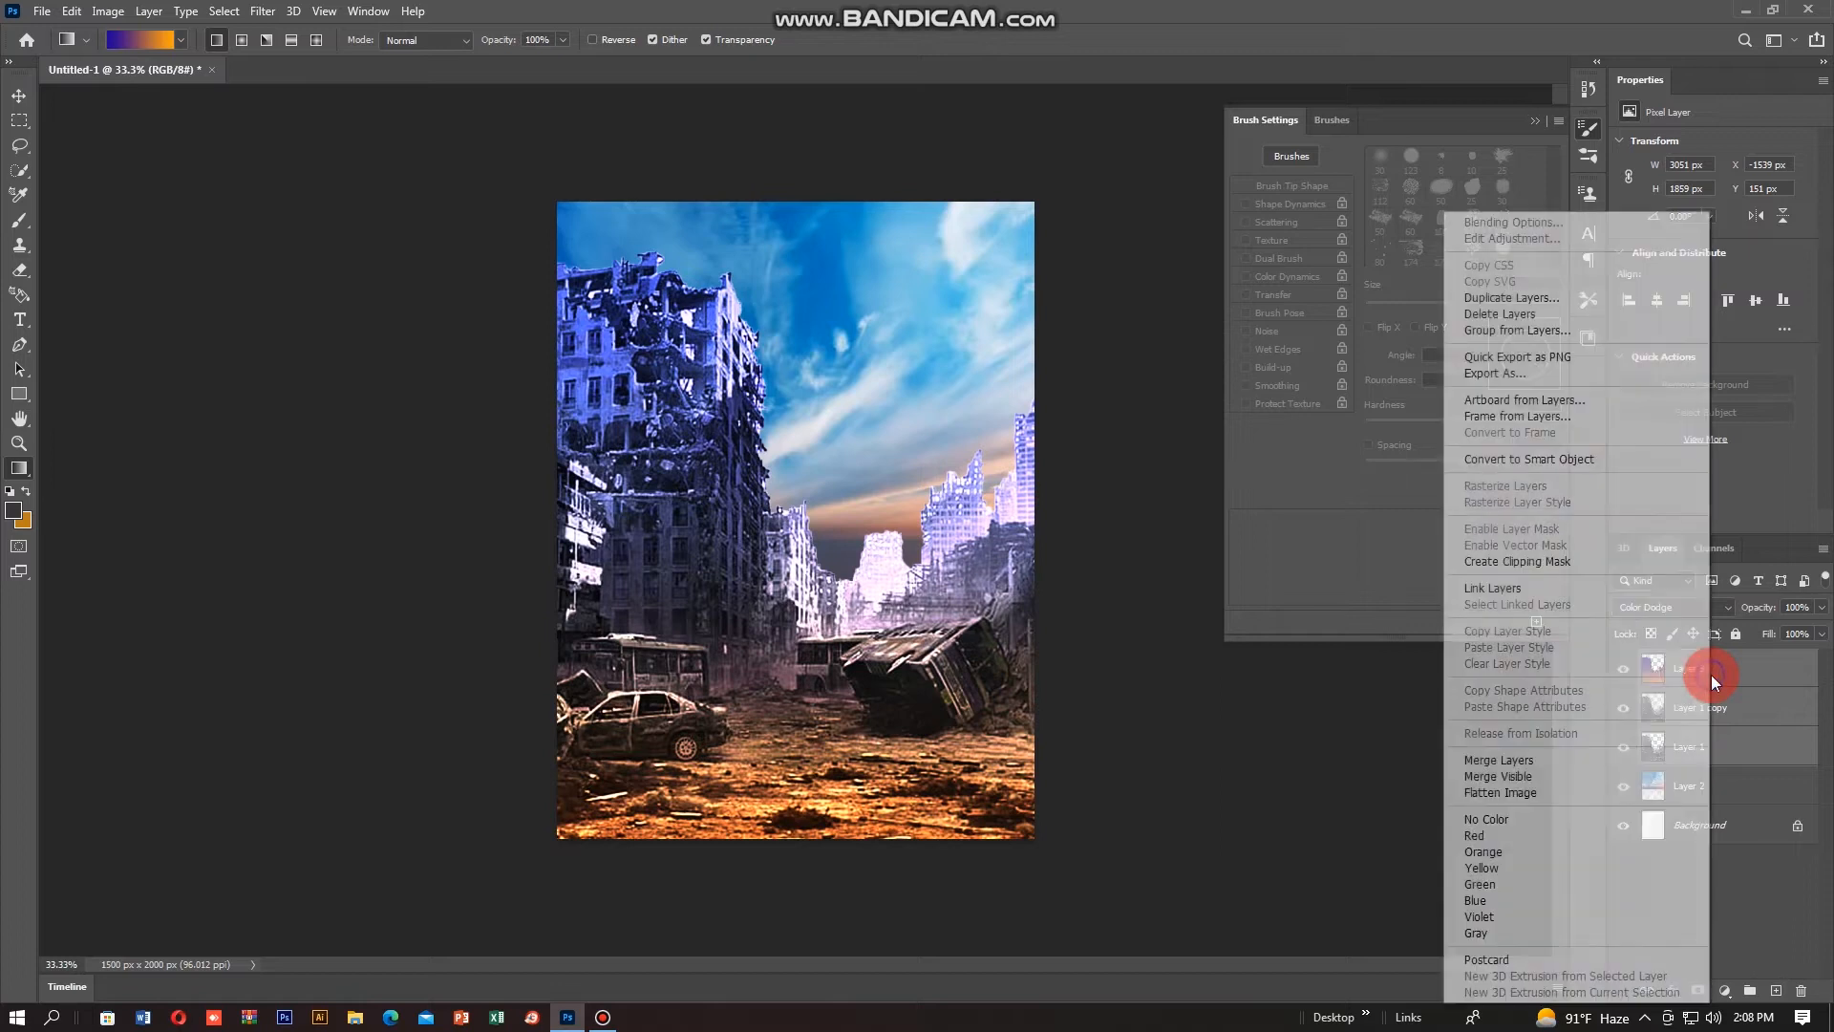
{"action": "left_click", "coordinate": [1563, 332]}
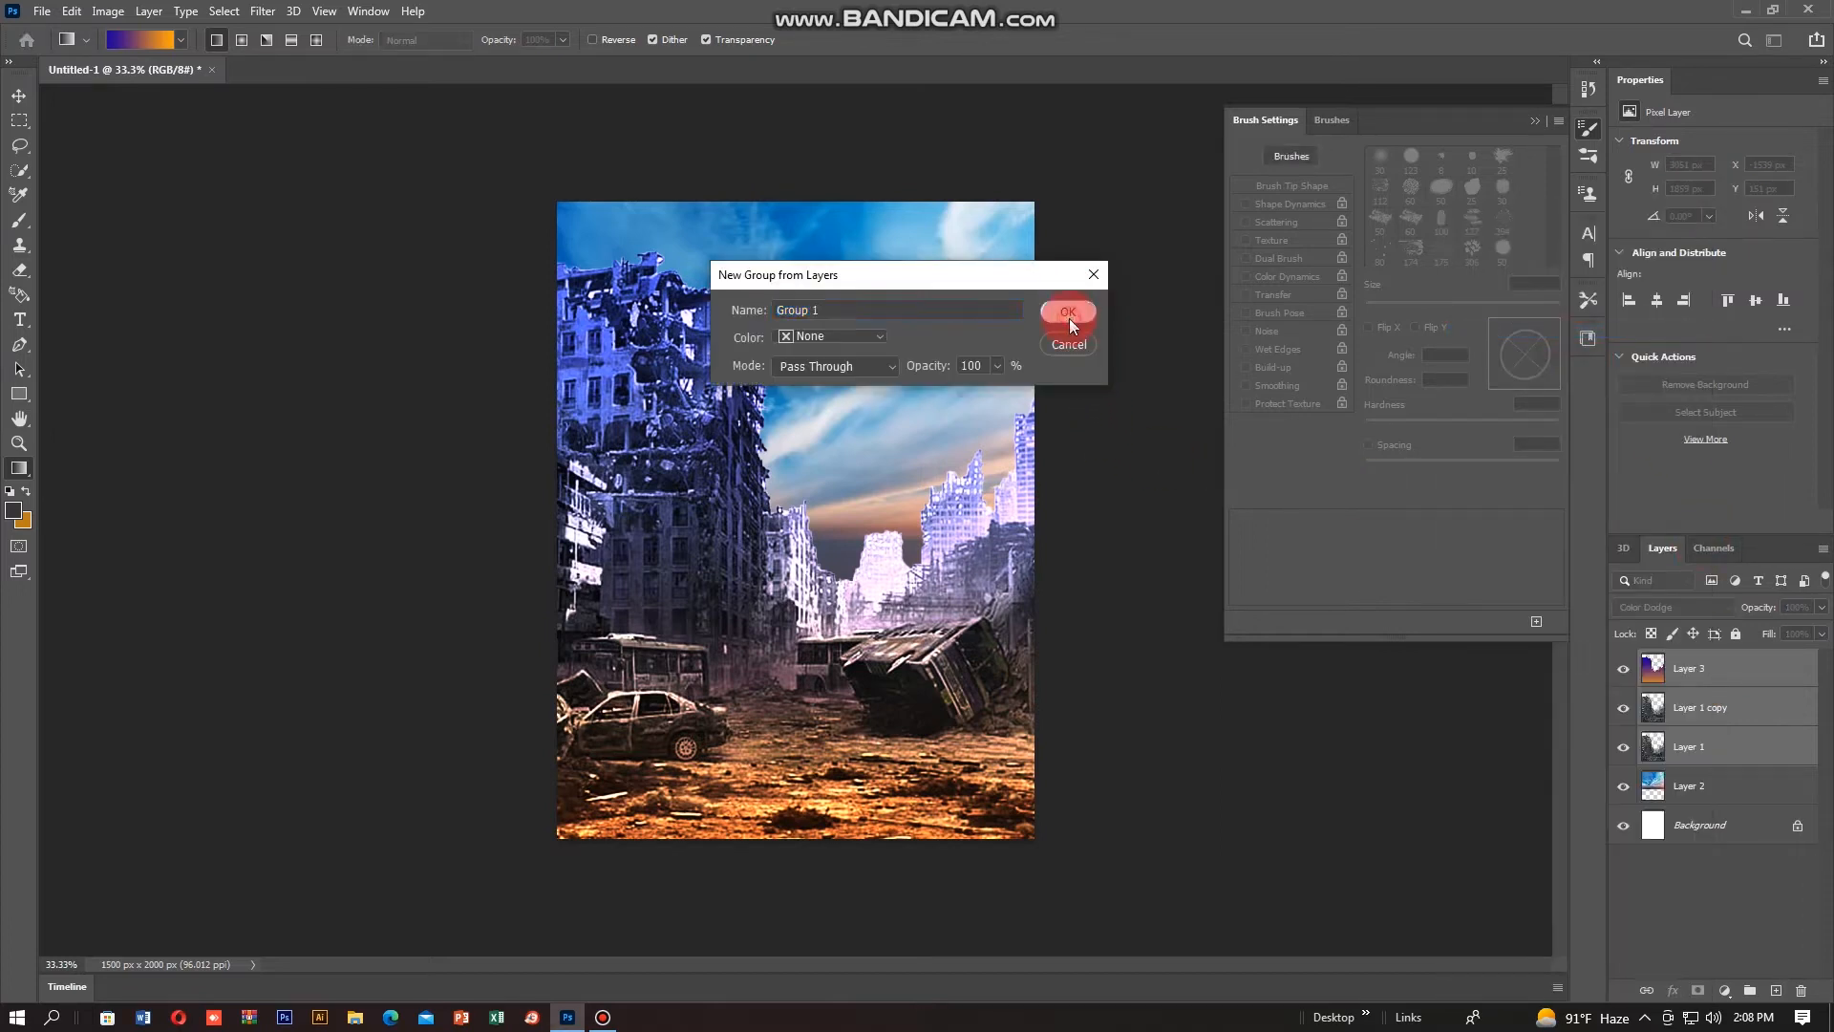
{"action": "left_click", "coordinate": [1068, 308]}
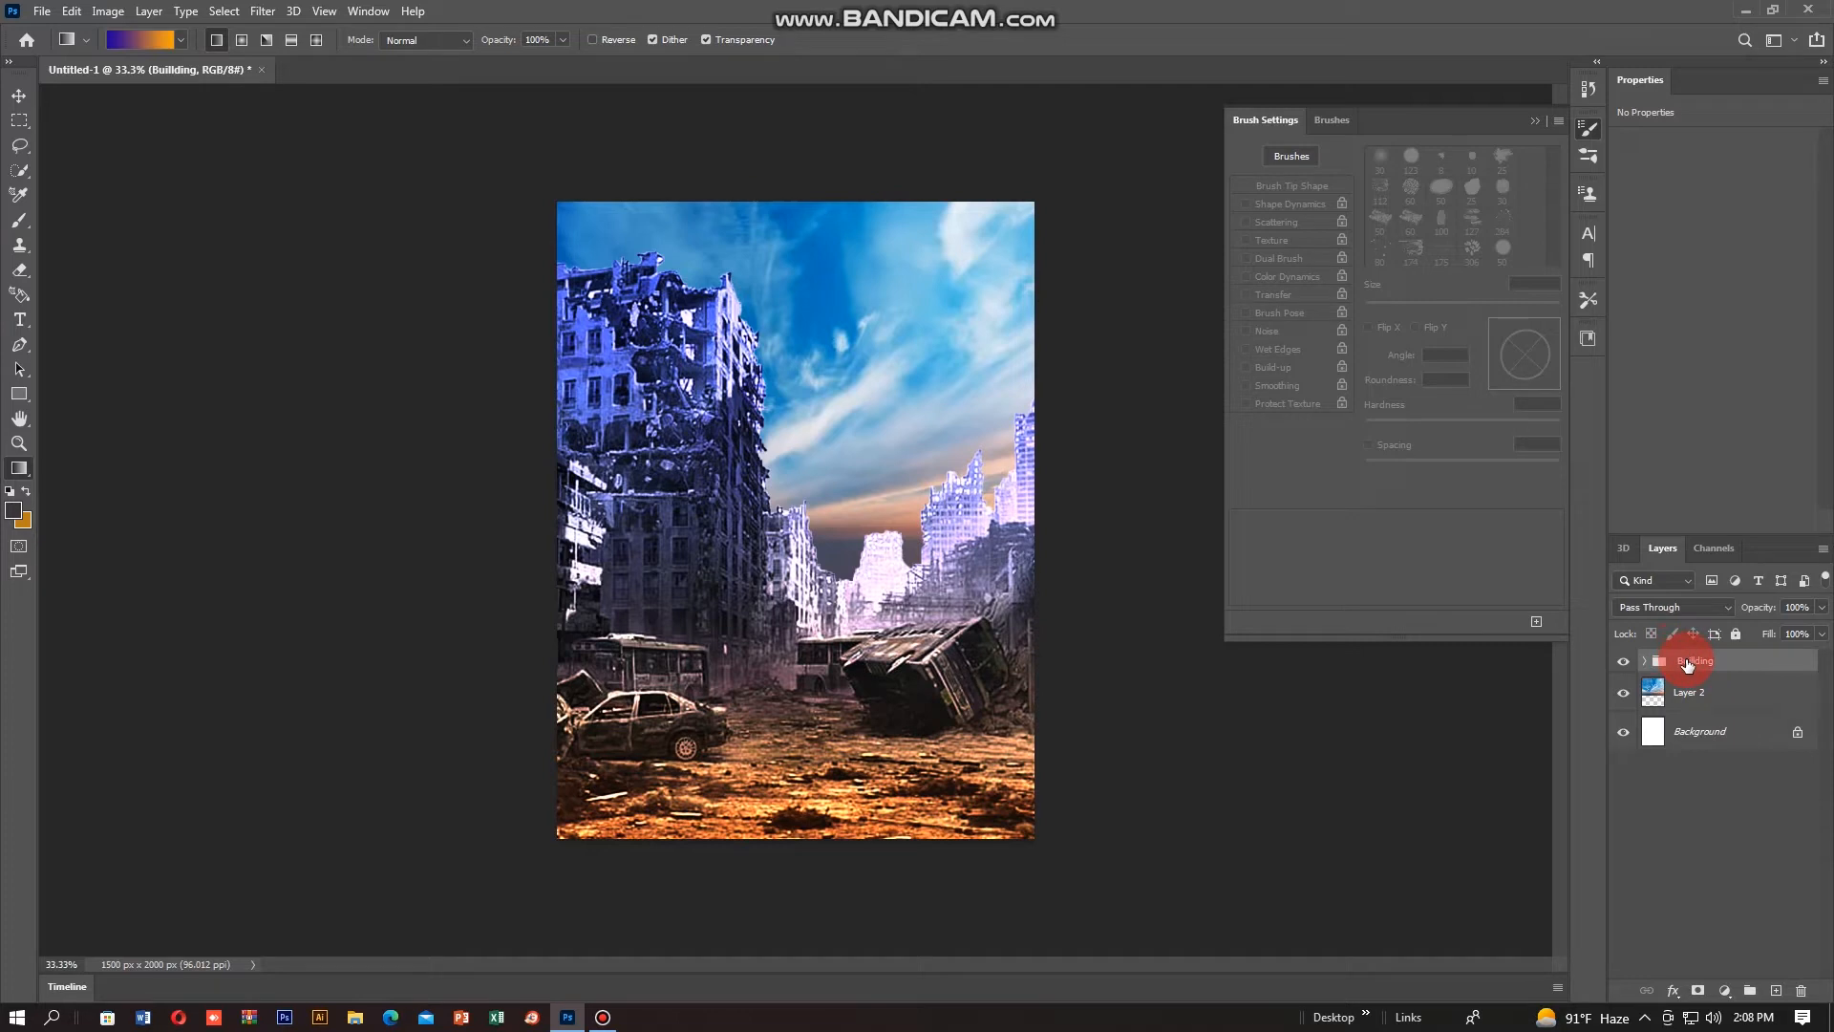
Step: Add a layer mask to the Building group and reduce the soft round Brush to 600 px
{"action": "left_click", "coordinate": [1698, 991]}
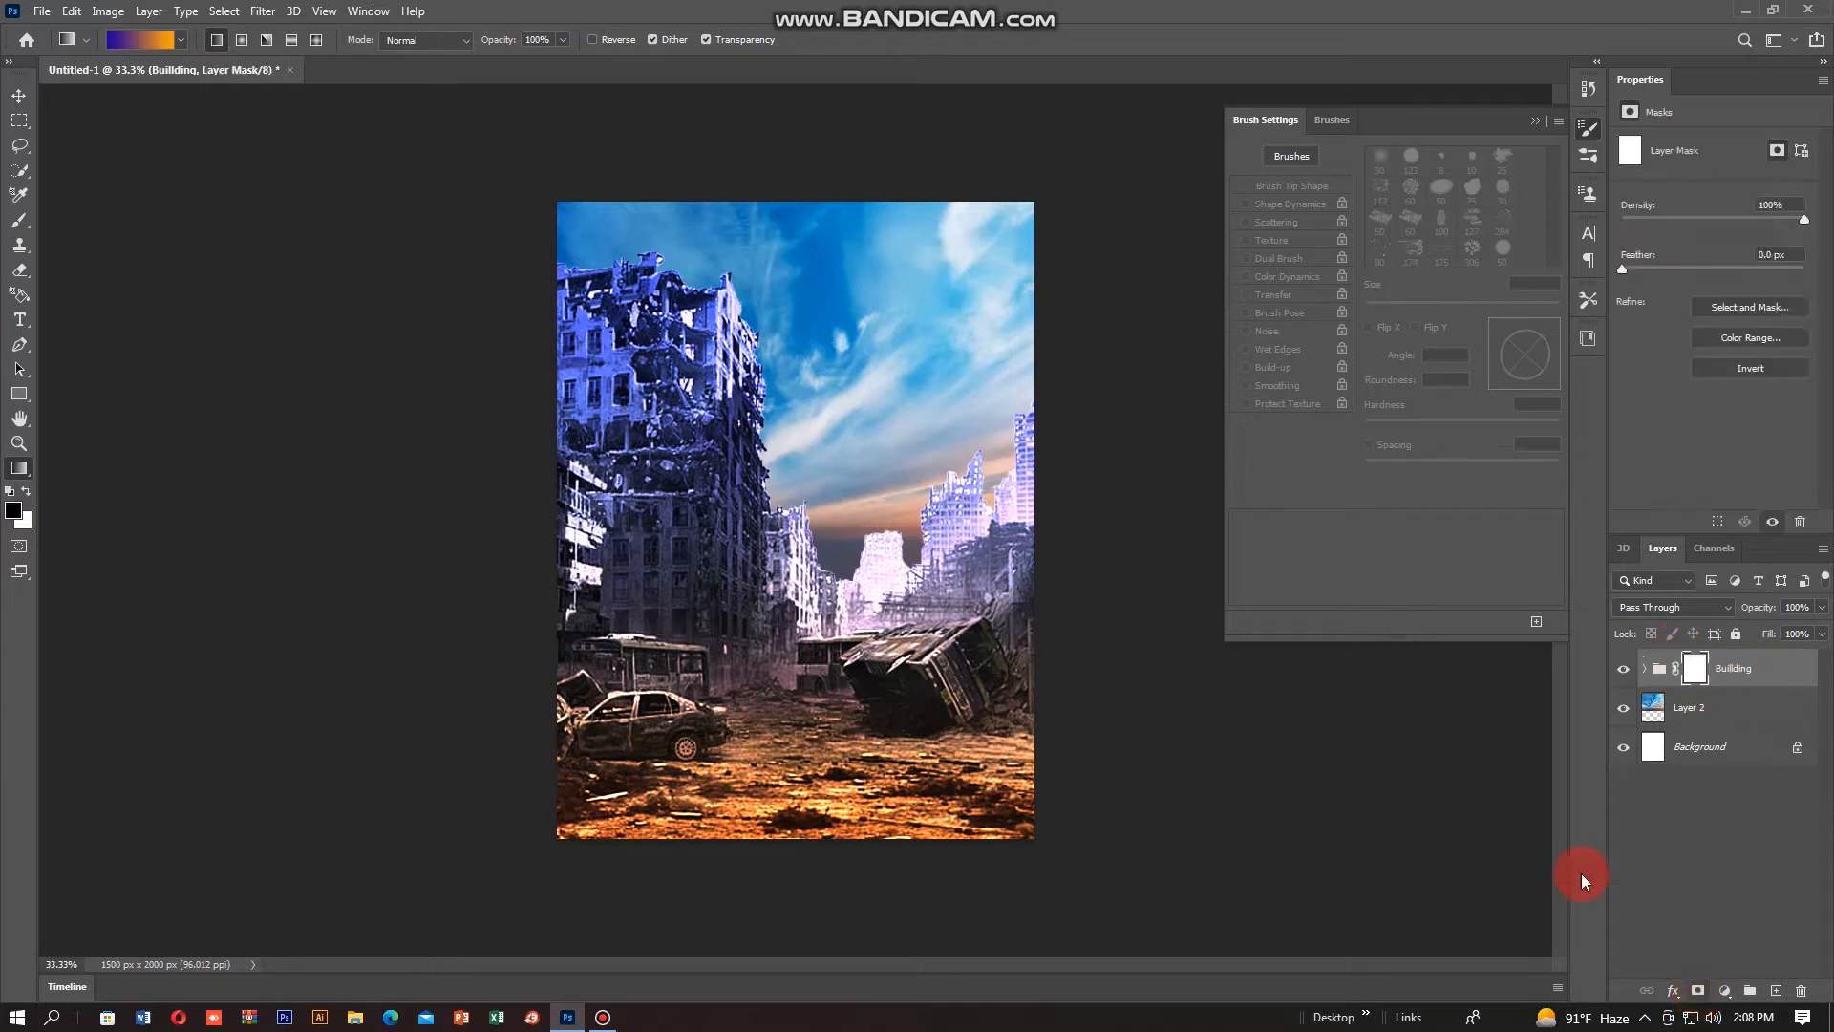
{"action": "left_click", "coordinate": [17, 221]}
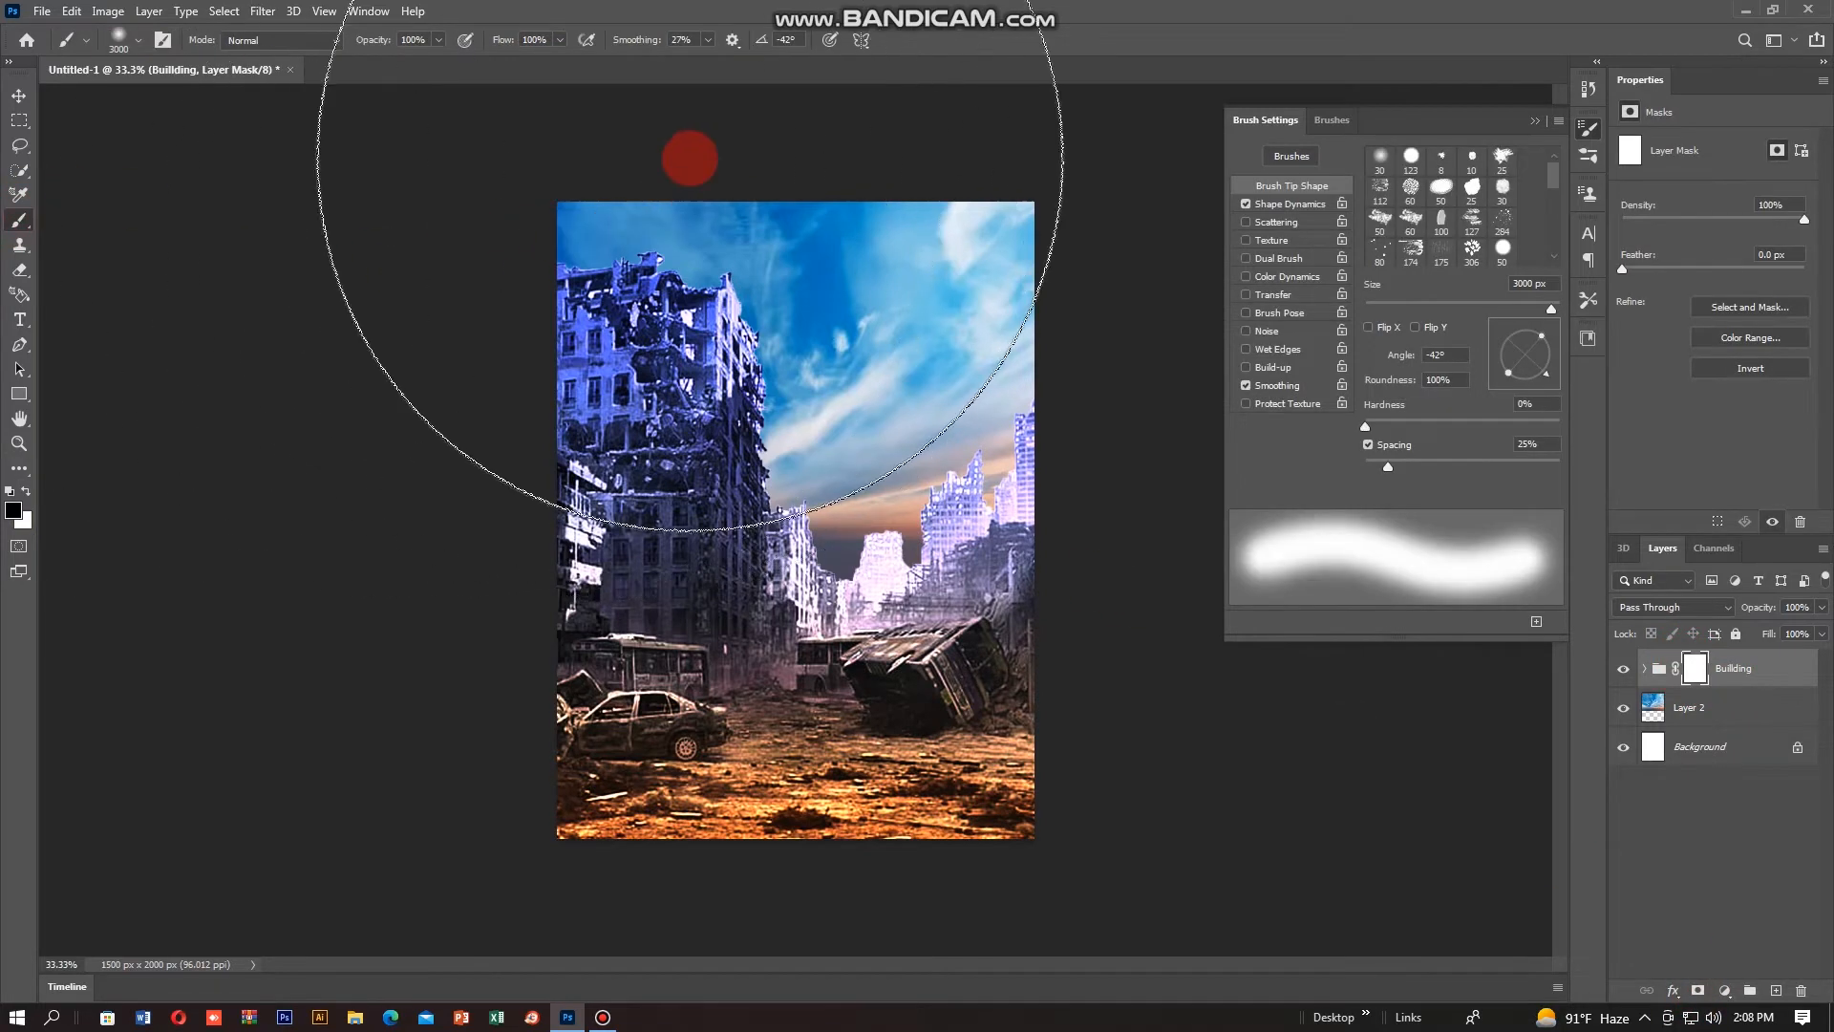
{"action": "key", "text": "bracketleft"}
{"action": "key", "text": "bracketleft"}
{"action": "key", "text": "bracketleft"}
{"action": "key", "text": "bracketleft"}
{"action": "key", "text": "bracketleft"}
{"action": "key", "text": "bracketleft"}
{"action": "key", "text": "bracketleft"}
{"action": "key", "text": "bracketleft"}
{"action": "key", "text": "bracketleft"}
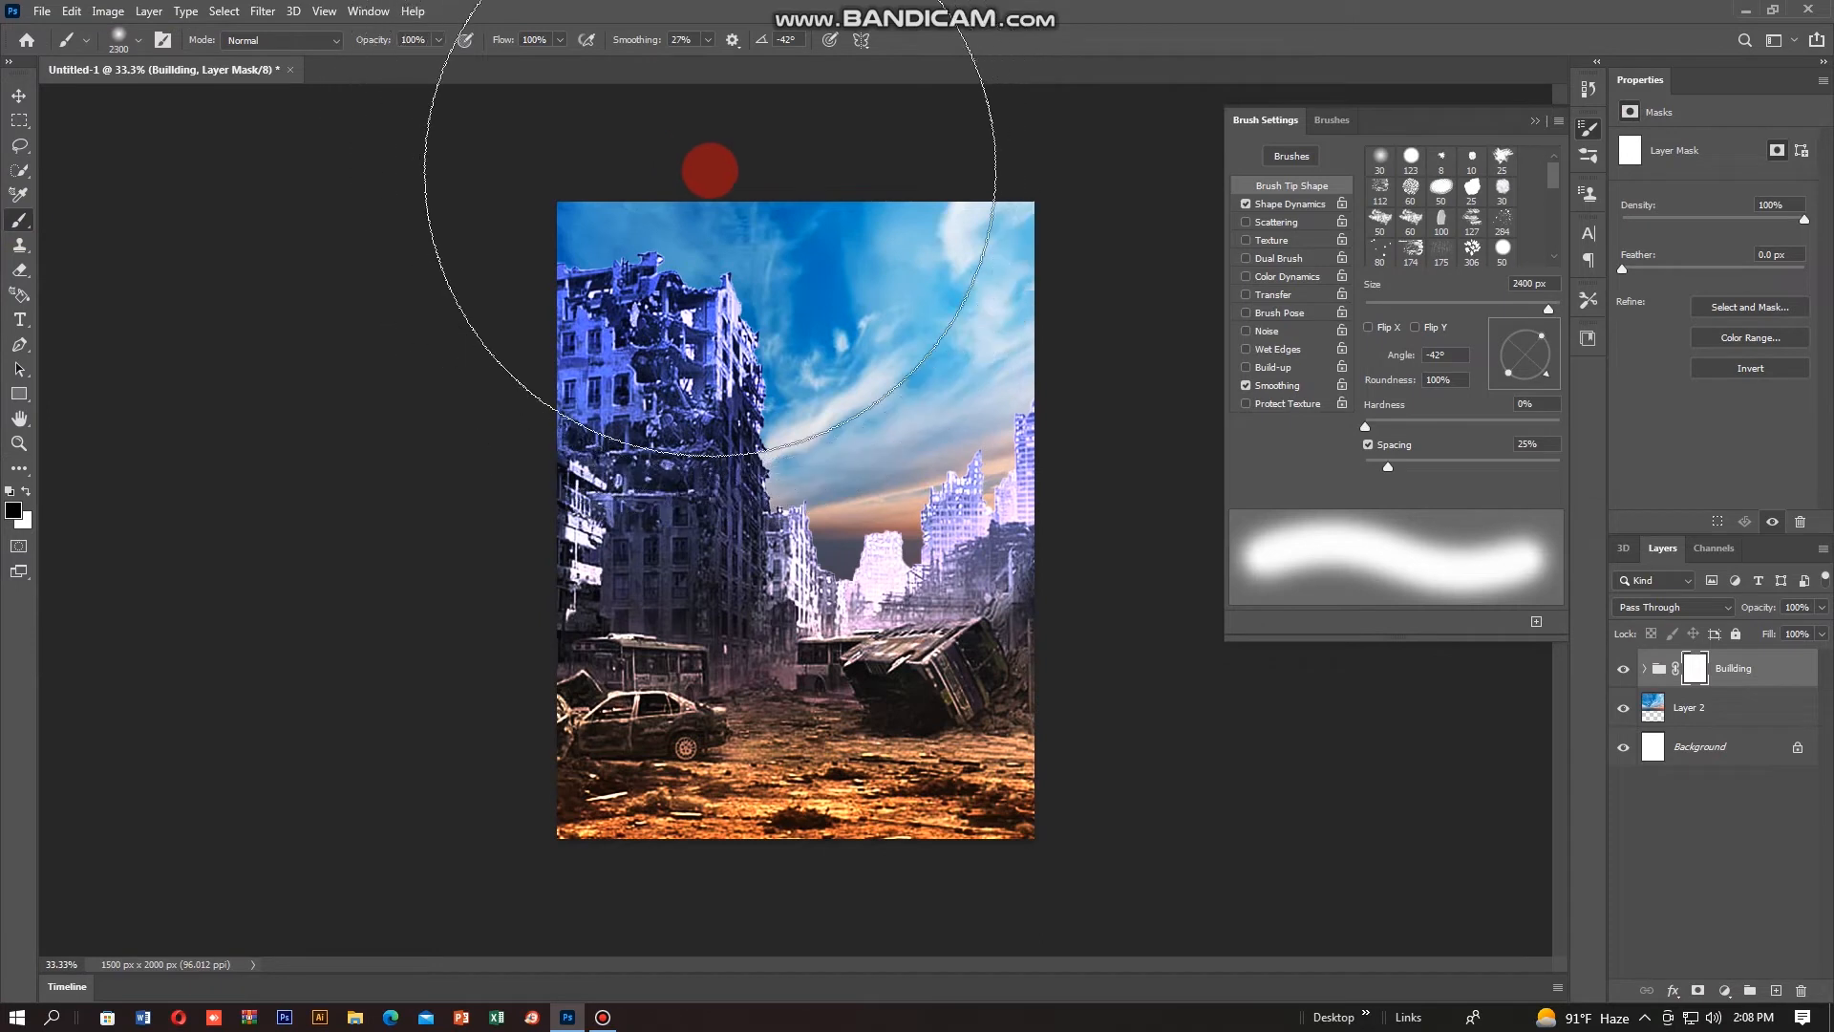
{"action": "key", "text": "bracketleft"}
{"action": "key", "text": "bracketleft"}
{"action": "key", "text": "bracketleft"}
{"action": "key", "text": "bracketleft"}
{"action": "key", "text": "bracketleft"}
{"action": "key", "text": "bracketleft"}
{"action": "key", "text": "bracketleft"}
{"action": "key", "text": "bracketleft"}
{"action": "key", "text": "bracketleft"}
{"action": "key", "text": "bracketleft"}
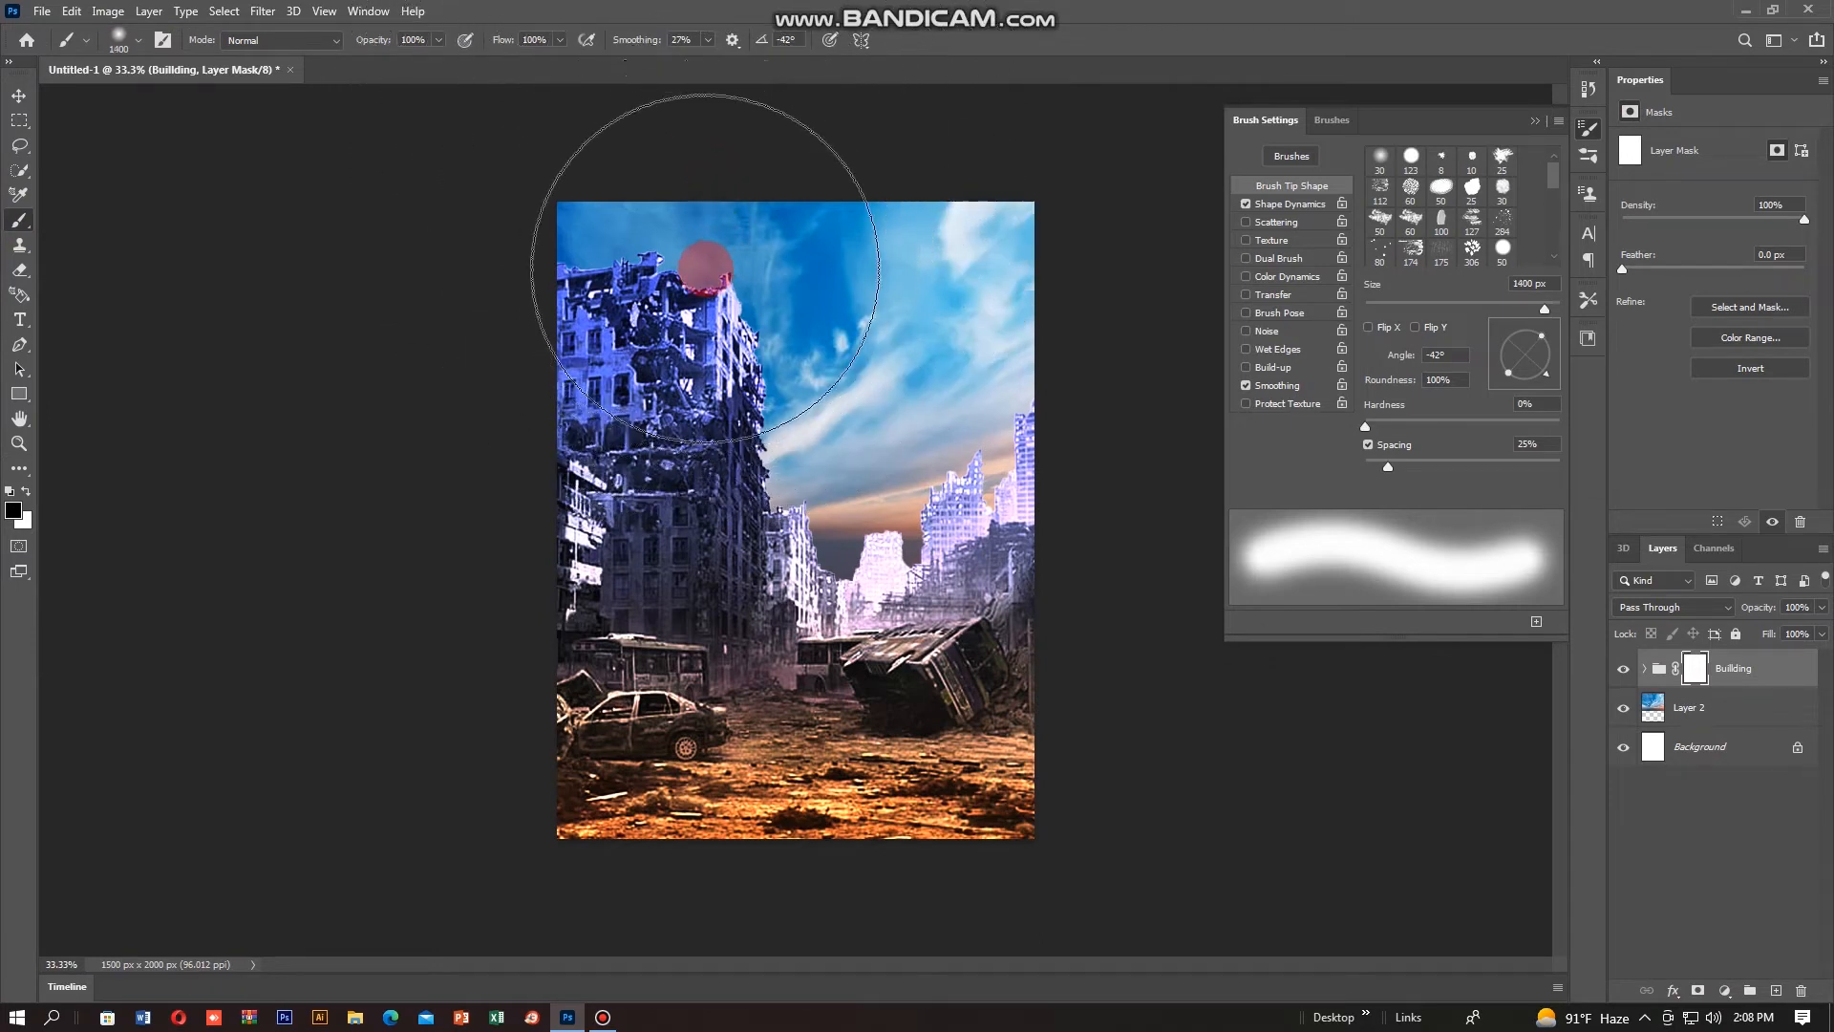
{"action": "key", "text": "bracketleft"}
{"action": "key", "text": "bracketleft"}
{"action": "key", "text": "bracketleft"}
{"action": "key", "text": "bracketleft"}
{"action": "key", "text": "bracketleft"}
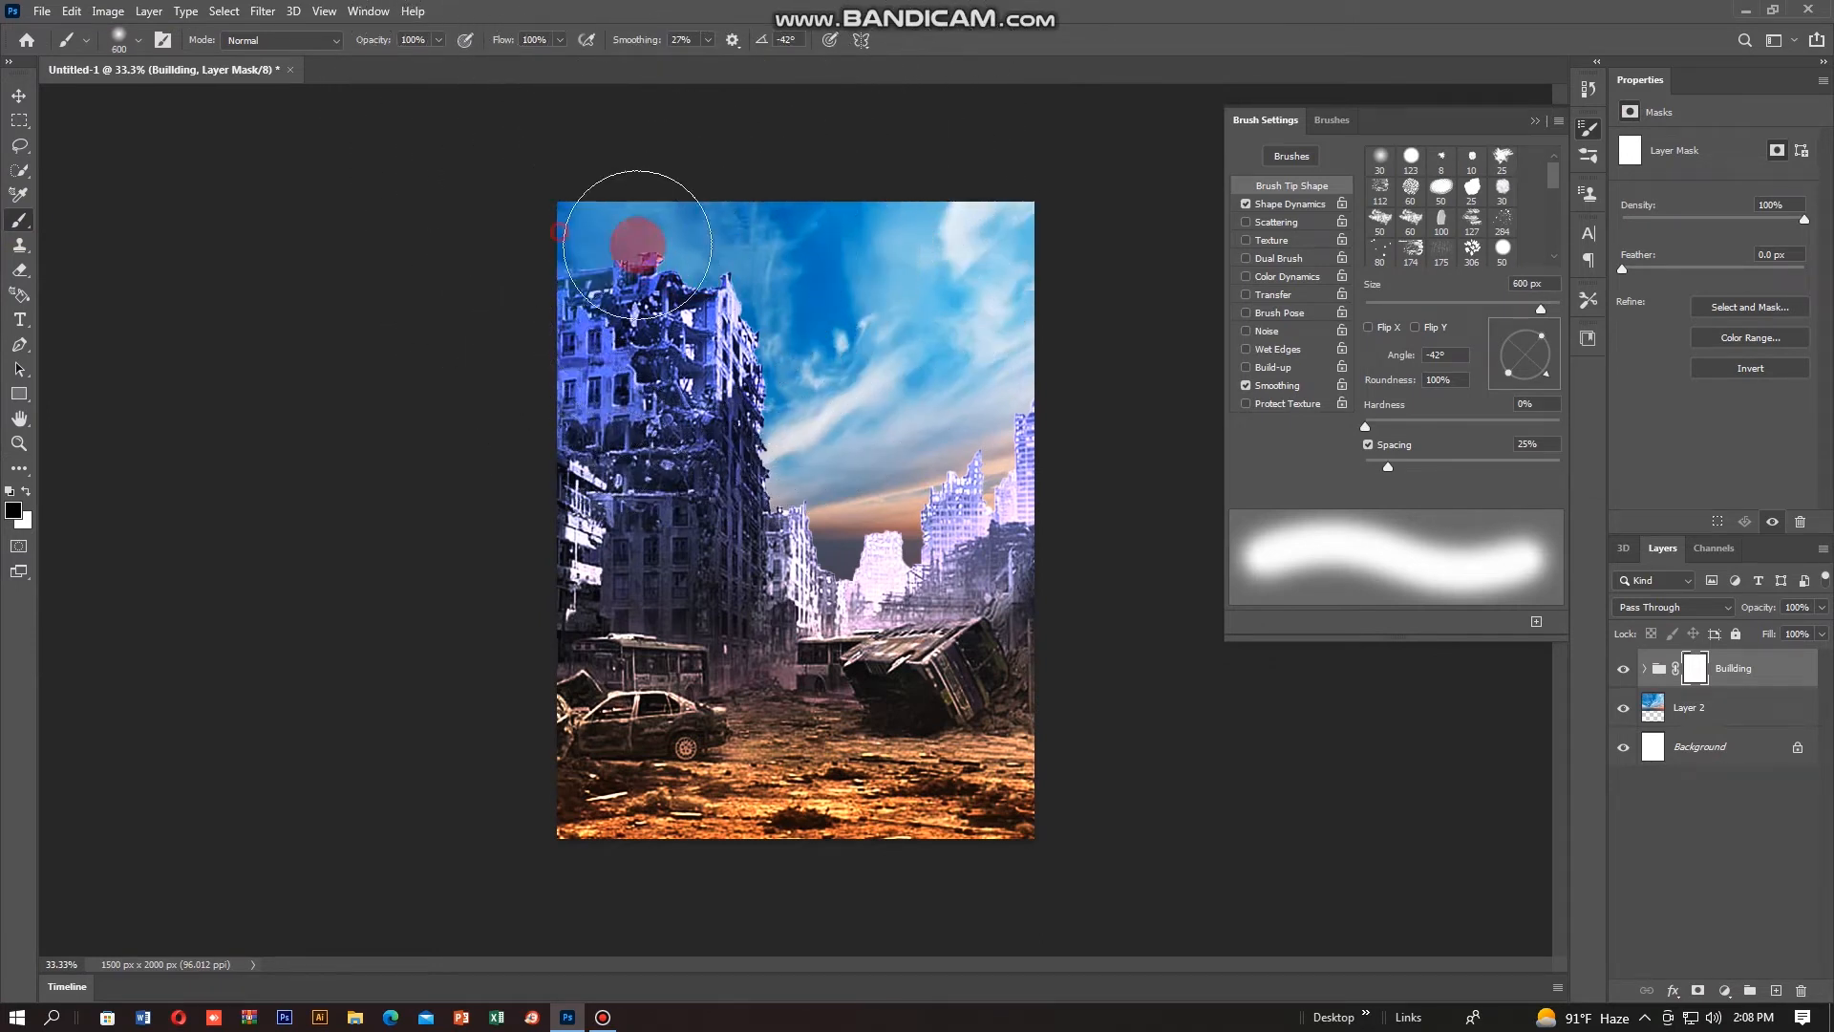
Step: Paint black on the group's mask at 41% brush opacity to fade the tower's upper edges and the distant skyline into the sky
{"action": "mouse_move", "coordinate": [771, 283]}
{"action": "left_mouse_down"}
{"action": "mouse_move", "coordinate": [835, 313]}
{"action": "mouse_move", "coordinate": [683, 256]}
{"action": "mouse_move", "coordinate": [379, 81]}
{"action": "left_mouse_up"}
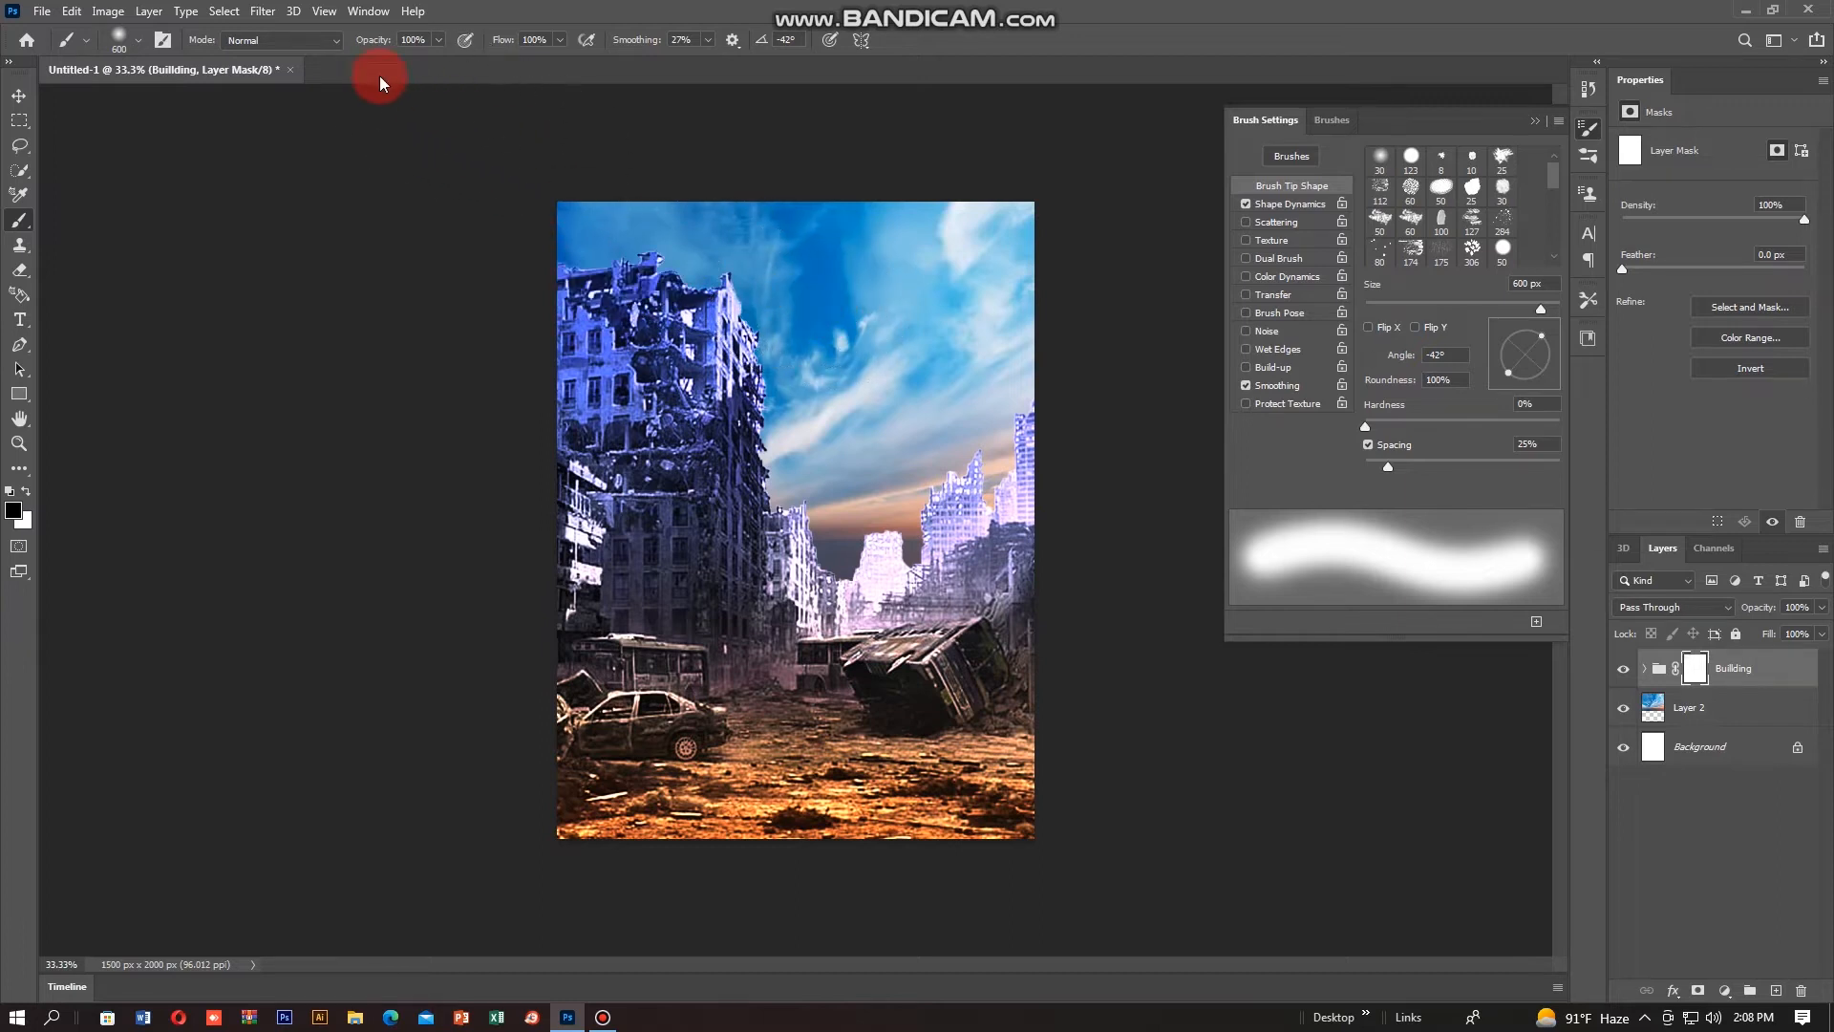
{"action": "left_click", "coordinate": [336, 41]}
{"action": "left_click", "coordinate": [359, 20]}
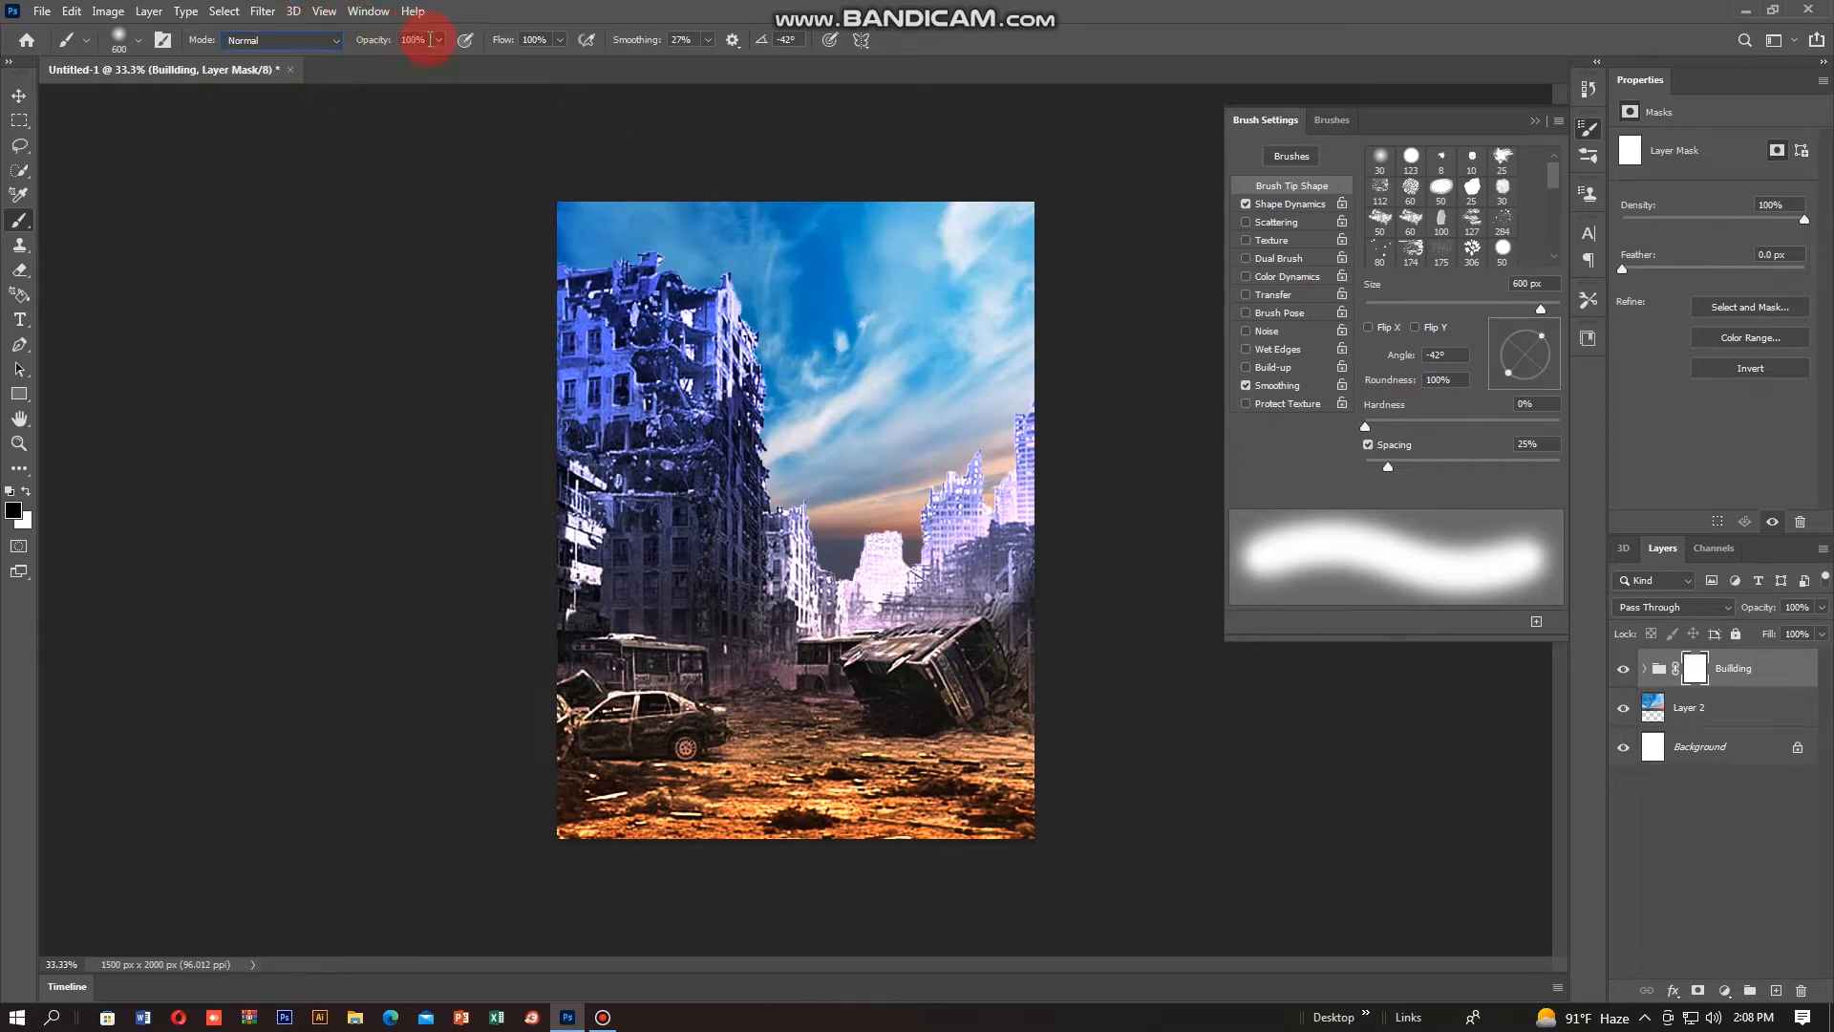
{"action": "left_click_drag", "start_coordinate": [396, 81], "coordinate": [387, 83]}
{"action": "mouse_move", "coordinate": [599, 199]}
{"action": "left_mouse_down"}
{"action": "mouse_move", "coordinate": [769, 269]}
{"action": "mouse_move", "coordinate": [561, 218]}
{"action": "mouse_move", "coordinate": [822, 368]}
{"action": "mouse_move", "coordinate": [818, 458]}
{"action": "mouse_move", "coordinate": [864, 499]}
{"action": "mouse_move", "coordinate": [1007, 390]}
{"action": "mouse_move", "coordinate": [901, 433]}
{"action": "mouse_move", "coordinate": [872, 468]}
{"action": "mouse_move", "coordinate": [827, 455]}
{"action": "mouse_move", "coordinate": [810, 336]}
{"action": "mouse_move", "coordinate": [708, 238]}
{"action": "mouse_move", "coordinate": [586, 185]}
{"action": "mouse_move", "coordinate": [734, 256]}
{"action": "mouse_move", "coordinate": [818, 360]}
{"action": "mouse_move", "coordinate": [839, 430]}
{"action": "mouse_move", "coordinate": [819, 430]}
{"action": "mouse_move", "coordinate": [828, 393]}
{"action": "mouse_move", "coordinate": [908, 458]}
{"action": "mouse_move", "coordinate": [996, 382]}
{"action": "mouse_move", "coordinate": [875, 478]}
{"action": "mouse_move", "coordinate": [831, 475]}
{"action": "mouse_move", "coordinate": [852, 519]}
{"action": "mouse_move", "coordinate": [937, 483]}
{"action": "mouse_move", "coordinate": [1007, 413]}
{"action": "mouse_move", "coordinate": [1160, 701]}
{"action": "left_mouse_up"}
{"action": "left_click", "coordinate": [1159, 700], "text": "ctrl"}
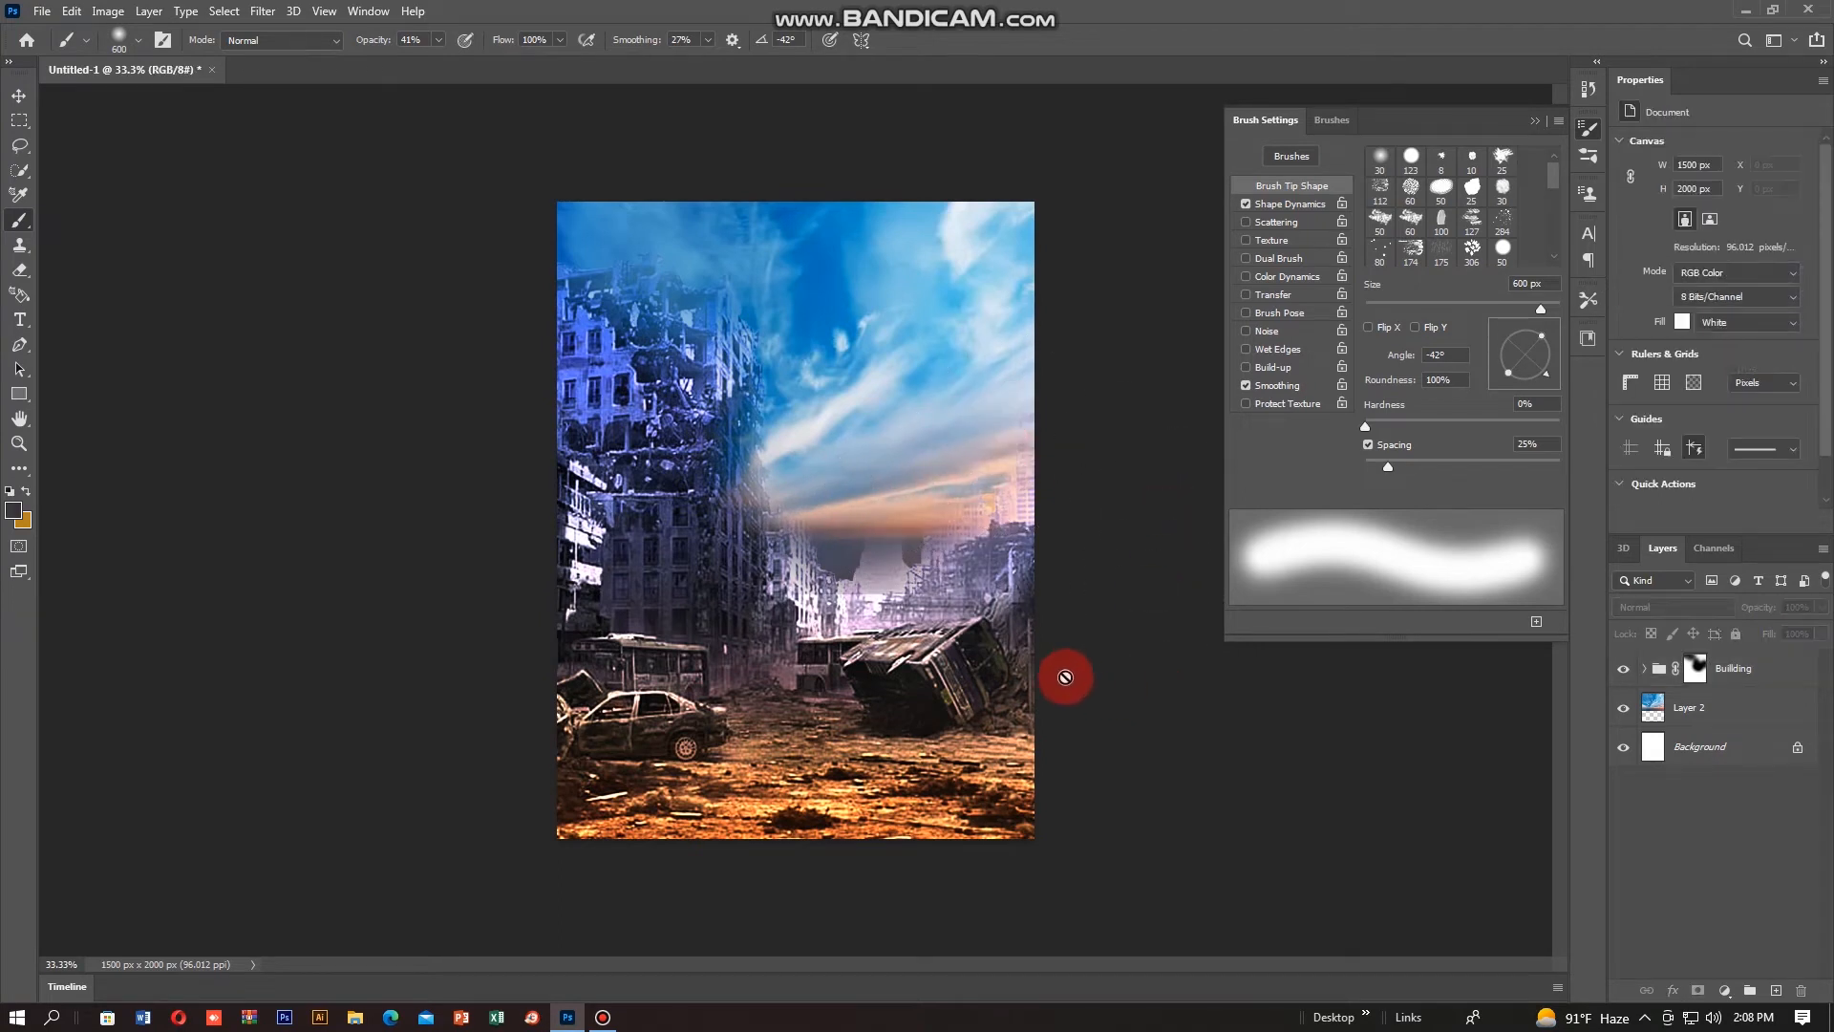
{"action": "mouse_move", "coordinate": [875, 630]}
{"action": "left_mouse_down"}
{"action": "mouse_move", "coordinate": [877, 601]}
{"action": "mouse_move", "coordinate": [949, 595]}
{"action": "left_mouse_up"}
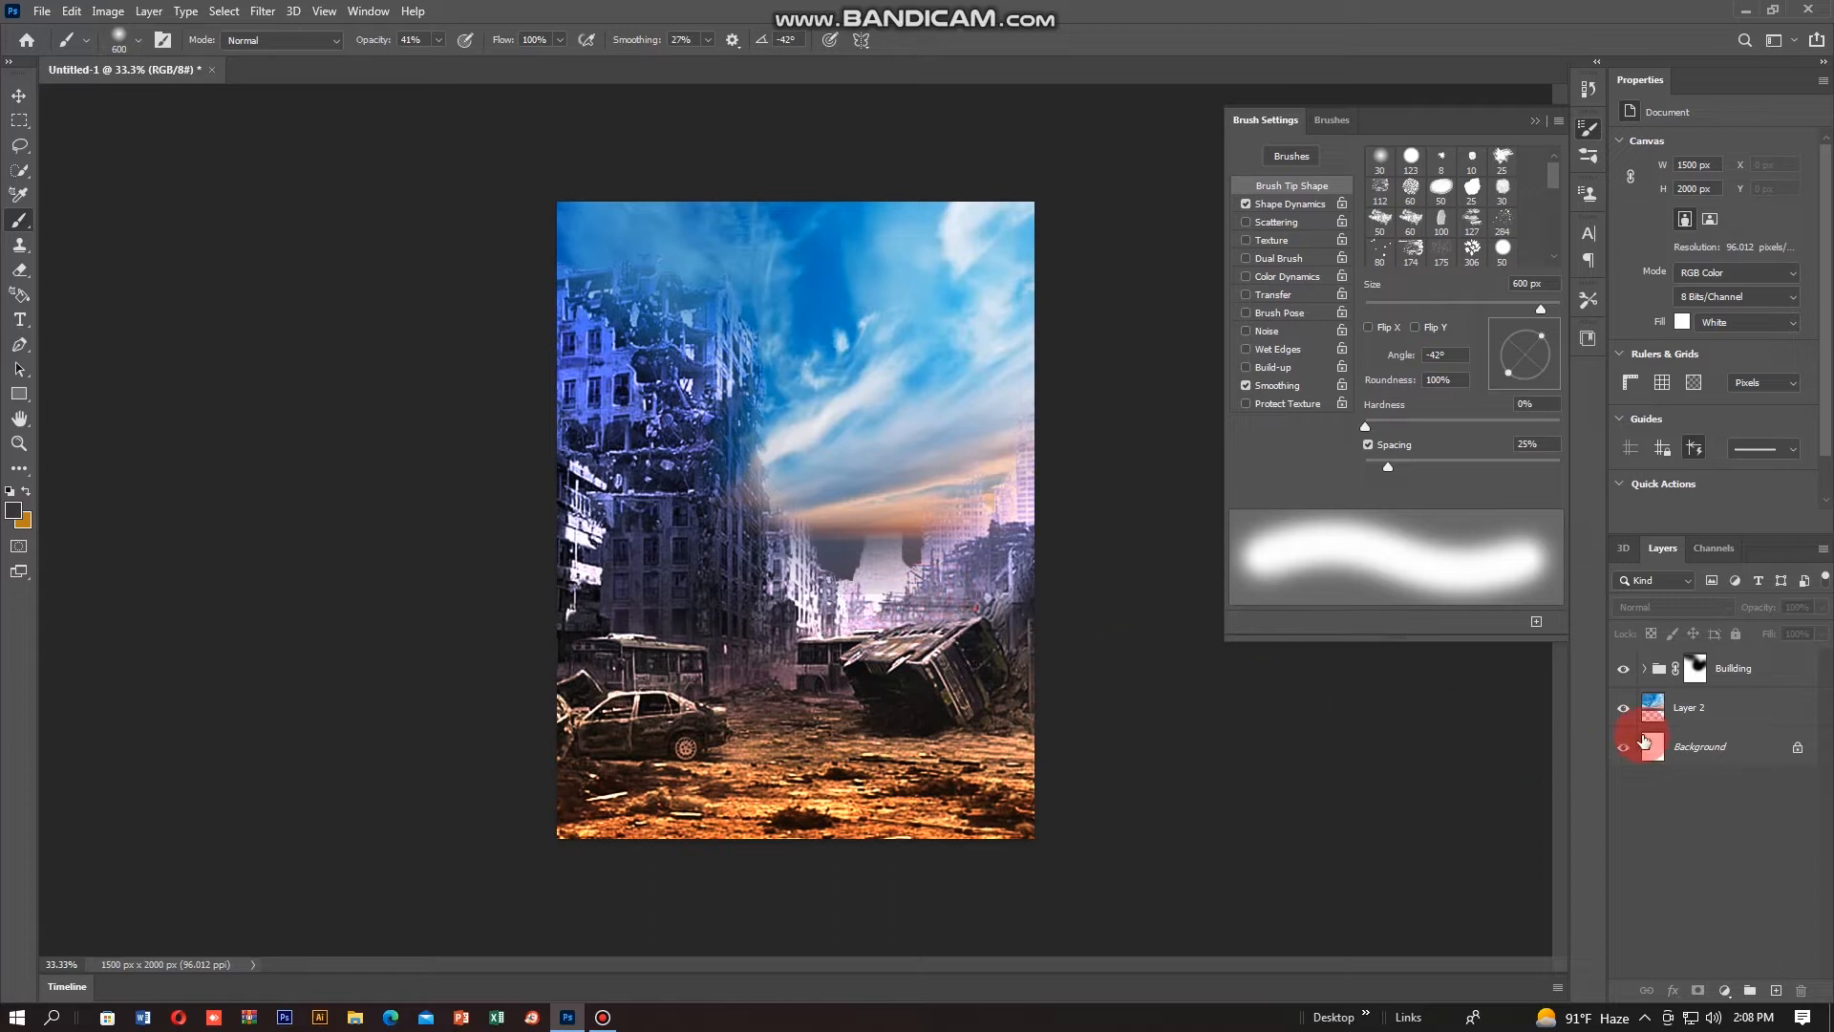
Step: Add a layer mask to the sky layer and paint black across its lower part to soften the edge behind the buildings
{"action": "left_click", "coordinate": [1689, 712]}
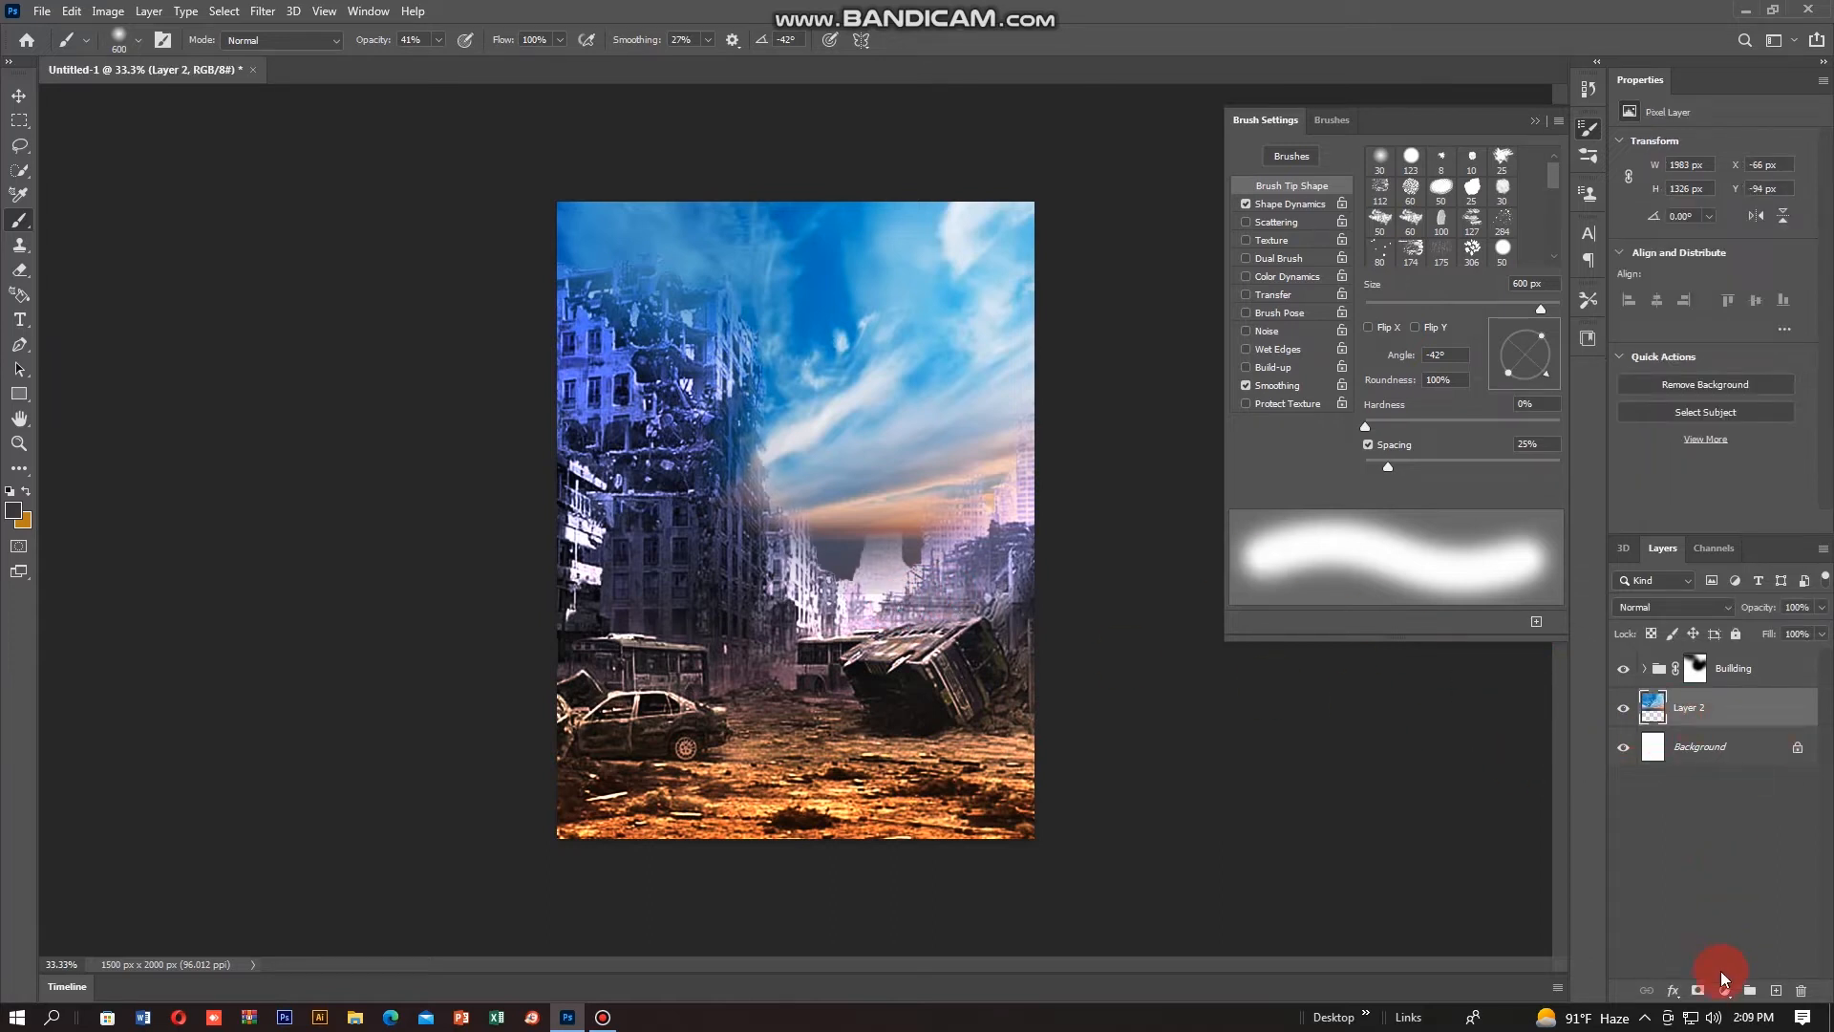
{"action": "left_click", "coordinate": [1698, 991]}
{"action": "mouse_move", "coordinate": [429, 598]}
{"action": "left_mouse_down"}
{"action": "mouse_move", "coordinate": [47, 411]}
{"action": "mouse_move", "coordinate": [51, 458]}
{"action": "mouse_move", "coordinate": [48, 316]}
{"action": "mouse_move", "coordinate": [886, 572]}
{"action": "mouse_move", "coordinate": [624, 697]}
{"action": "mouse_move", "coordinate": [541, 638]}
{"action": "mouse_move", "coordinate": [1091, 658]}
{"action": "mouse_move", "coordinate": [462, 679]}
{"action": "mouse_move", "coordinate": [1312, 704]}
{"action": "left_mouse_up"}
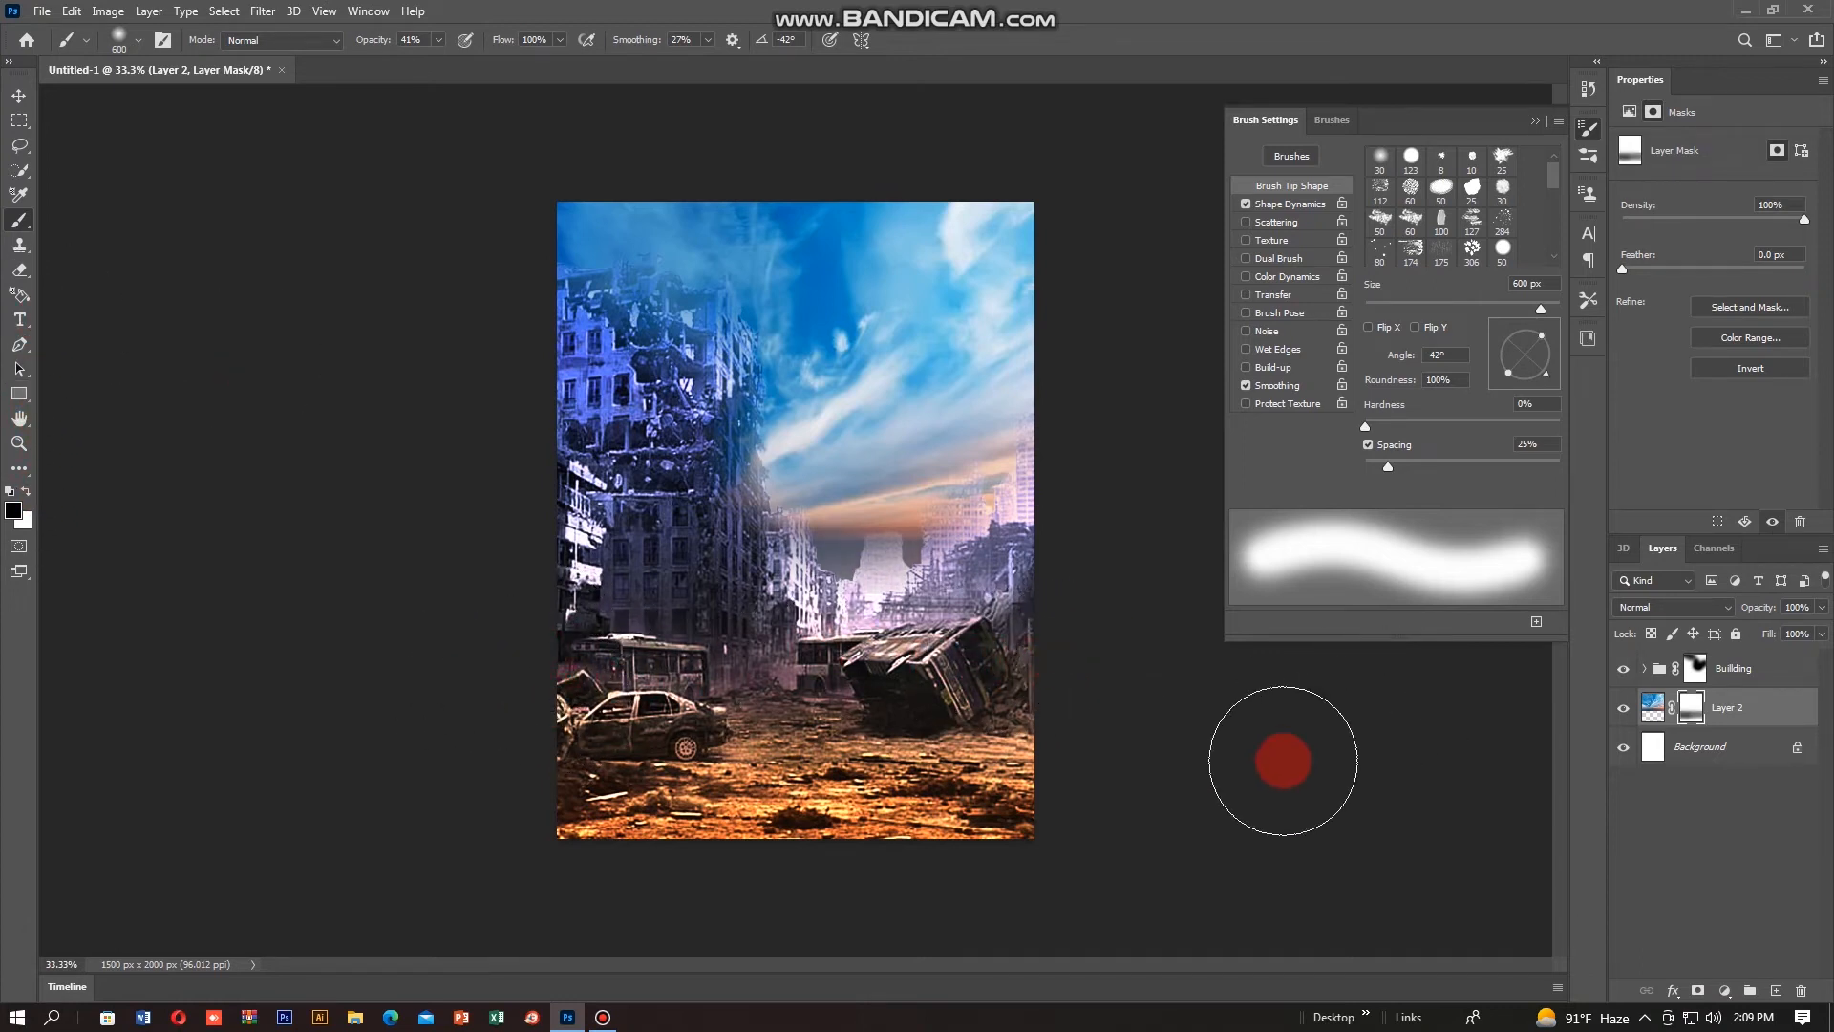
{"action": "left_click", "coordinate": [1188, 772], "text": "ctrl"}
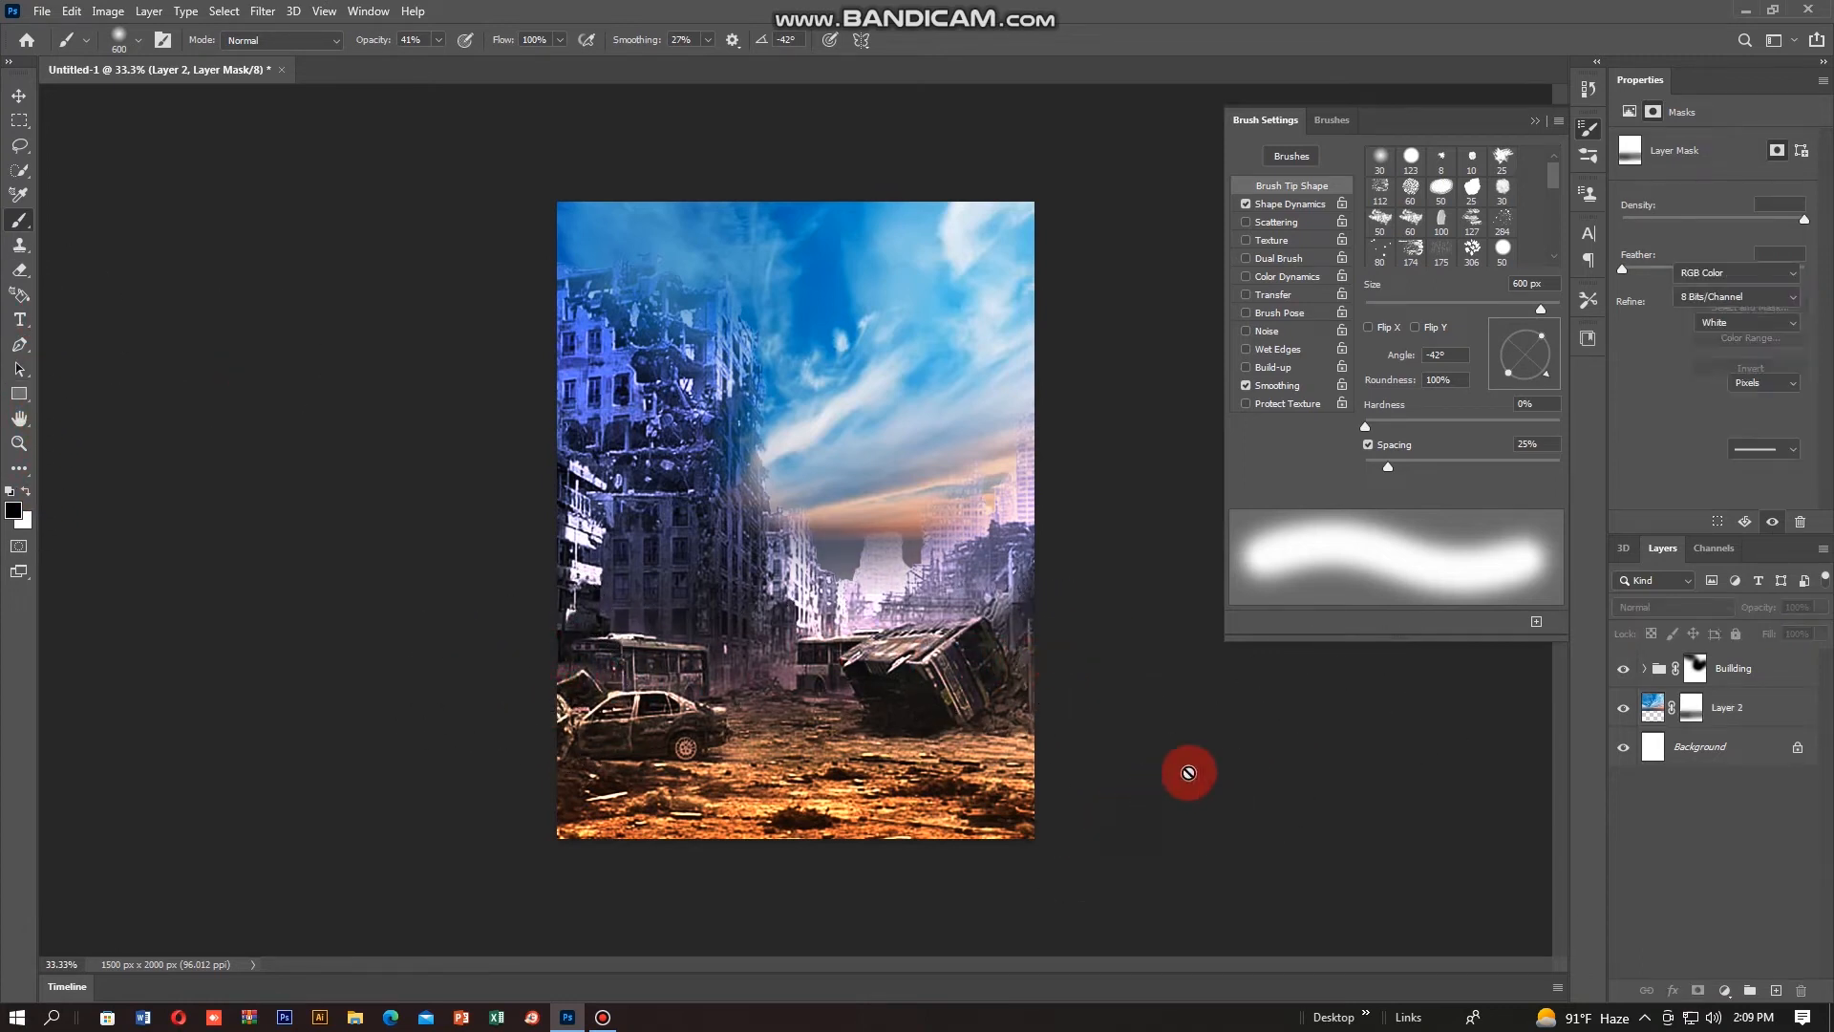
Step: Open the DINOSAURS file from the Project folder
{"action": "left_click", "coordinate": [42, 12]}
{"action": "left_click", "coordinate": [57, 57]}
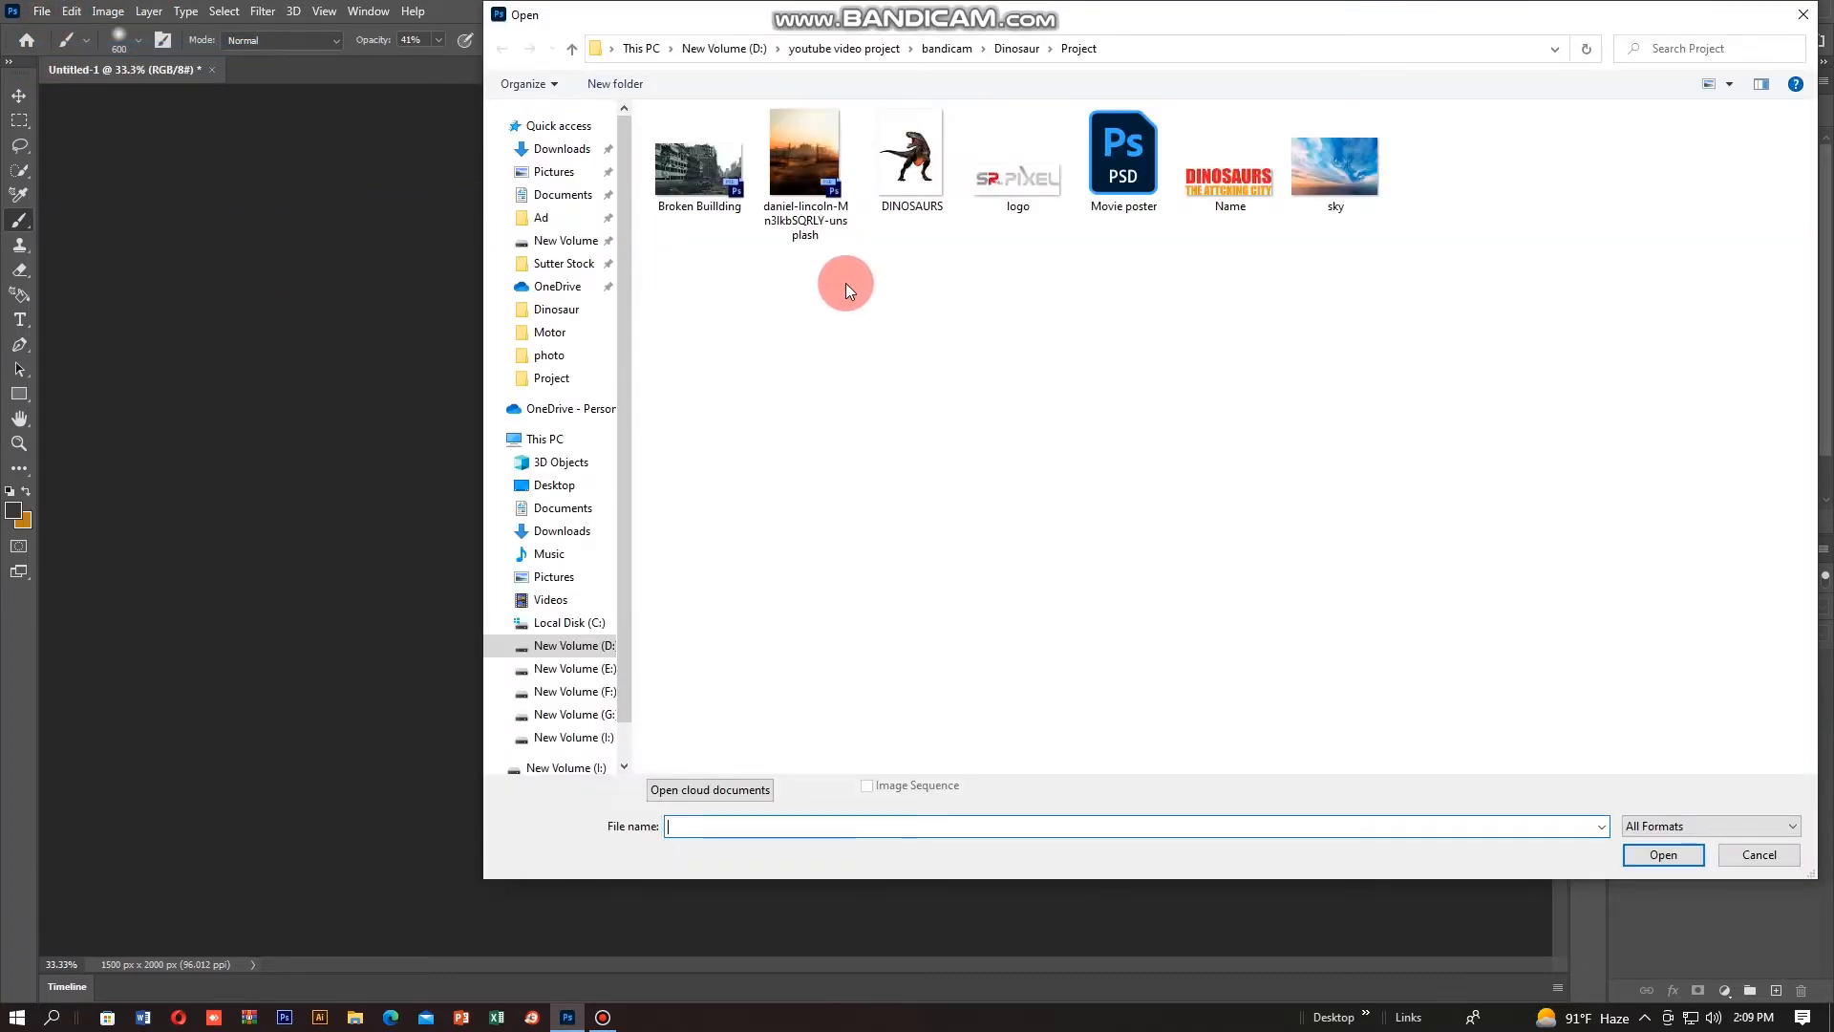
{"action": "left_click", "coordinate": [931, 189]}
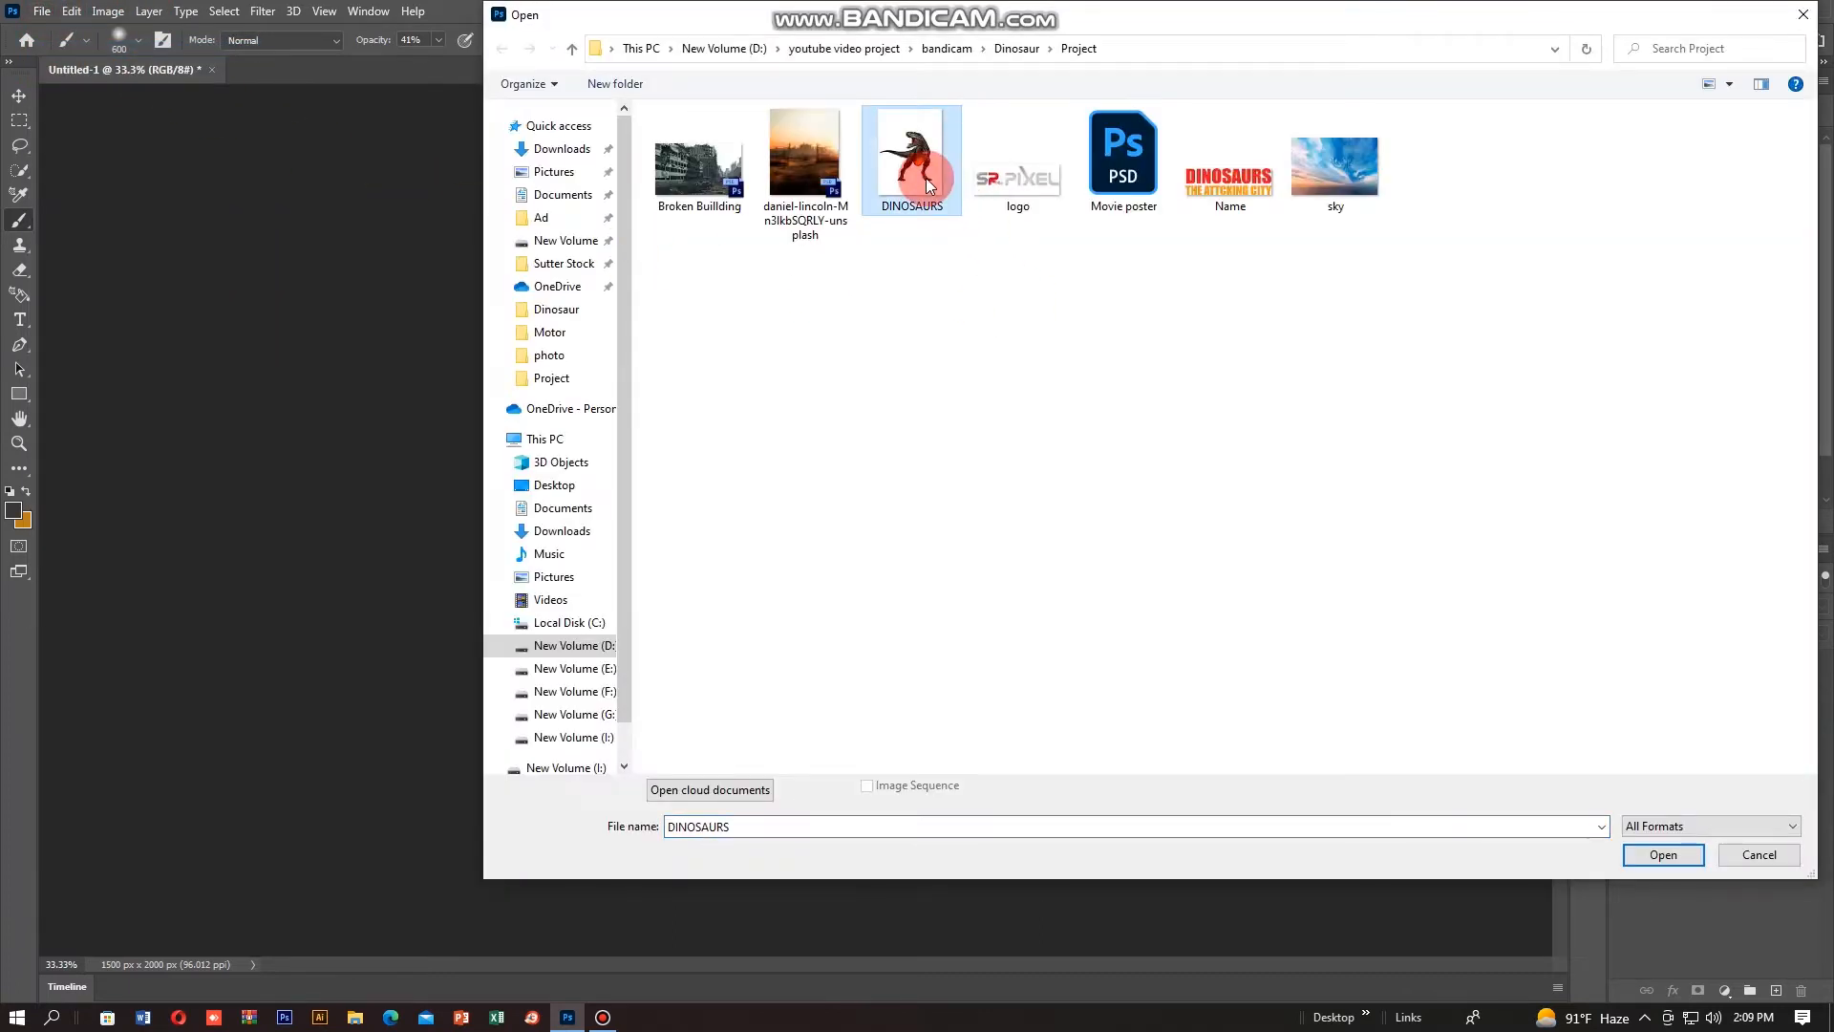
{"action": "double_click", "coordinate": [929, 184]}
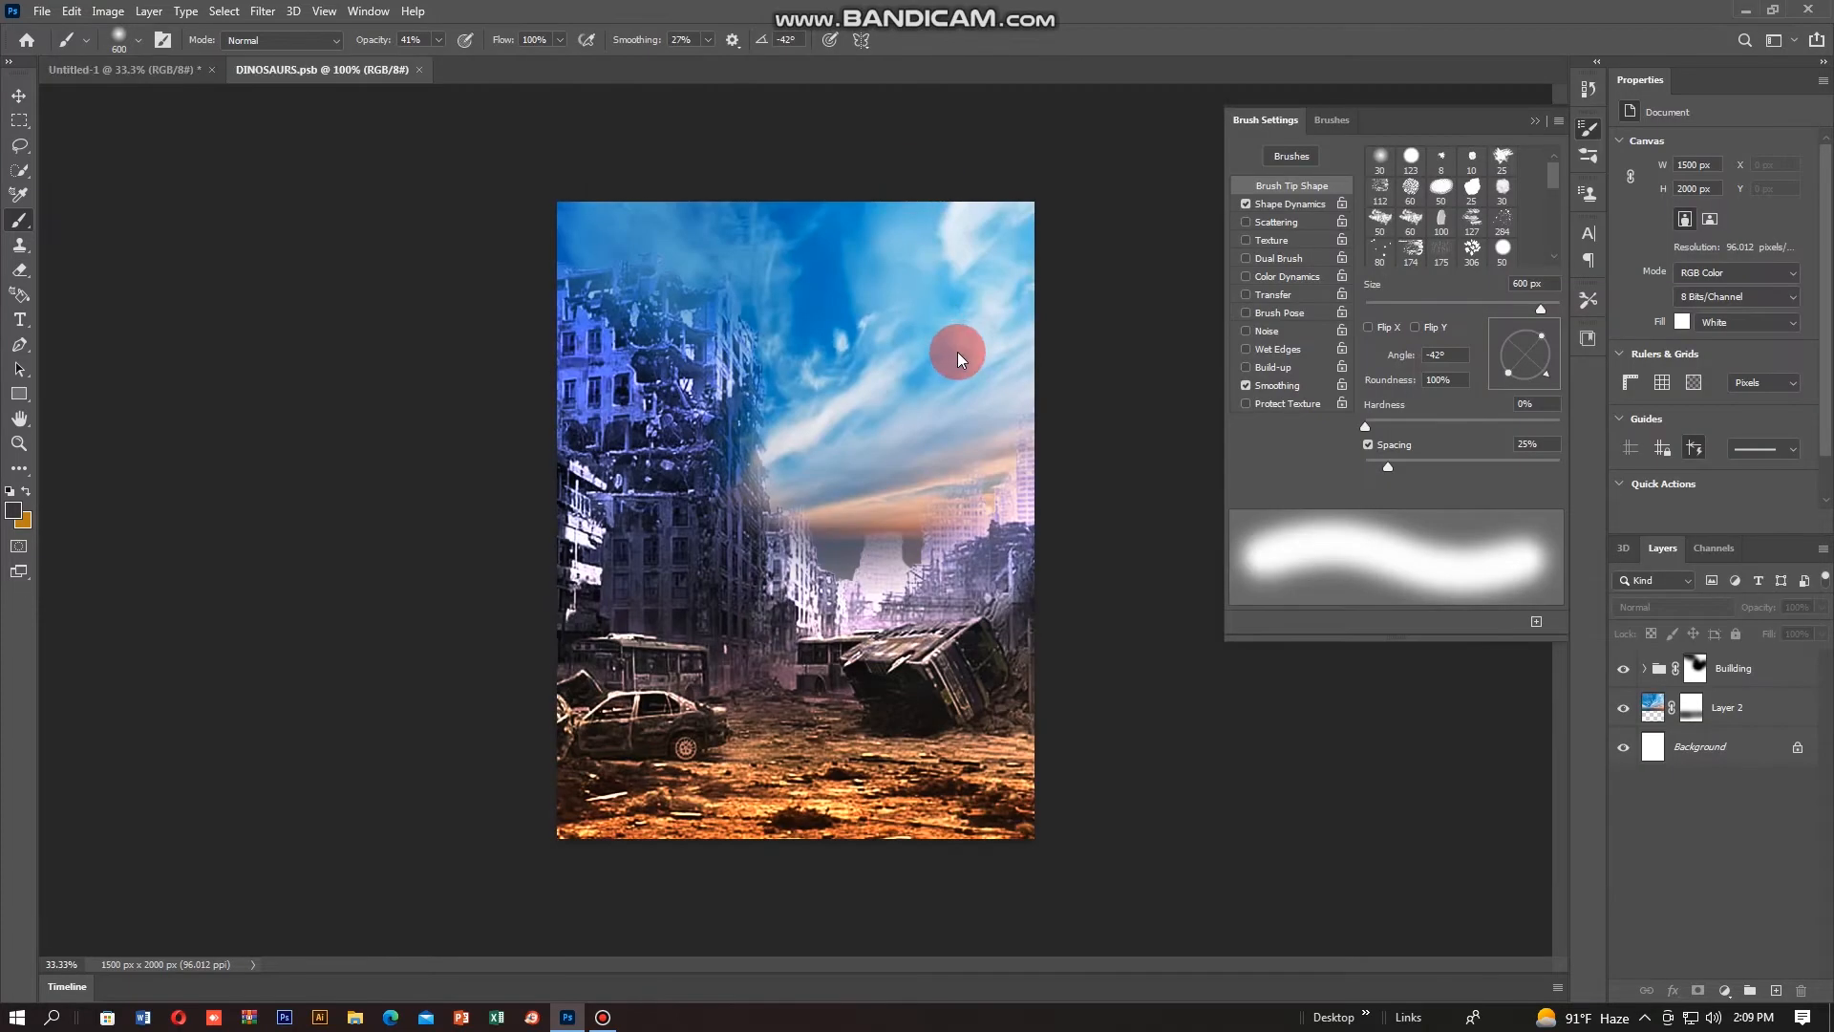
{"action": "left_click_drag", "start_coordinate": [876, 477], "coordinate": [123, 78]}
{"action": "left_click_drag", "start_coordinate": [825, 662], "coordinate": [887, 655]}
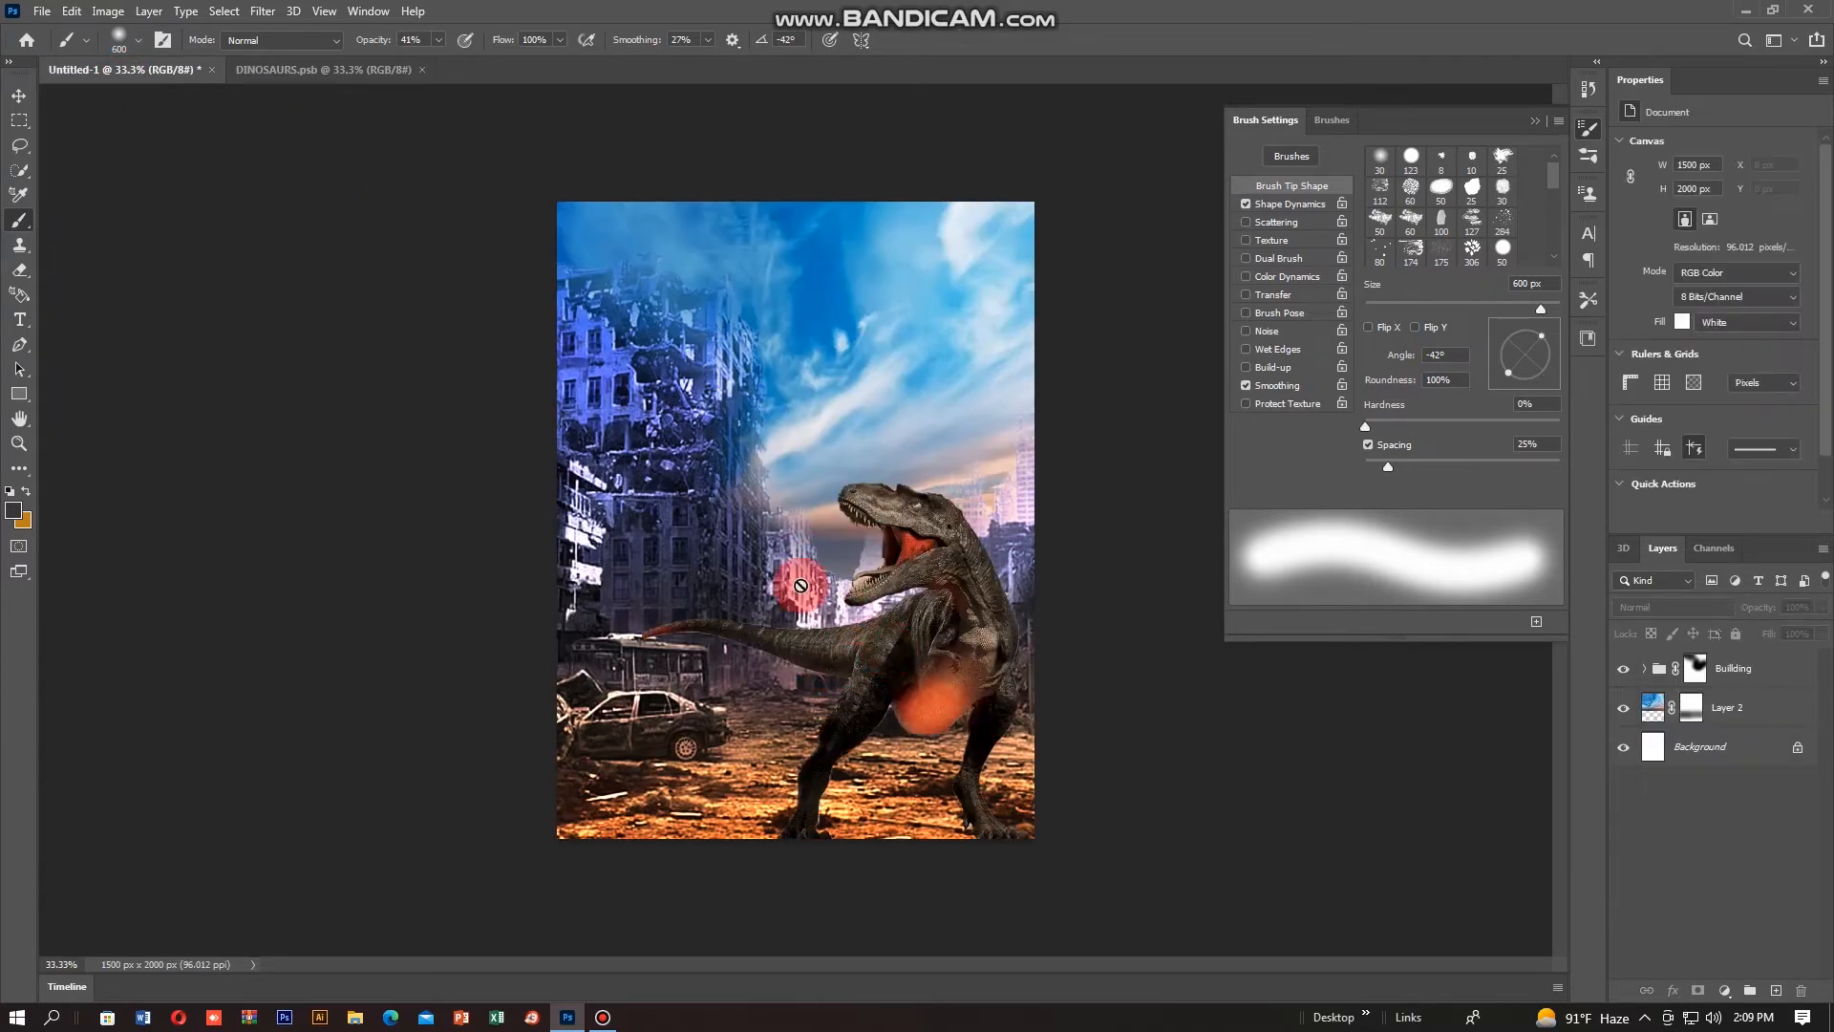
{"action": "key", "text": "ctrl+z"}
Step: Merge the two layers of the DINOSAURS document into a single layer
{"action": "left_click", "coordinate": [299, 74]}
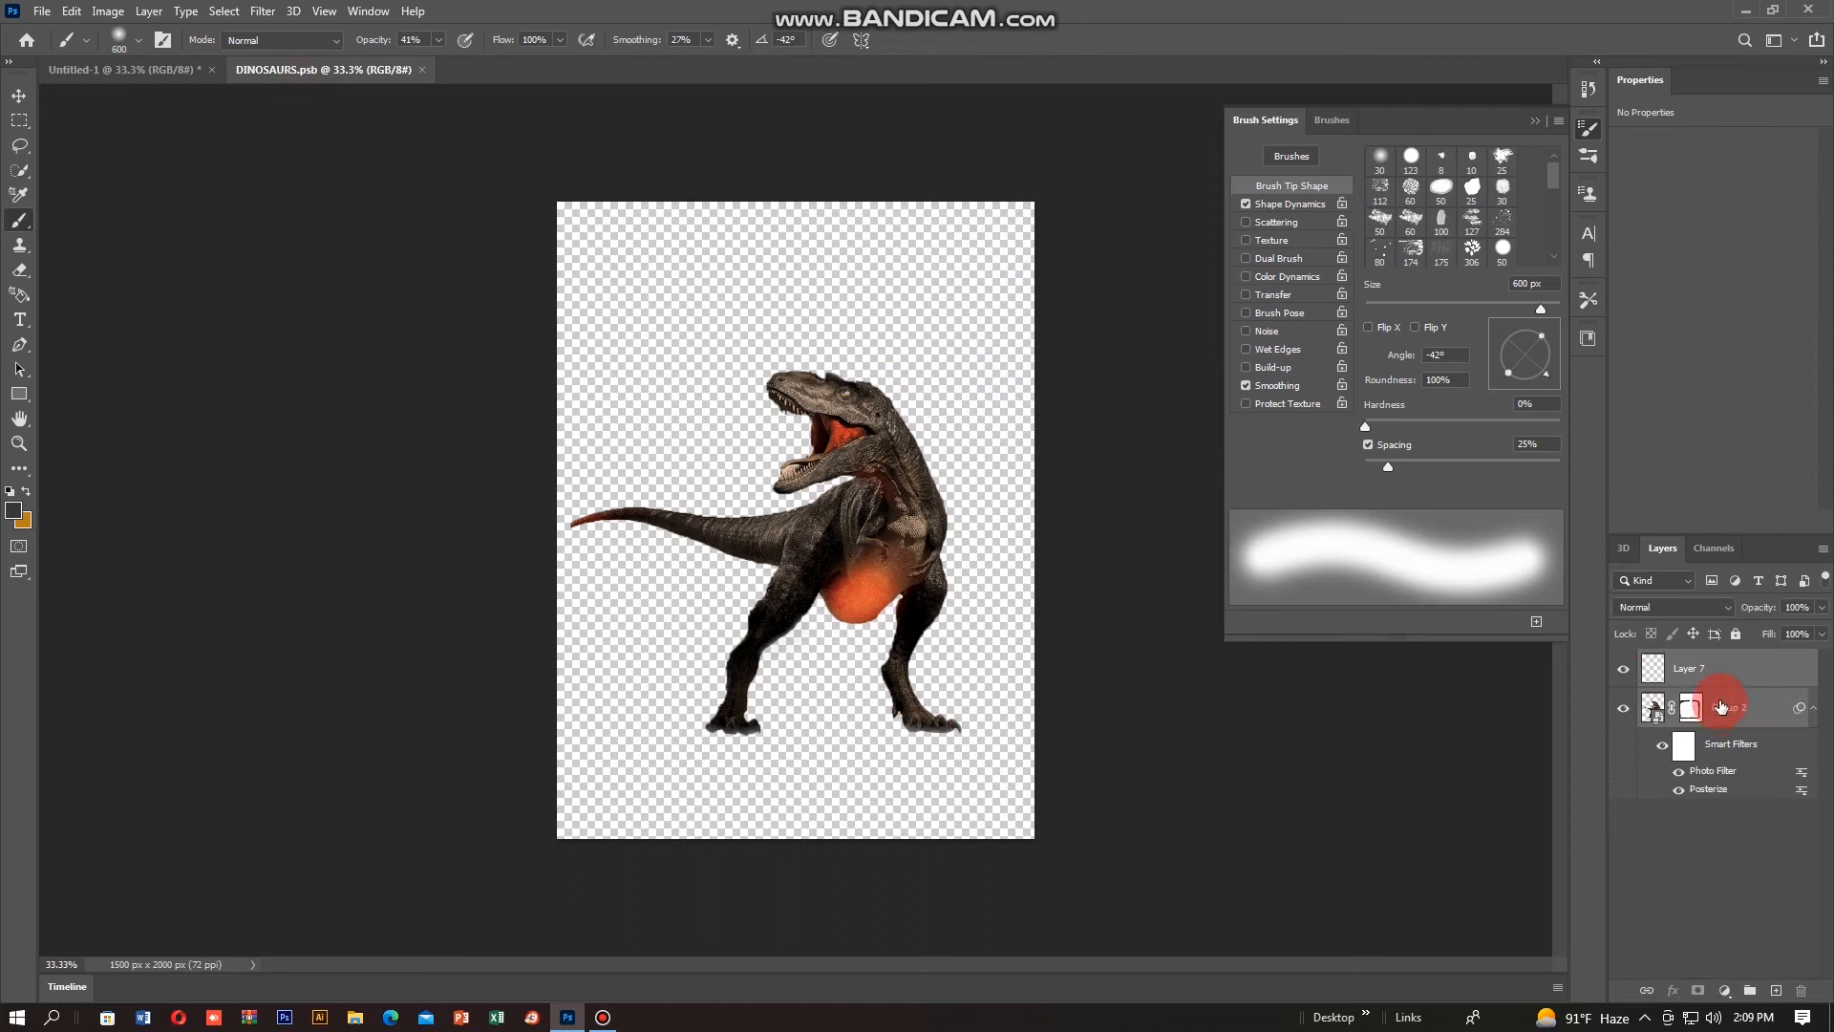
{"action": "left_click_drag", "start_coordinate": [1721, 707], "coordinate": [1727, 672]}
{"action": "key", "text": "ctrl+e"}
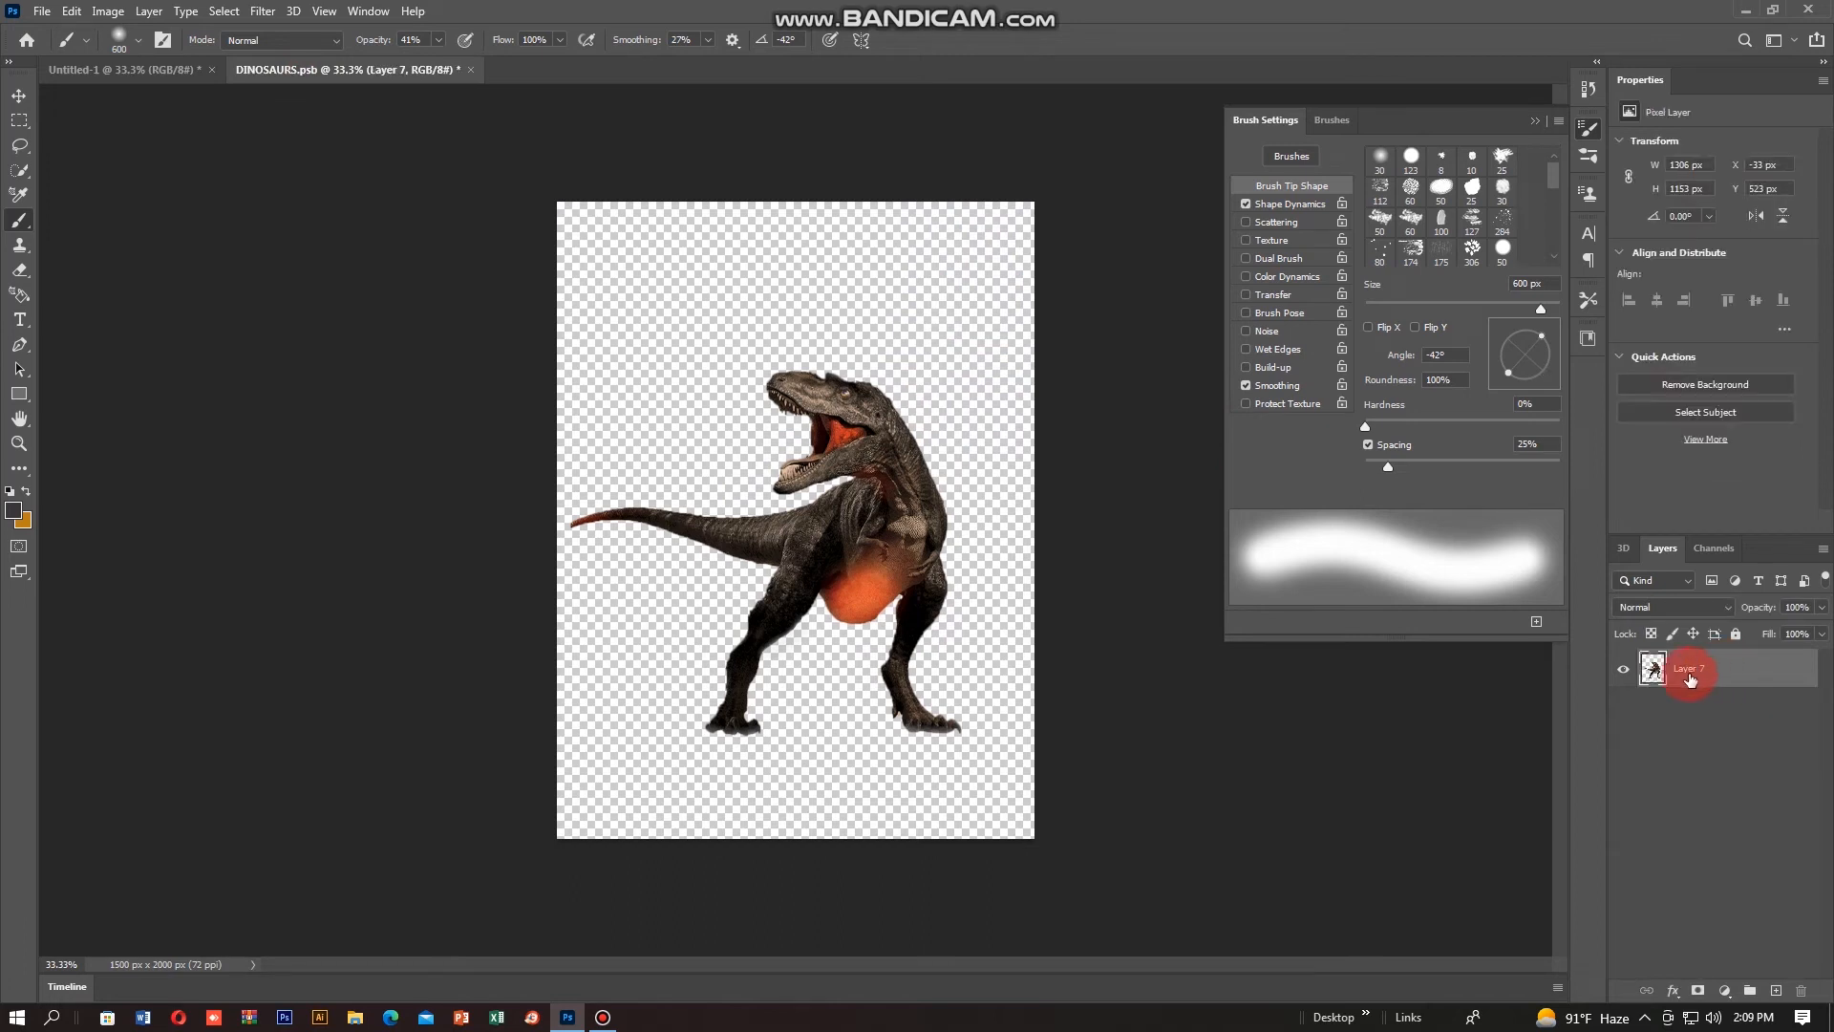
Step: Bring the merged dinosaur into the poster, scale it to about 161% and position it over the street with its tail running off the canvas
{"action": "left_click_drag", "start_coordinate": [898, 537], "coordinate": [382, 222]}
{"action": "left_click_drag", "start_coordinate": [774, 666], "coordinate": [912, 642]}
{"action": "key", "text": "ctrl+t"}
{"action": "left_click_drag", "start_coordinate": [933, 471], "coordinate": [1090, 326]}
{"action": "left_click_drag", "start_coordinate": [1001, 506], "coordinate": [922, 476]}
{"action": "left_click_drag", "start_coordinate": [1015, 305], "coordinate": [983, 327]}
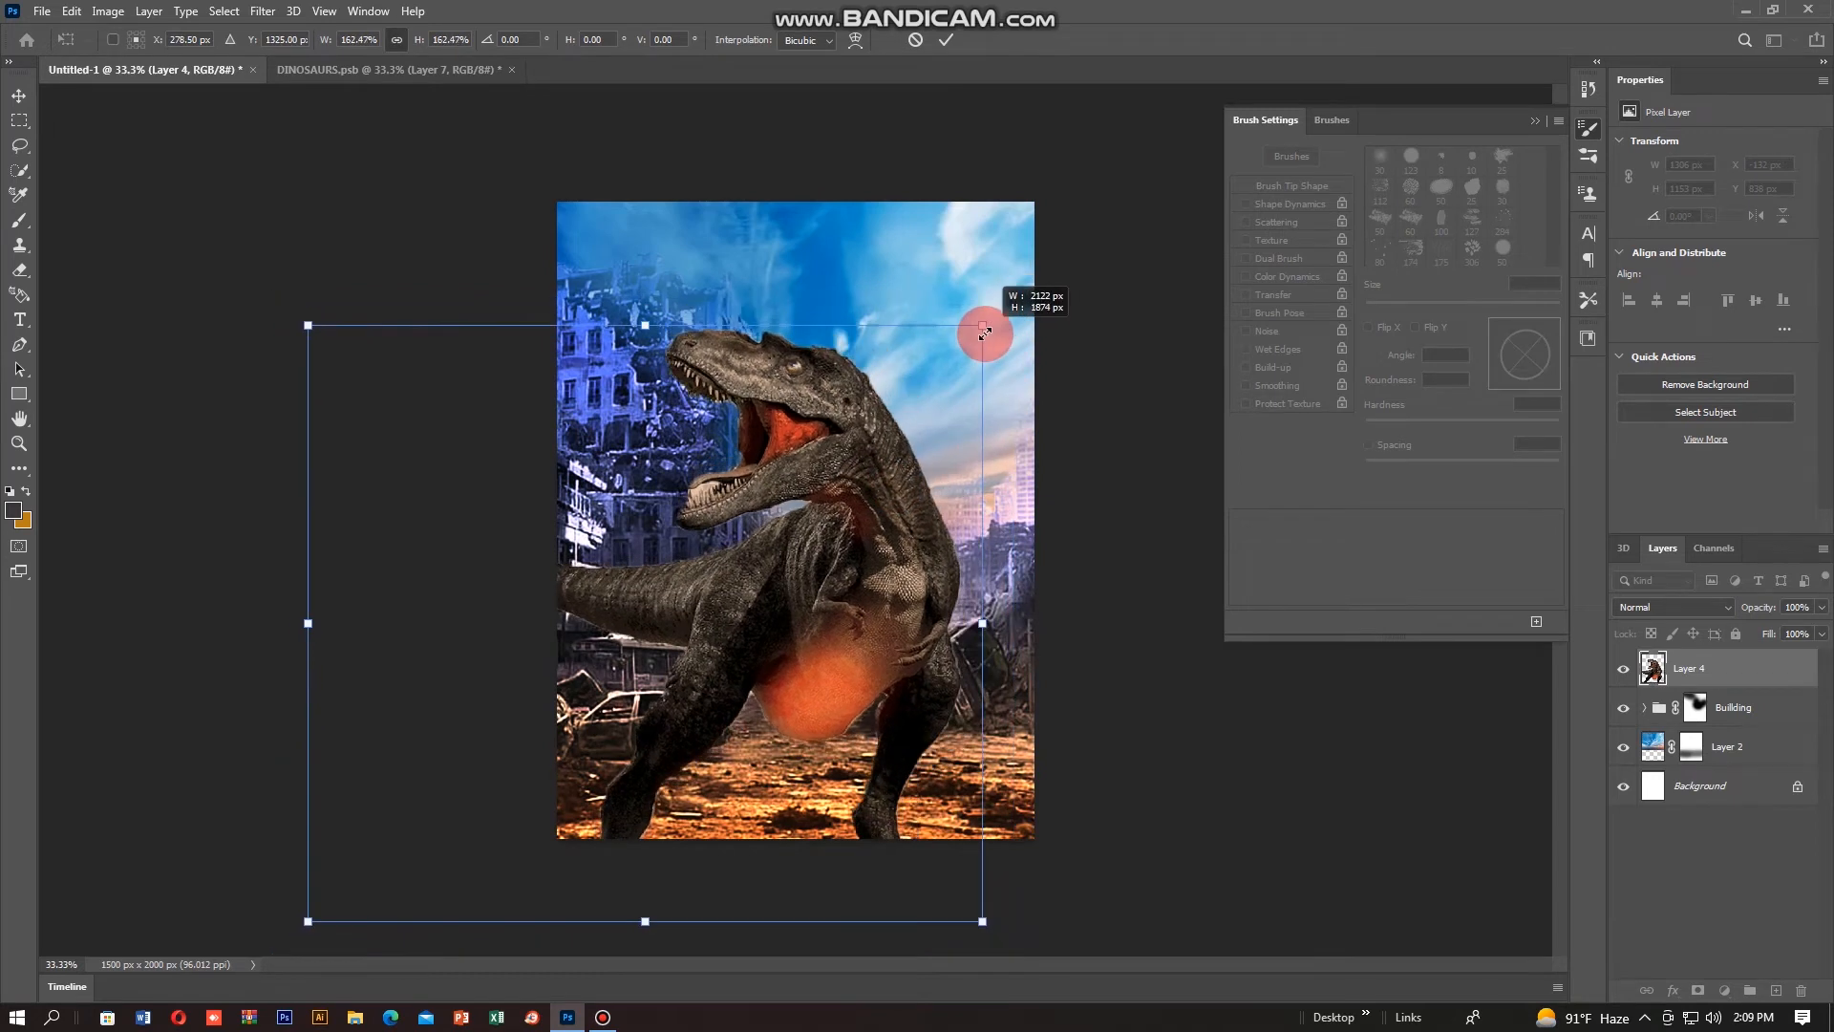
{"action": "left_click_drag", "start_coordinate": [844, 533], "coordinate": [856, 542]}
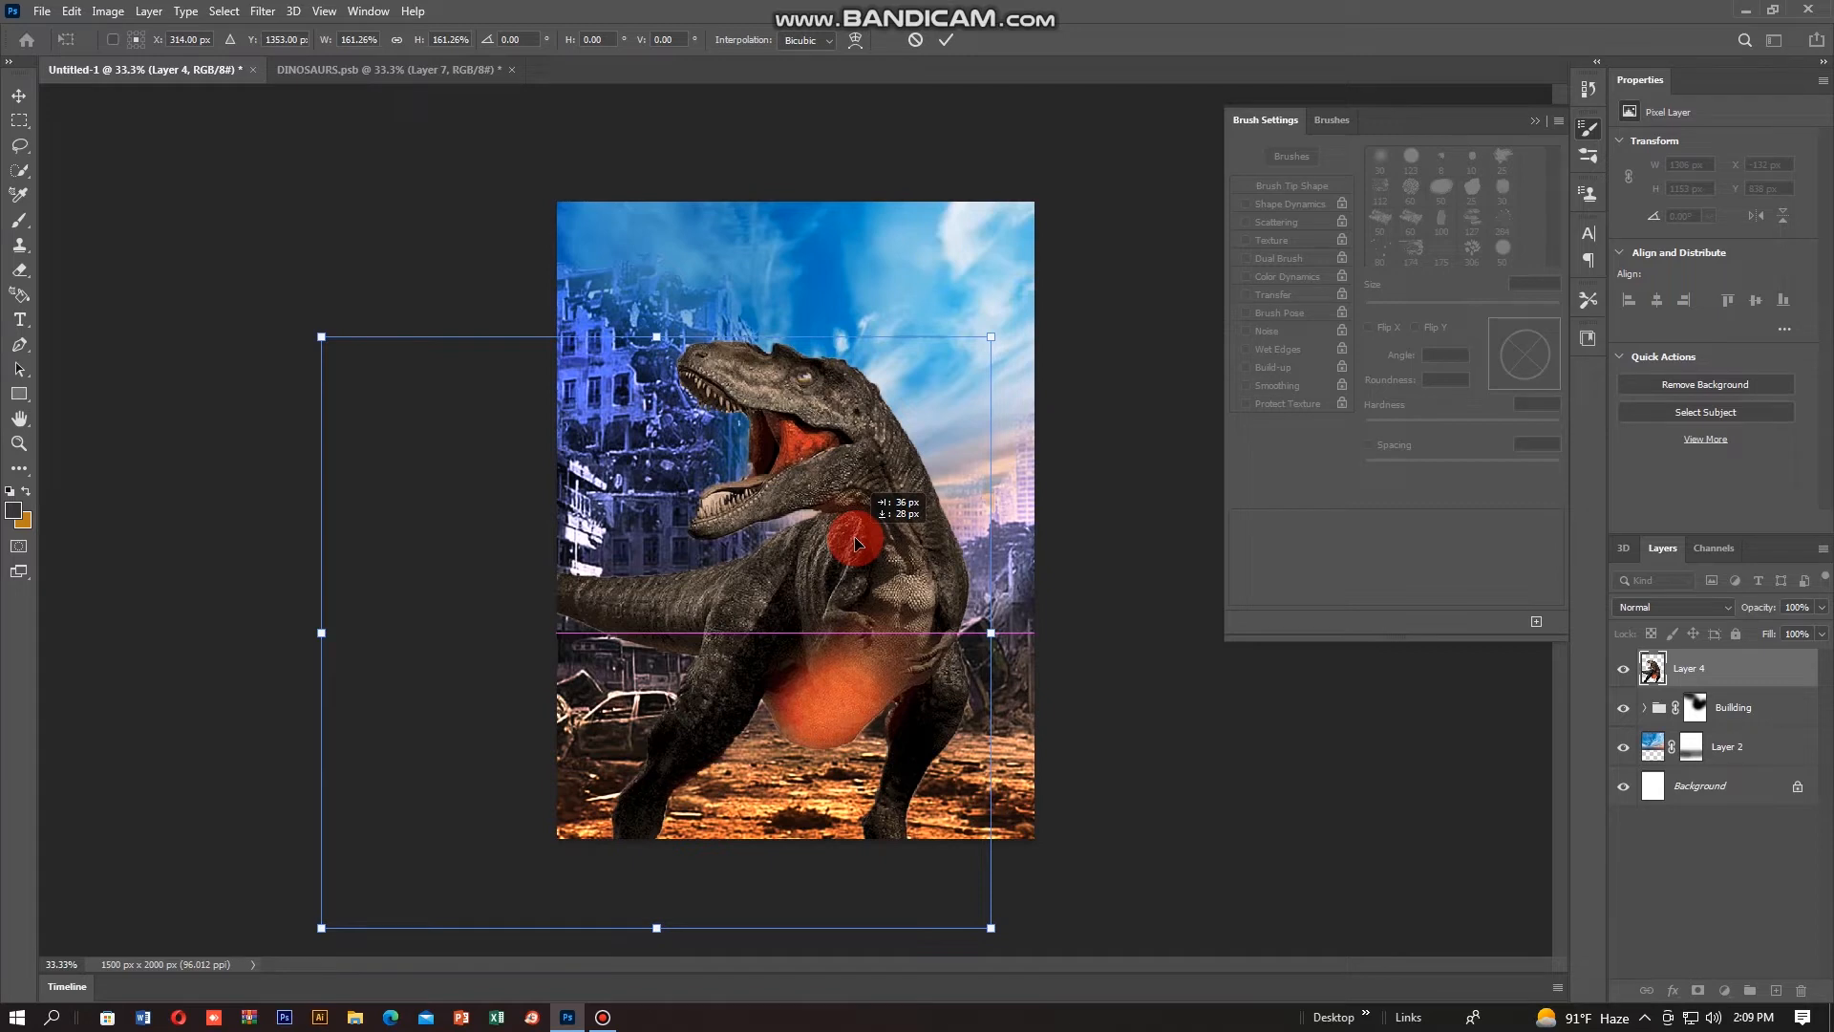
{"action": "left_click_drag", "start_coordinate": [855, 543], "coordinate": [865, 543]}
{"action": "key", "text": "Return"}
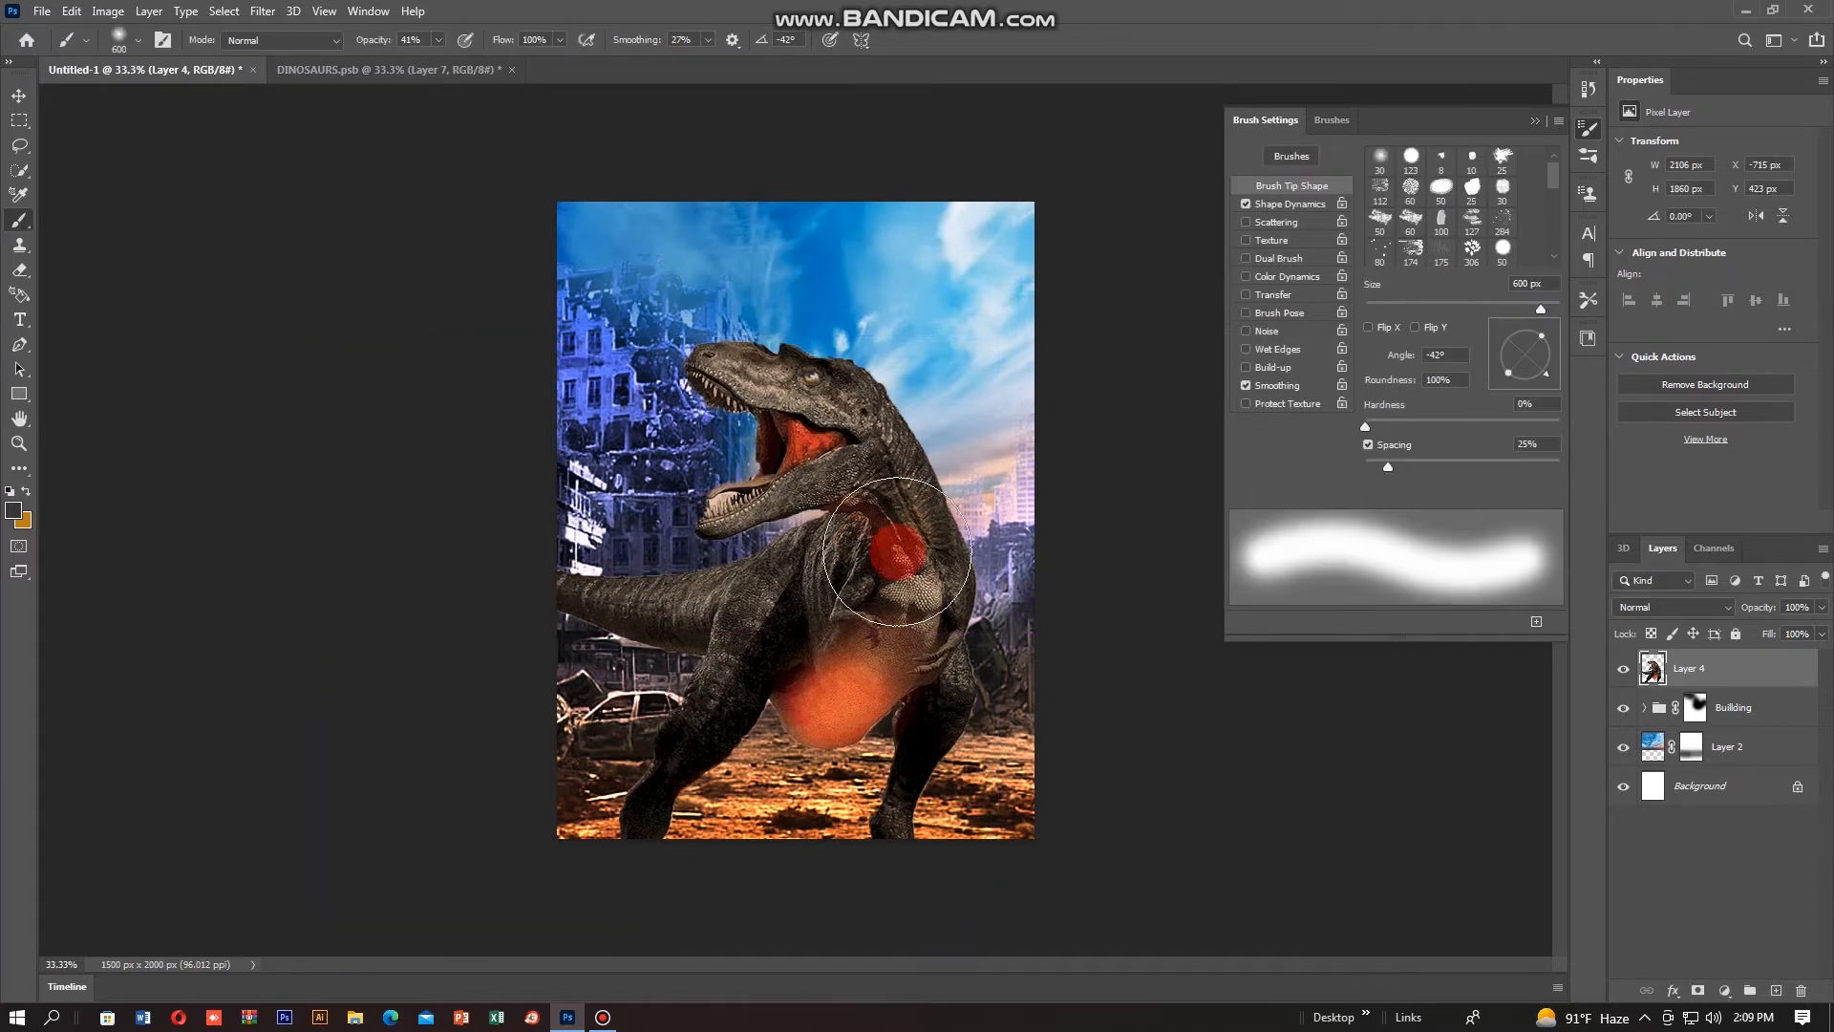
Step: Add a new layer above the Building group and set the foreground color to a bright orange
{"action": "left_click", "coordinate": [1759, 721]}
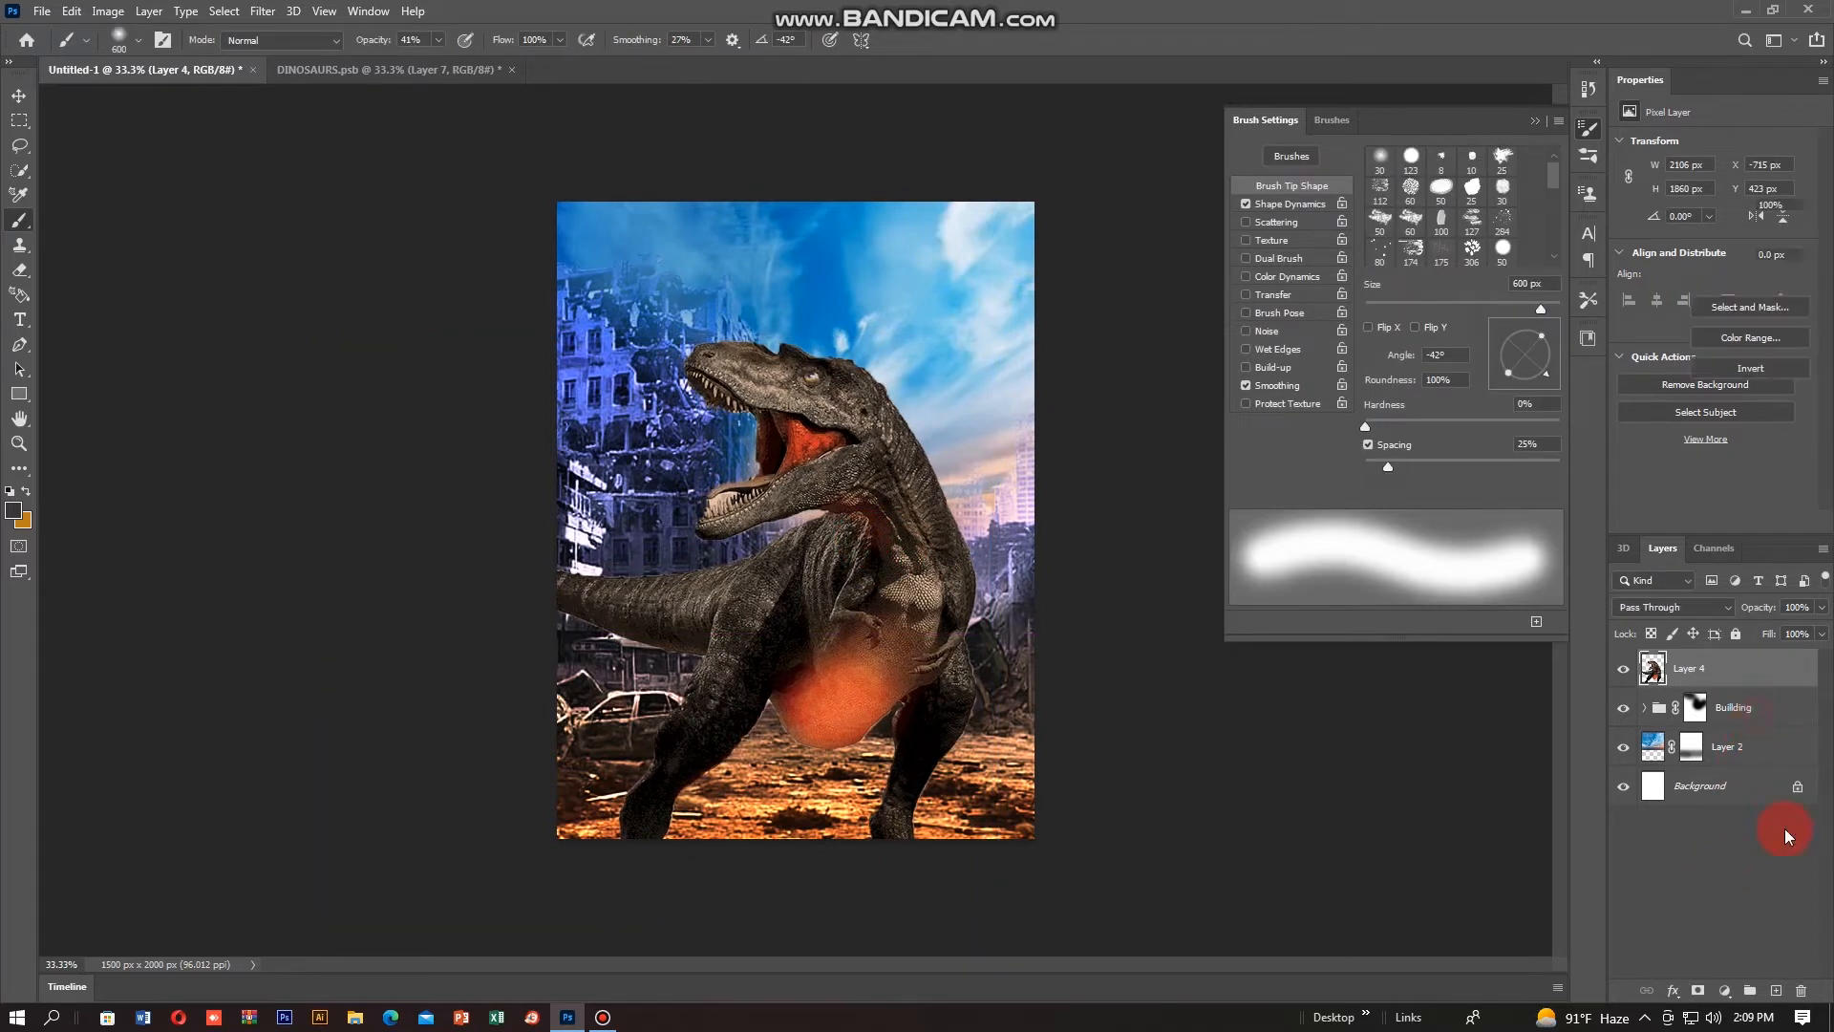
{"action": "left_click", "coordinate": [1776, 991]}
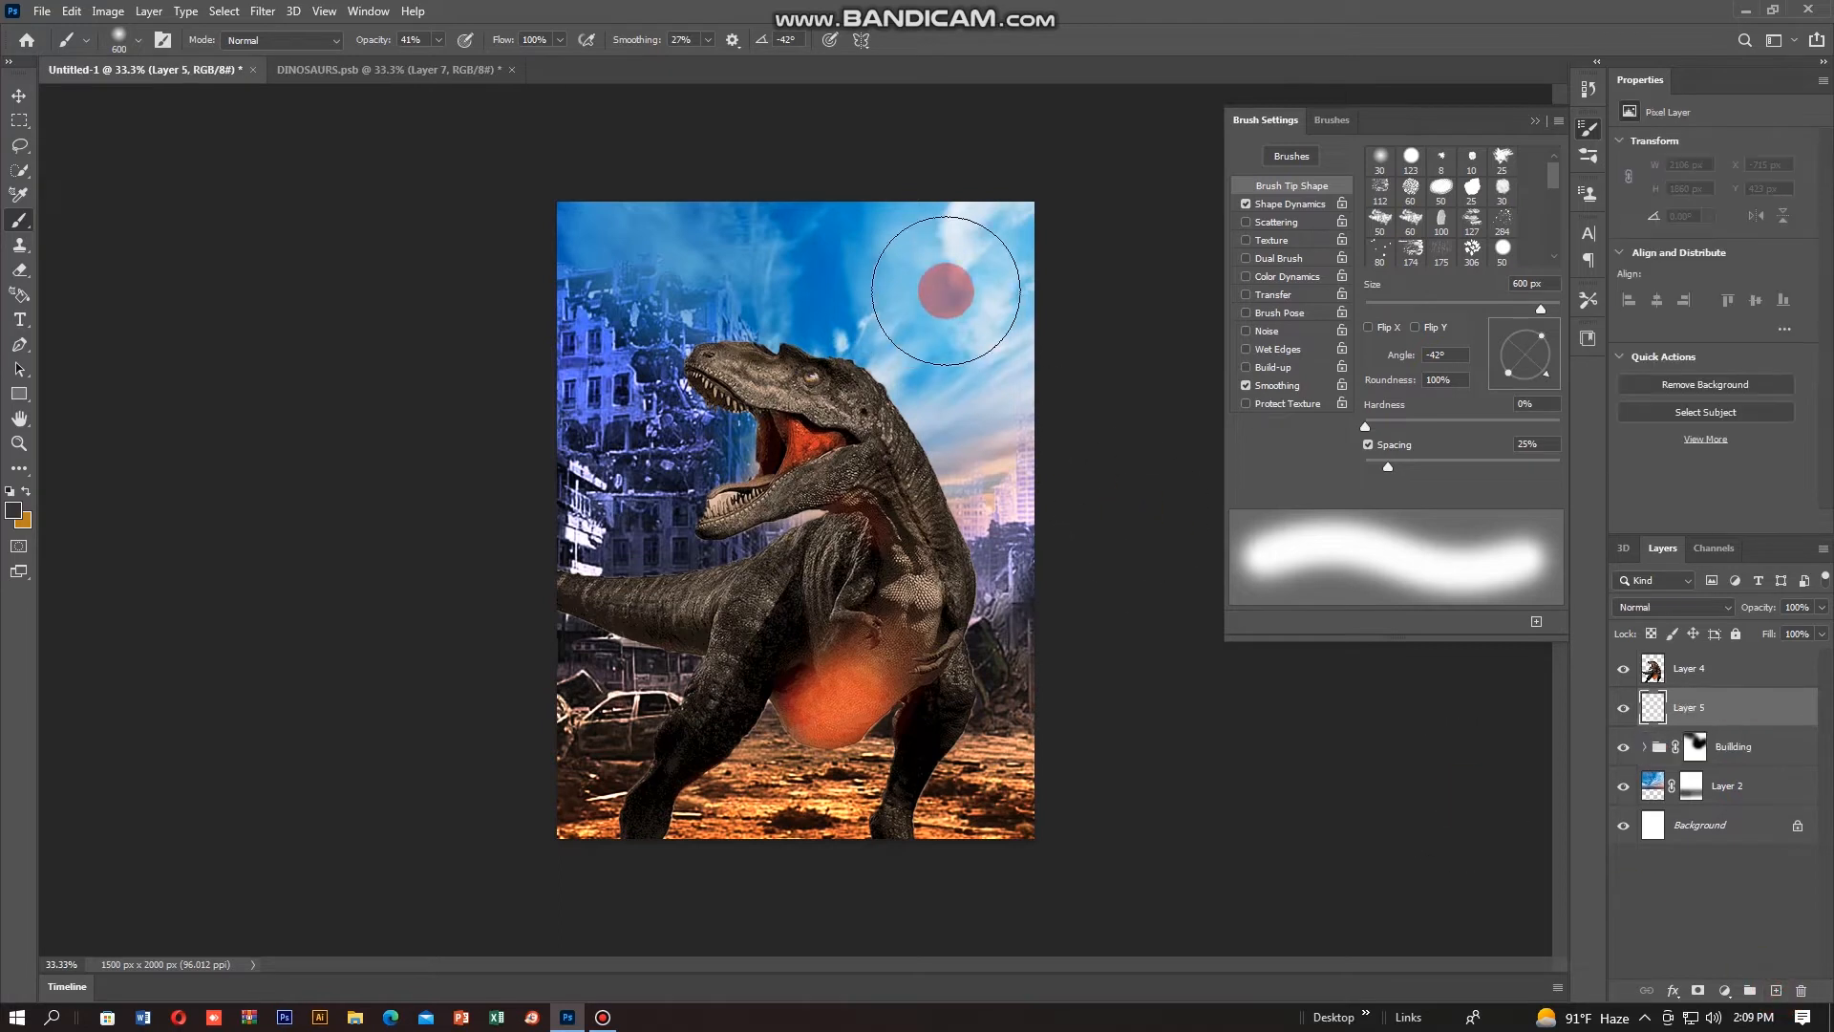
{"action": "left_click", "coordinate": [14, 513]}
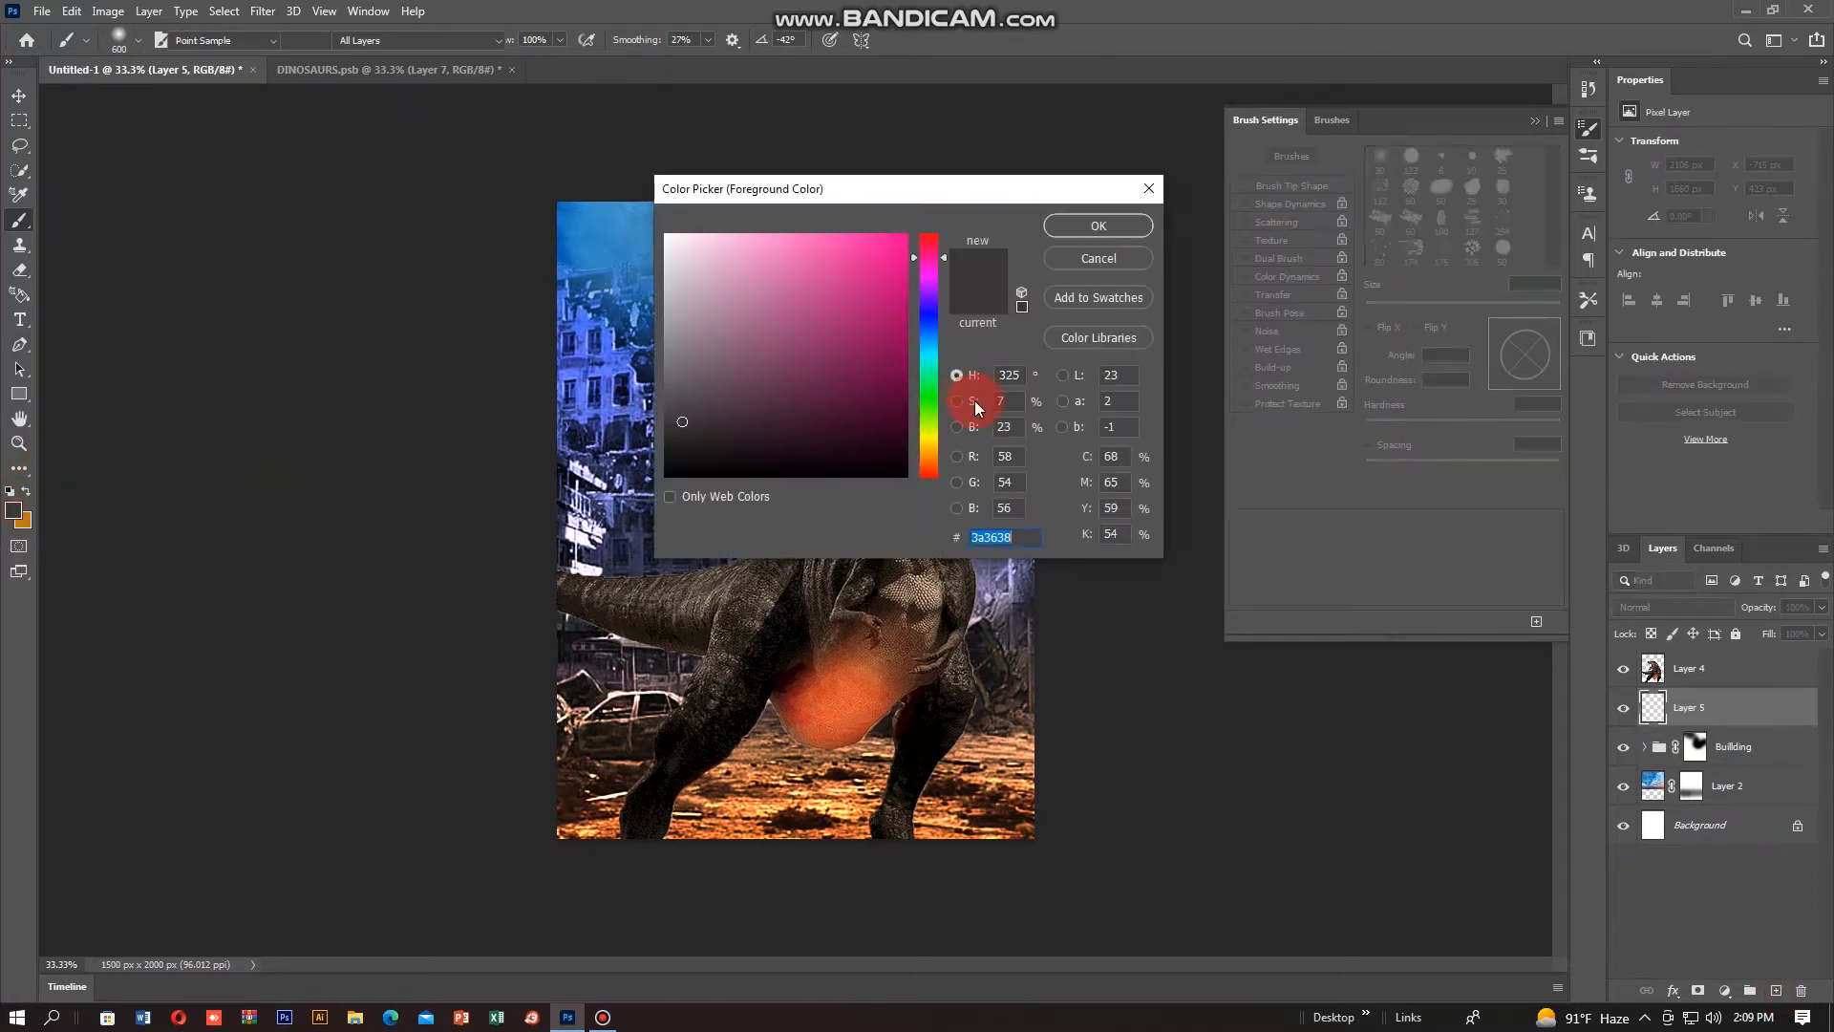
{"action": "left_click", "coordinate": [922, 434]}
{"action": "left_click_drag", "start_coordinate": [921, 435], "coordinate": [923, 443]}
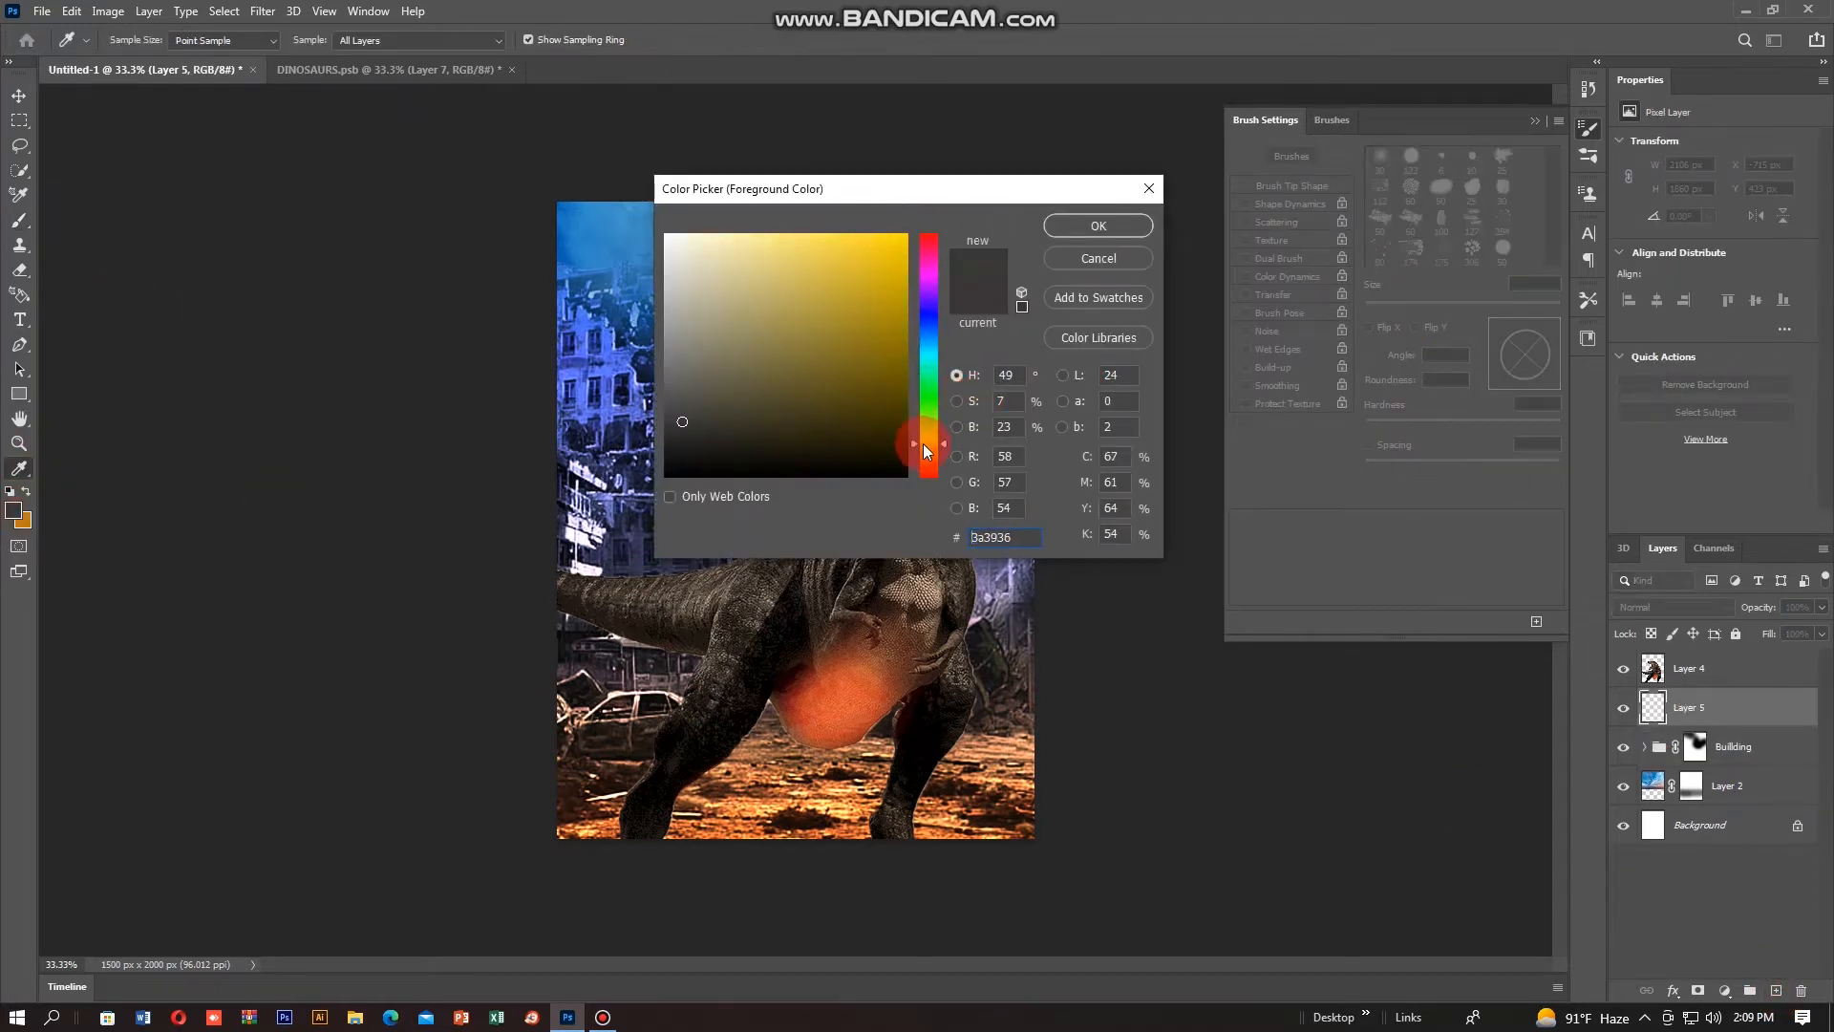
{"action": "left_click_drag", "start_coordinate": [877, 346], "coordinate": [904, 235]}
{"action": "left_click", "coordinate": [913, 449]}
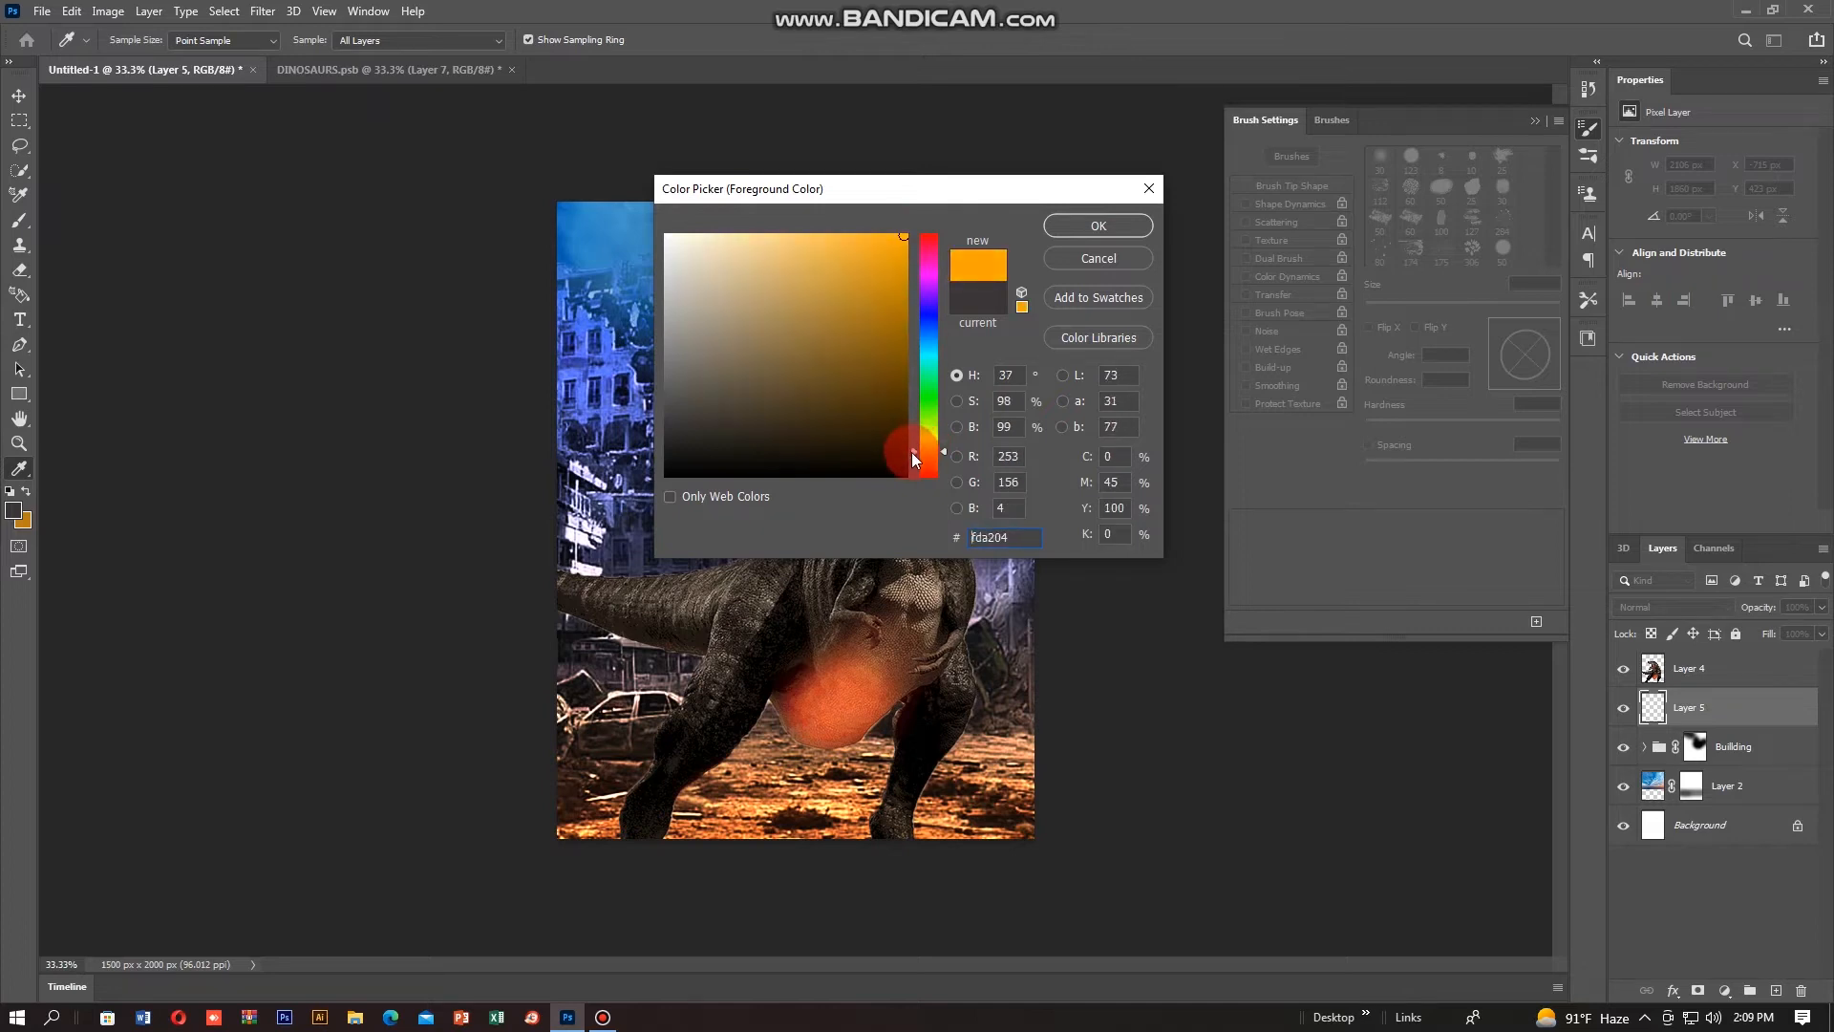
{"action": "left_click", "coordinate": [1094, 228]}
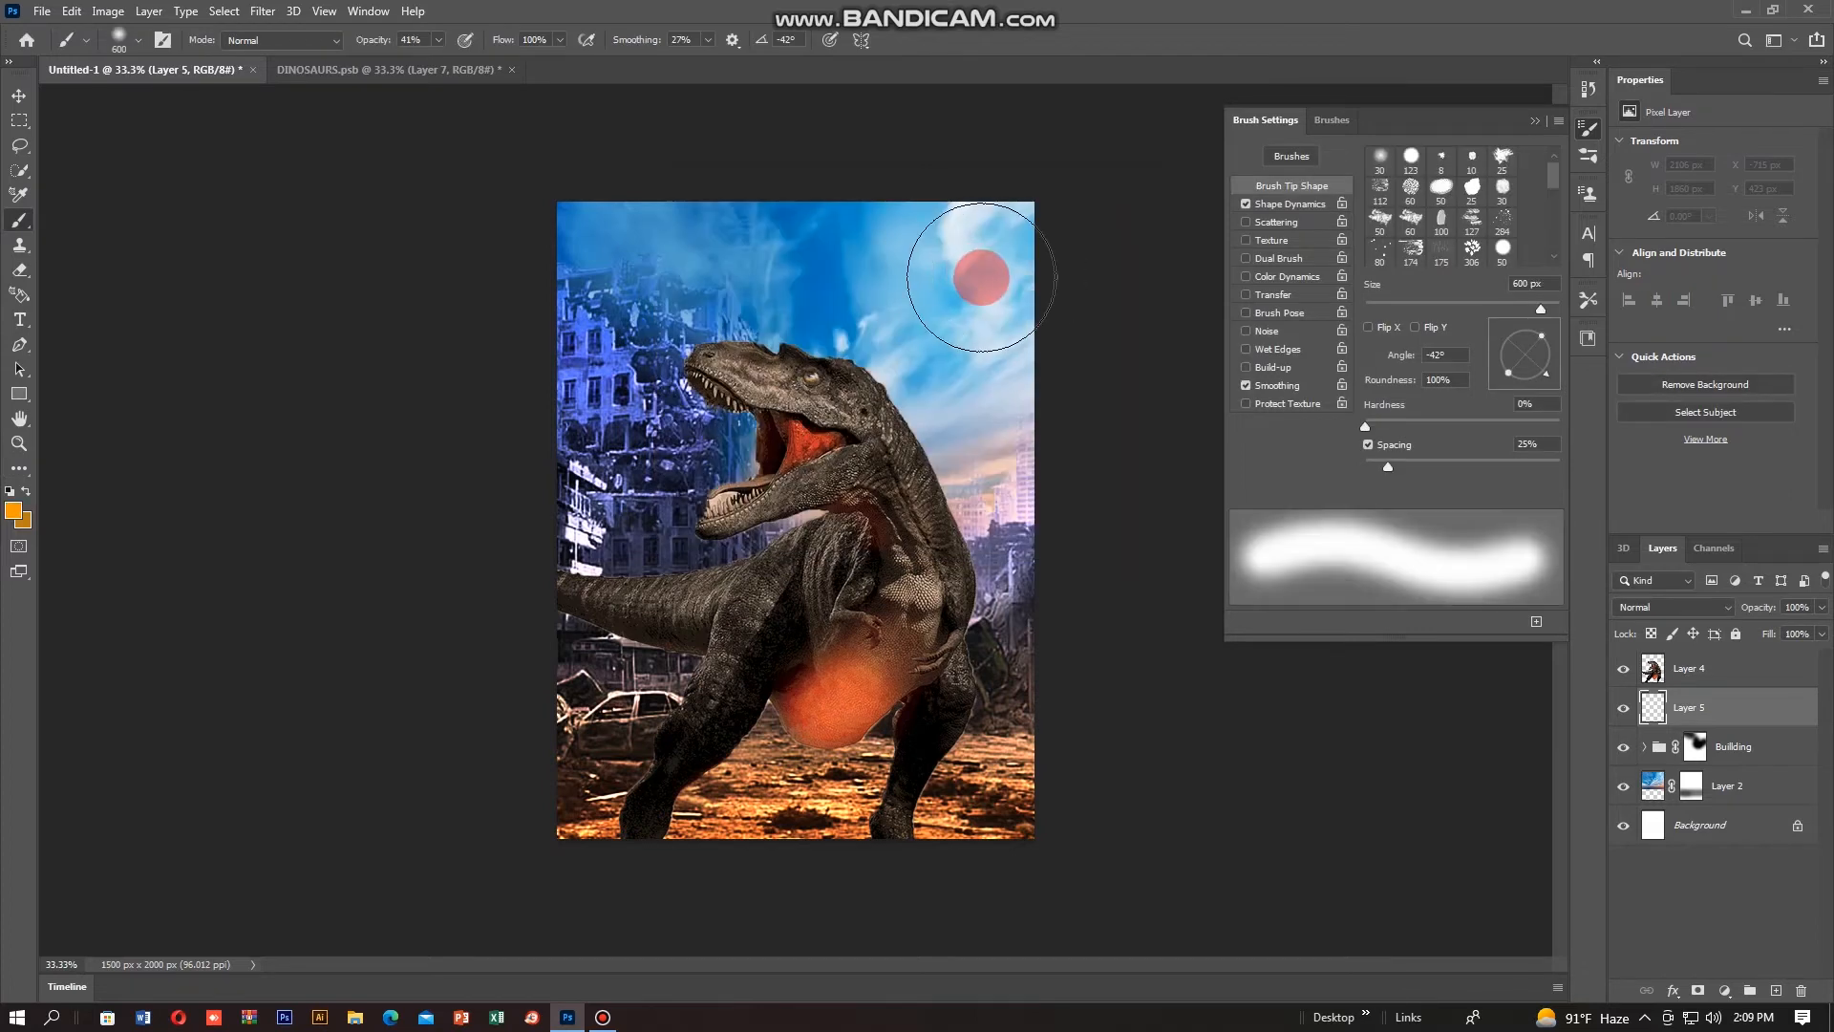
Step: Enlarge the soft brush to 1100 px and replace the empty layer with a fresh one directly above the Building group
{"action": "key", "text": "bracketright"}
{"action": "key", "text": "bracketright"}
{"action": "key", "text": "bracketright"}
{"action": "key", "text": "bracketright"}
{"action": "key", "text": "bracketright"}
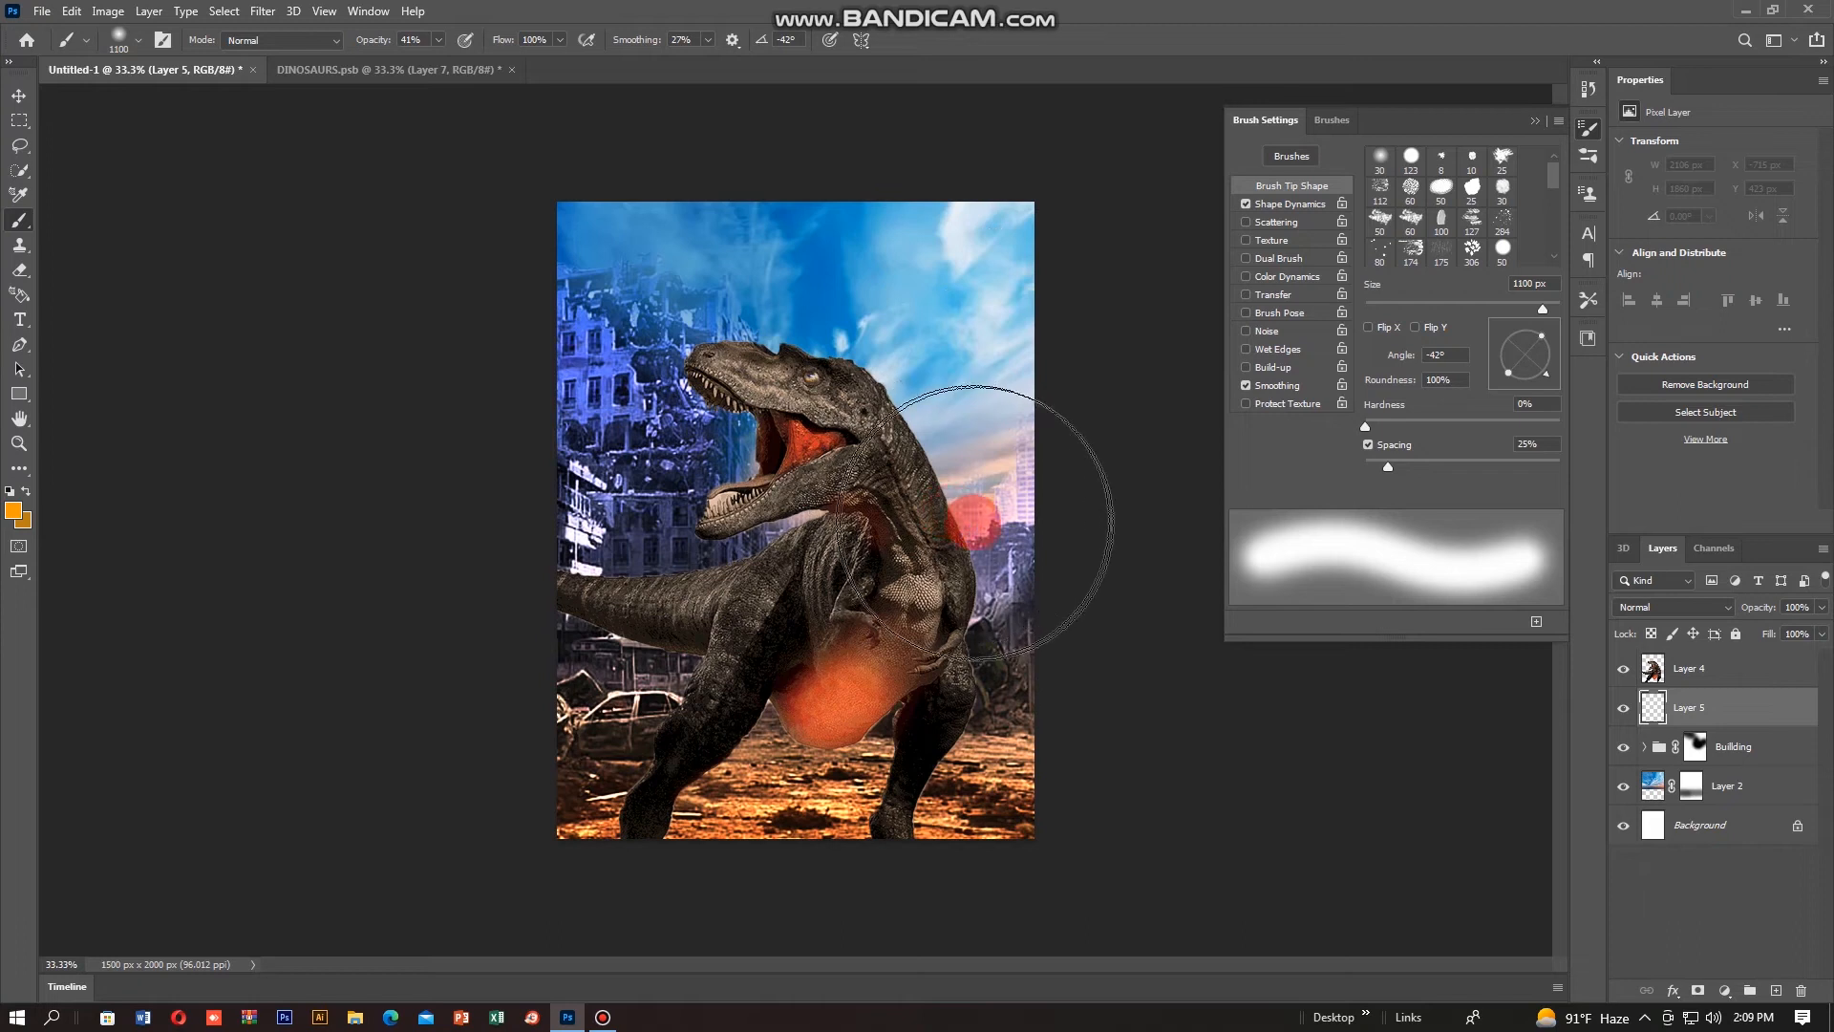
{"action": "key", "text": "Delete"}
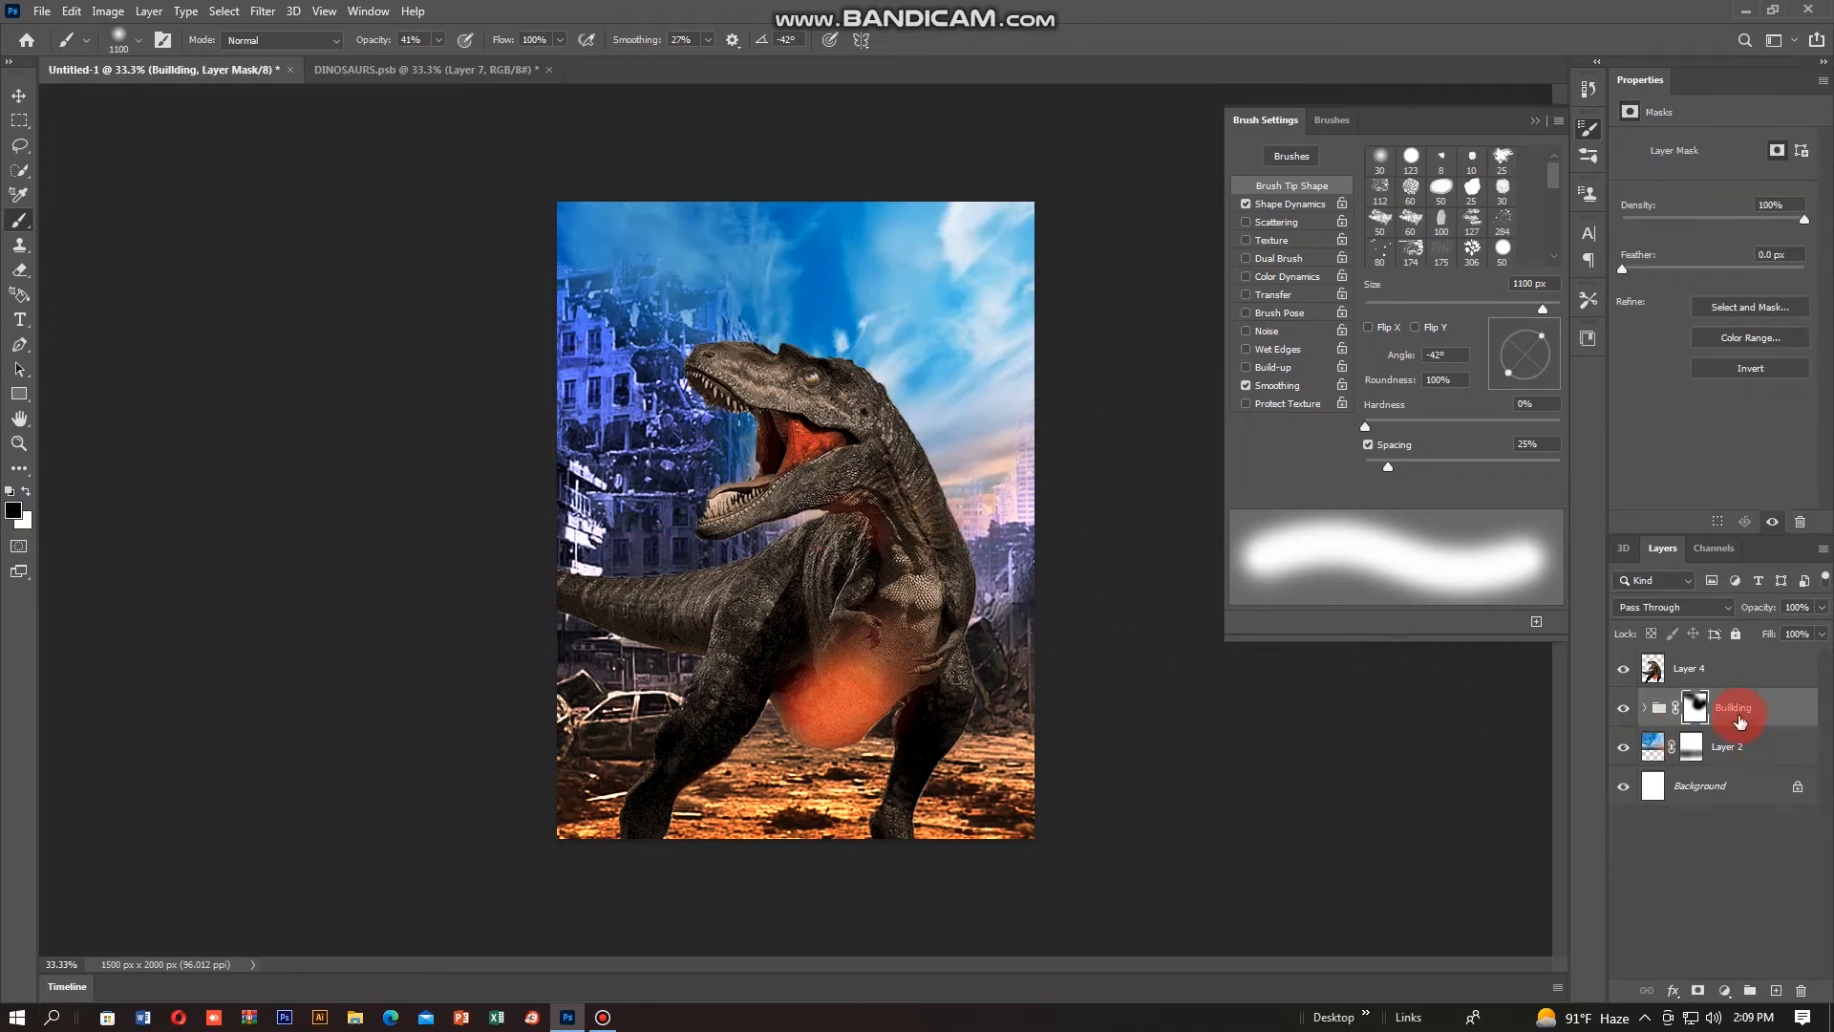
{"action": "left_click", "coordinate": [1775, 991]}
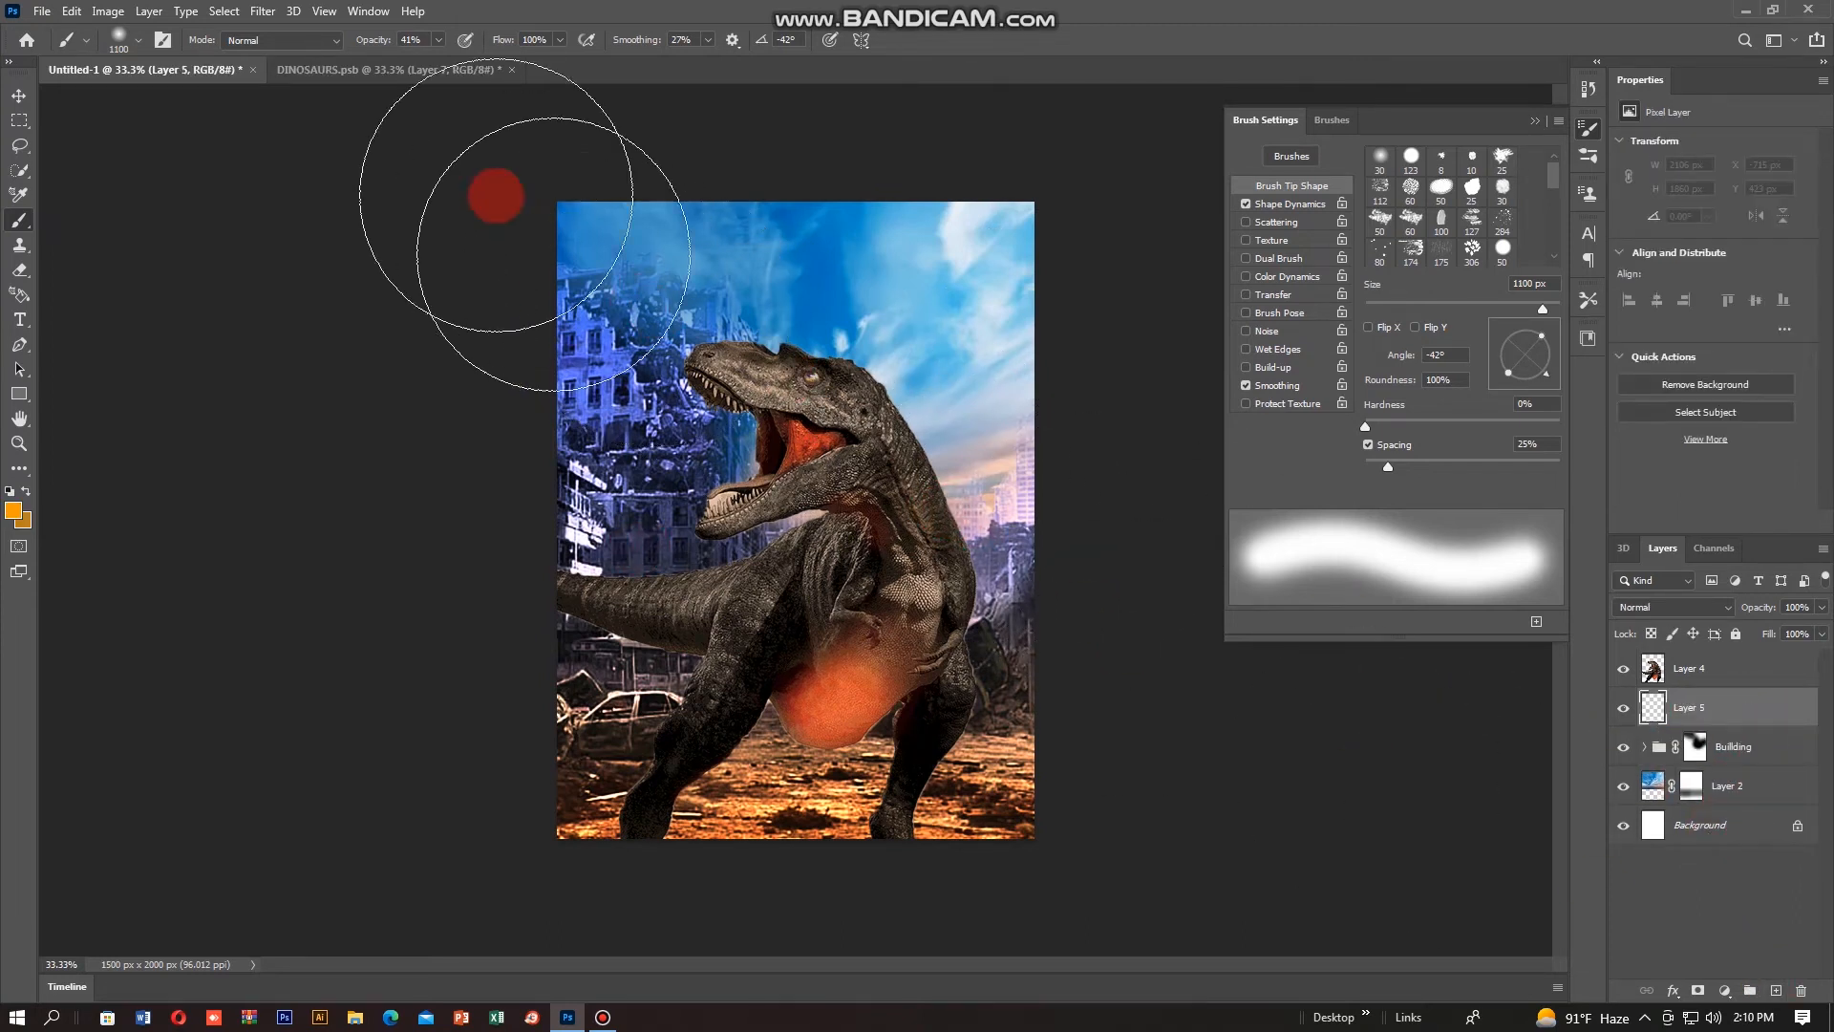
{"action": "left_click", "coordinate": [573, 42]}
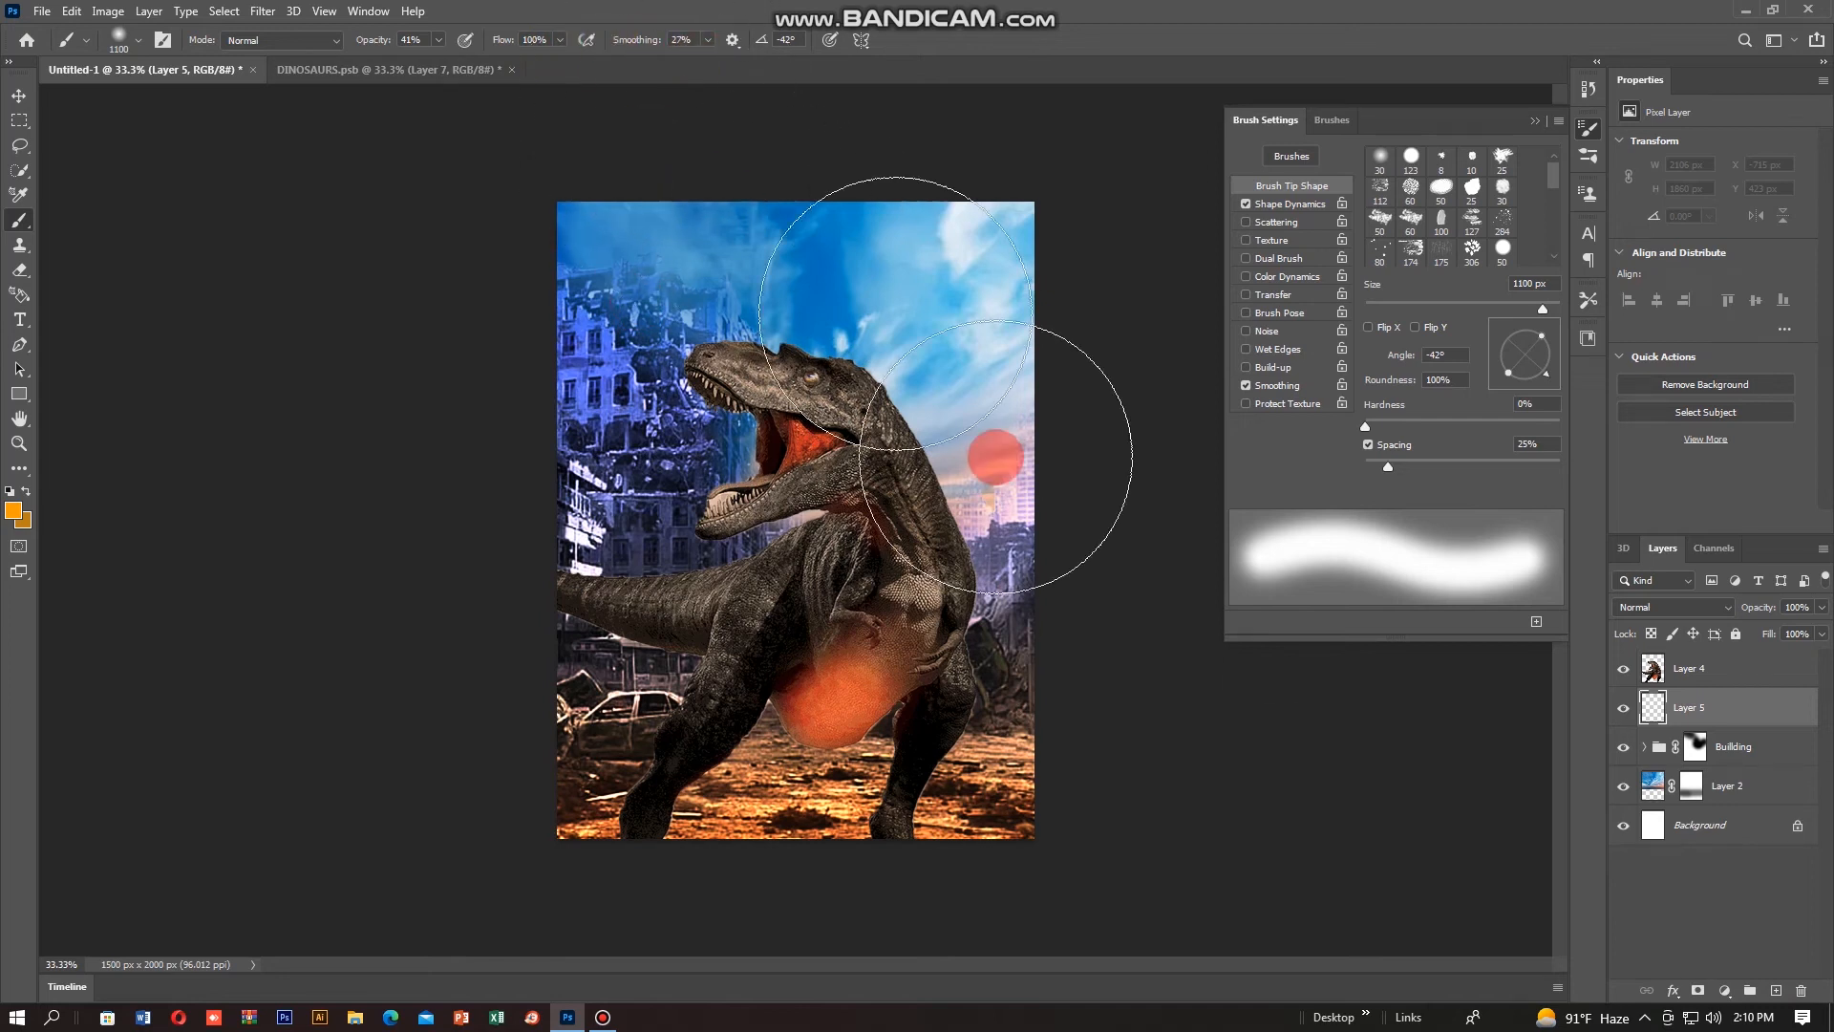
{"action": "left_click", "coordinate": [1746, 720]}
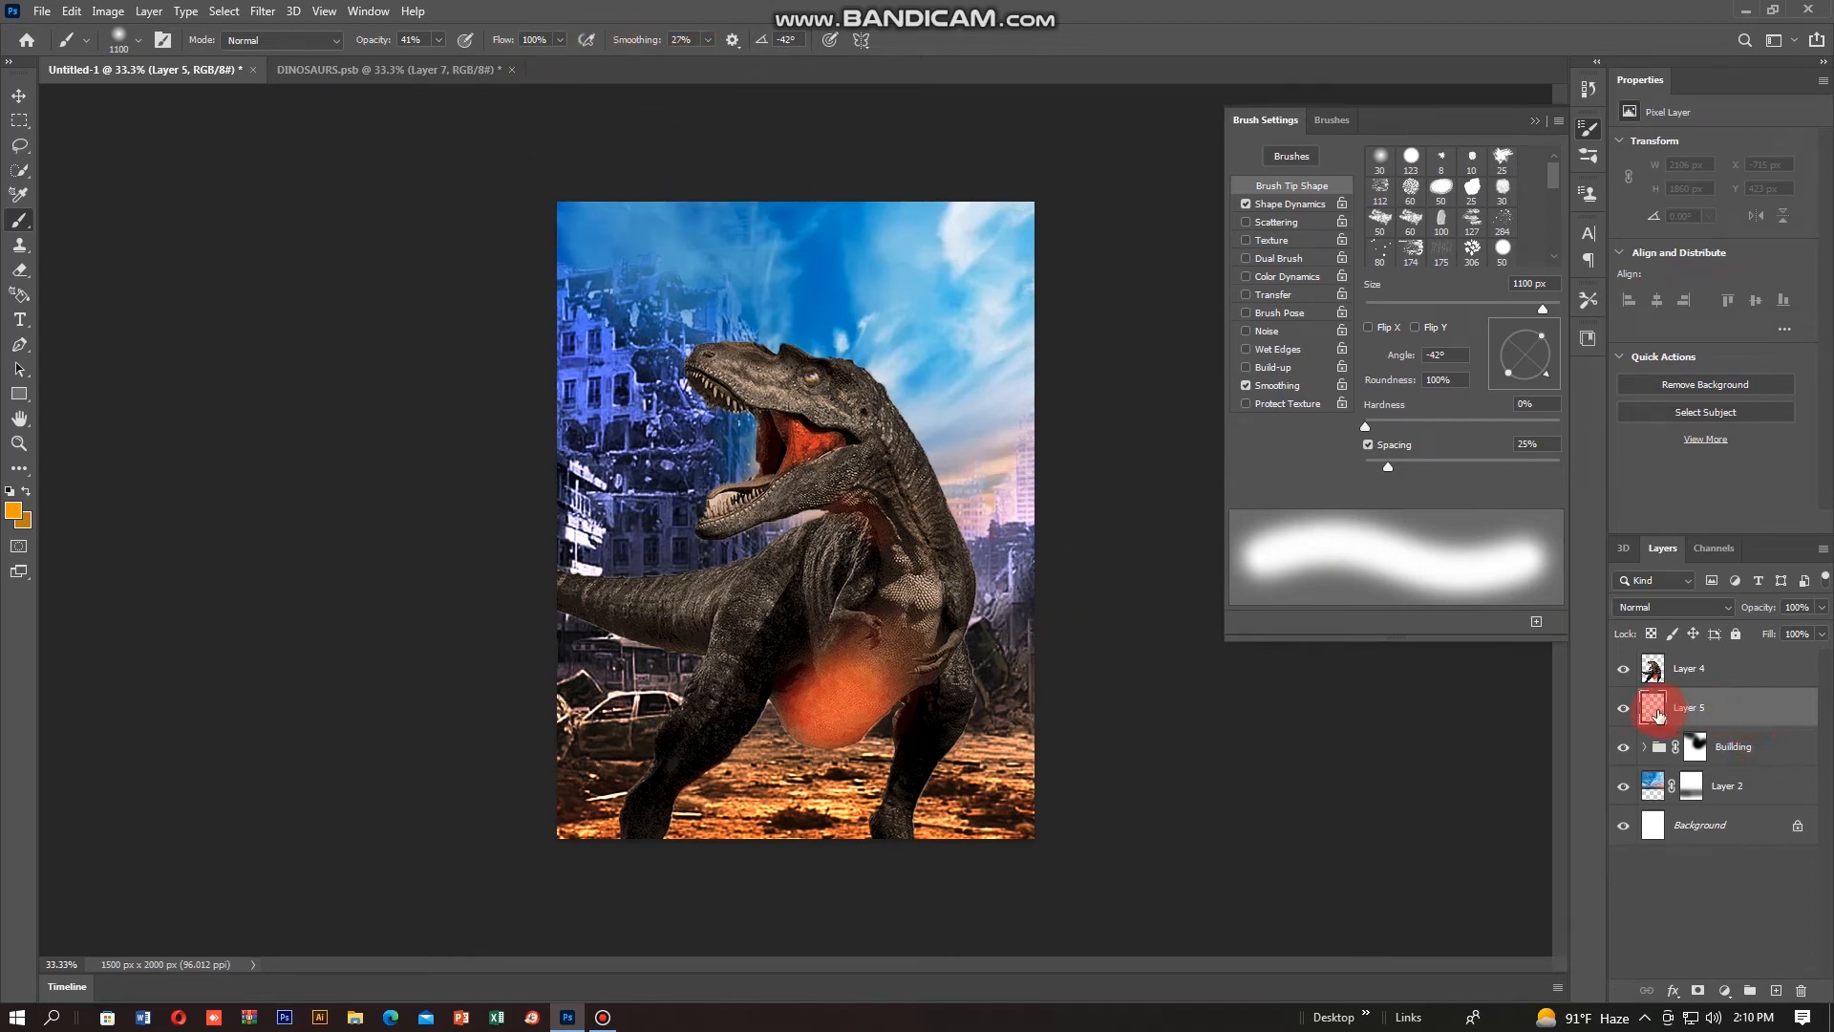
{"action": "mouse_move", "coordinate": [1350, 655]}
{"action": "left_mouse_down"}
{"action": "mouse_move", "coordinate": [814, 458]}
{"action": "mouse_move", "coordinate": [879, 478]}
{"action": "left_mouse_up"}
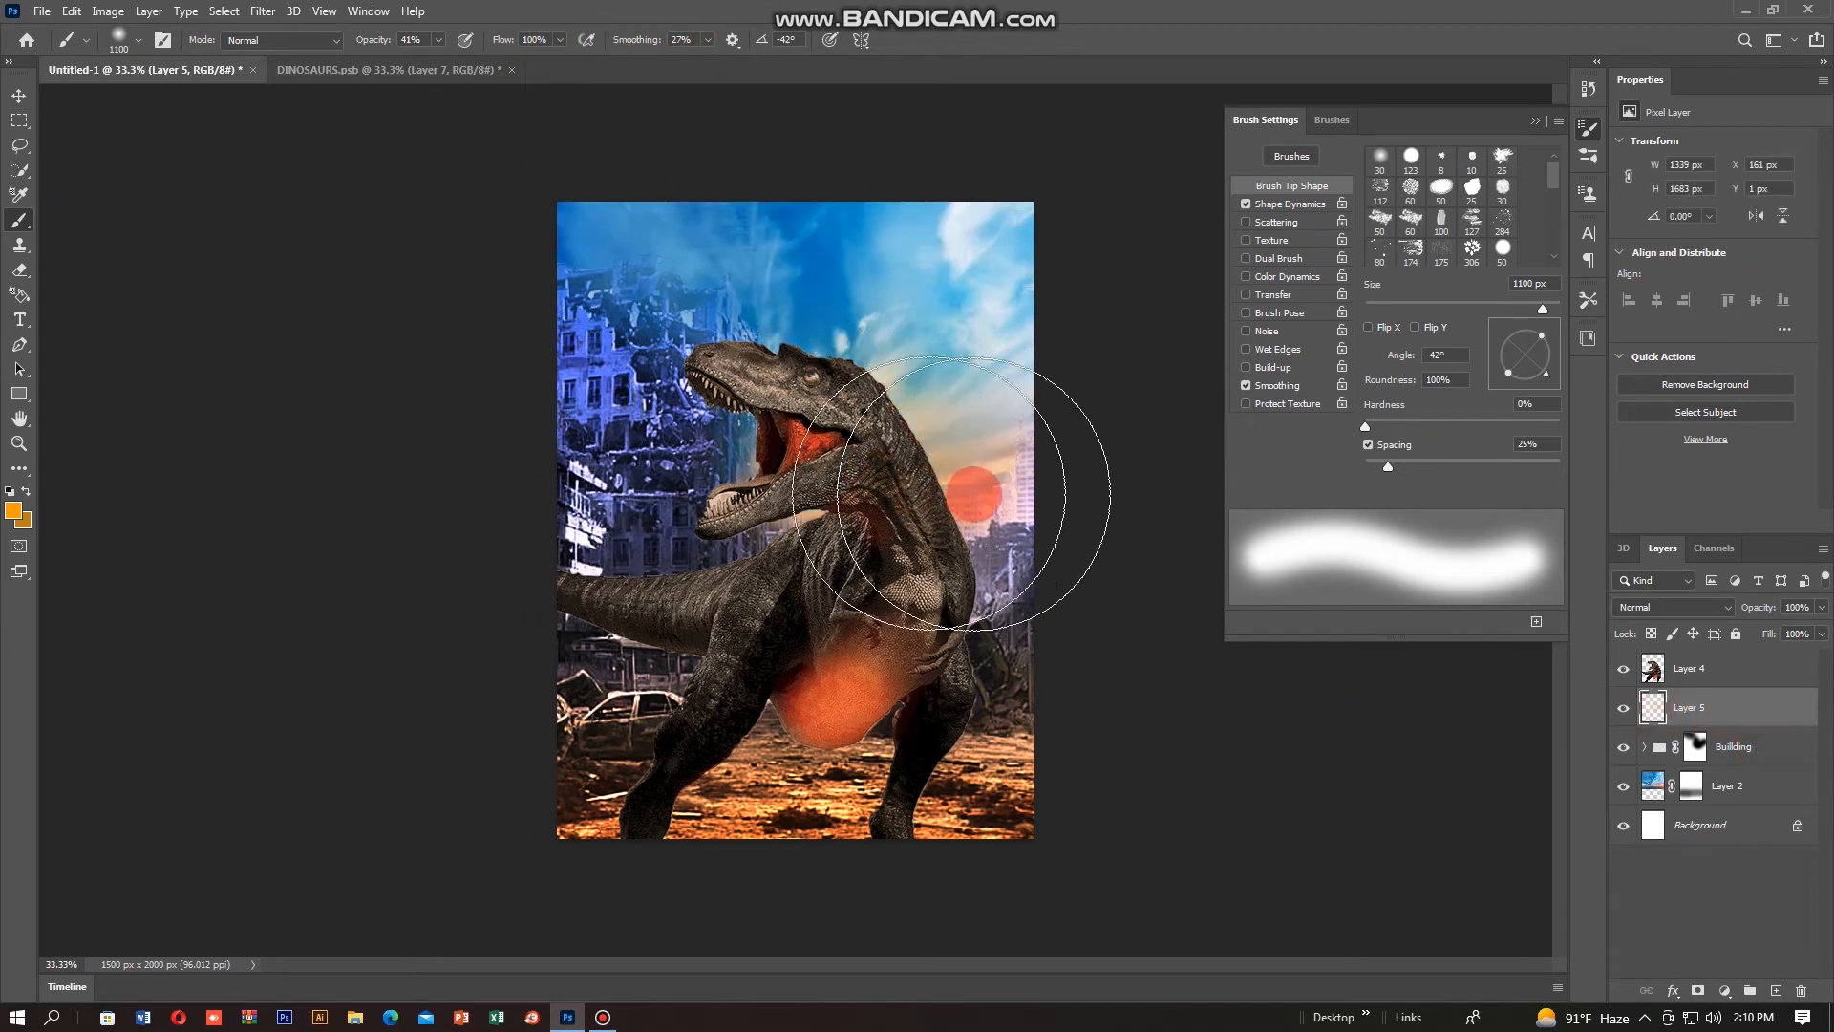
{"action": "key", "text": "ctrl+z"}
Step: Paint an orange glow behind the dinosaur's neck at 100% brush opacity and blend its layer as Pin Light at 64% opacity
{"action": "left_click", "coordinate": [439, 40]}
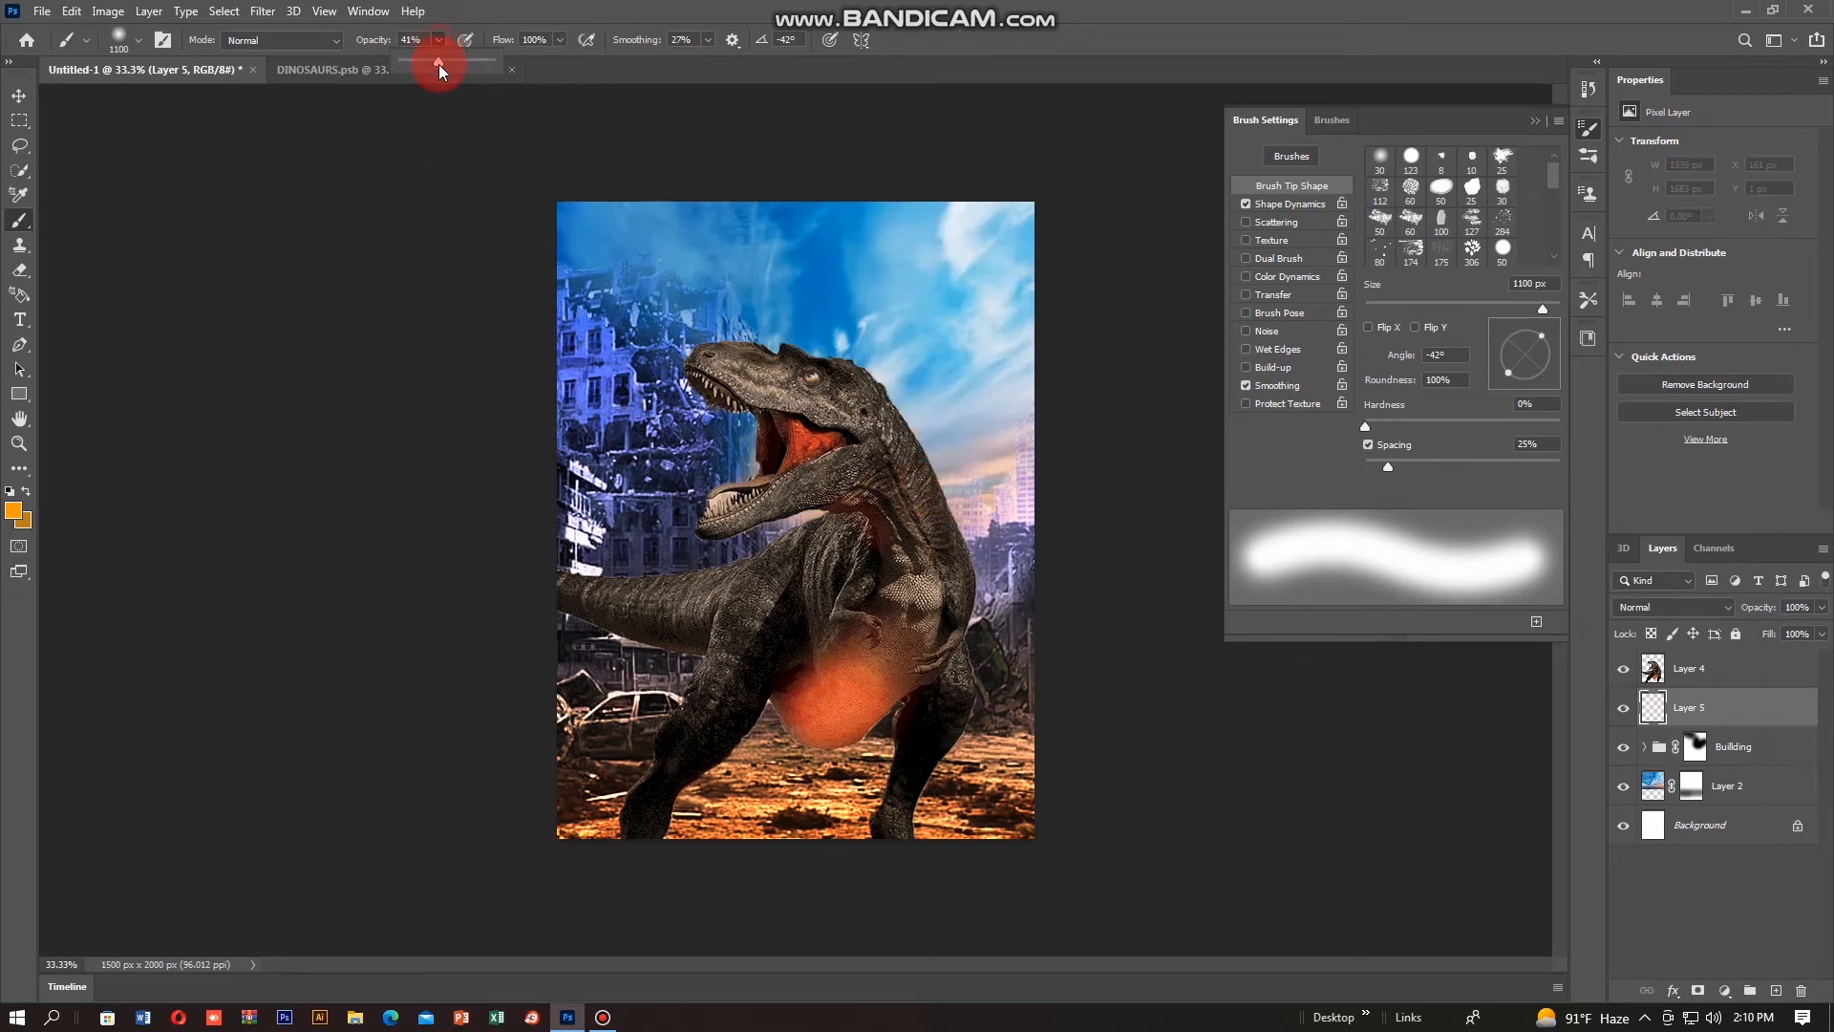
{"action": "left_click_drag", "start_coordinate": [439, 65], "coordinate": [500, 67]}
{"action": "left_click", "coordinate": [876, 487]}
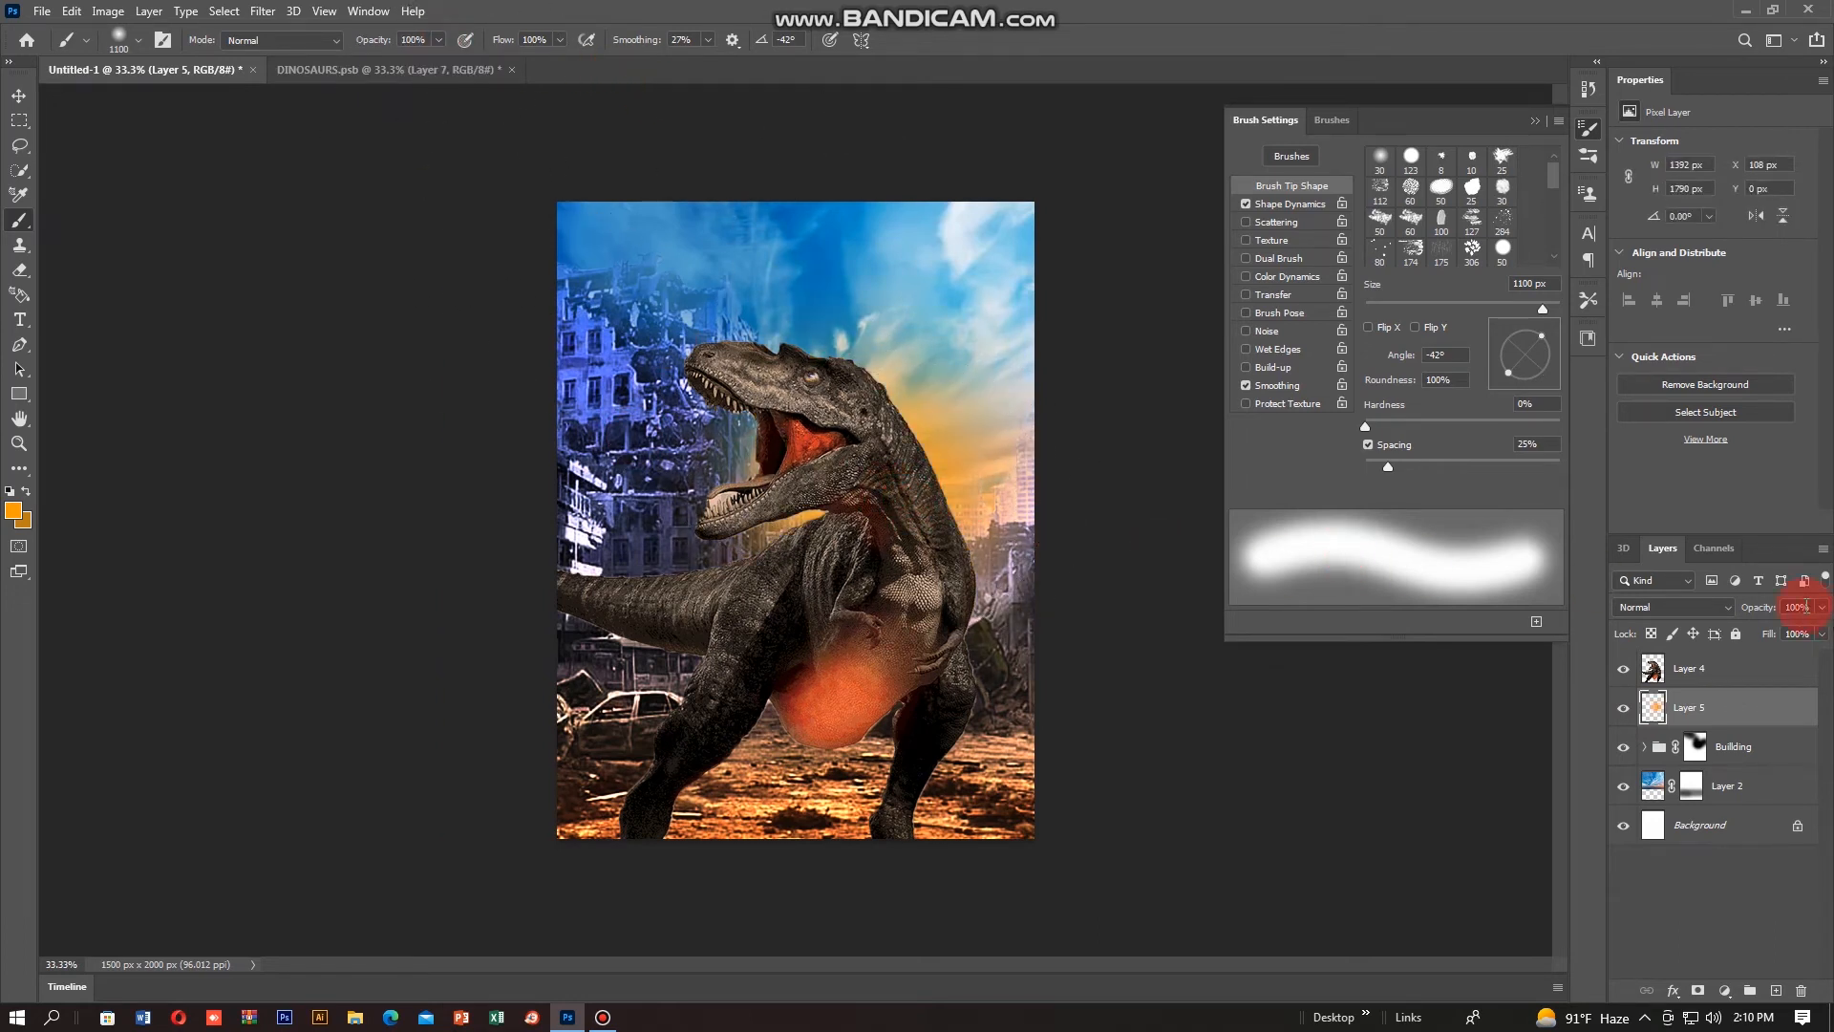
{"action": "left_click", "coordinate": [1730, 607]}
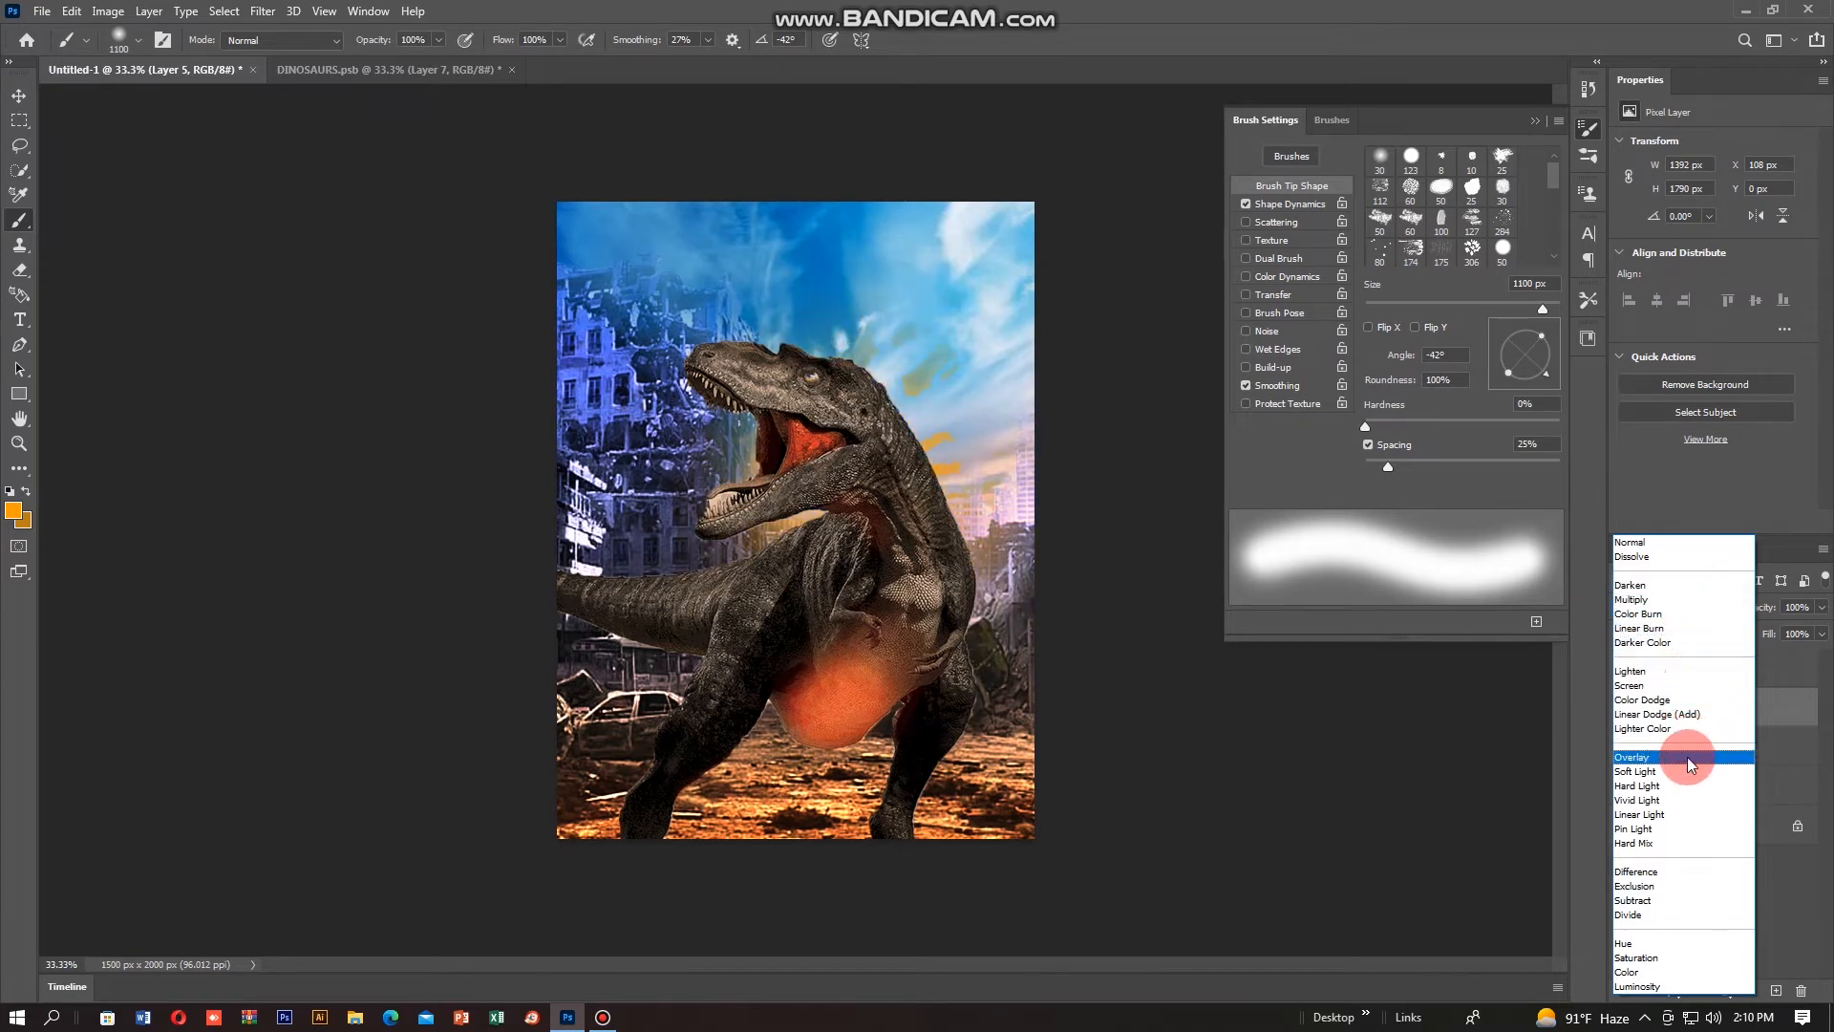
{"action": "left_click", "coordinate": [1699, 829]}
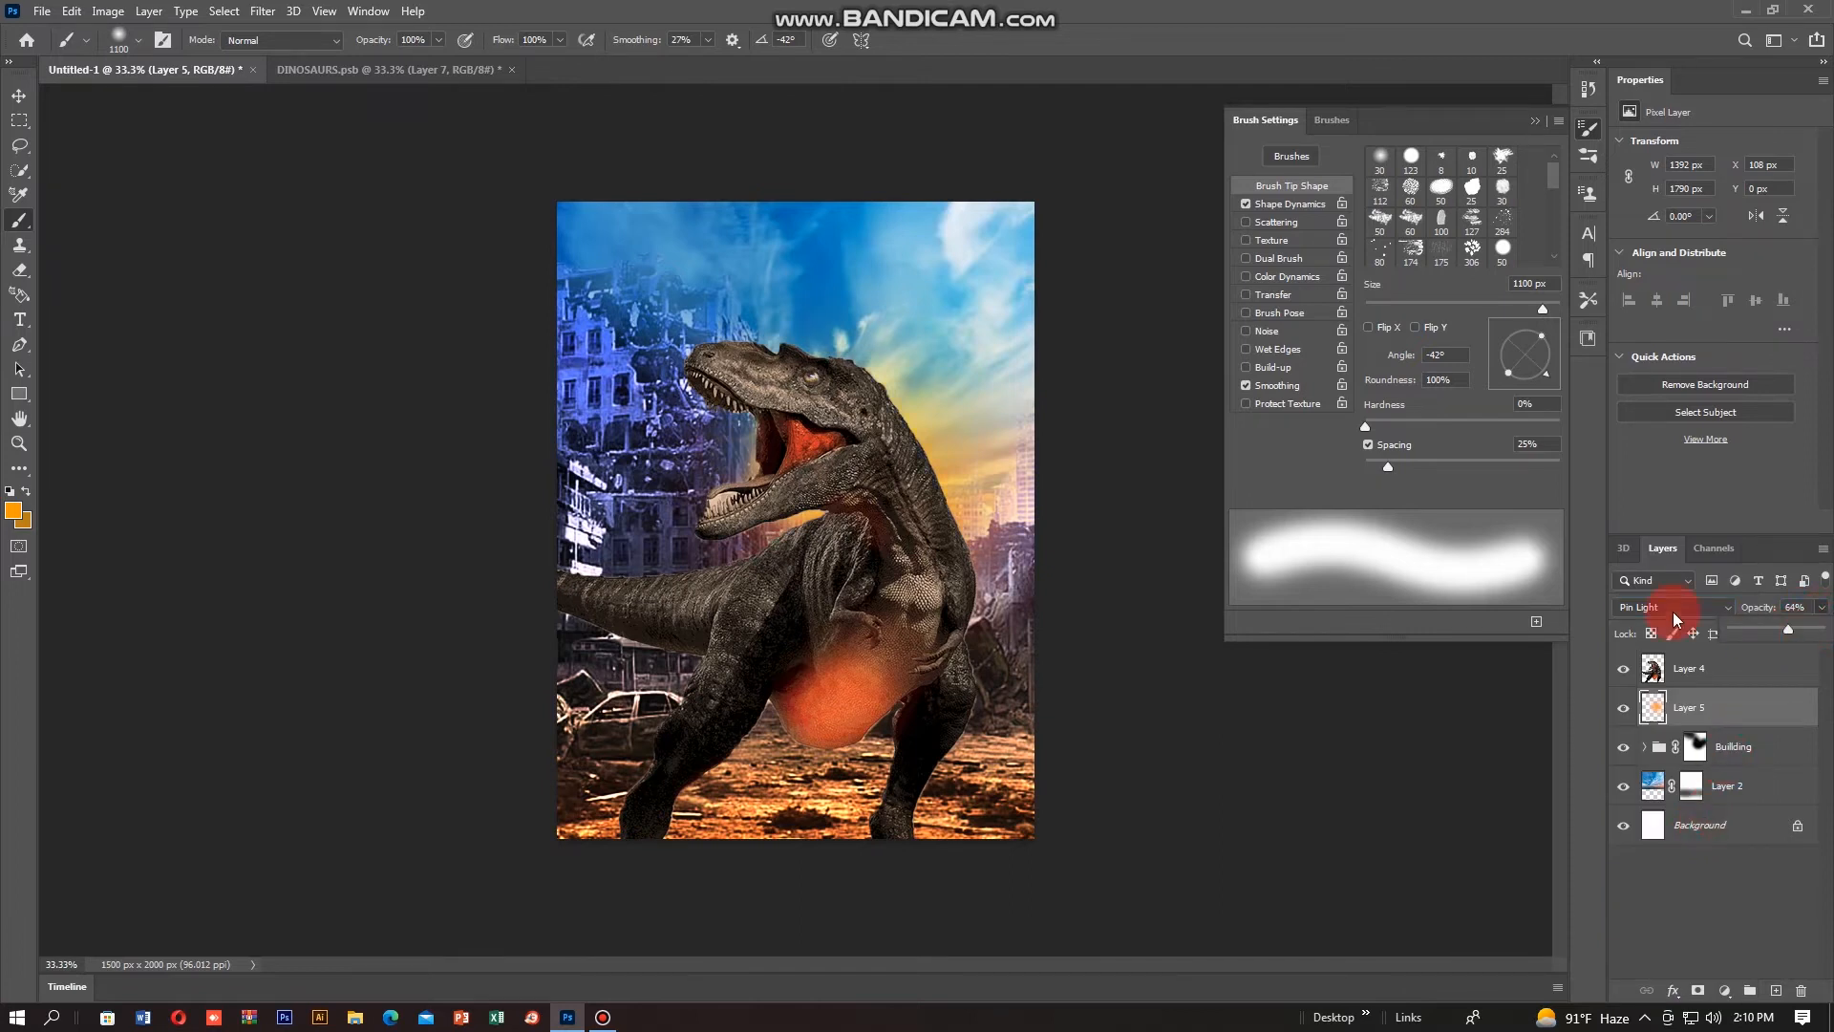
Step: Extend the orange glow along the poster's right edge and into the upper-left corner of the sky, undoing excess strokes
{"action": "left_click", "coordinate": [1068, 277]}
{"action": "left_click", "coordinate": [1105, 772]}
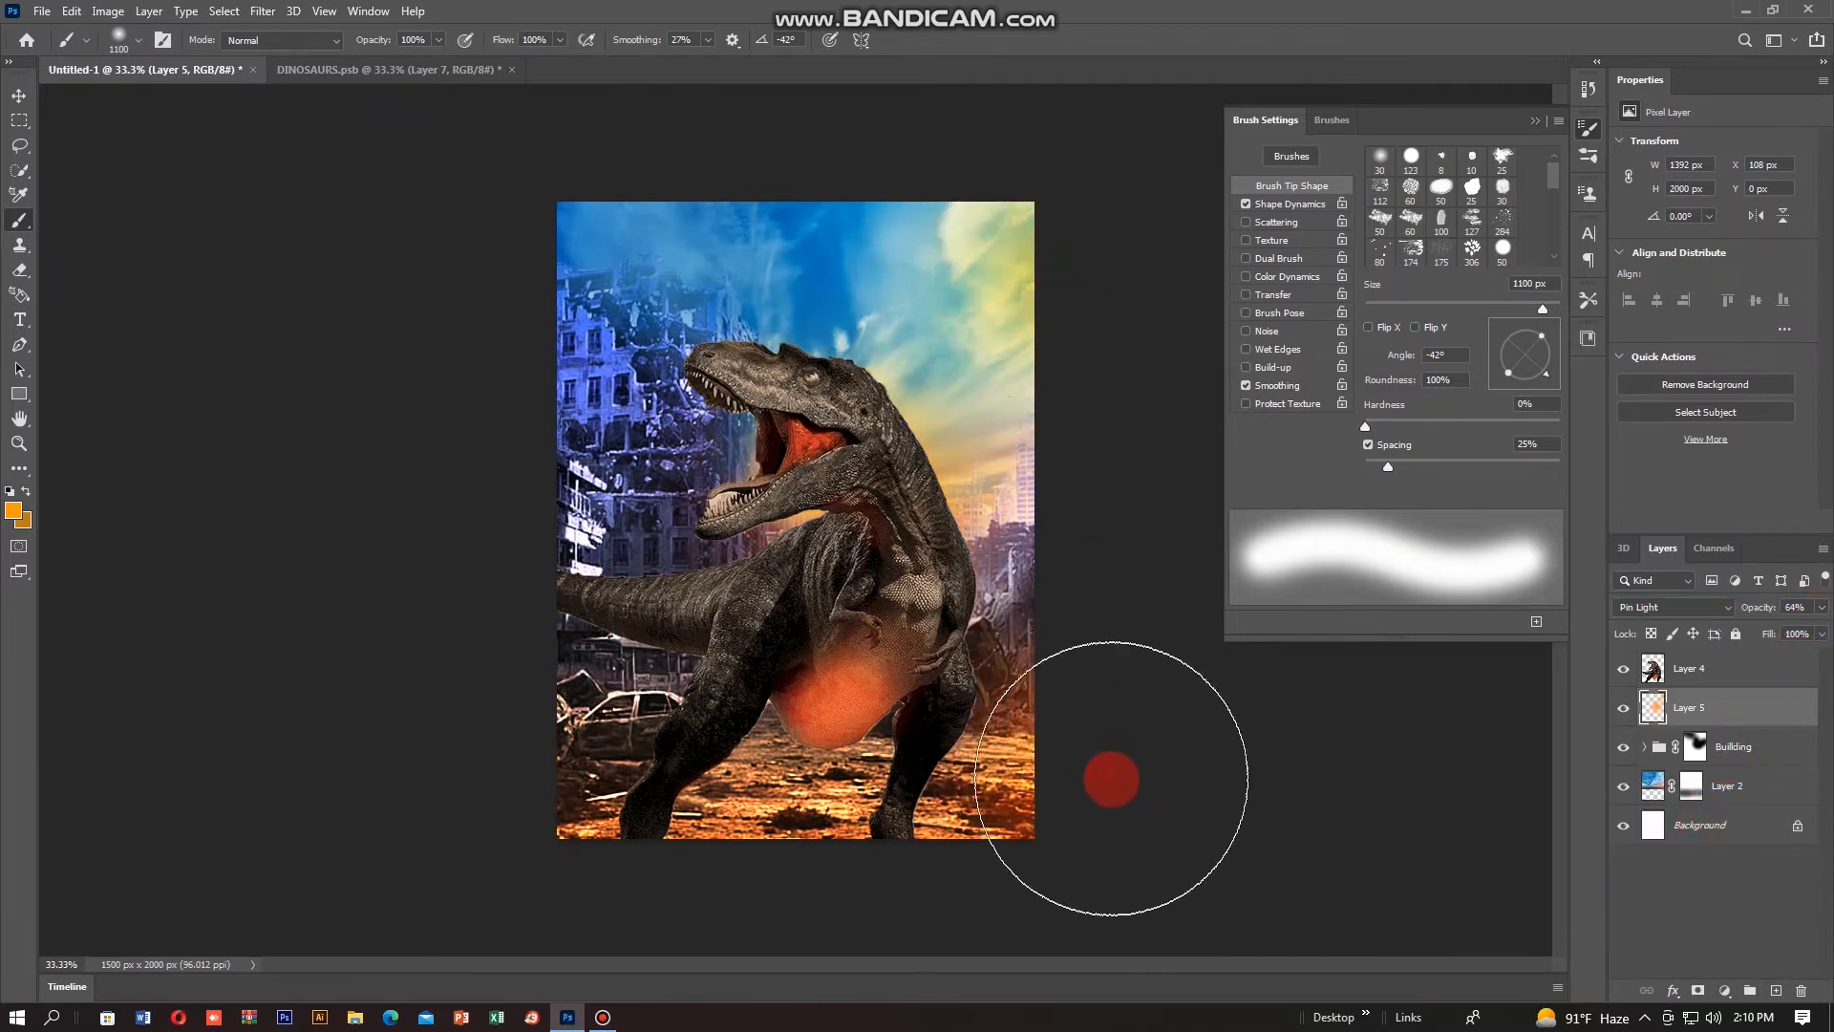
{"action": "left_click", "coordinate": [654, 456]}
{"action": "key", "text": "ctrl+z"}
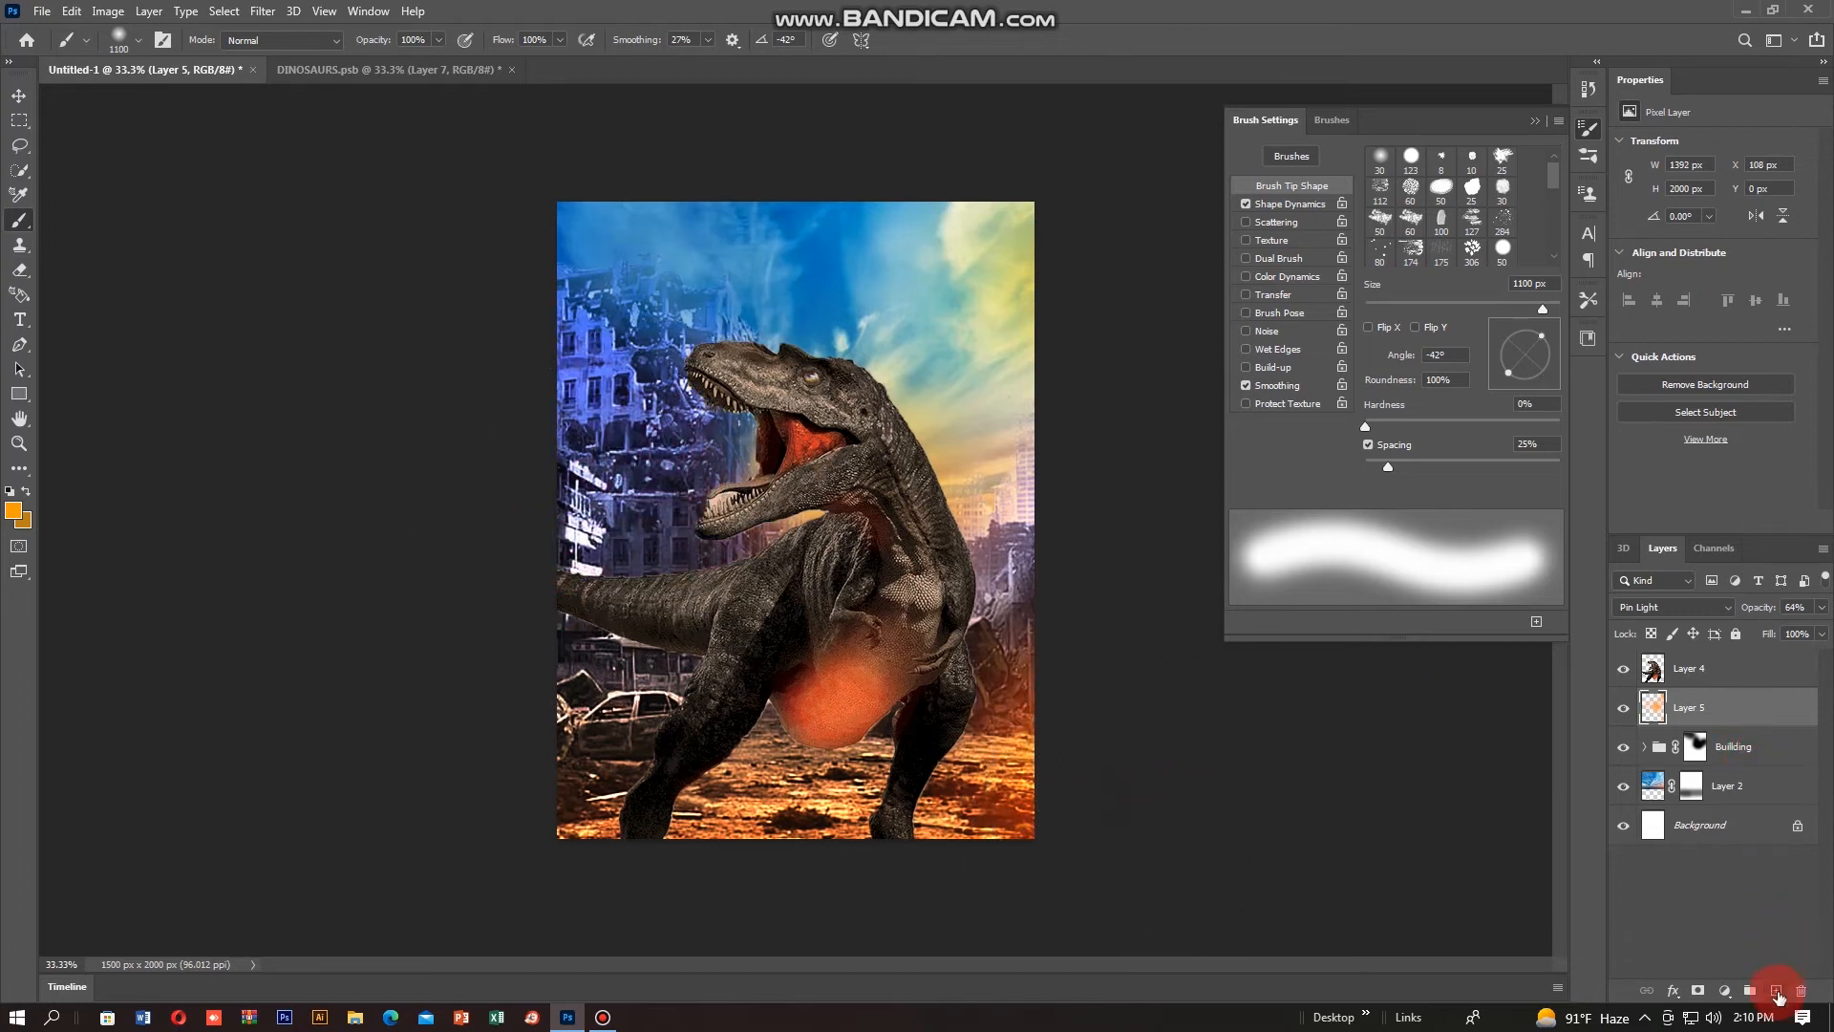
{"action": "left_click_drag", "start_coordinate": [615, 201], "coordinate": [725, 200]}
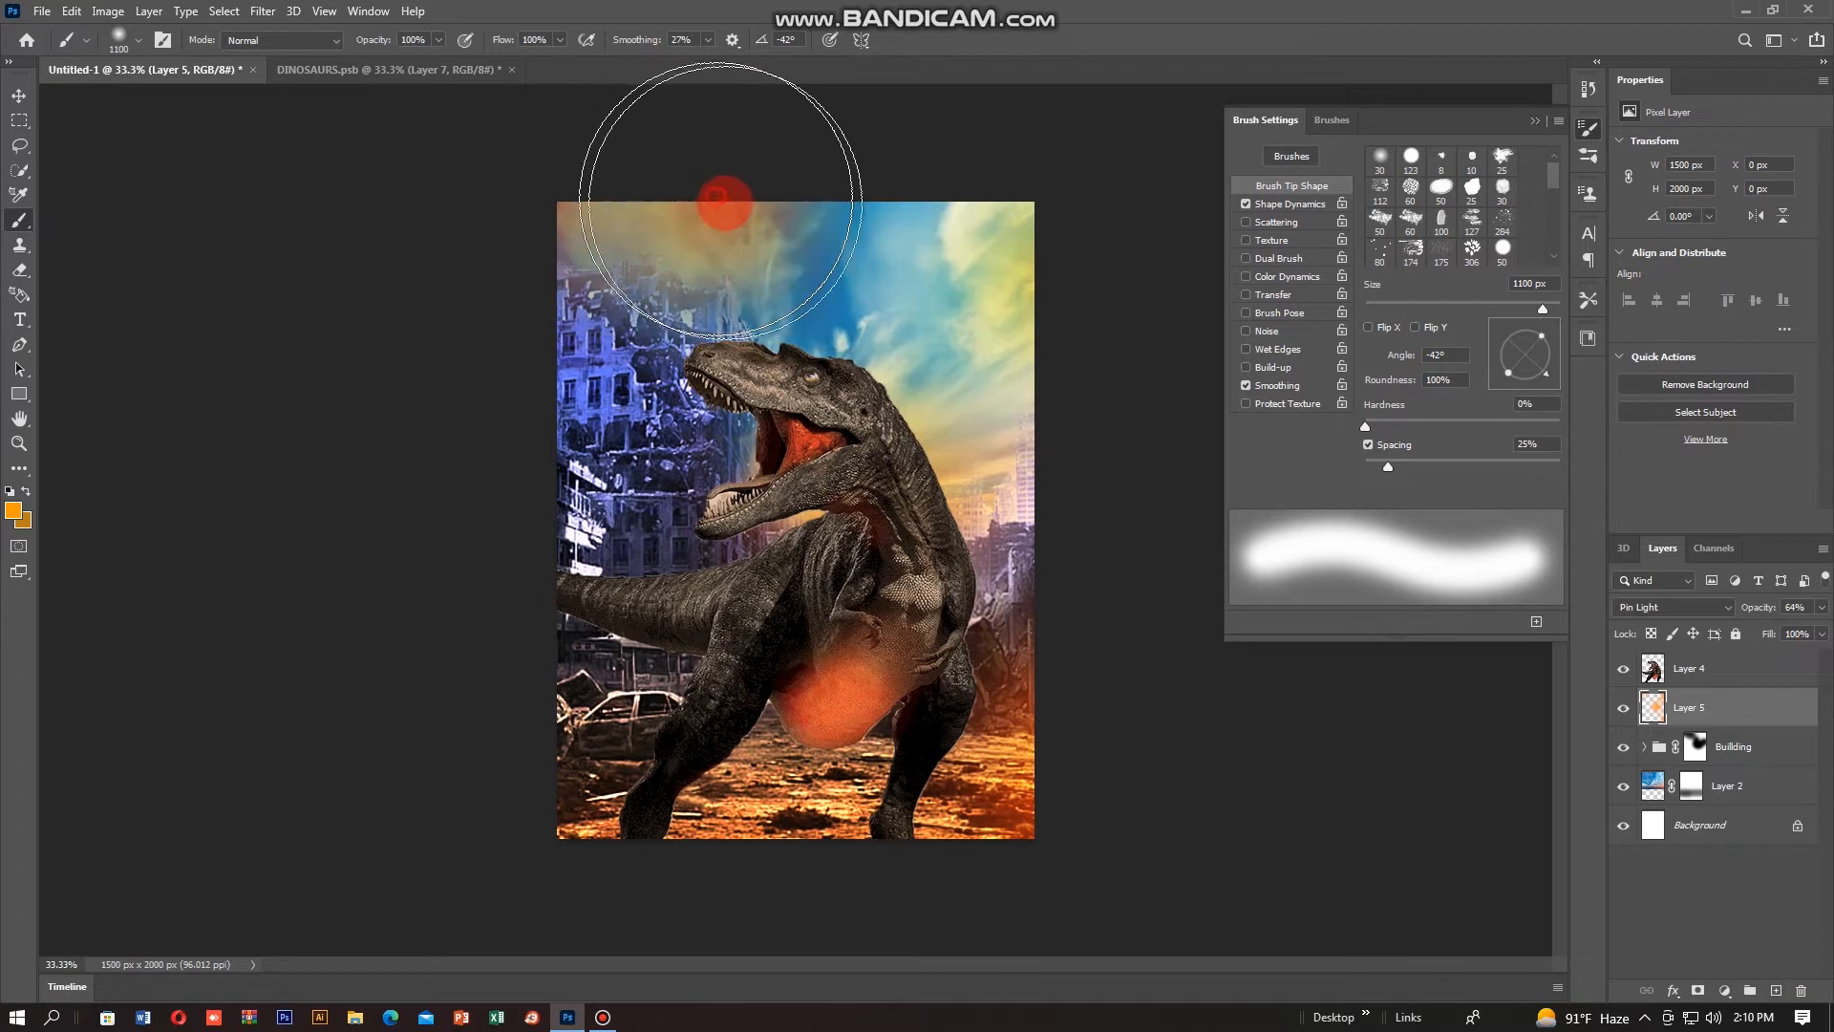
{"action": "key", "text": "ctrl+z"}
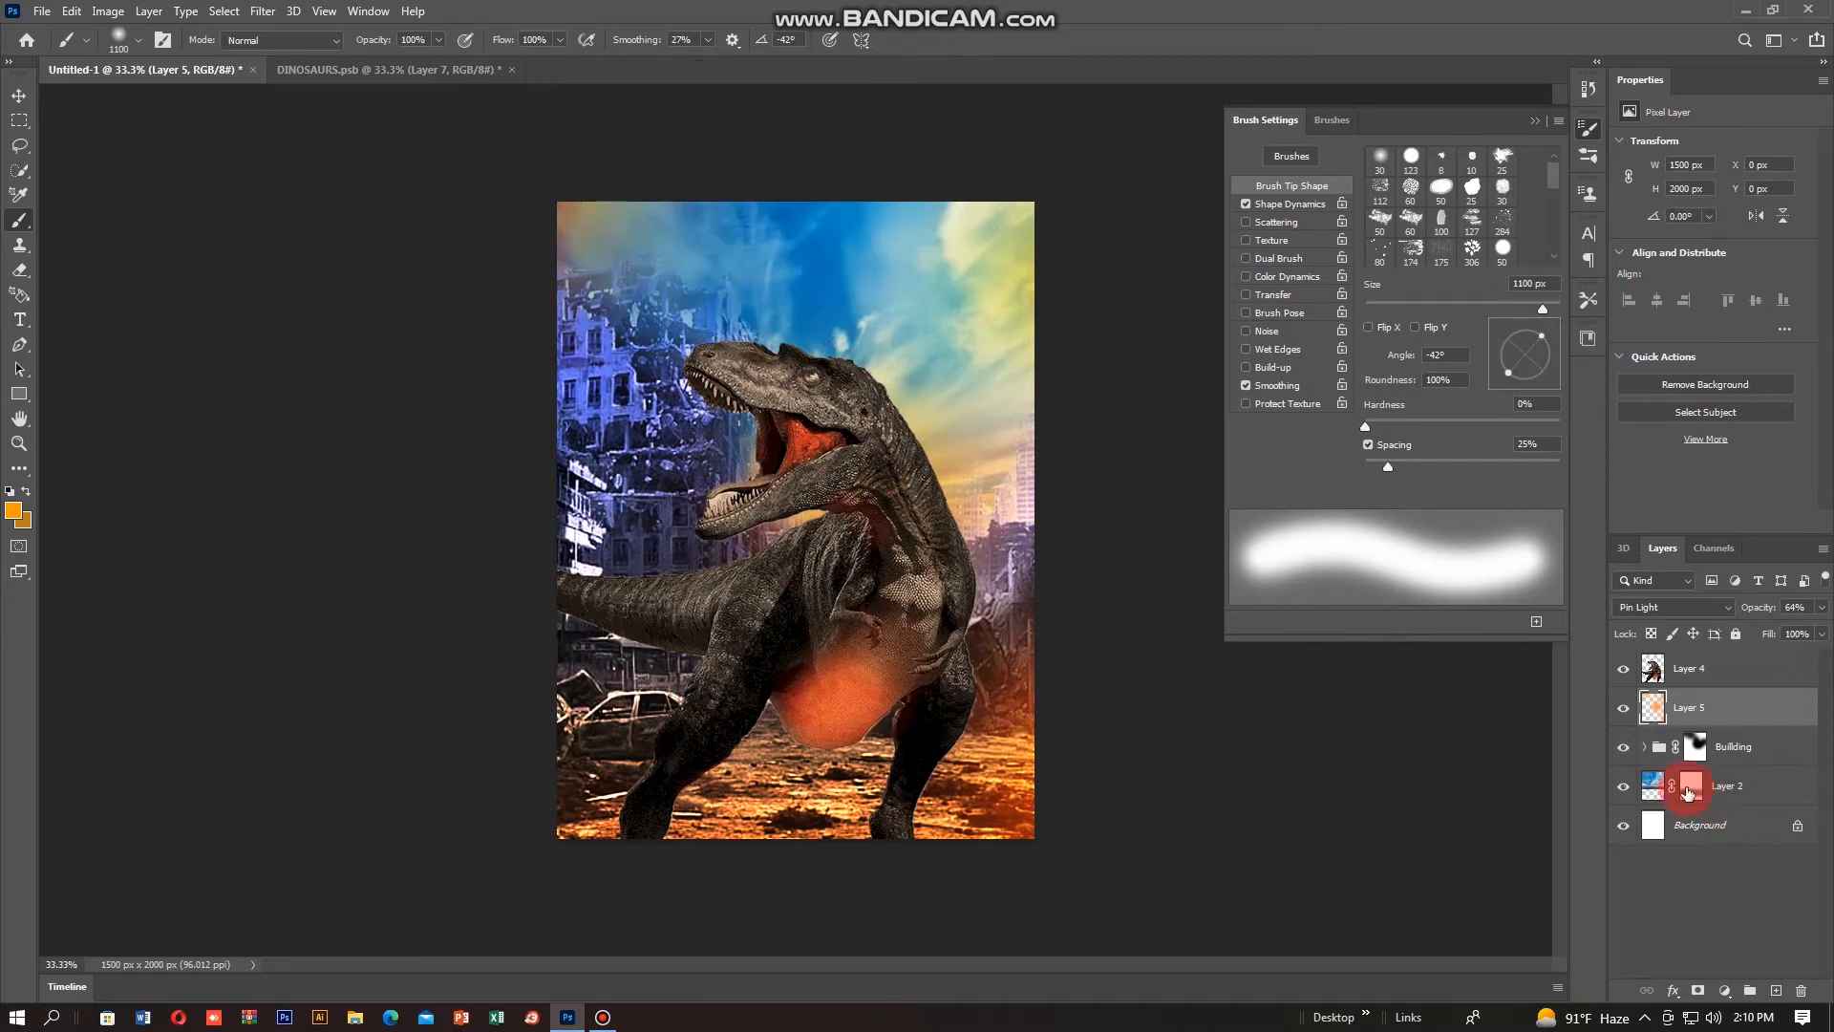
Step: Paint an orange glow at the dinosaur's open mouth on a new layer and transform it to about 1494 x 1334 px
{"action": "left_click", "coordinate": [1776, 999]}
{"action": "left_click", "coordinate": [697, 434]}
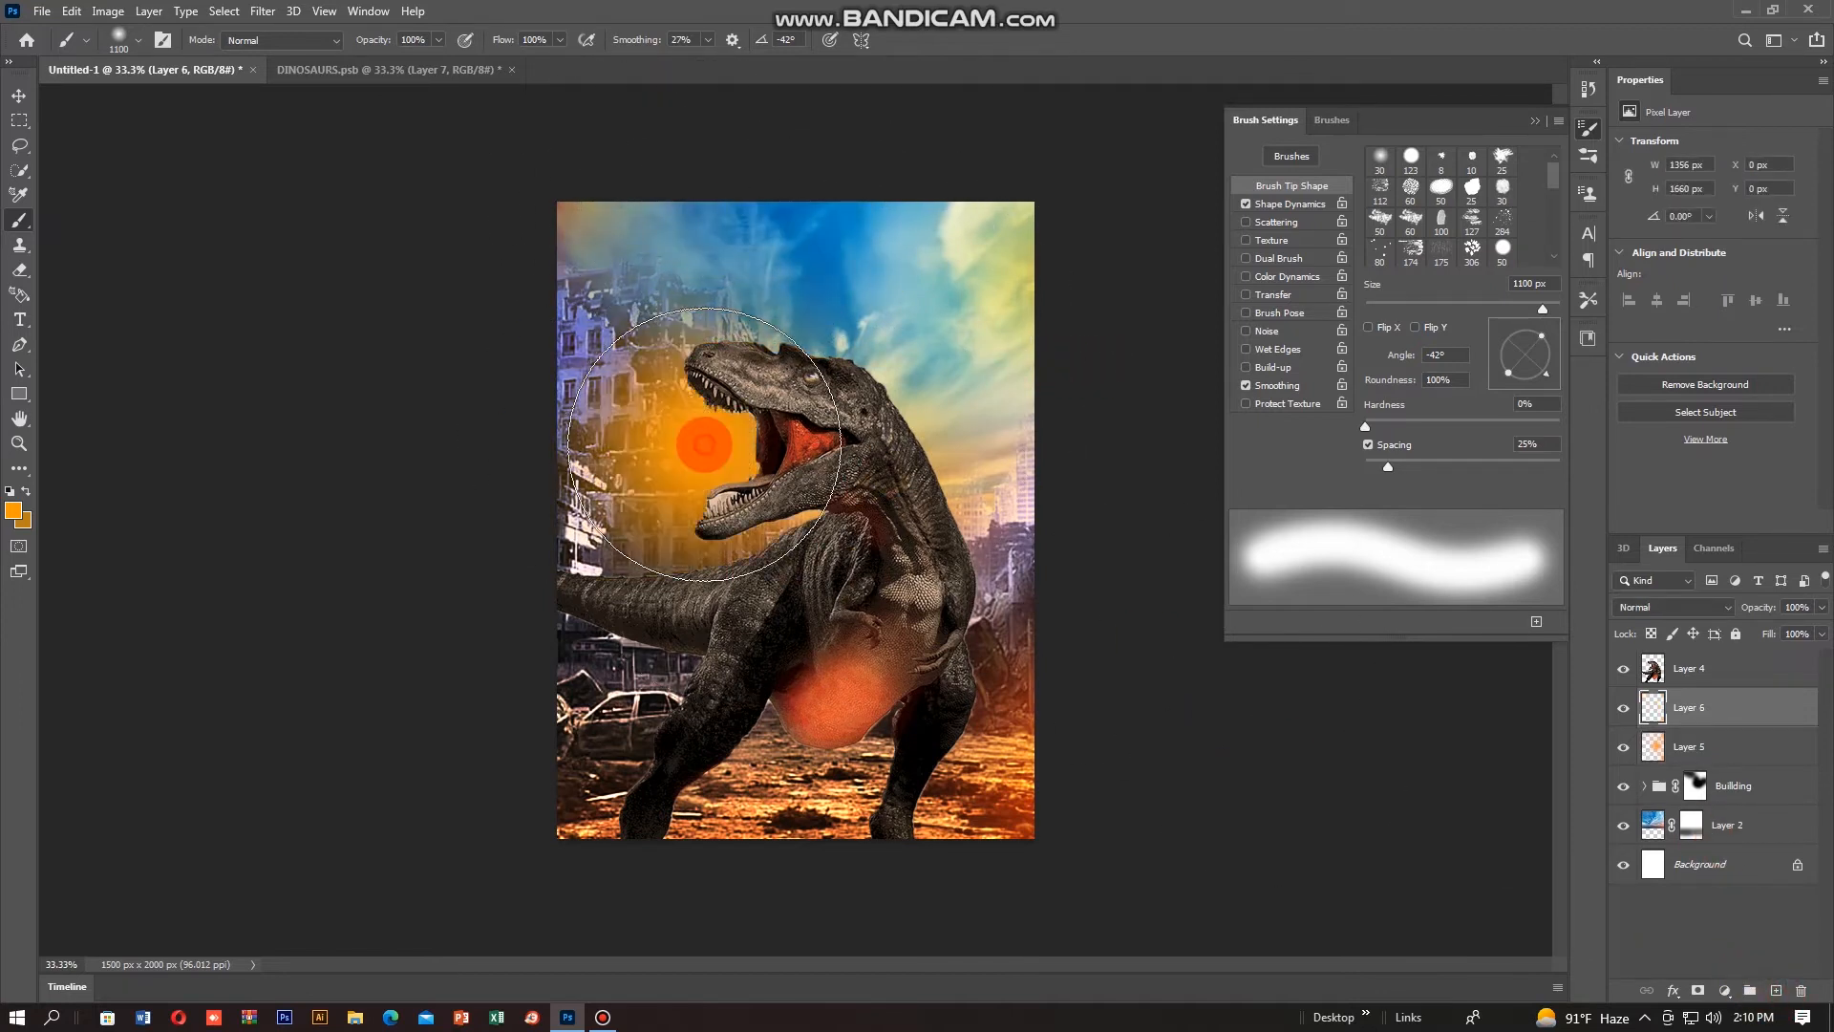
{"action": "key", "text": "ctrl+t"}
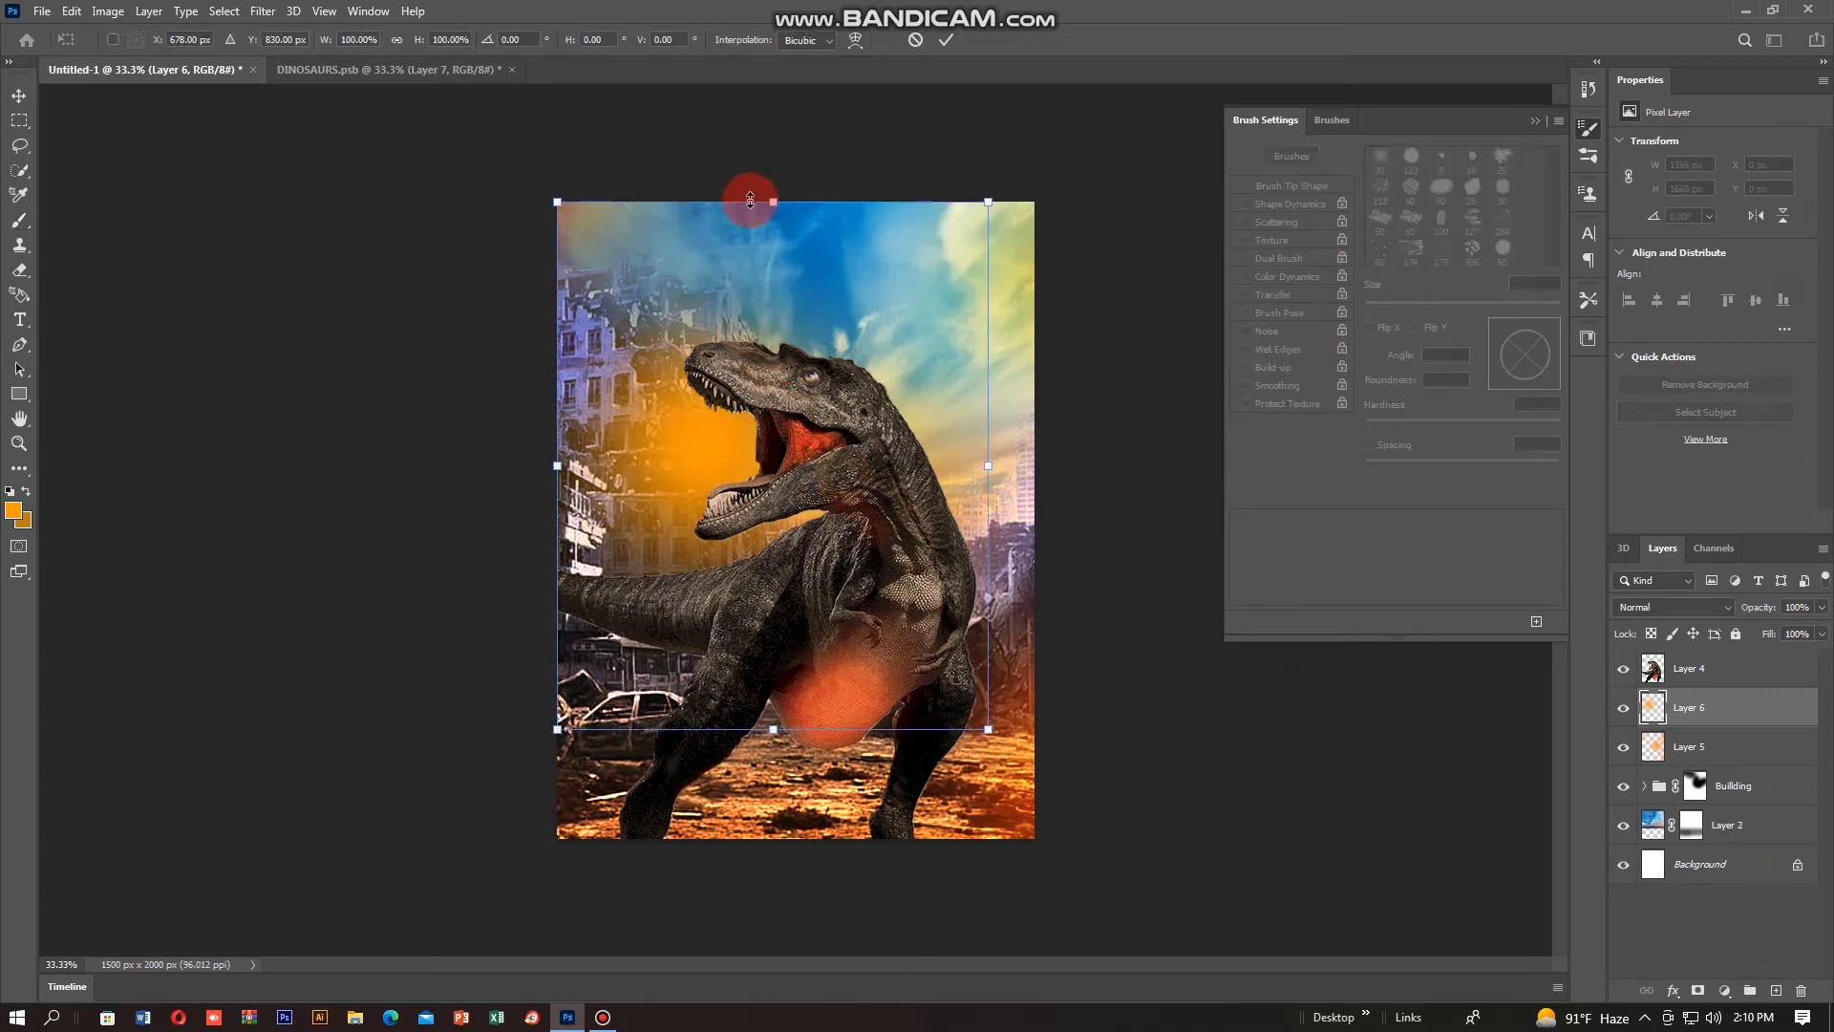
{"action": "left_click_drag", "start_coordinate": [773, 202], "coordinate": [771, 273]}
{"action": "mouse_move", "coordinate": [716, 424]}
{"action": "left_mouse_down"}
{"action": "mouse_move", "coordinate": [667, 418]}
{"action": "mouse_move", "coordinate": [693, 417]}
{"action": "left_mouse_up"}
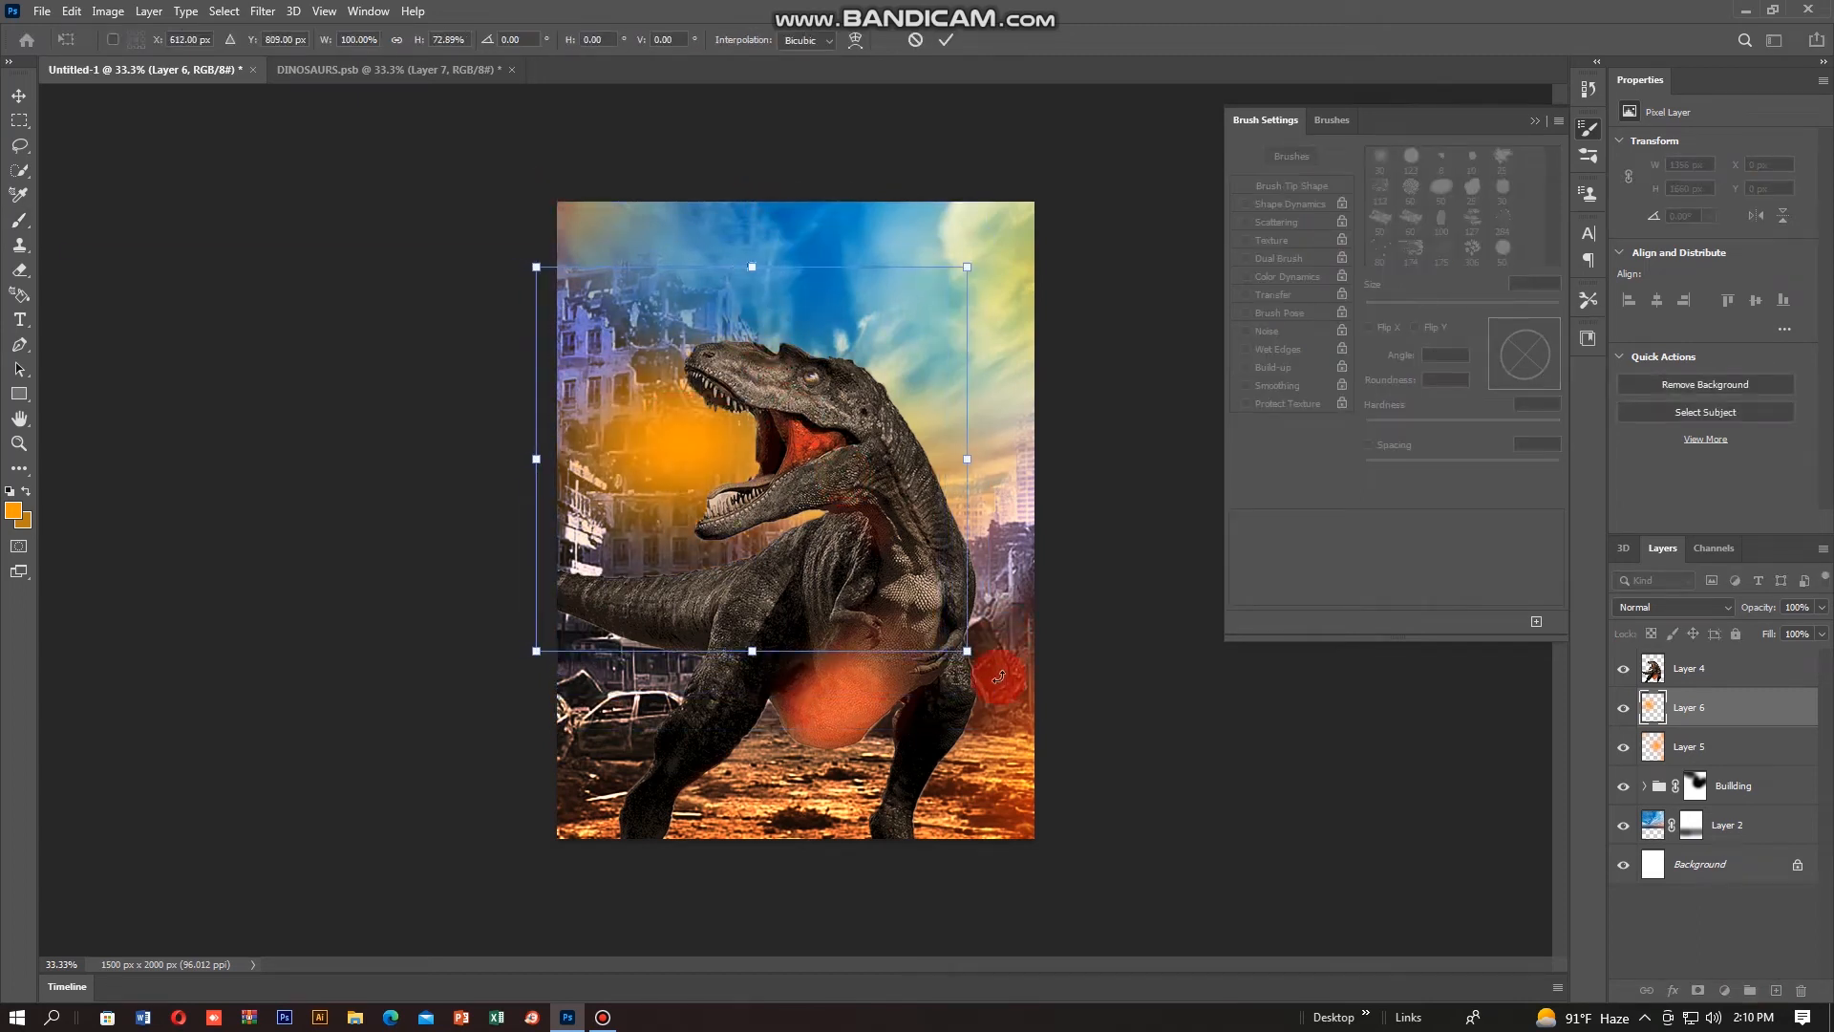
{"action": "left_click_drag", "start_coordinate": [965, 652], "coordinate": [984, 661]}
{"action": "key", "text": "Return"}
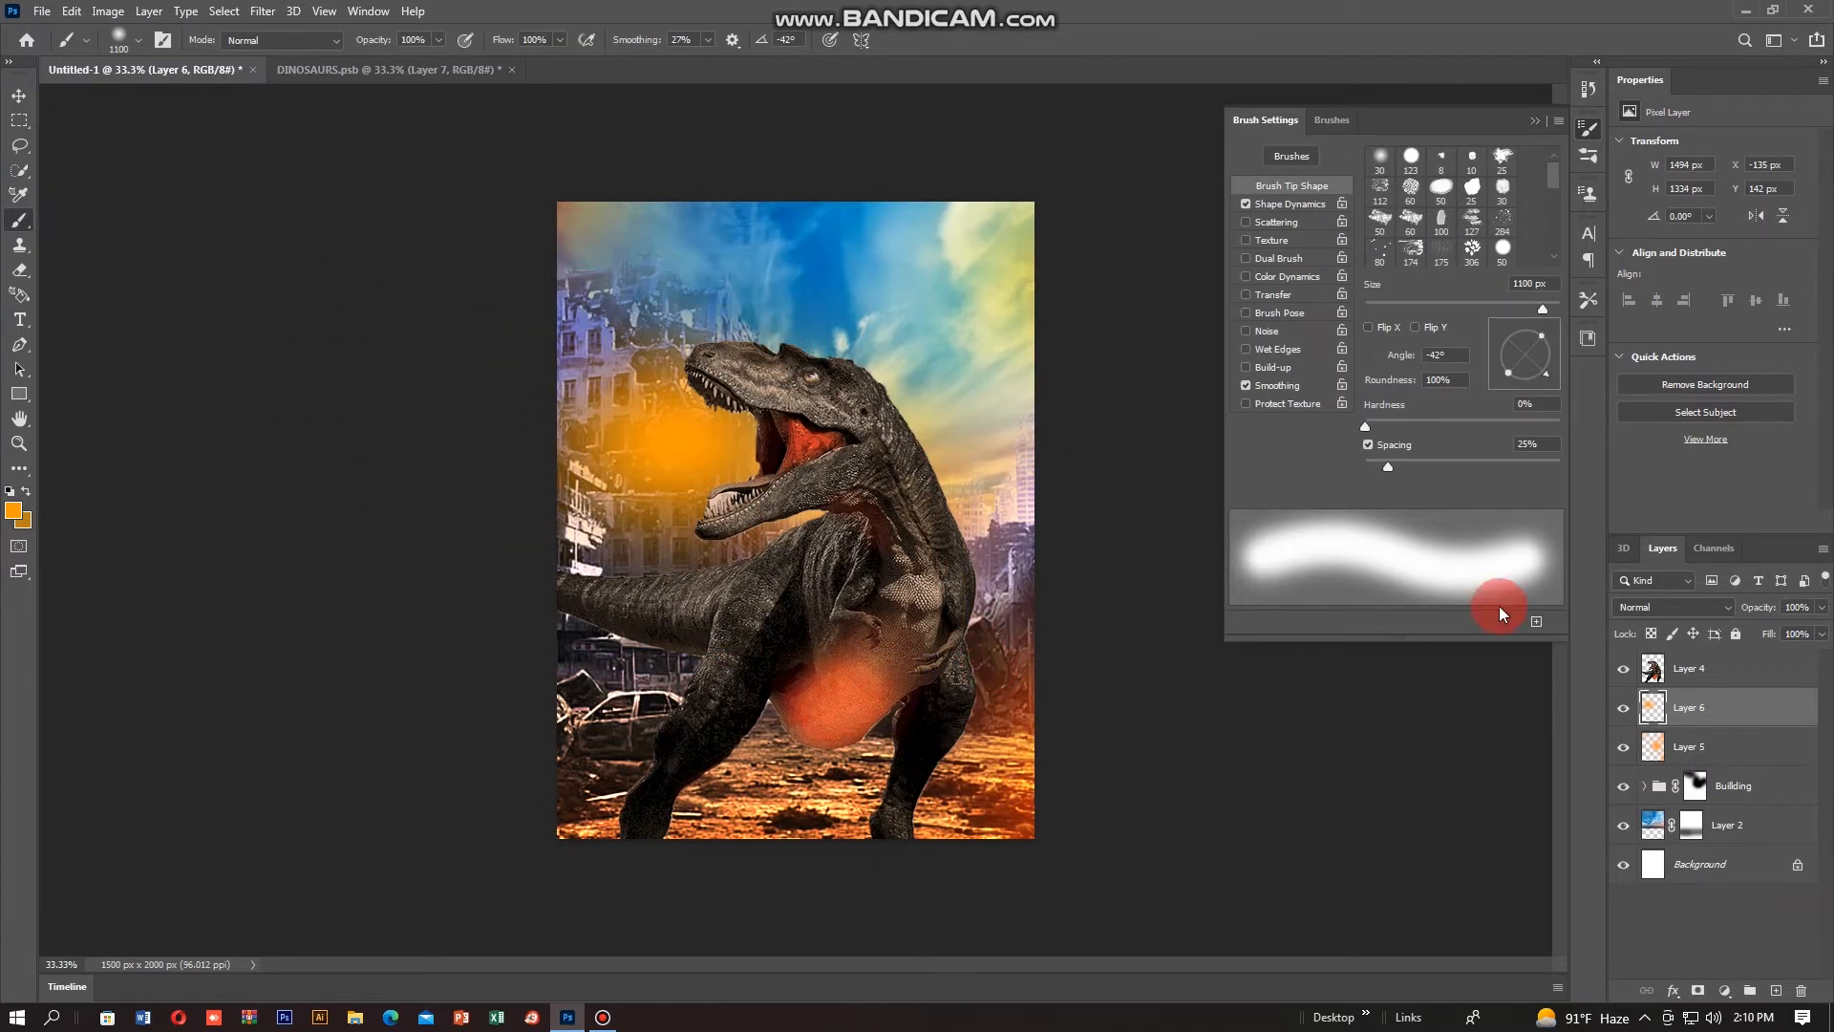
Step: Set the mouth glow layer to Hard Light blending and lower its opacity to 78%
{"action": "left_click", "coordinate": [1651, 608]}
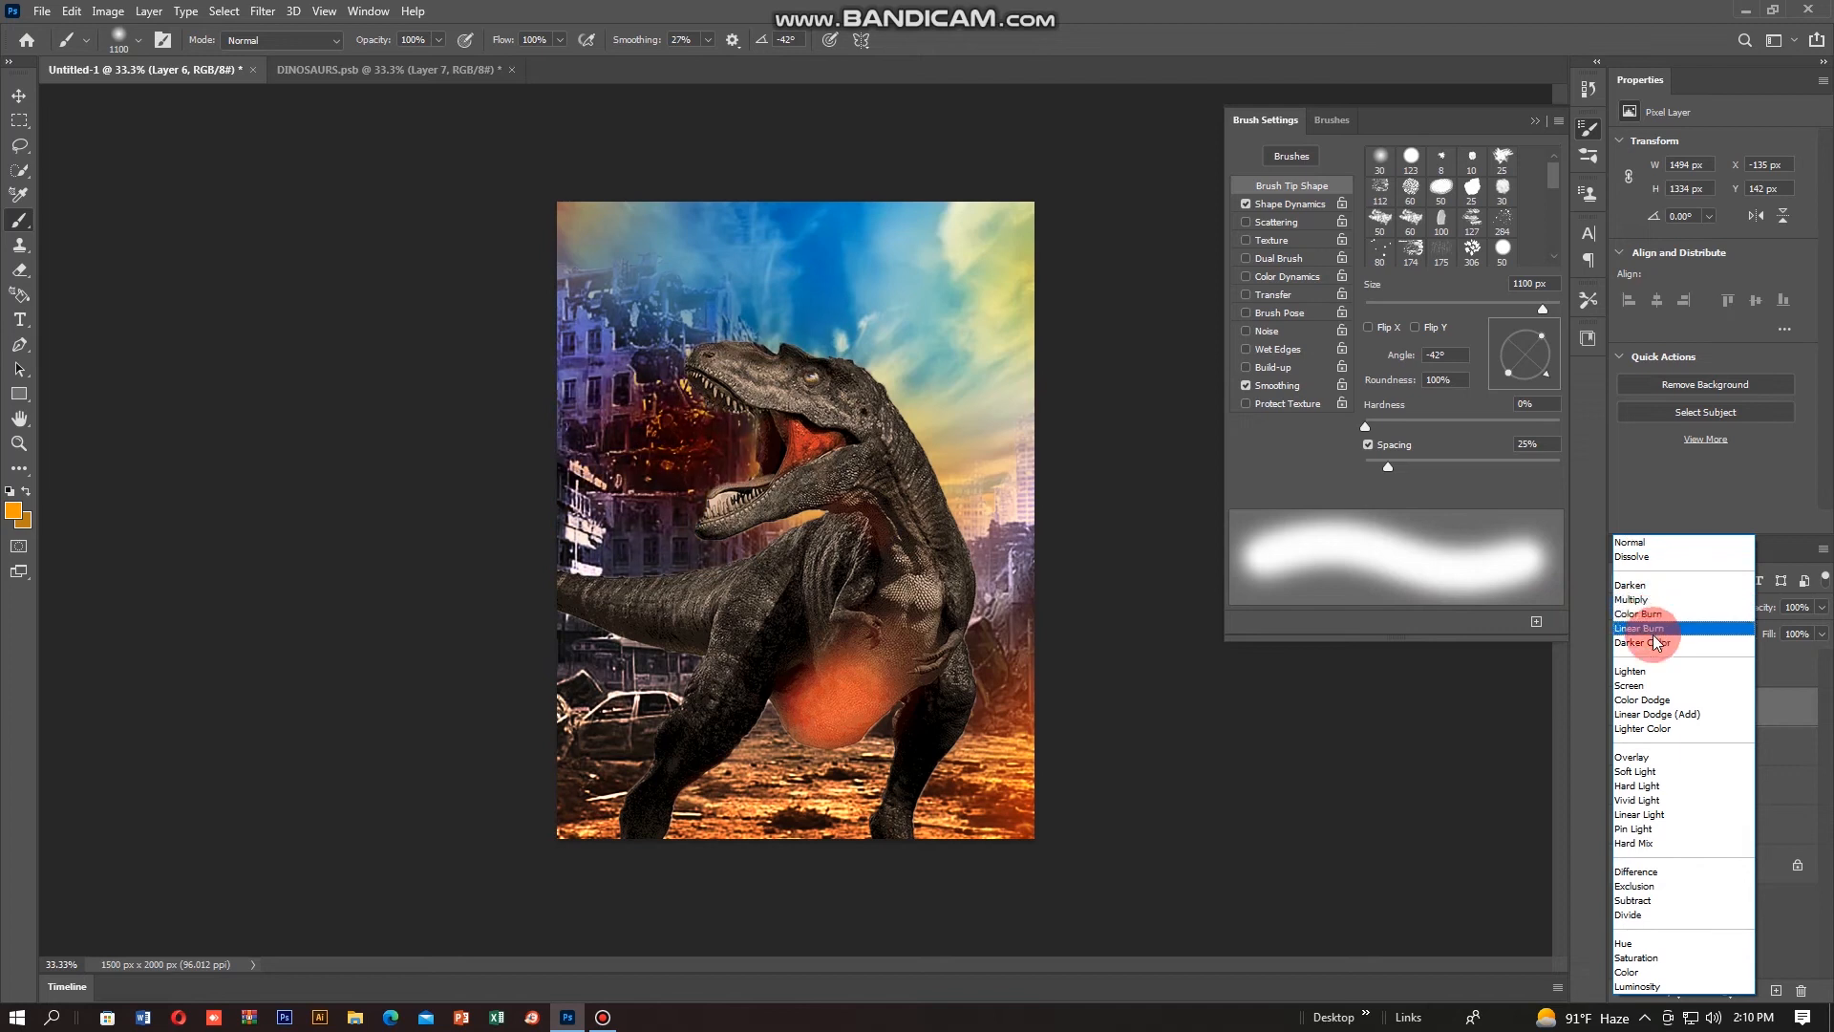
{"action": "left_click", "coordinate": [1664, 783]}
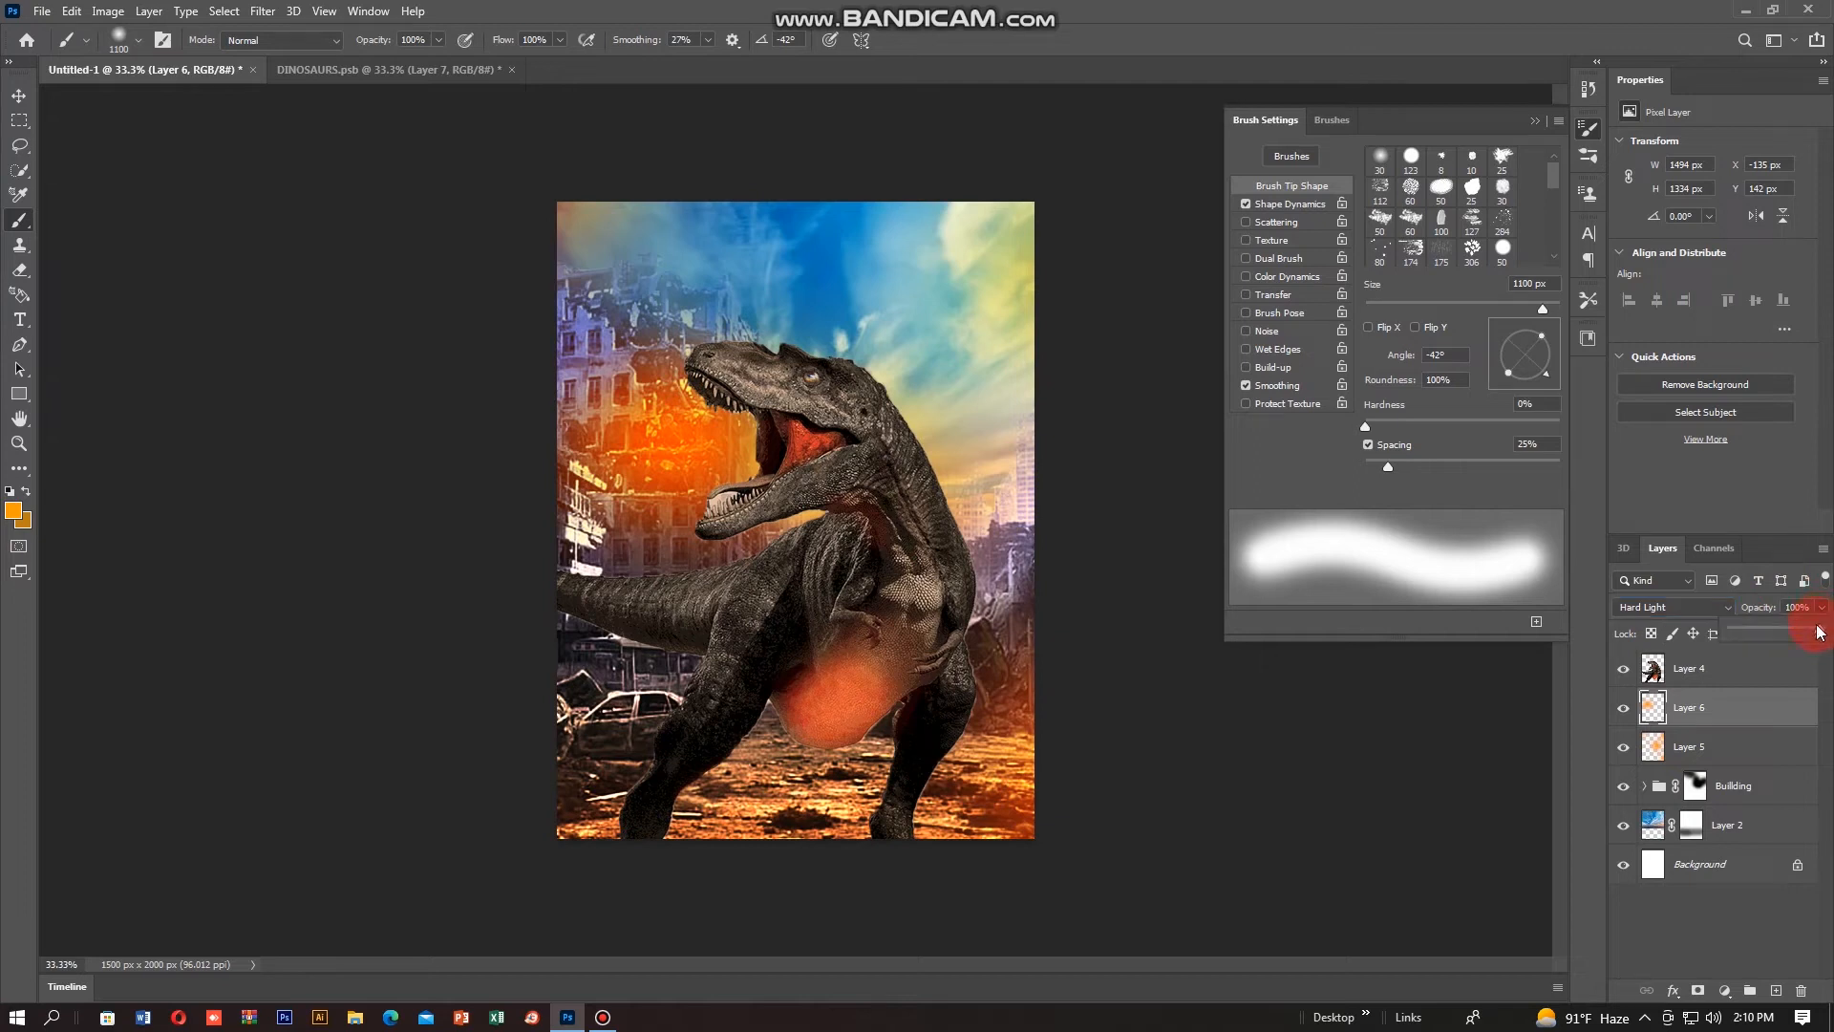
{"action": "left_click_drag", "start_coordinate": [1794, 627], "coordinate": [1800, 630]}
{"action": "left_click_drag", "start_coordinate": [1274, 791], "coordinate": [1313, 767]}
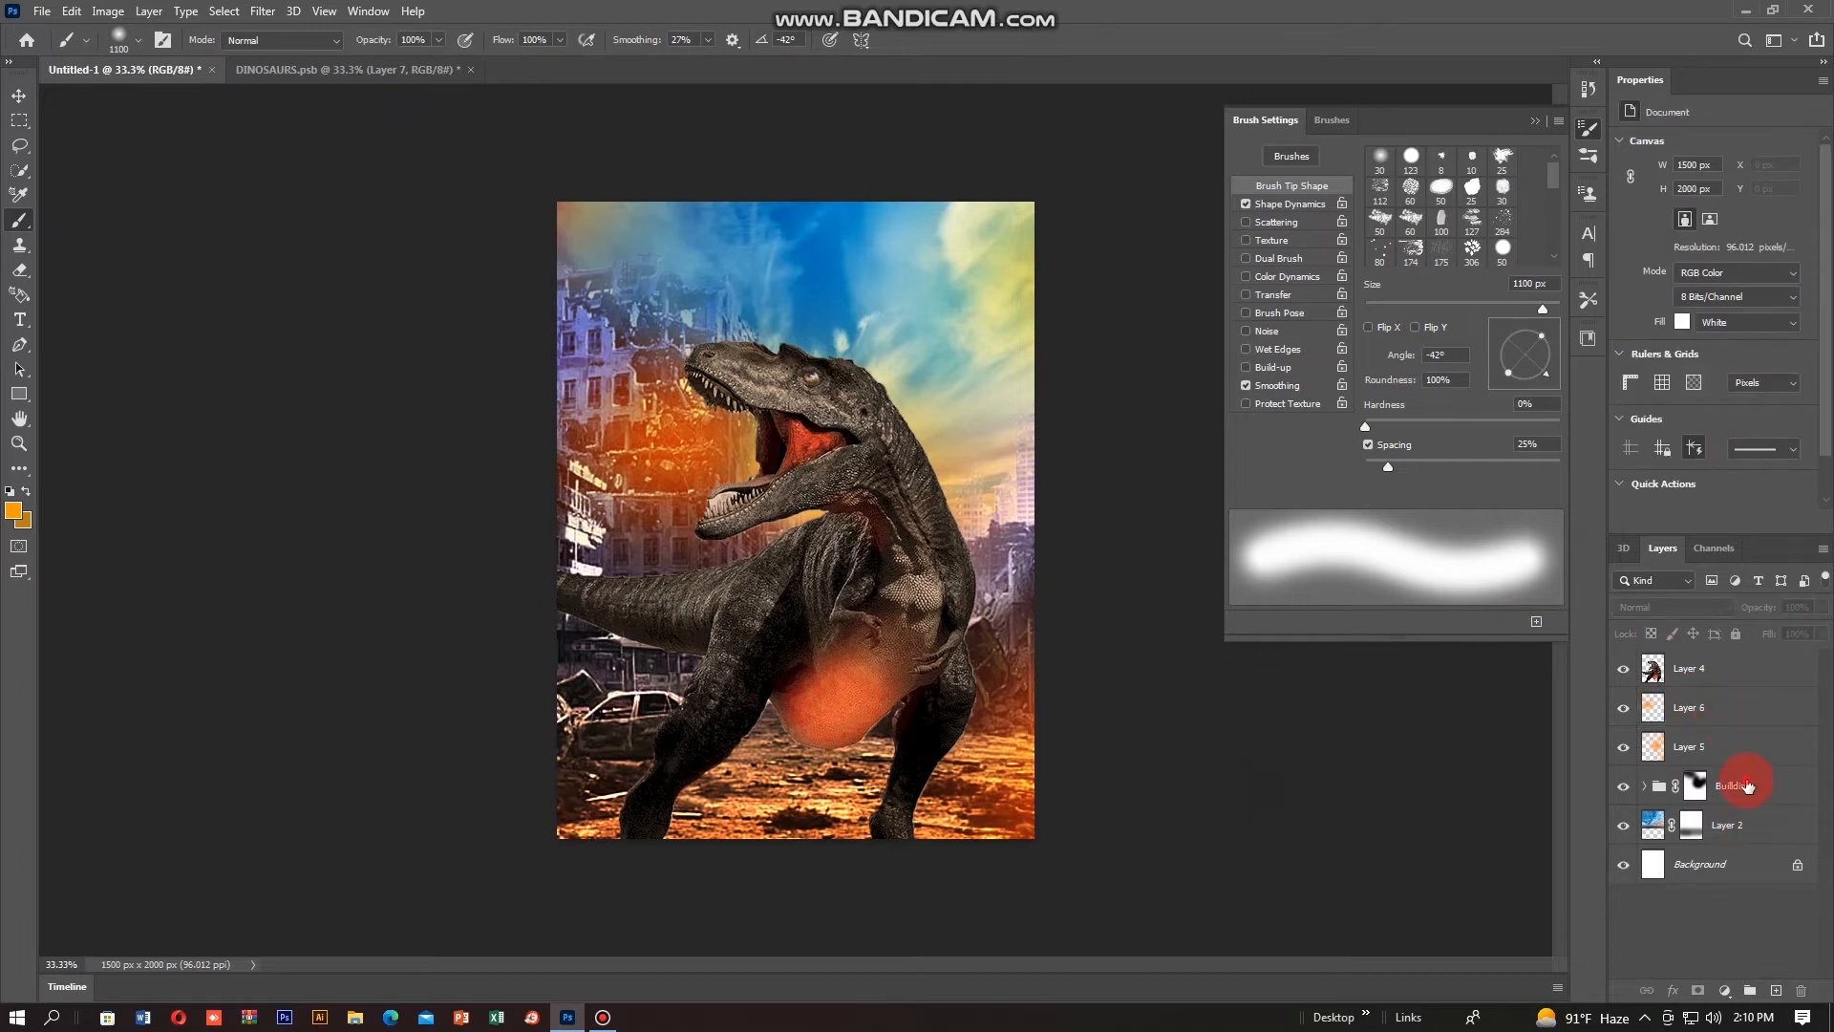
Step: Add a new layer above the mouth glow layer and move it above the dinosaur layer
{"action": "left_click", "coordinate": [1704, 782]}
{"action": "left_click", "coordinate": [1730, 762]}
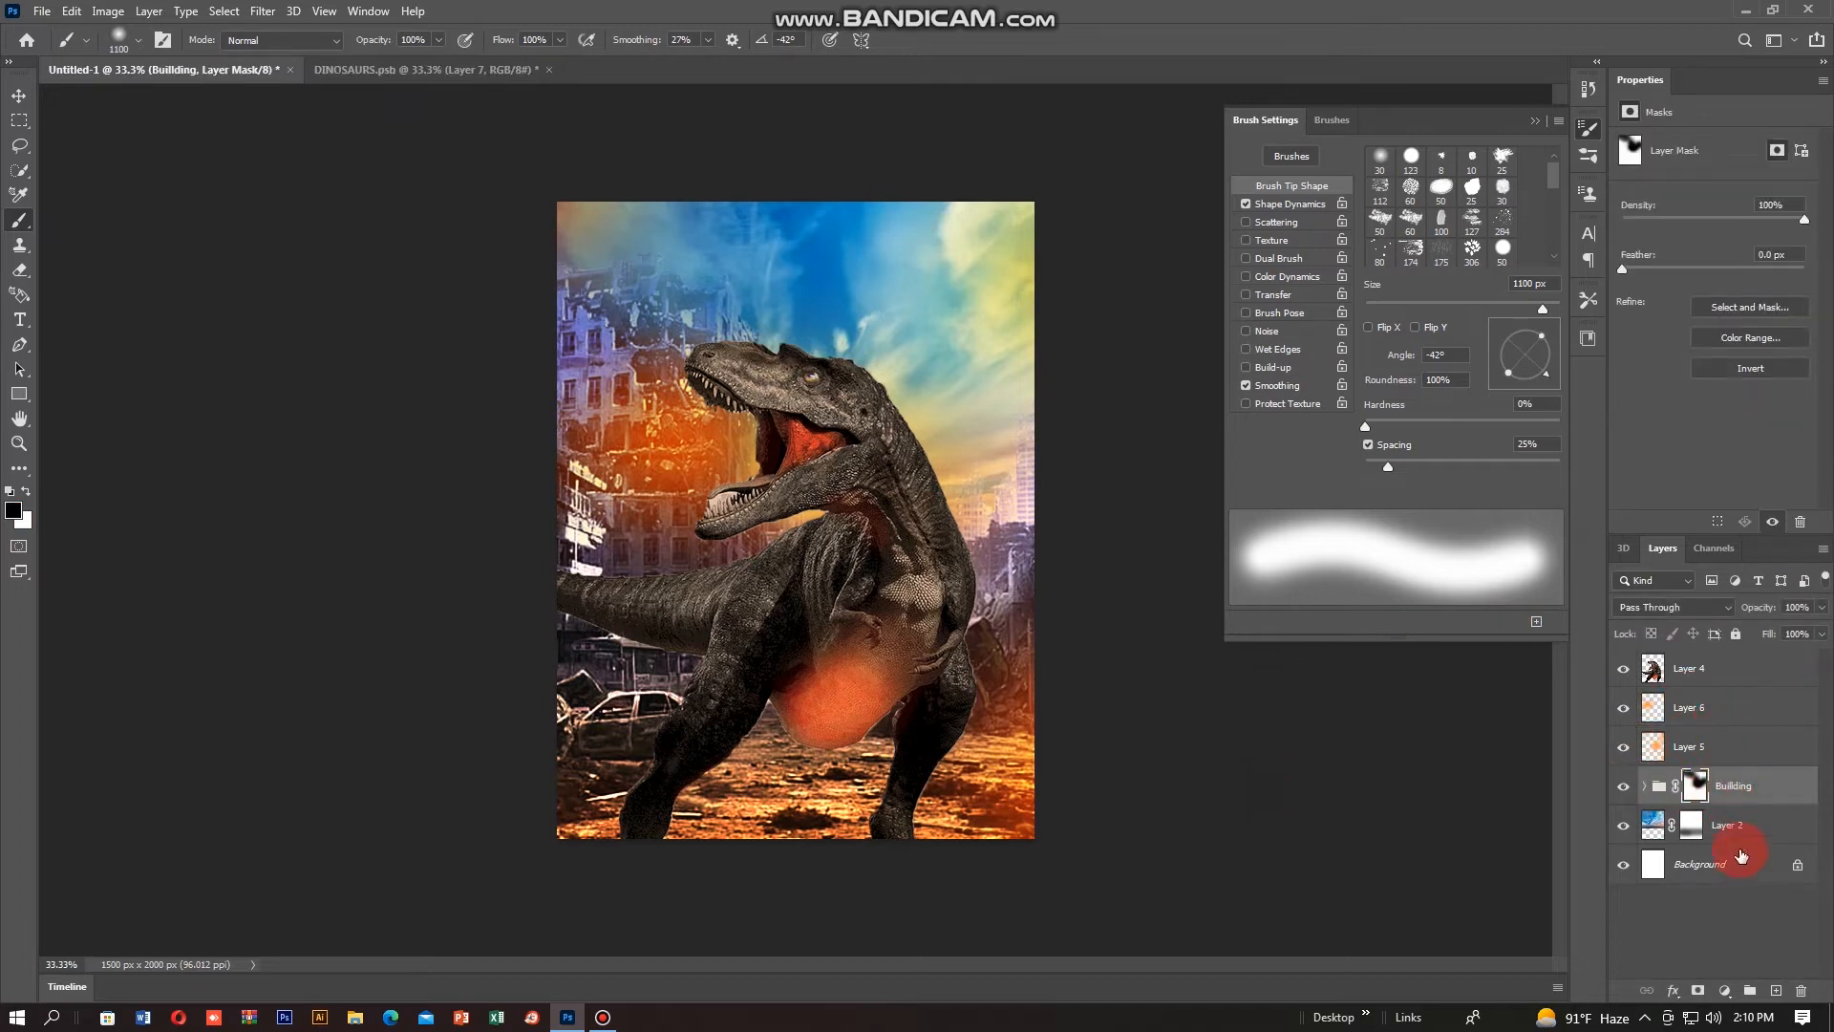
{"action": "left_click", "coordinate": [1722, 707]}
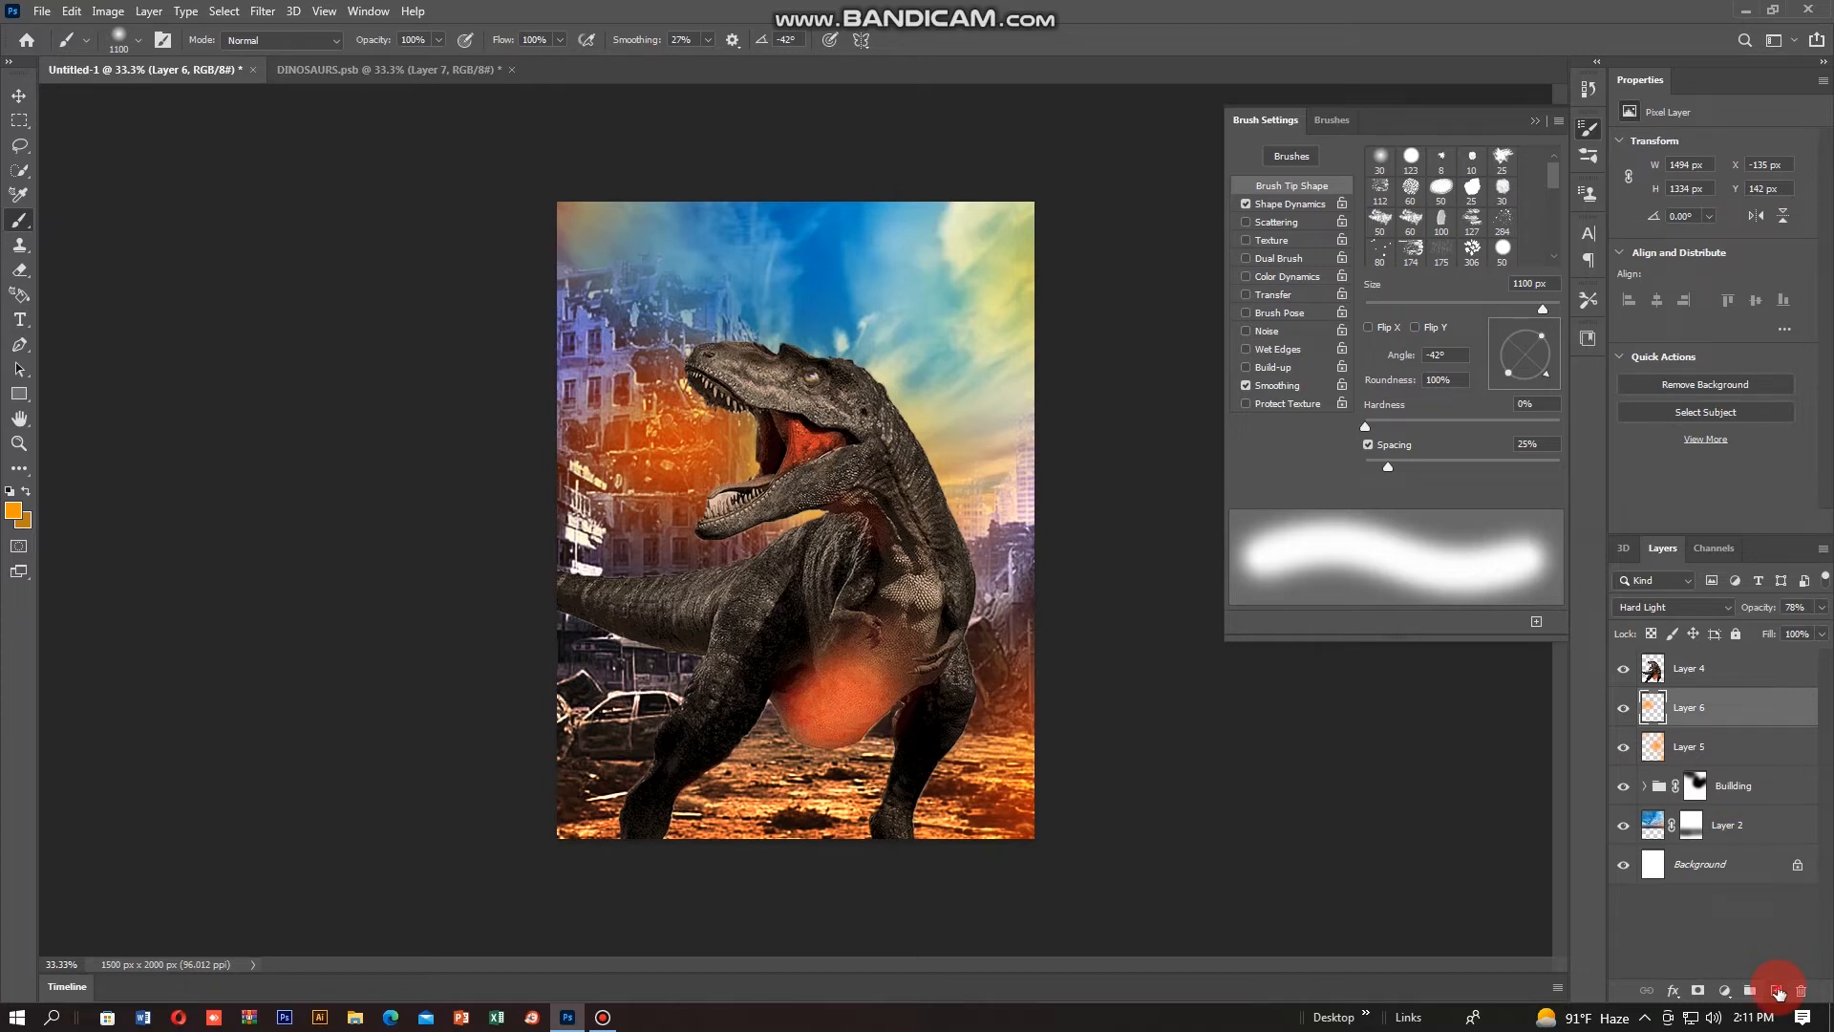
{"action": "left_click", "coordinate": [1776, 991]}
{"action": "left_click_drag", "start_coordinate": [1724, 716], "coordinate": [1723, 663]}
Step: Paint a soft dark blue (#0c0c62) fade across the bottom of the poster on the topmost layer
{"action": "left_click", "coordinate": [16, 513]}
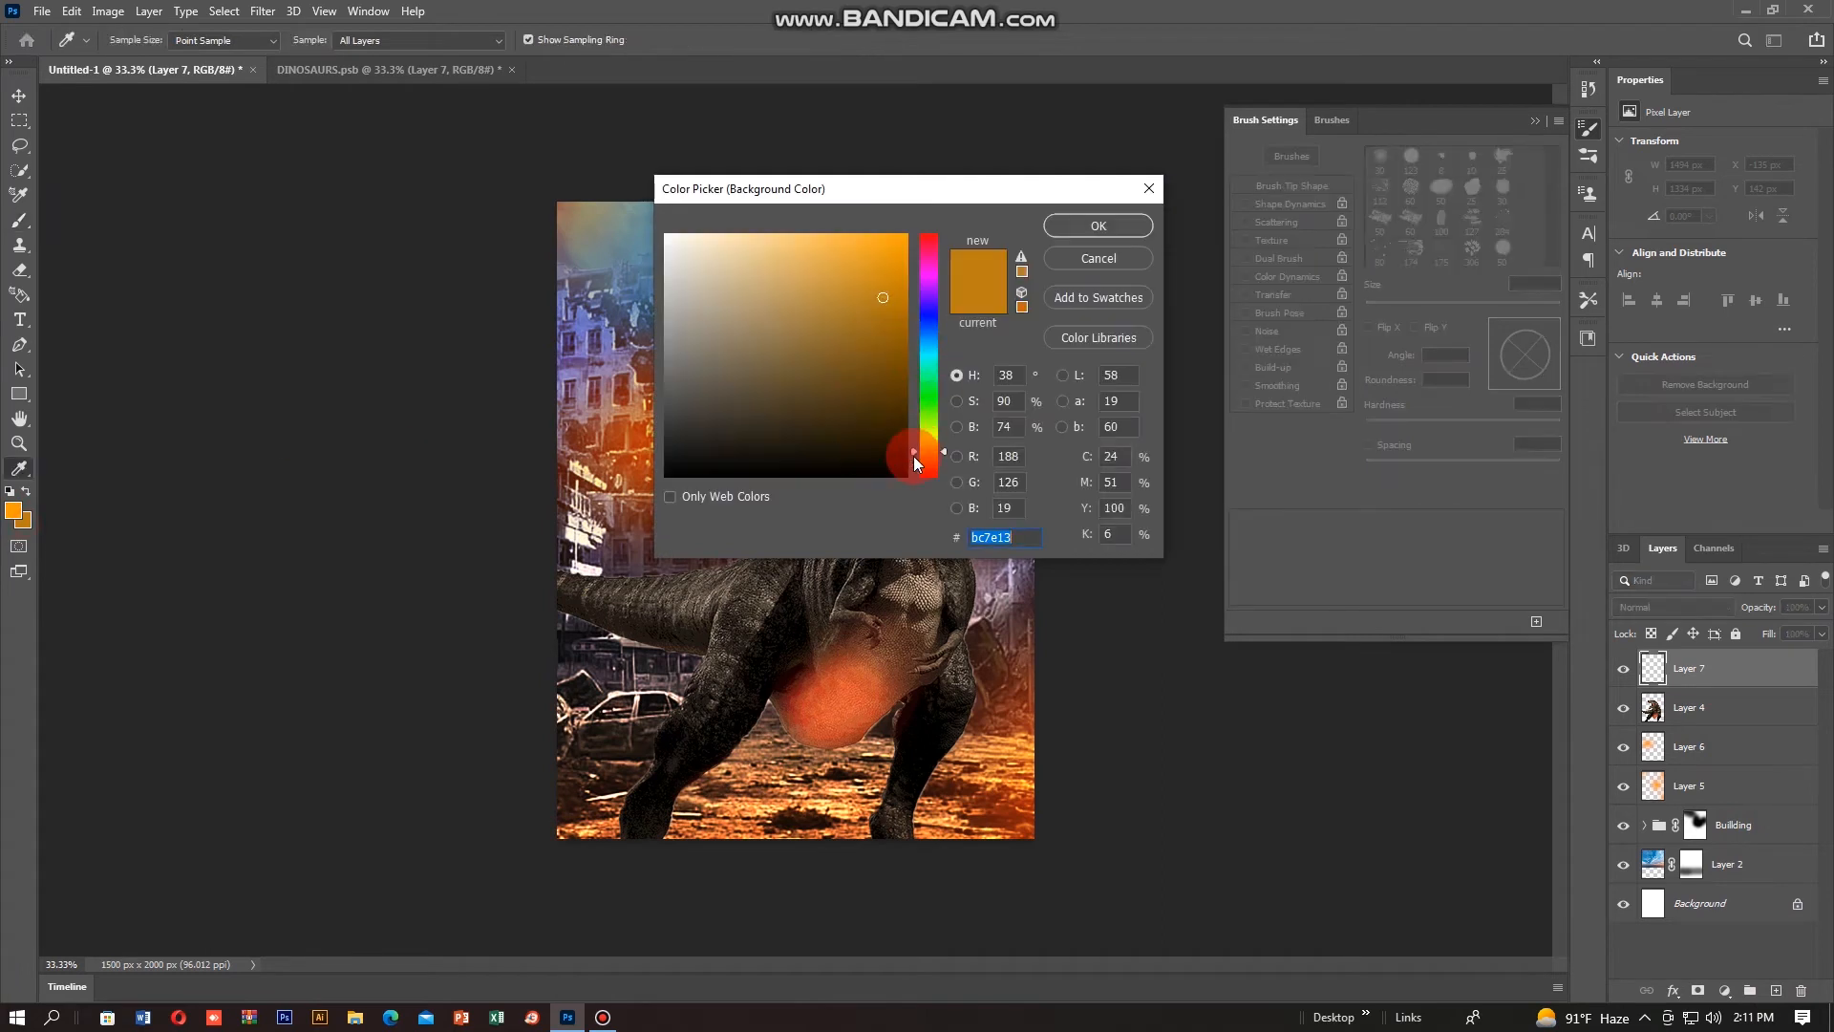
{"action": "left_click_drag", "start_coordinate": [913, 463], "coordinate": [876, 382]}
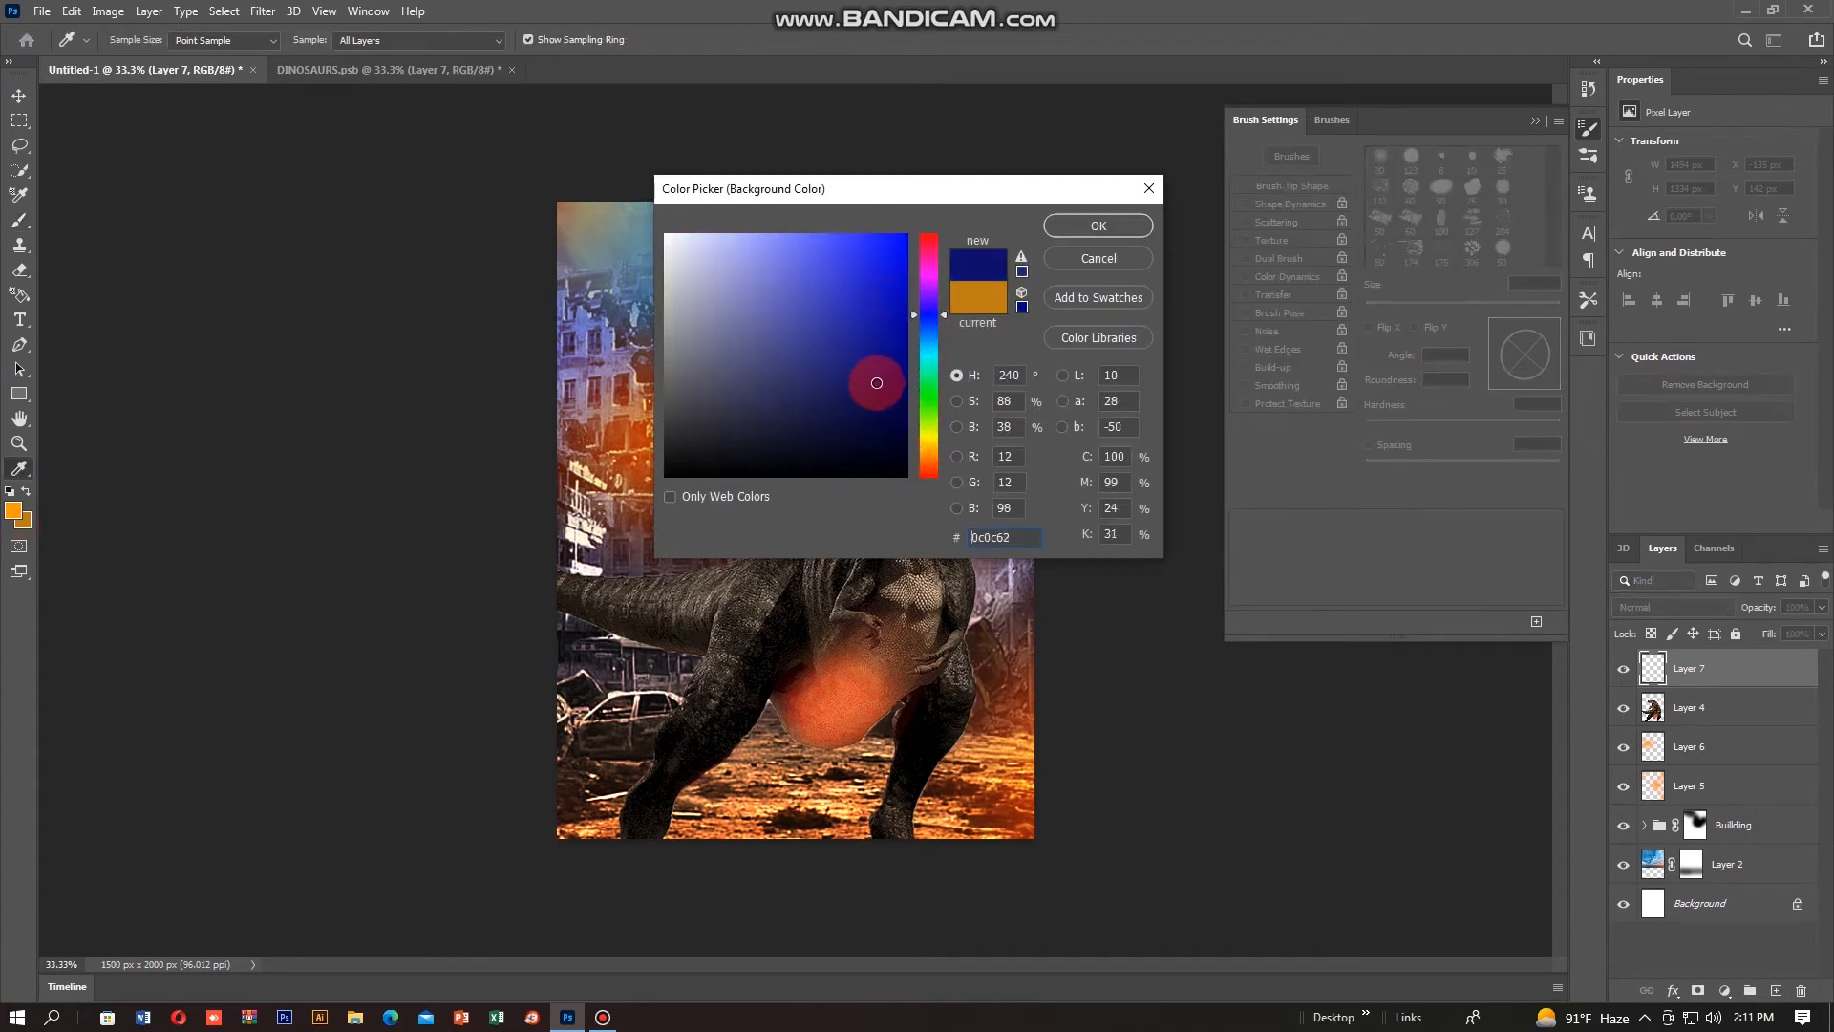
{"action": "left_click", "coordinate": [1099, 225]}
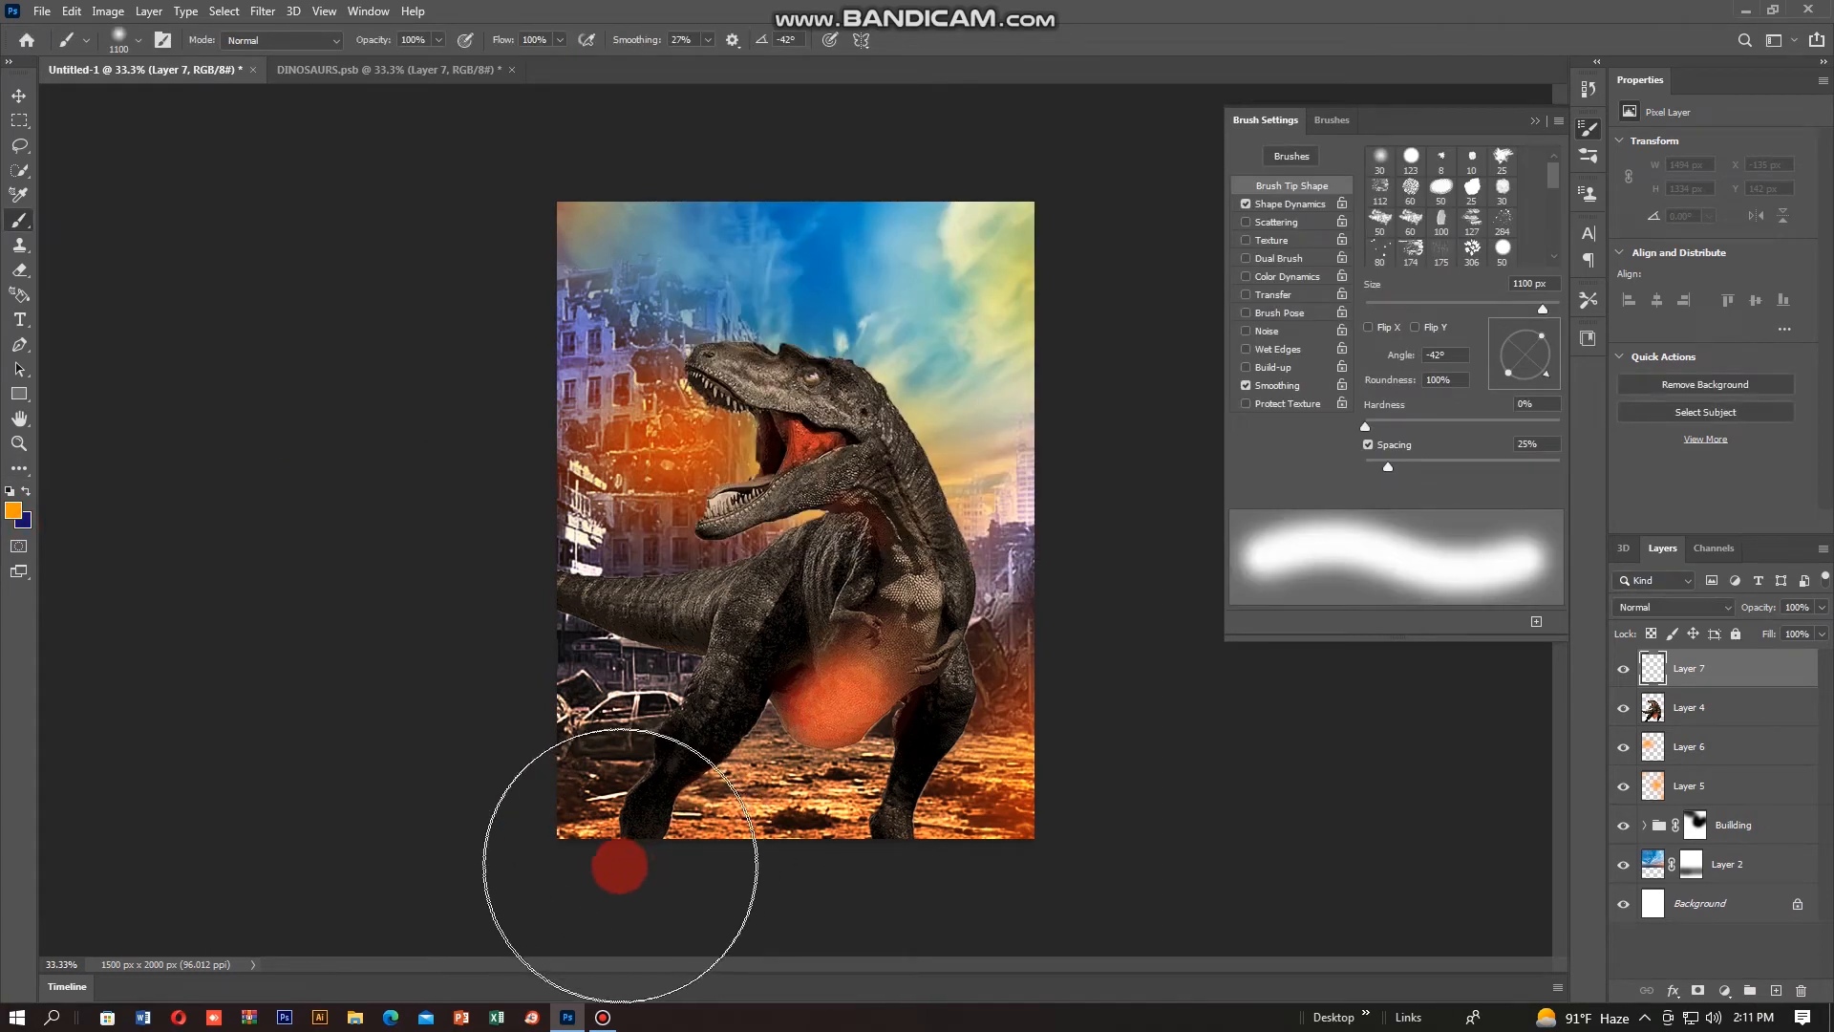
{"action": "left_click", "coordinate": [25, 491]}
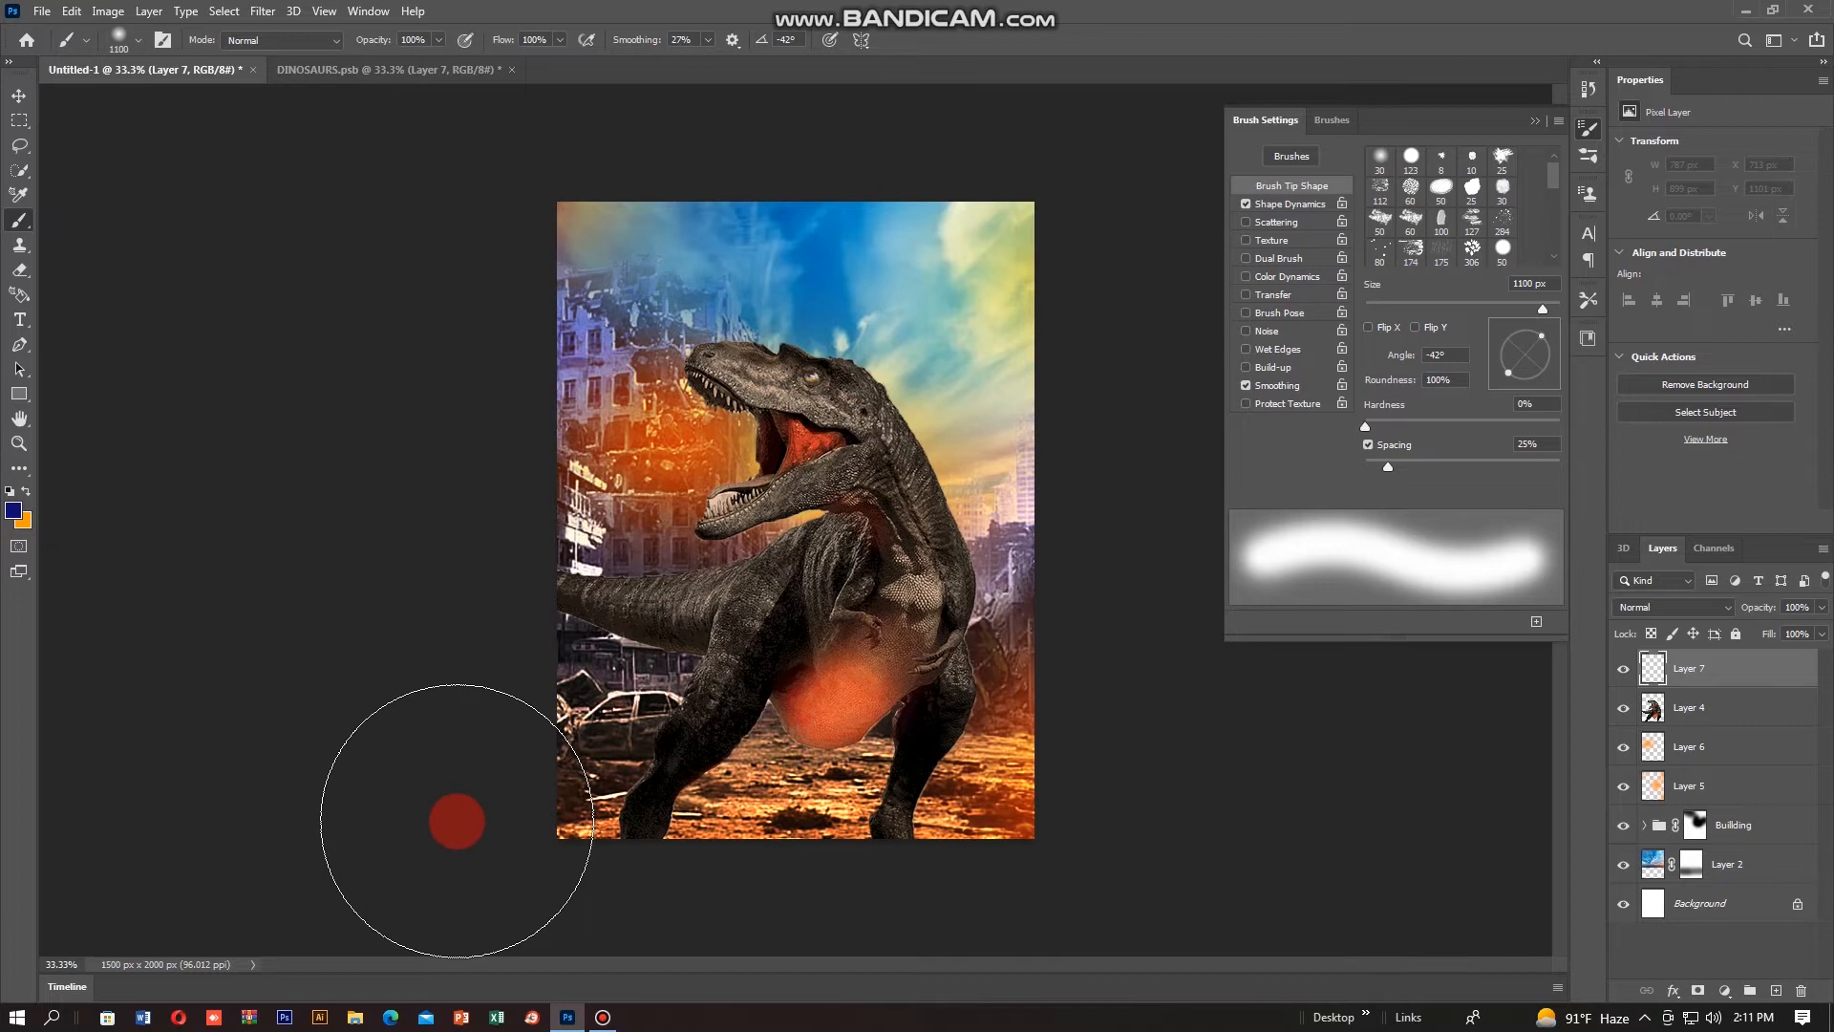
{"action": "left_click_drag", "start_coordinate": [456, 821], "coordinate": [1114, 835]}
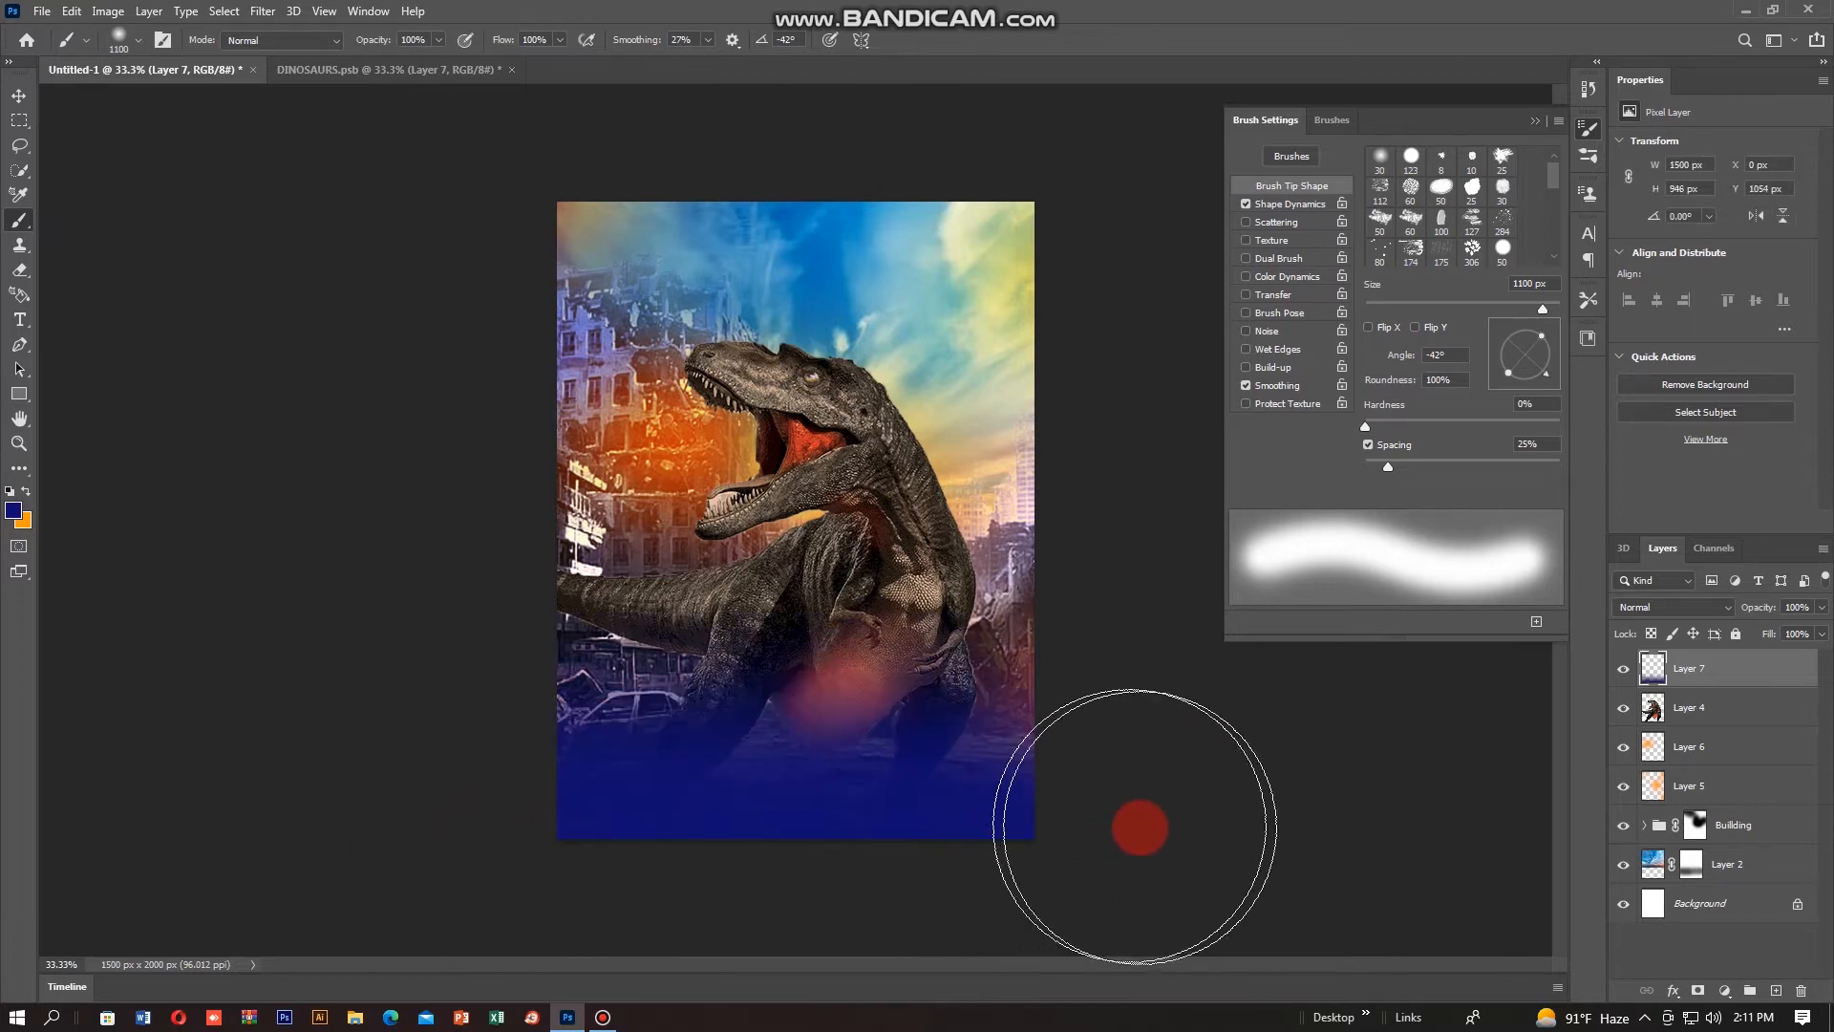
Step: Lower the dark blue fade layer's opacity to 92% and keep its blending mode at Normal
{"action": "left_click", "coordinate": [1793, 672]}
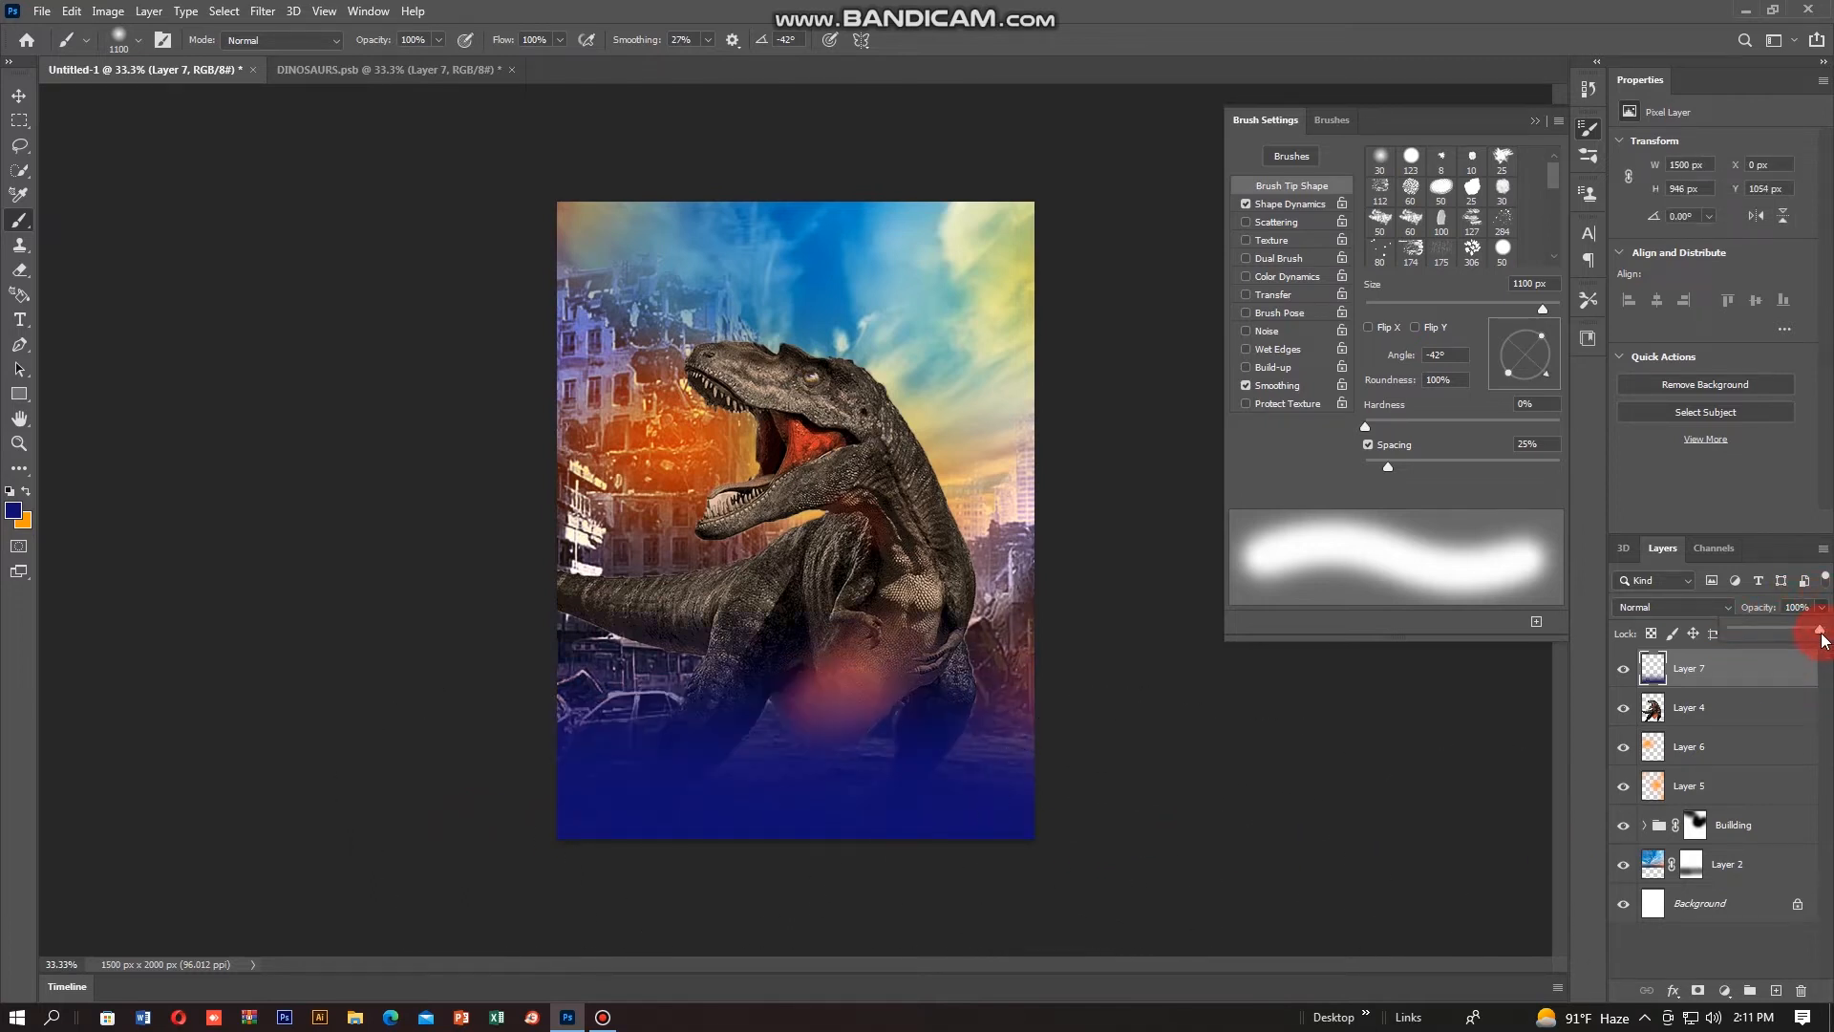
{"action": "left_click_drag", "start_coordinate": [1822, 640], "coordinate": [1812, 640]}
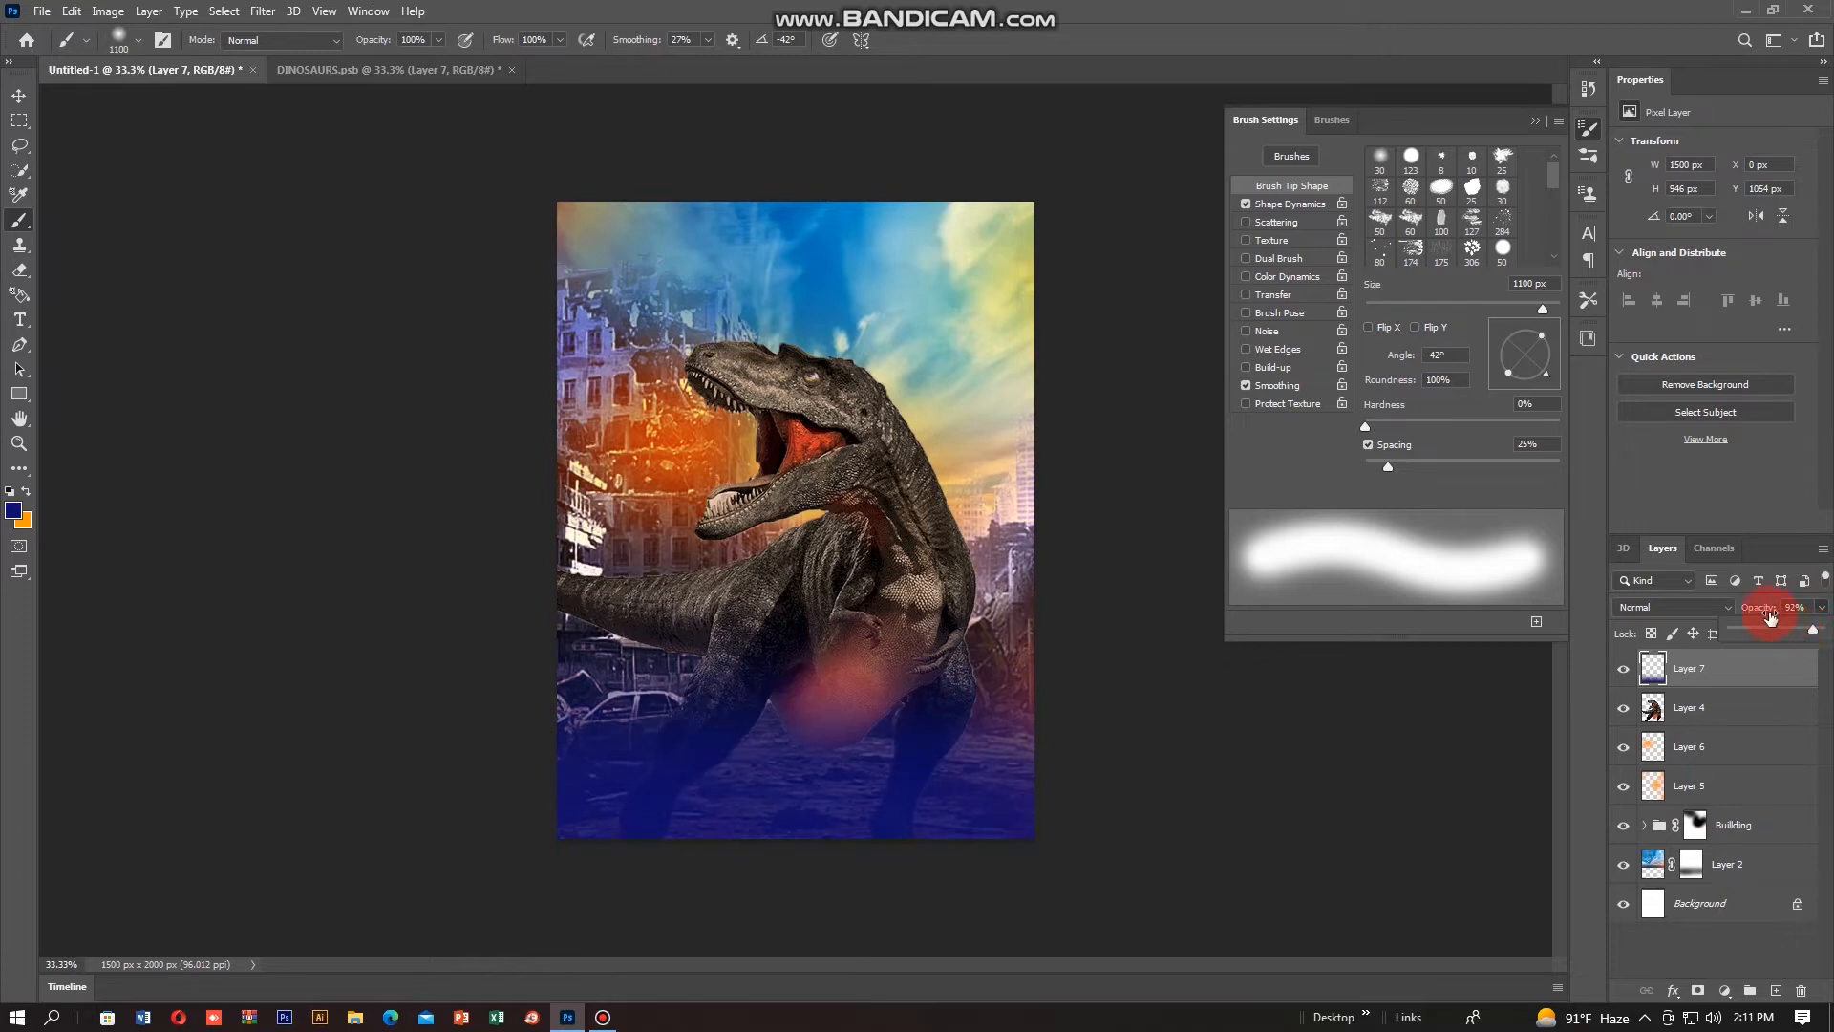
{"action": "left_click", "coordinate": [1711, 604]}
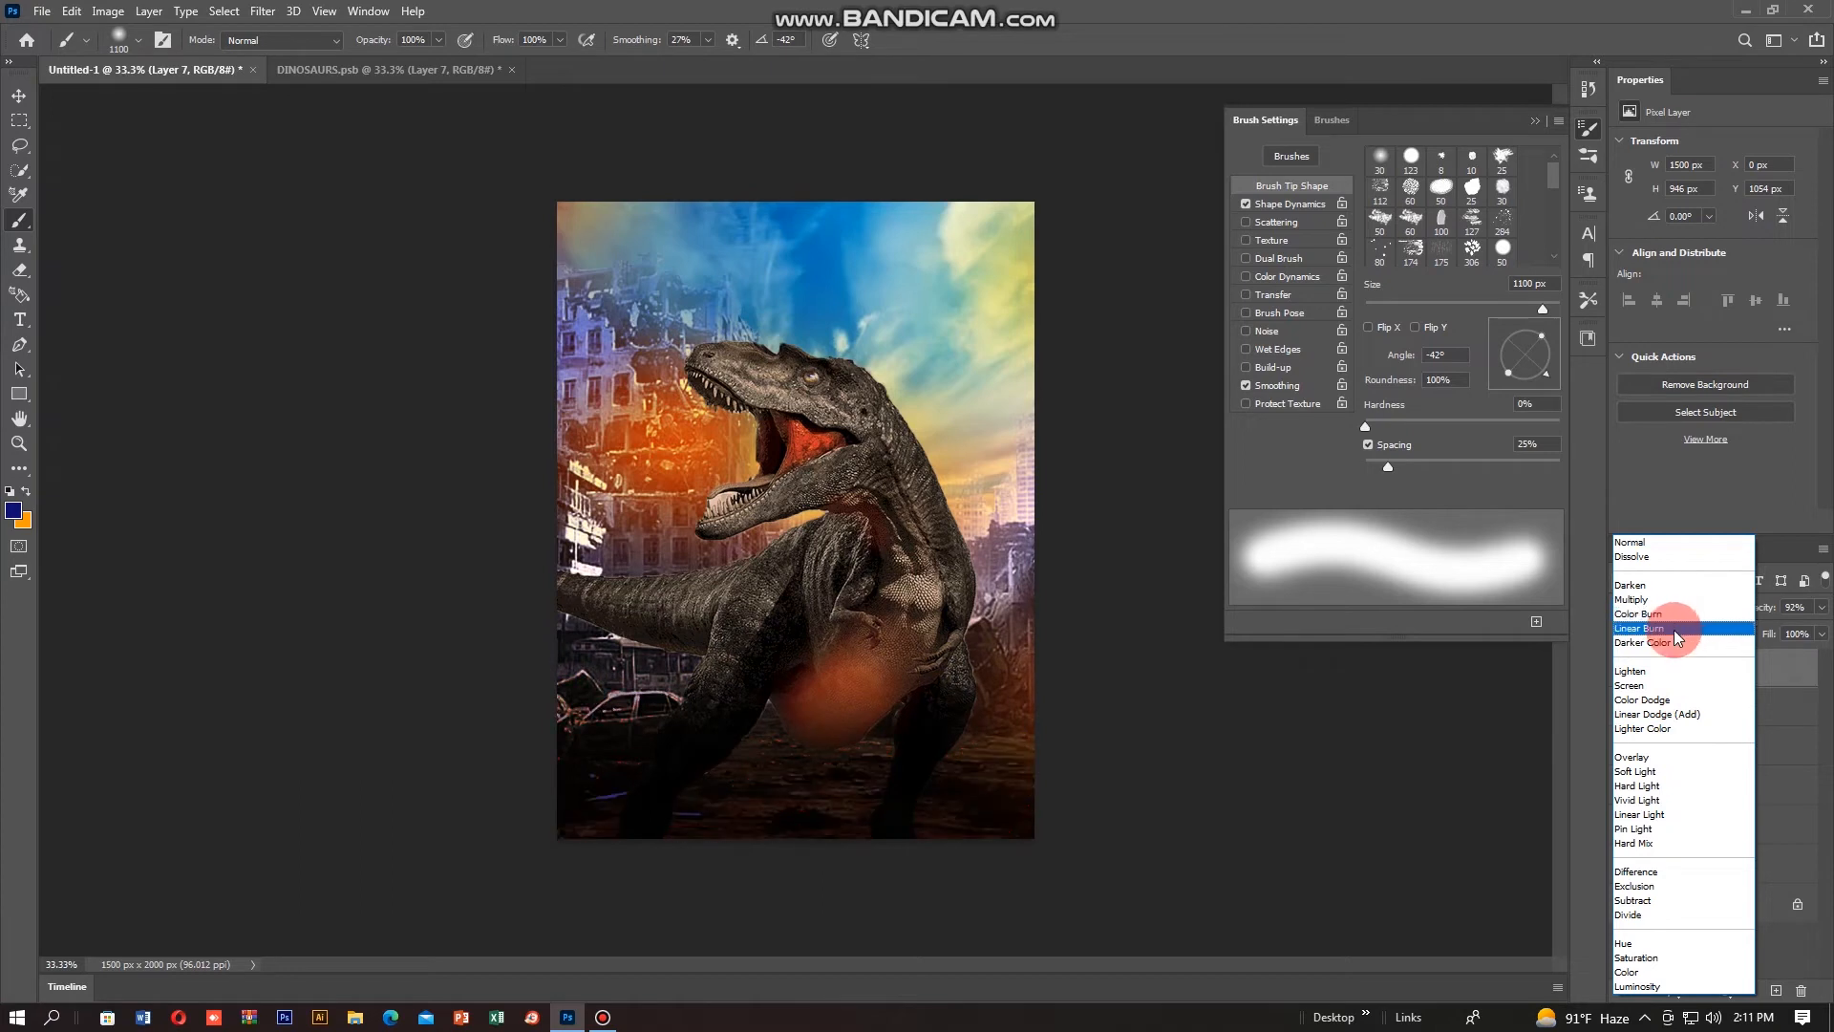
{"action": "left_click", "coordinate": [1679, 548]}
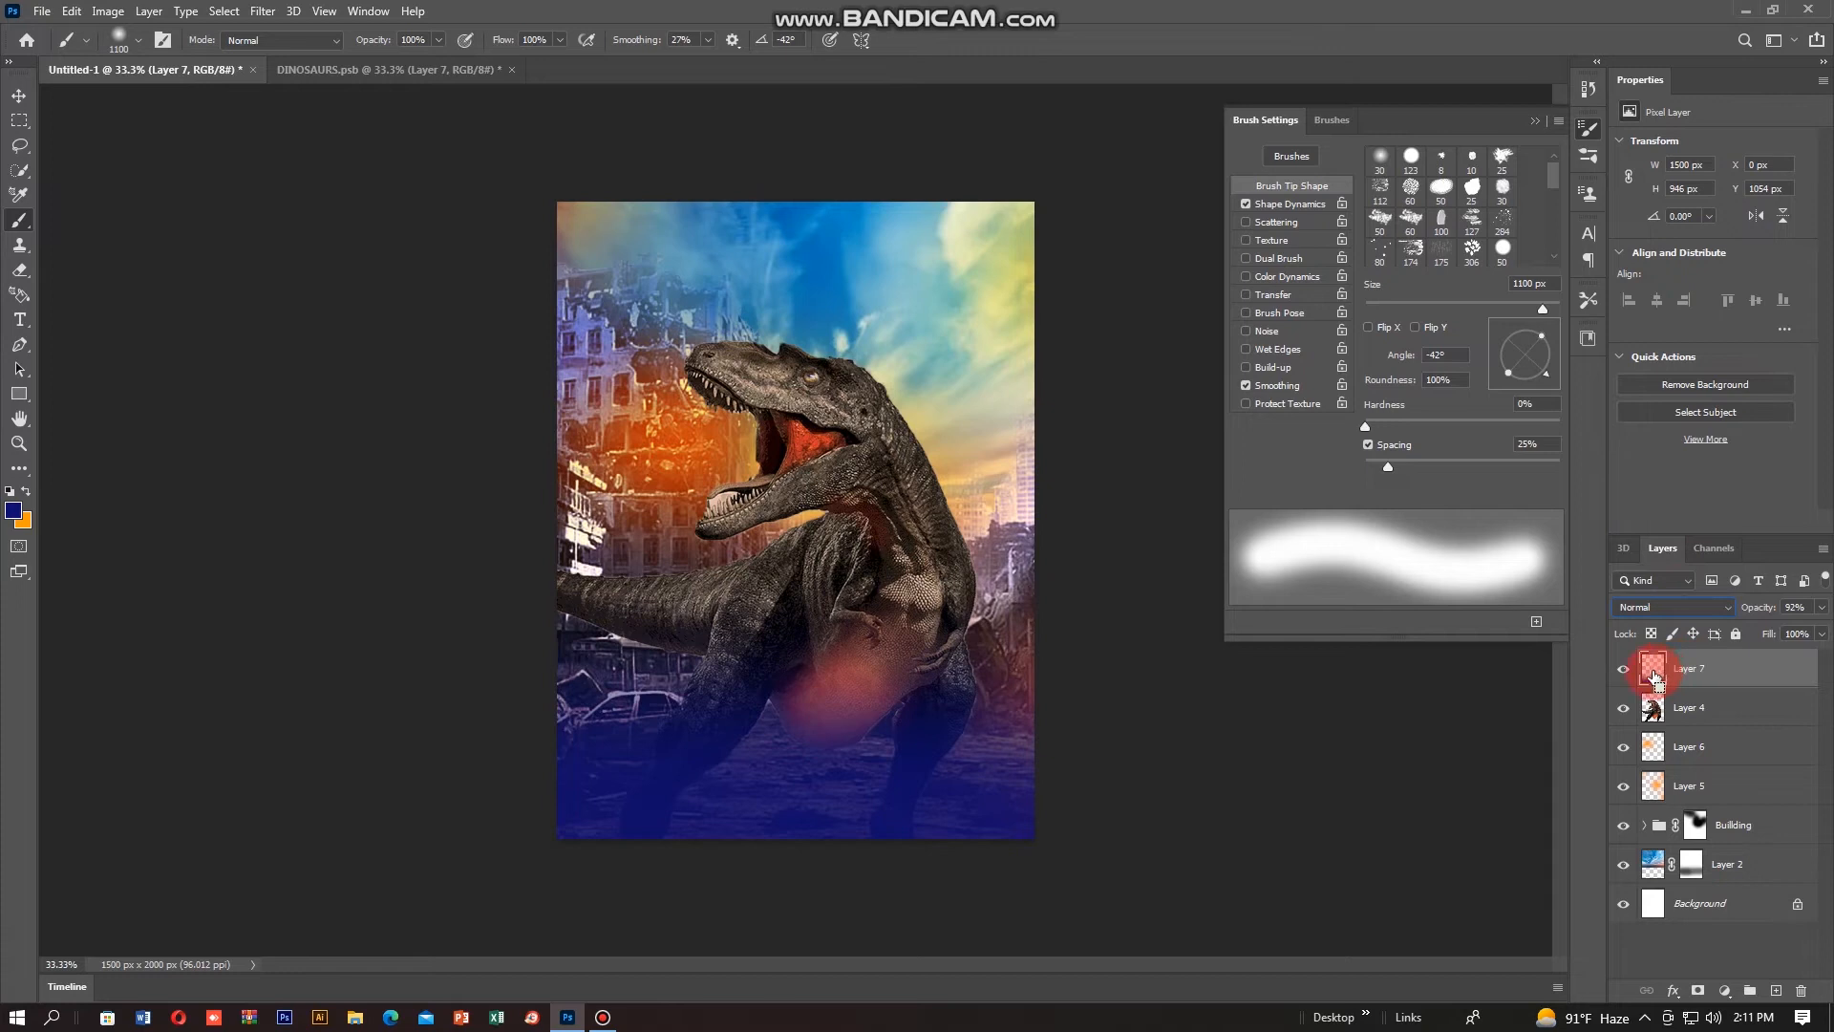
Step: Darken the blue fade layer with a Curves adjustment mapping input 135 to output 105
{"action": "key", "text": "ctrl+m"}
{"action": "left_click_drag", "start_coordinate": [1003, 172], "coordinate": [1585, 199]}
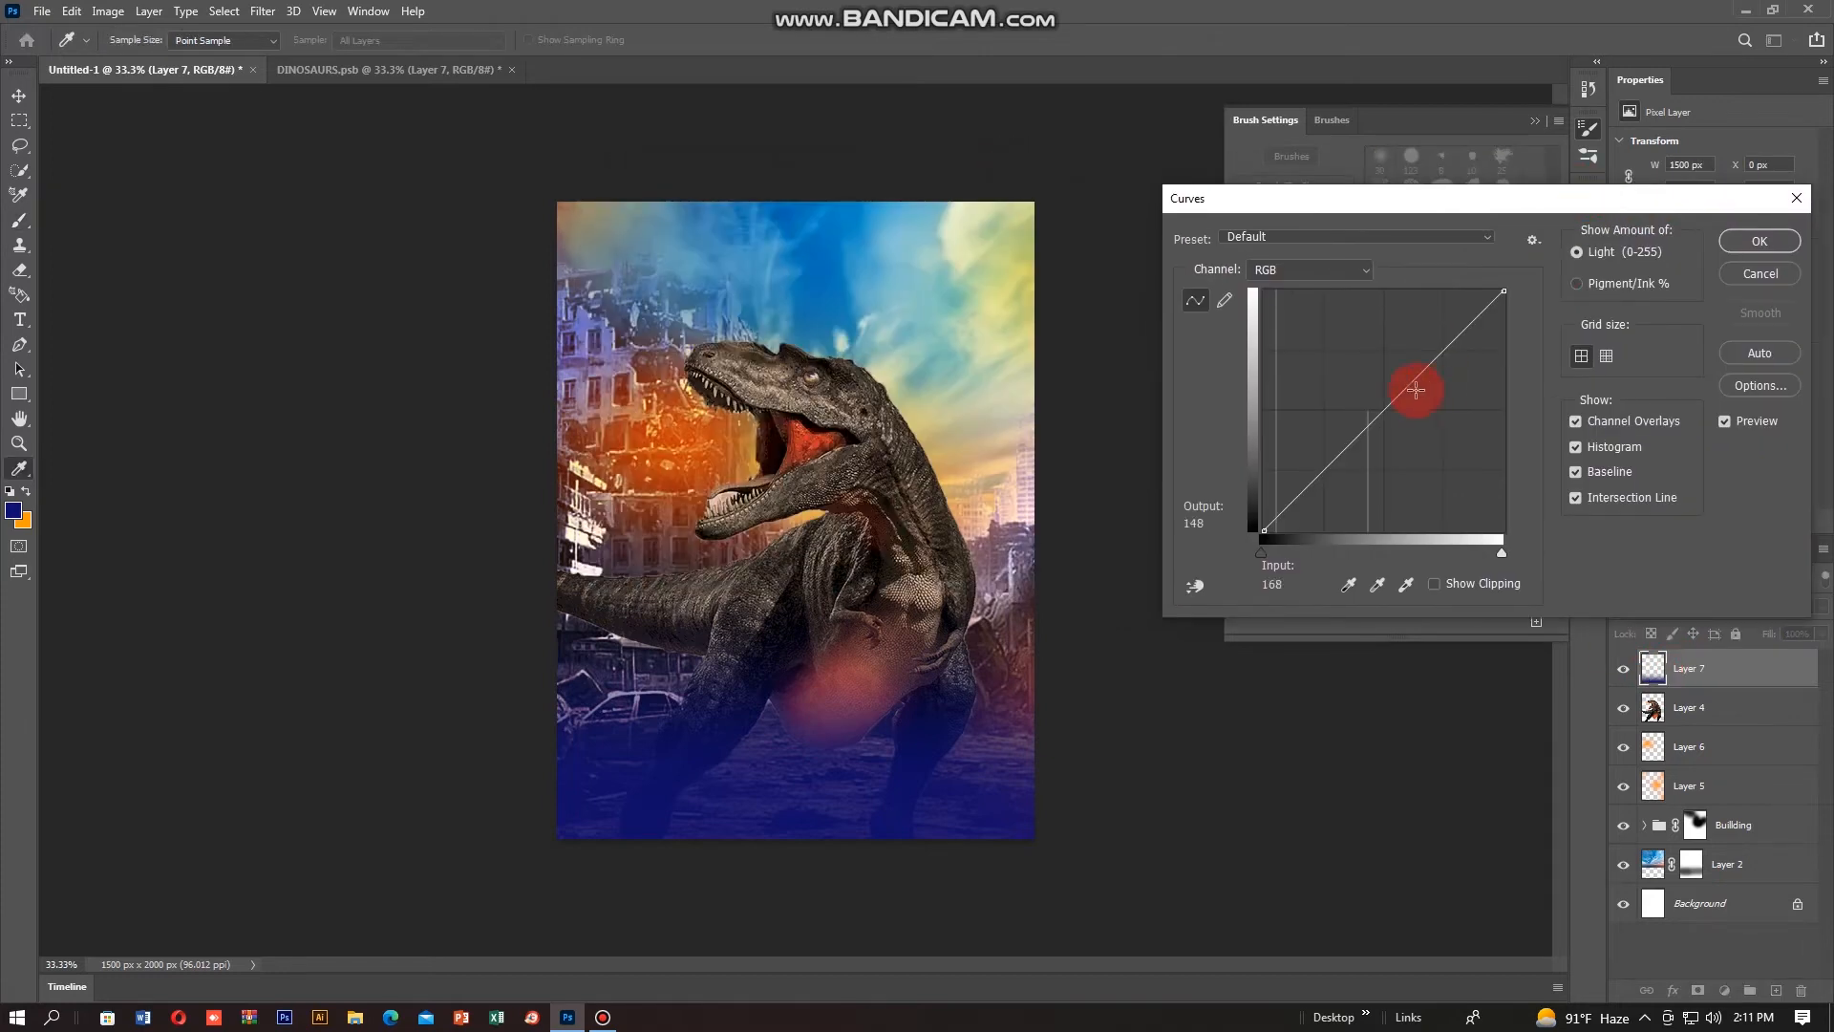
{"action": "left_click_drag", "start_coordinate": [1383, 404], "coordinate": [1377, 403]}
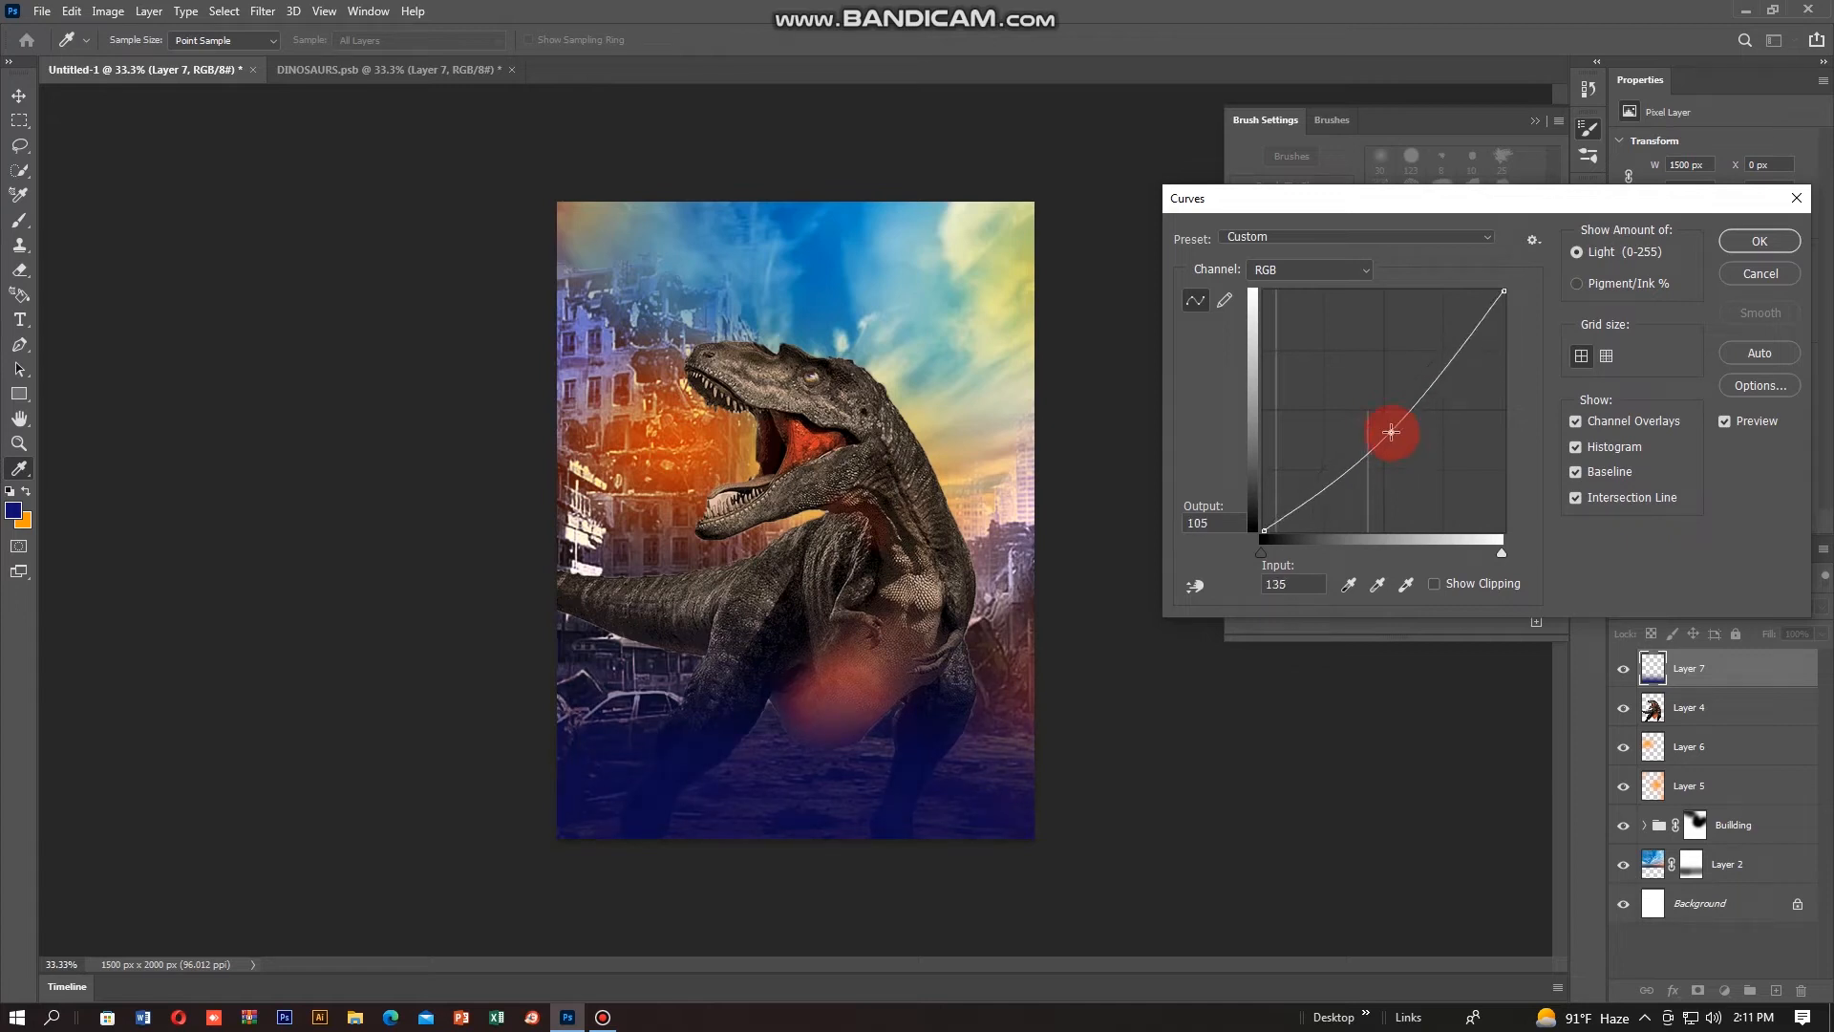
{"action": "key", "text": "Return"}
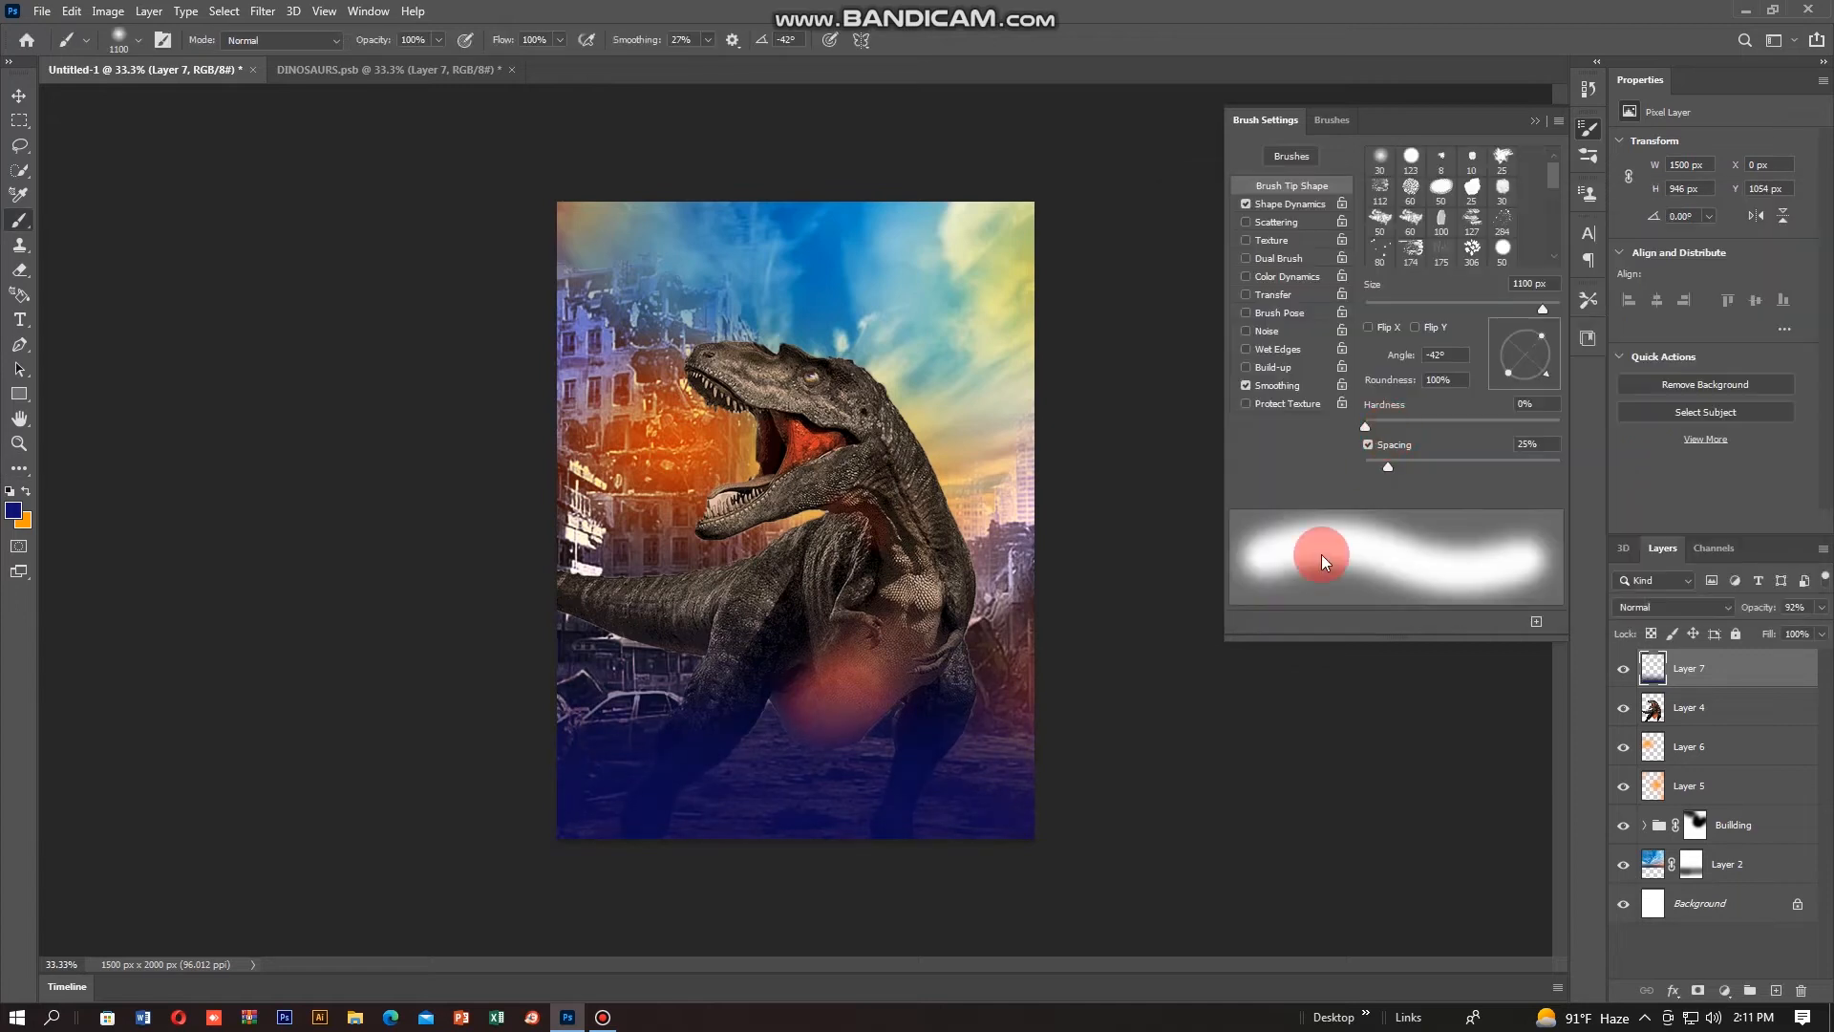
Step: Shift the dark blue fade further down the poster to a Y position of 1168 px
{"action": "key", "text": "ctrl+t"}
{"action": "mouse_move", "coordinate": [948, 734]}
{"action": "left_mouse_down"}
{"action": "mouse_move", "coordinate": [946, 764]}
{"action": "mouse_move", "coordinate": [982, 341]}
{"action": "left_mouse_up"}
{"action": "key", "text": "Return"}
{"action": "key", "text": "b"}
{"action": "key", "text": "ctrl+z"}
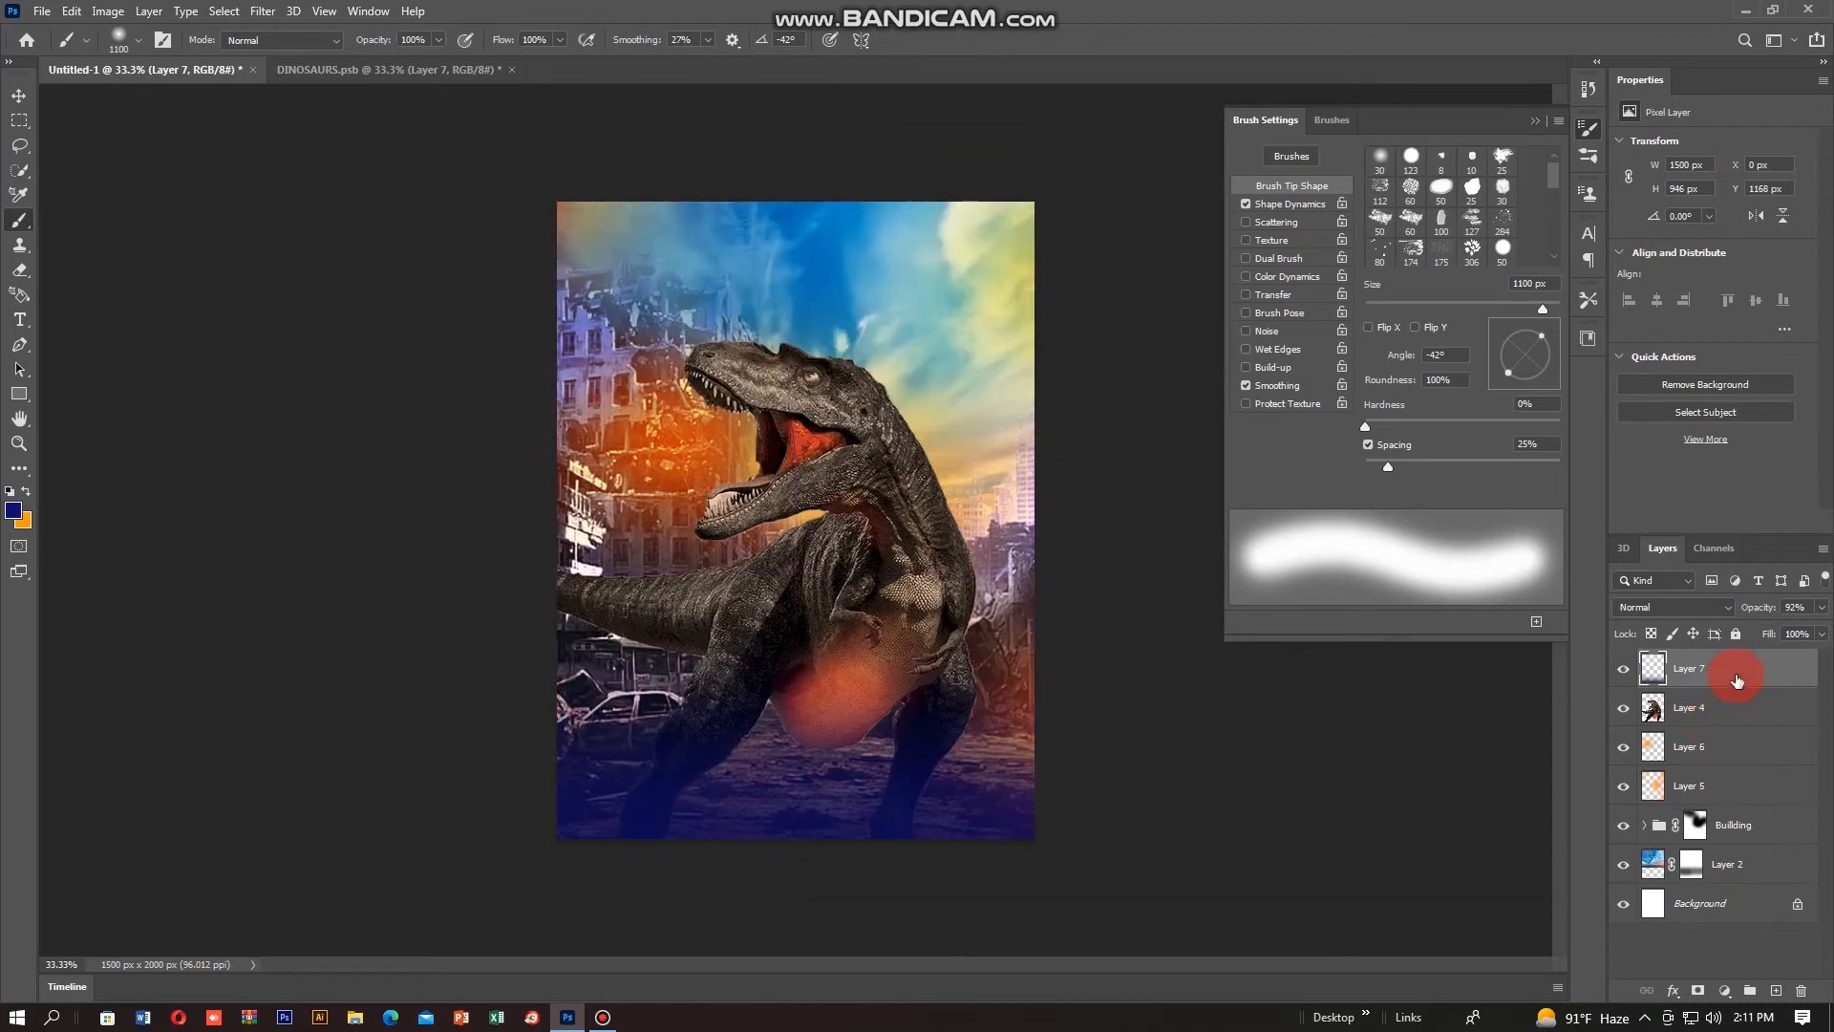
Step: Place a vertically flipped copy of the dark blue fade flush with the poster's top edge
{"action": "left_click_drag", "start_coordinate": [1737, 680], "coordinate": [1774, 990]}
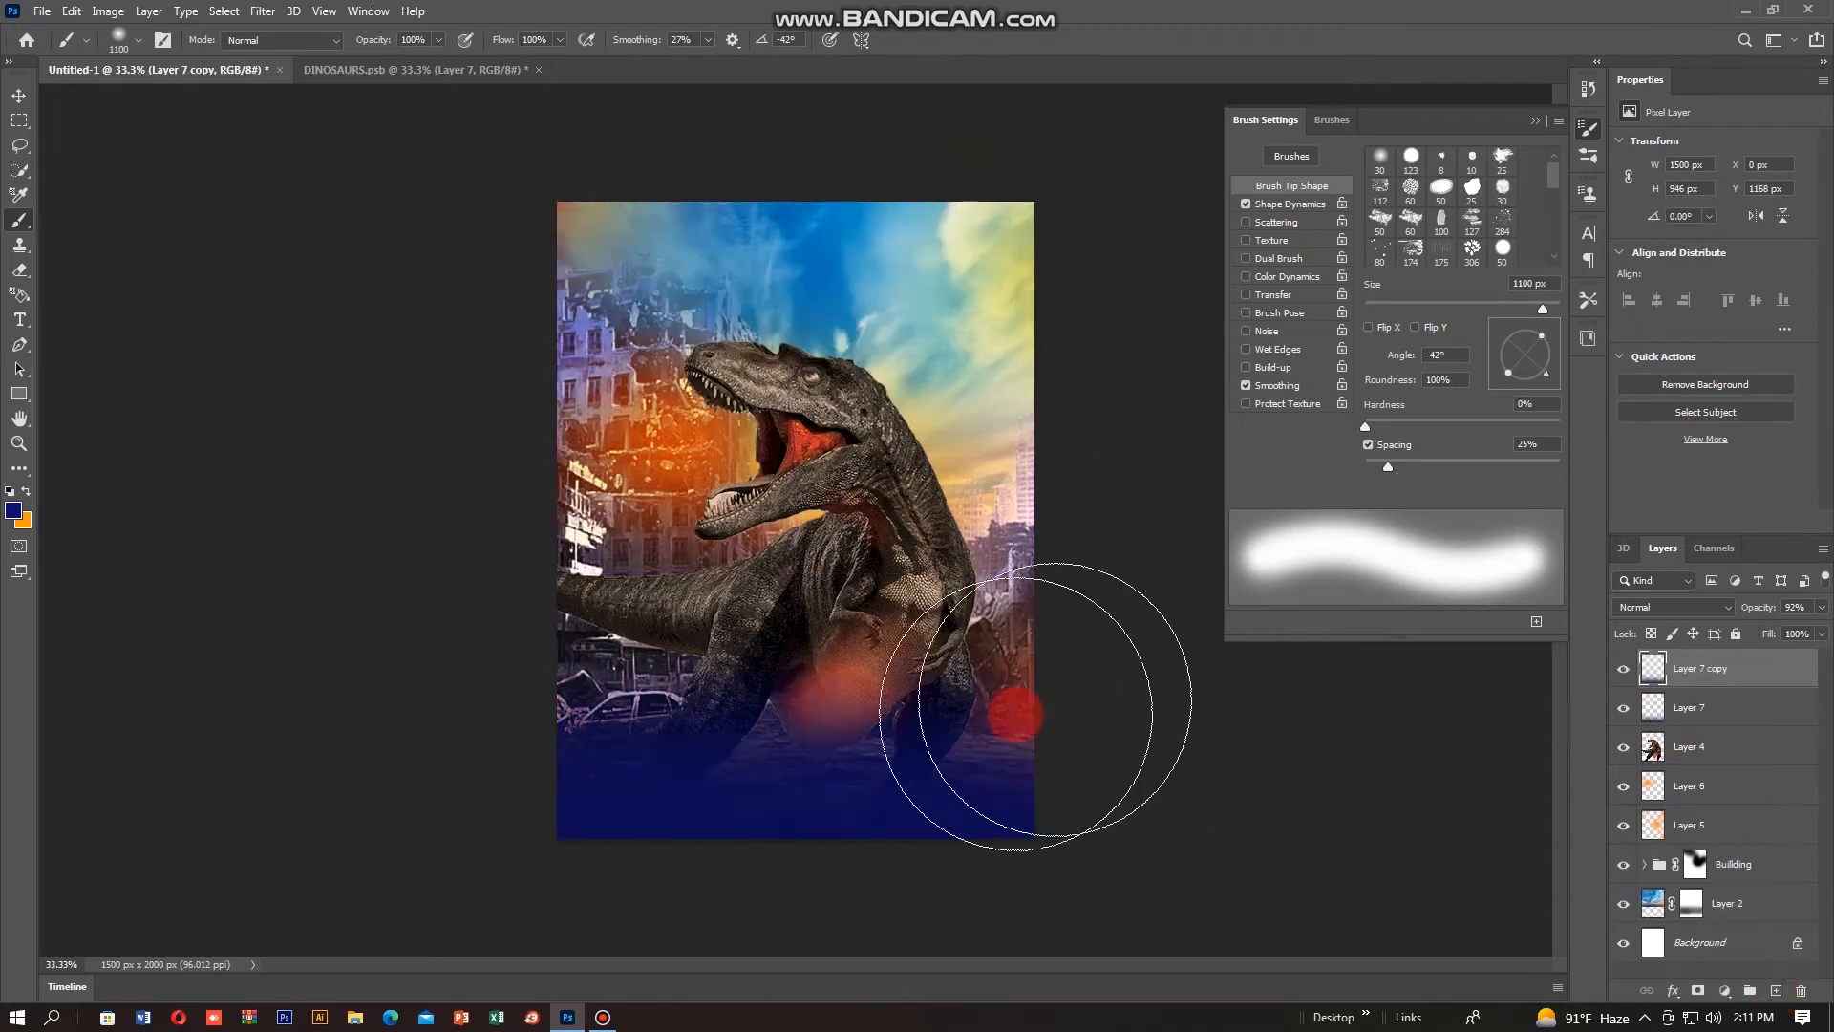
{"action": "left_click_drag", "start_coordinate": [851, 790], "coordinate": [843, 410]}
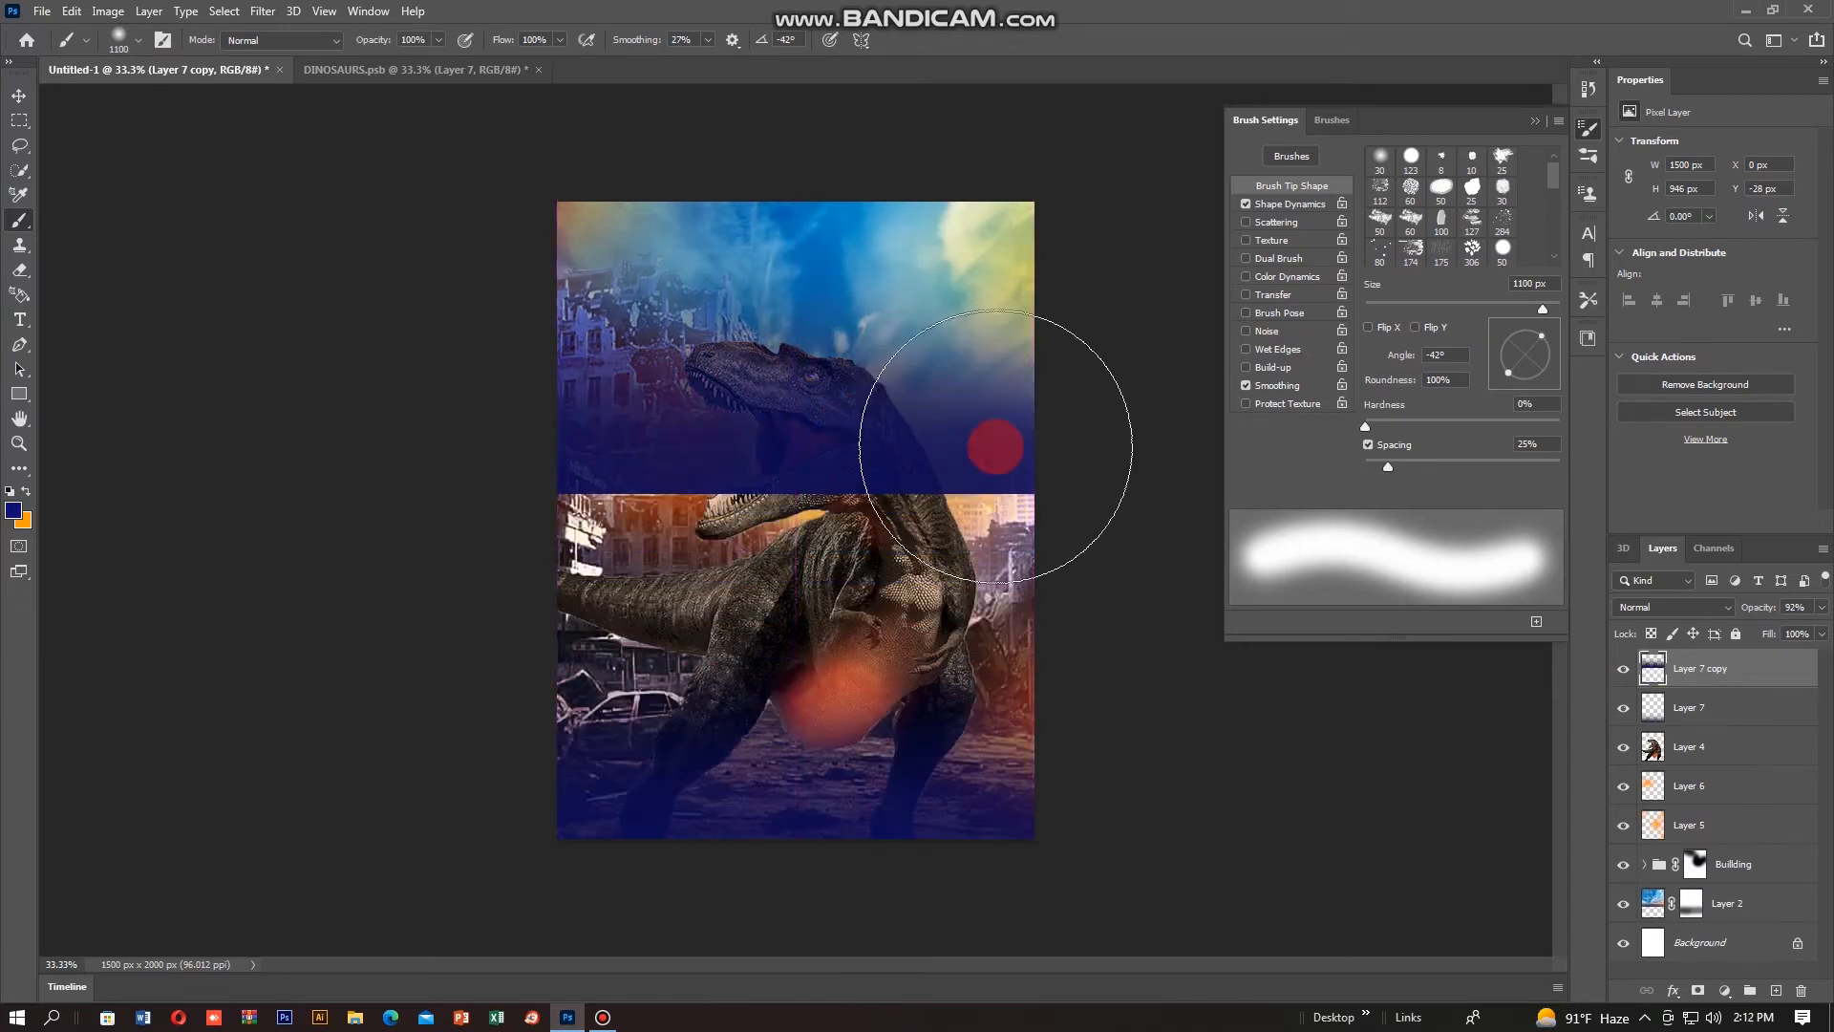
{"action": "key", "text": "ctrl+t"}
{"action": "left_click_drag", "start_coordinate": [1092, 238], "coordinate": [603, 565]}
{"action": "key", "text": "ctrl+z"}
{"action": "right_click", "coordinate": [796, 301]}
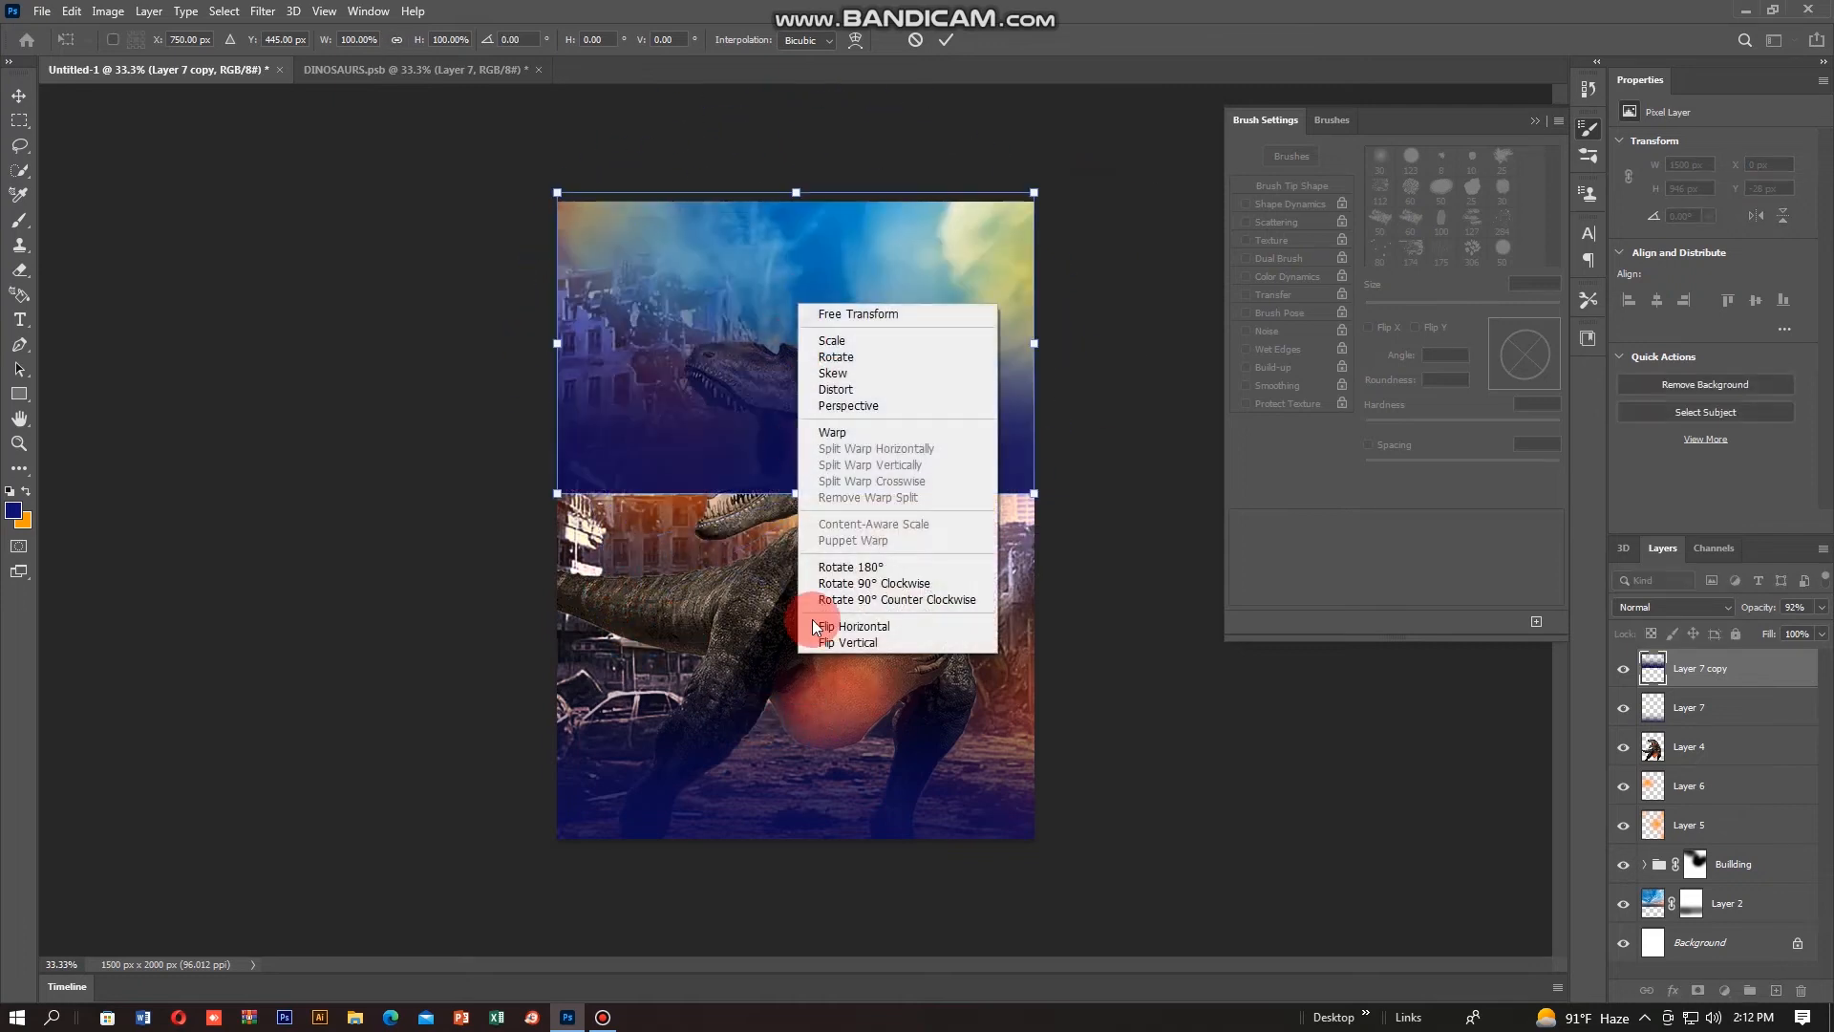
{"action": "left_click", "coordinate": [817, 642]}
{"action": "left_click_drag", "start_coordinate": [846, 329], "coordinate": [846, 334]}
{"action": "key", "text": "Return"}
{"action": "key", "text": "b"}
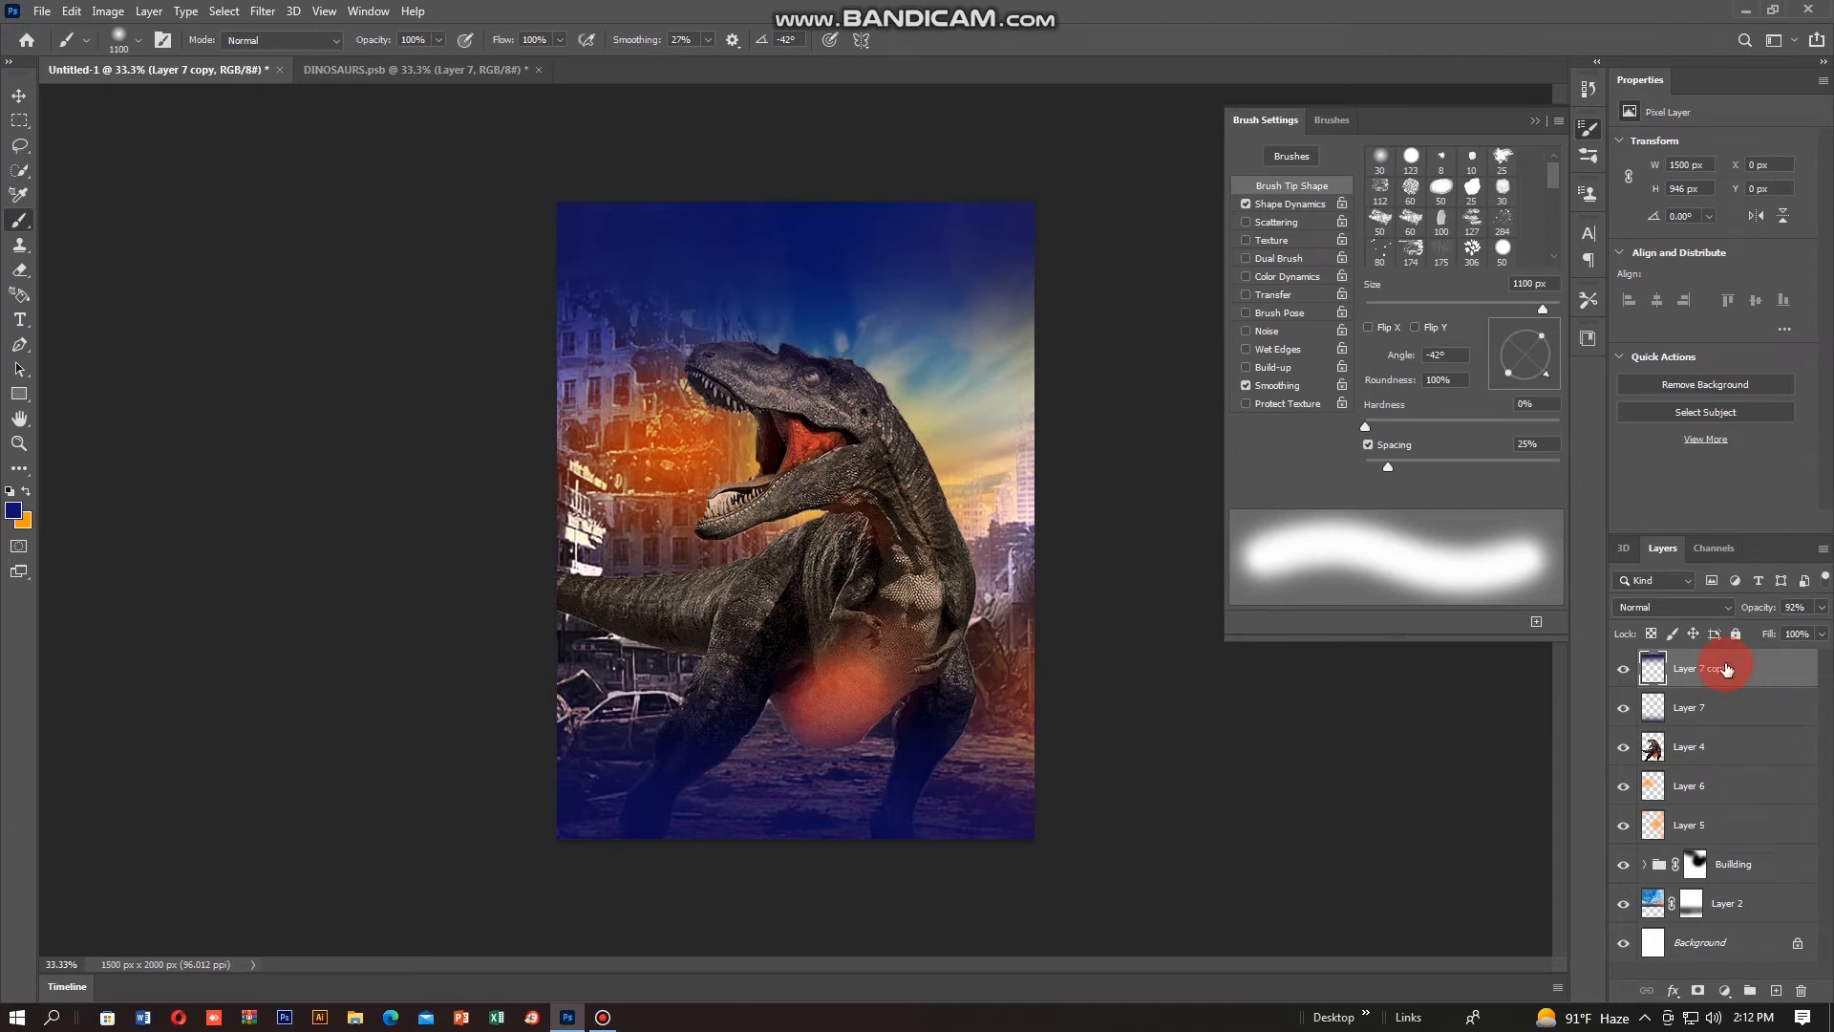
Step: Move the copied fade below the dinosaur layer and lower its opacity to 84%
{"action": "left_click_drag", "start_coordinate": [1726, 667], "coordinate": [1720, 731]}
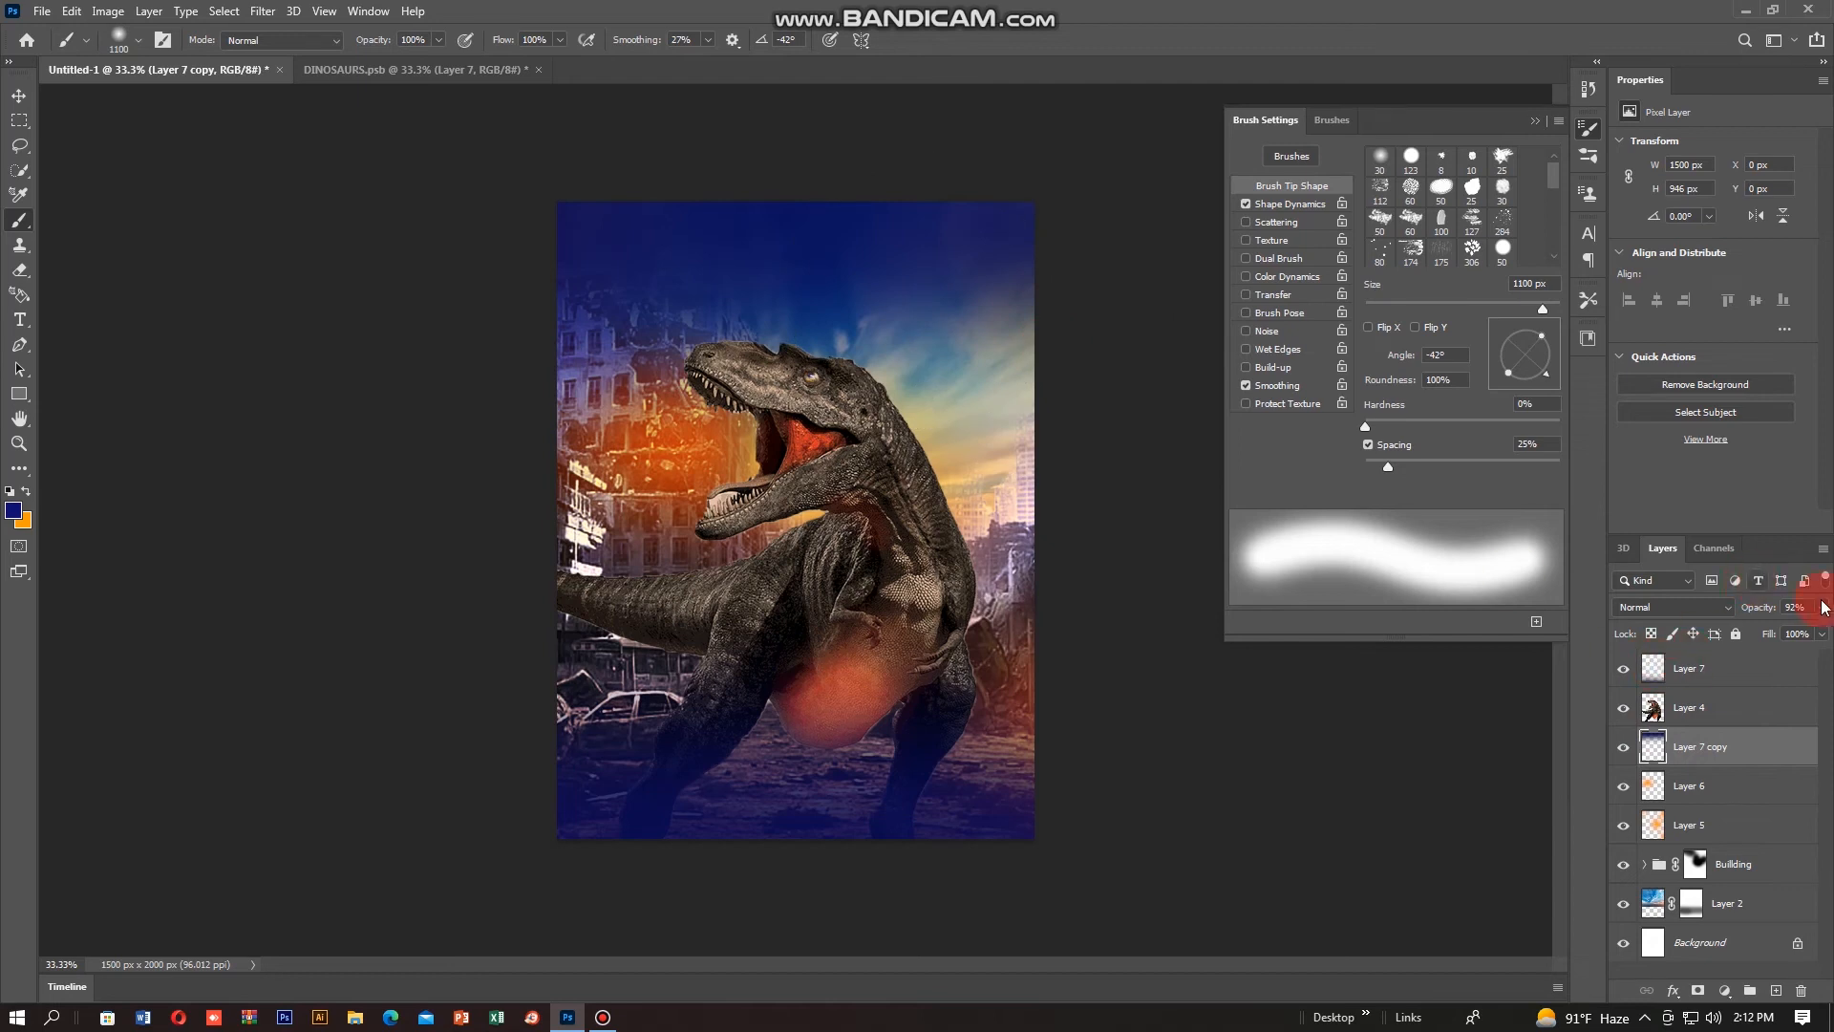
{"action": "left_click_drag", "start_coordinate": [1803, 630], "coordinate": [1803, 632]}
{"action": "left_click", "coordinate": [1278, 769]}
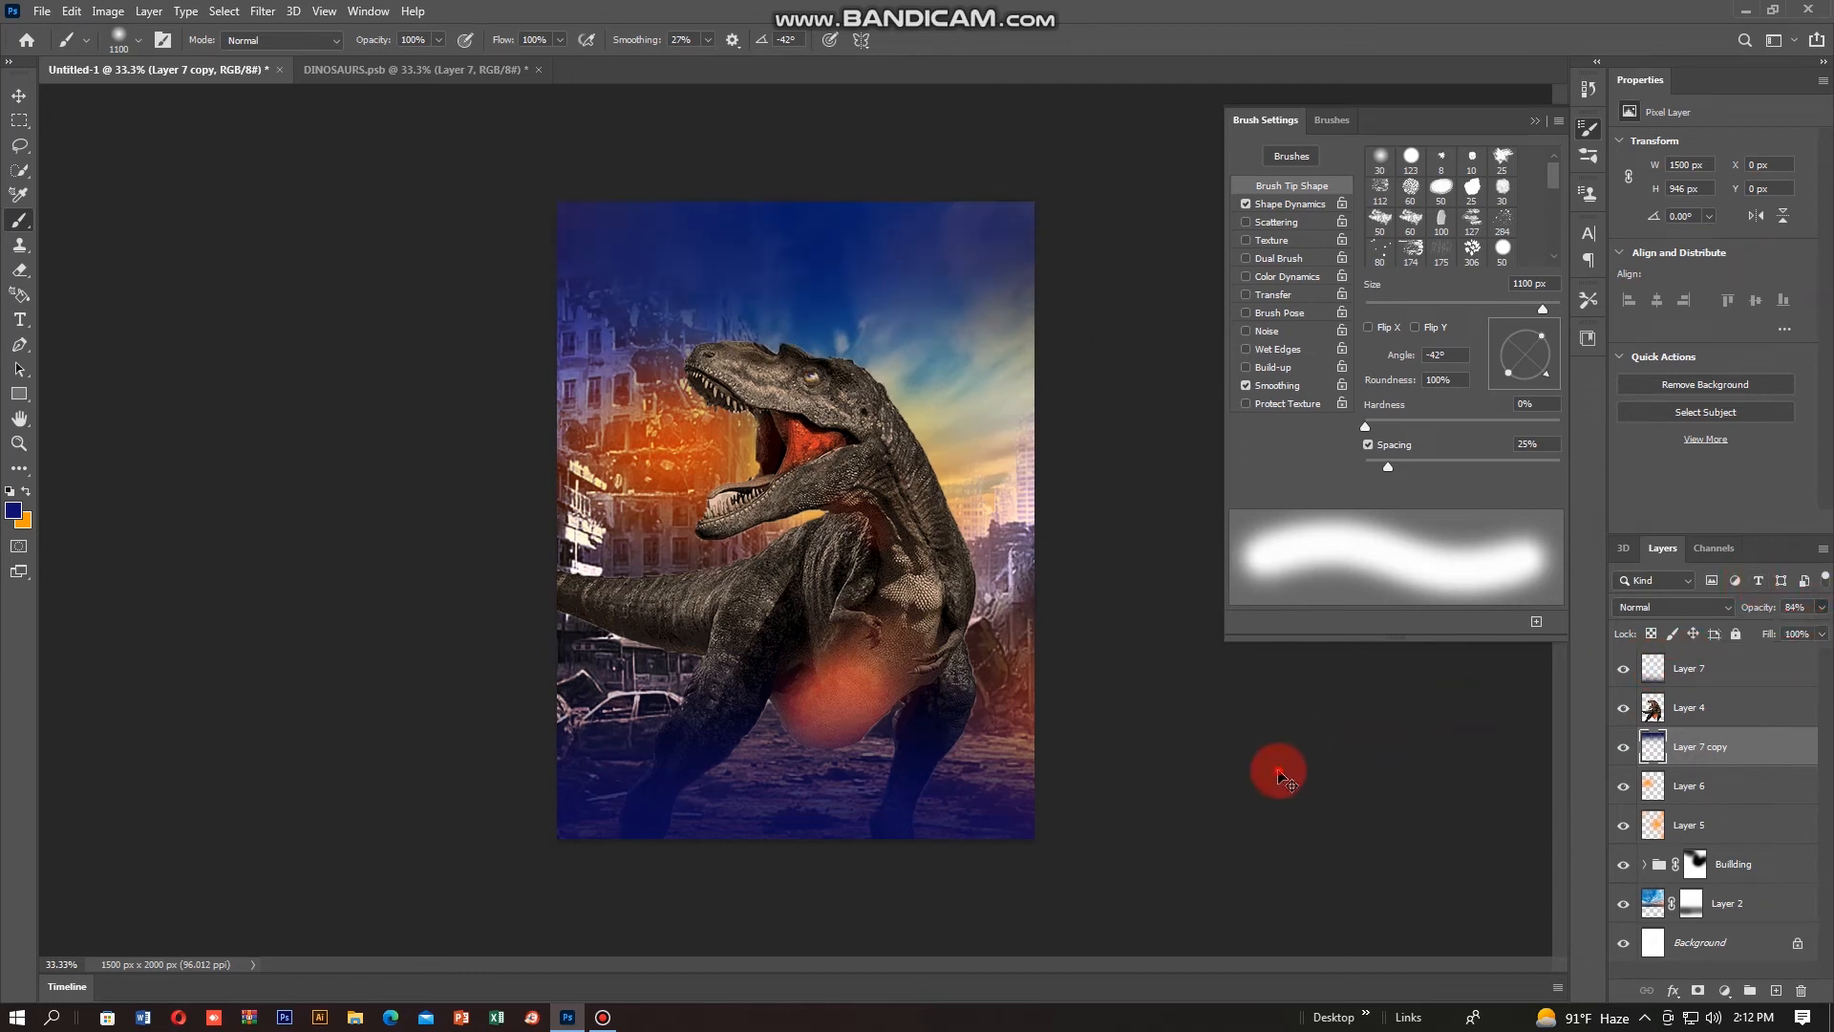
{"action": "left_click", "coordinate": [1278, 770], "text": "ctrl"}
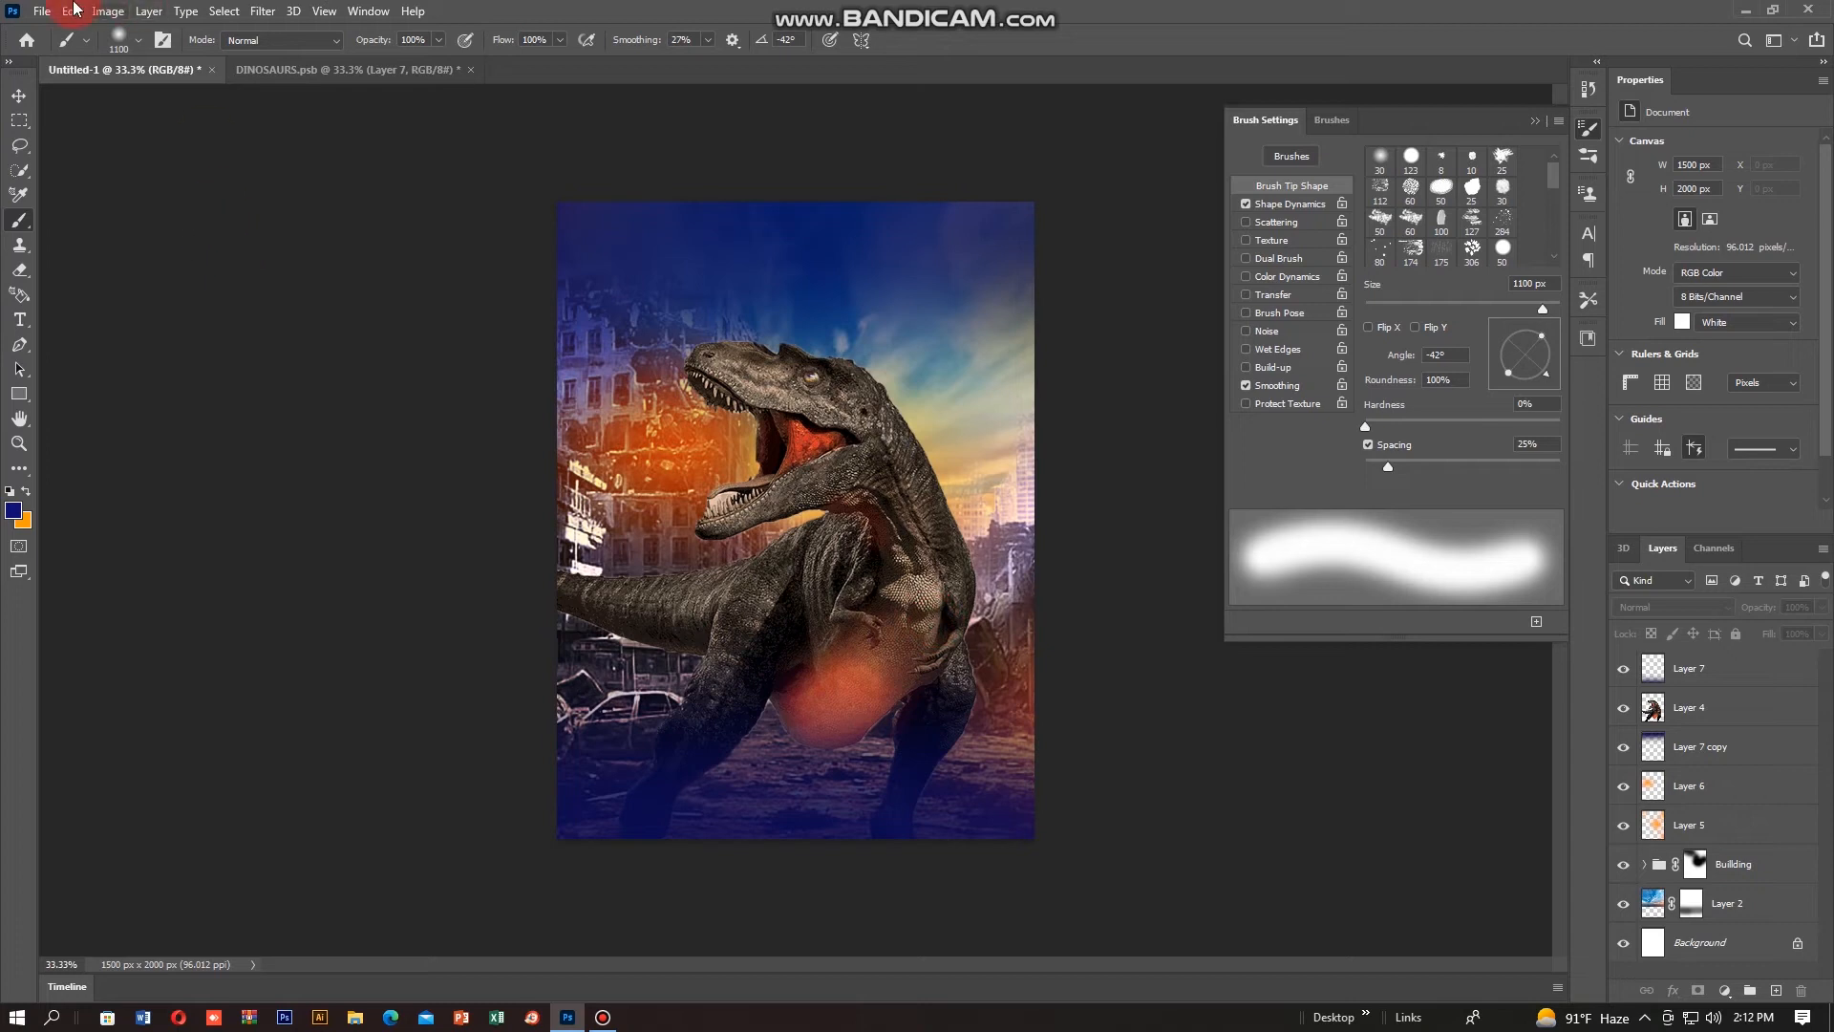
Step: Open the Name title artwork and bring it into the poster document
{"action": "left_click", "coordinate": [42, 11]}
{"action": "left_click", "coordinate": [55, 52]}
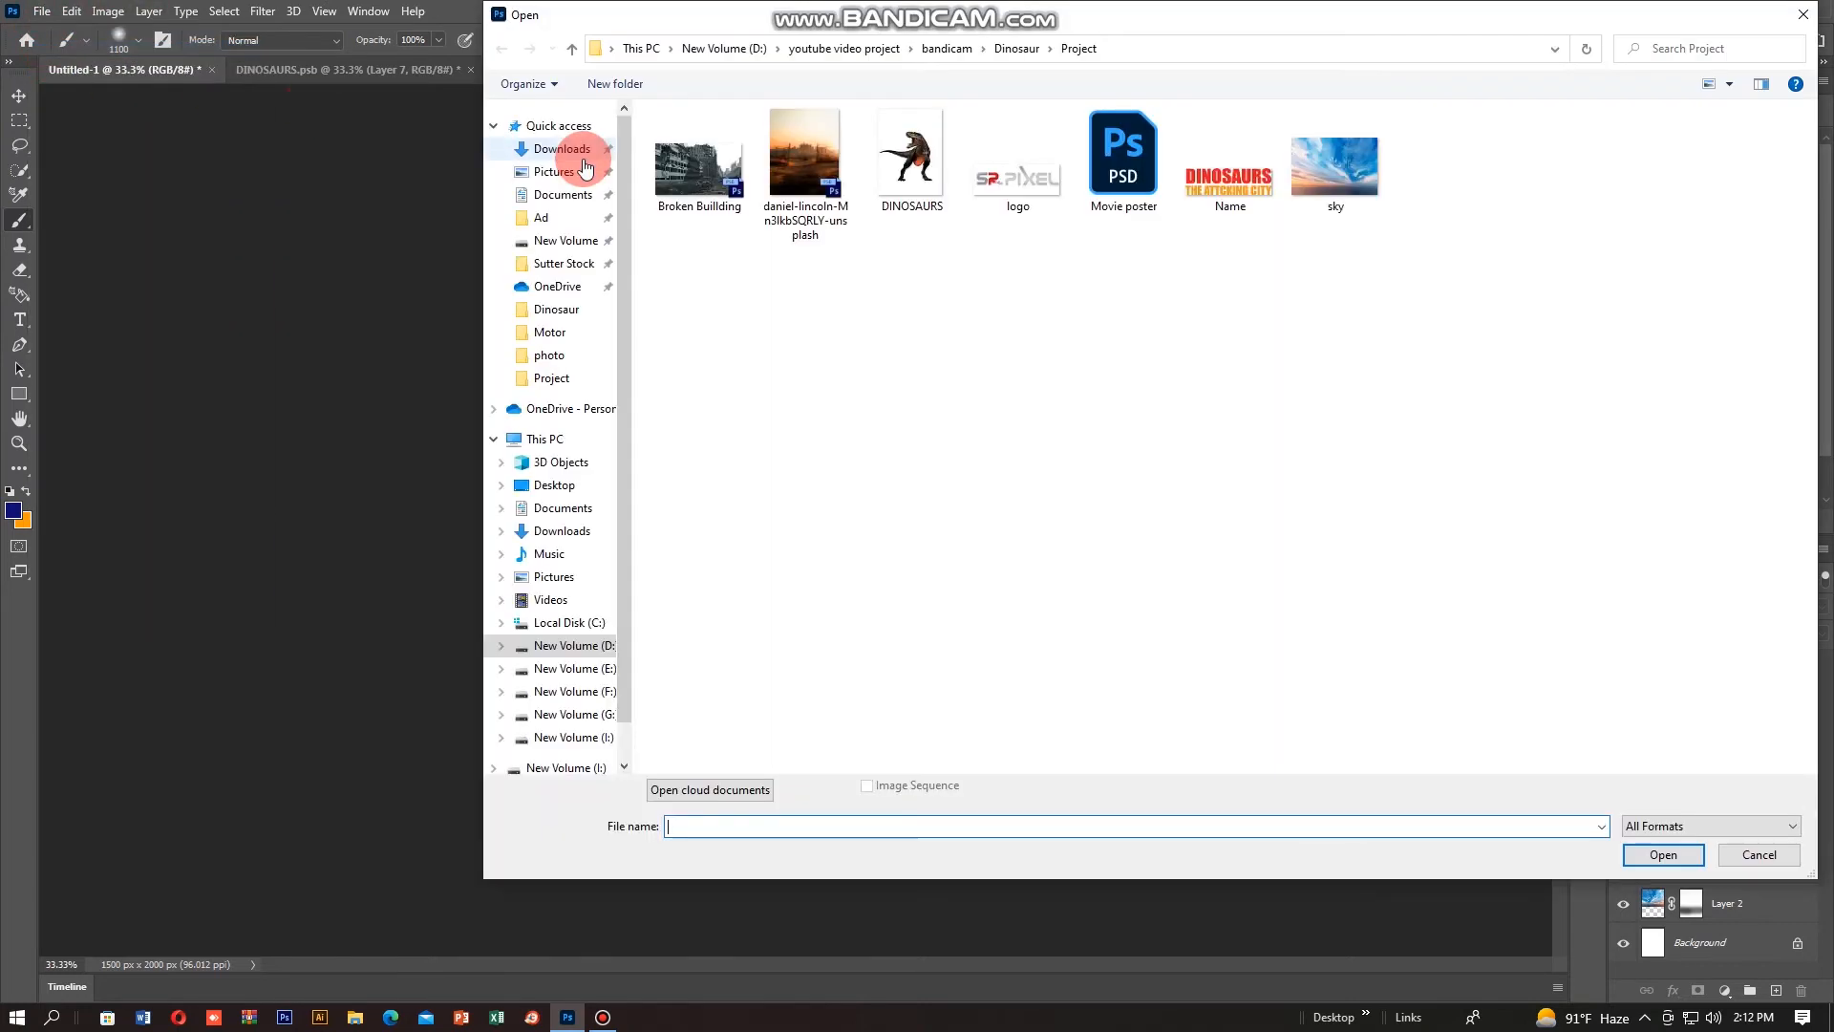
{"action": "double_click", "coordinate": [1215, 166]}
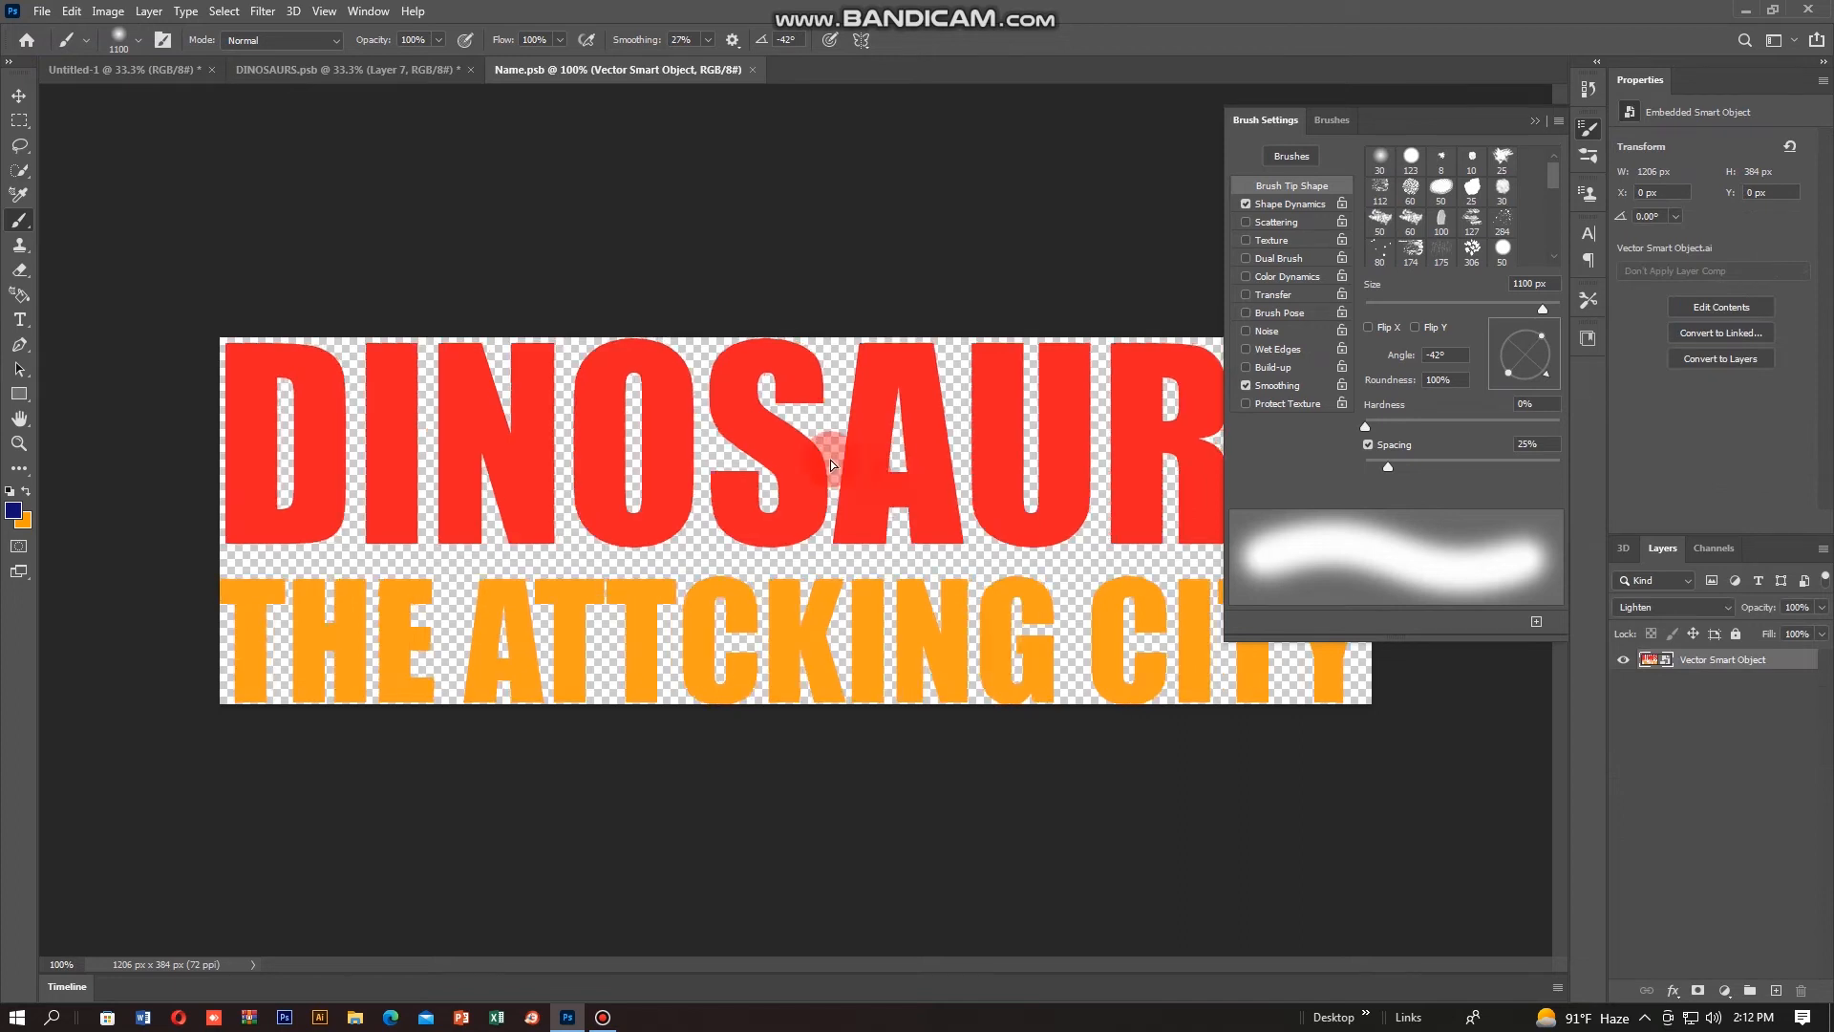
{"action": "left_click", "coordinate": [105, 76]}
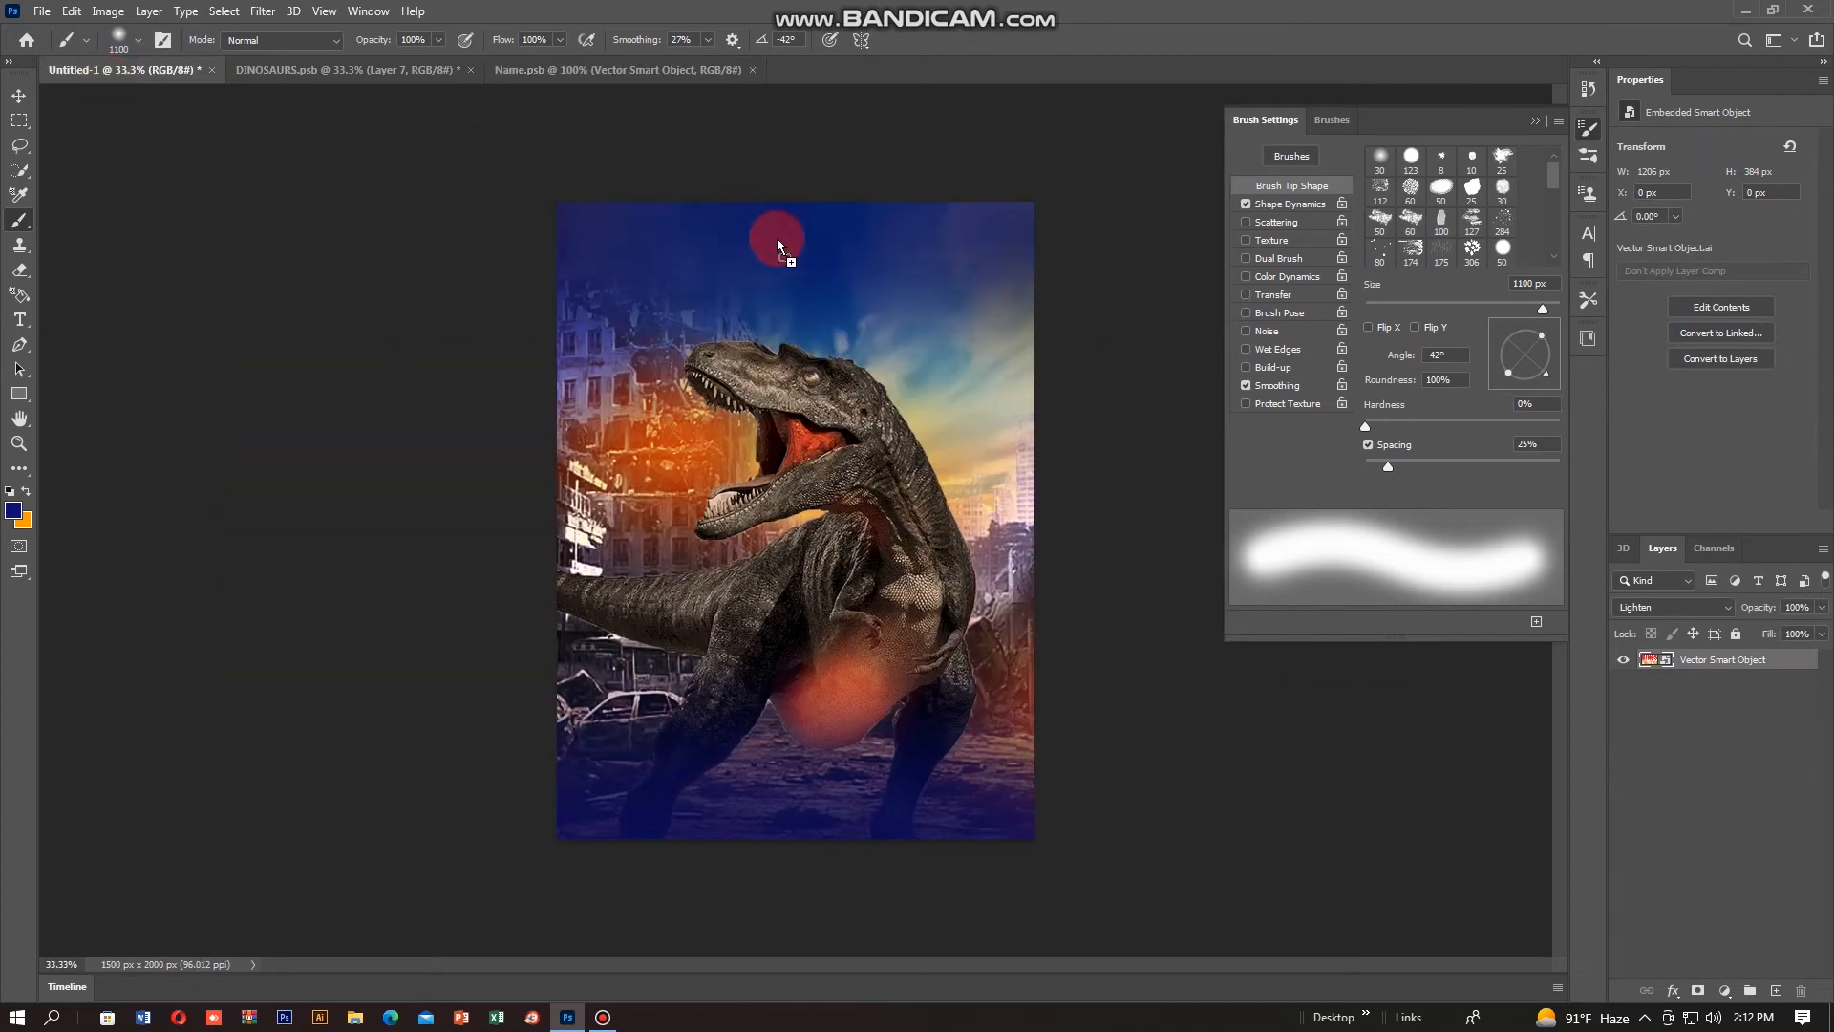
{"action": "left_click_drag", "start_coordinate": [777, 237], "coordinate": [840, 292]}
Step: Move the title layer beneath the dinosaur layer and position it near the poster's top at X 132, Y 110 px
{"action": "left_click_drag", "start_coordinate": [1633, 659], "coordinate": [1713, 747]}
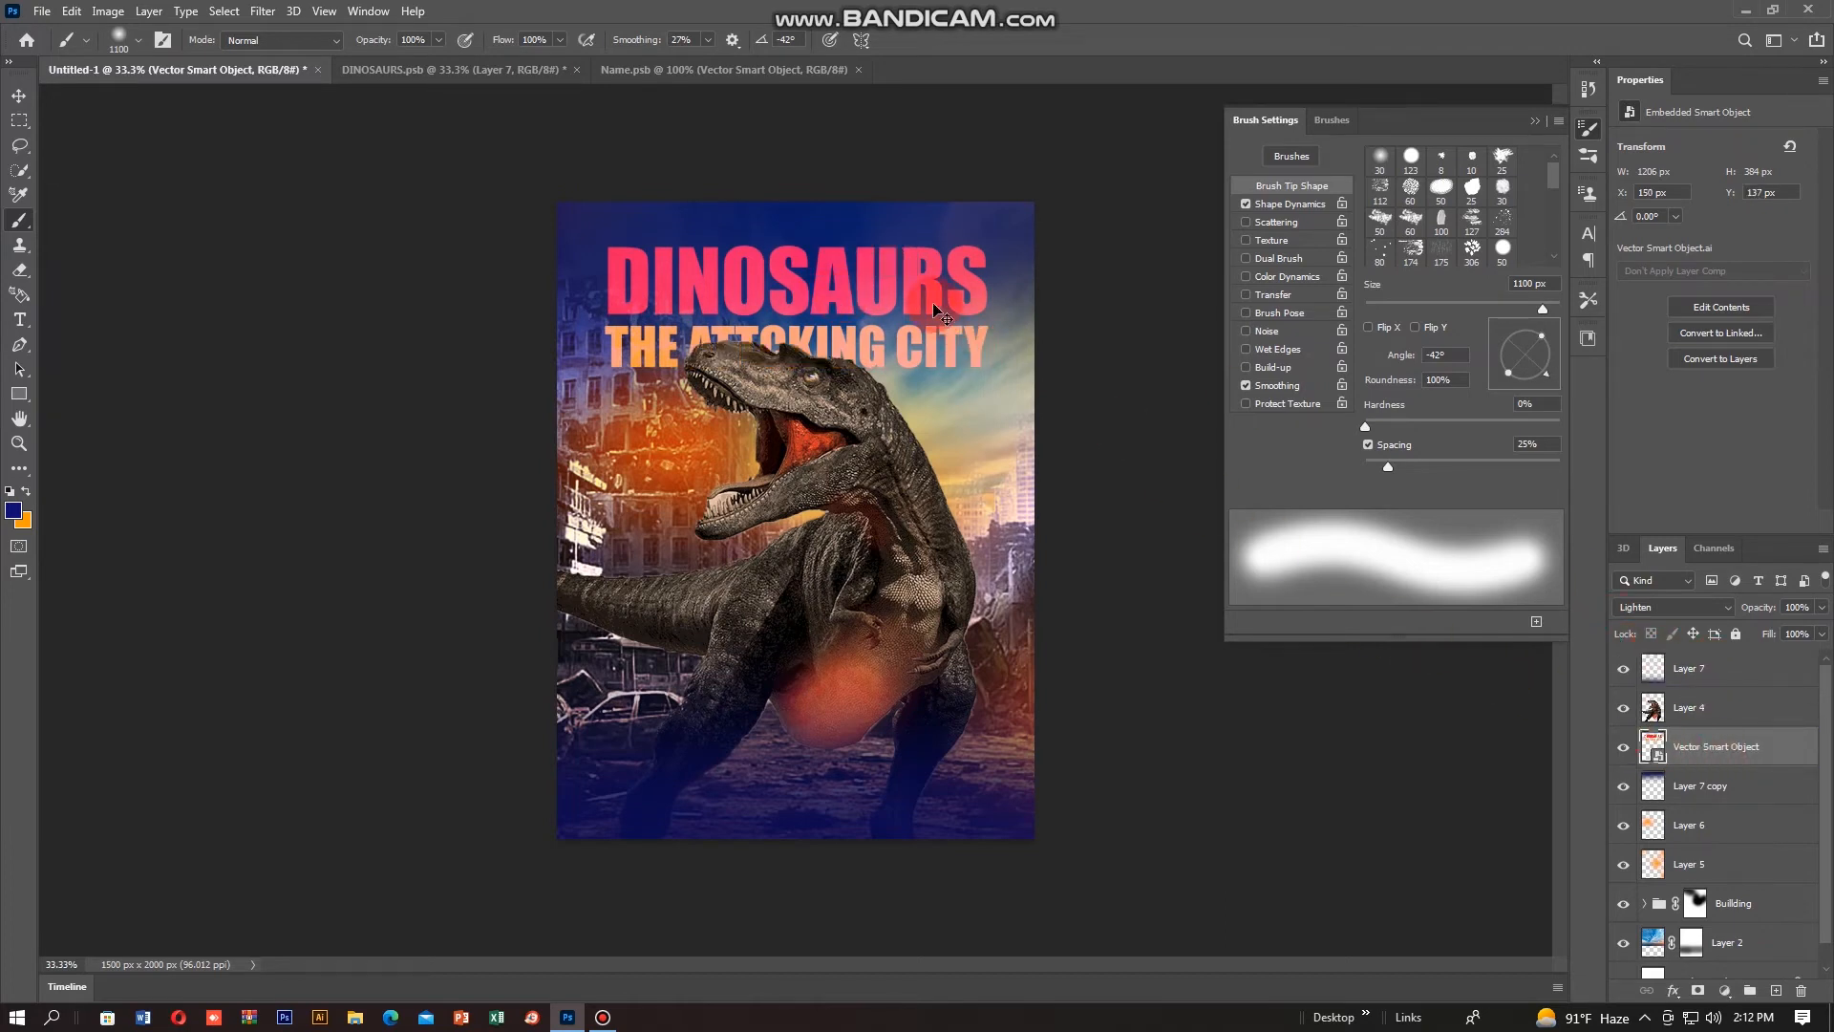
{"action": "left_click_drag", "start_coordinate": [937, 307], "coordinate": [926, 292]}
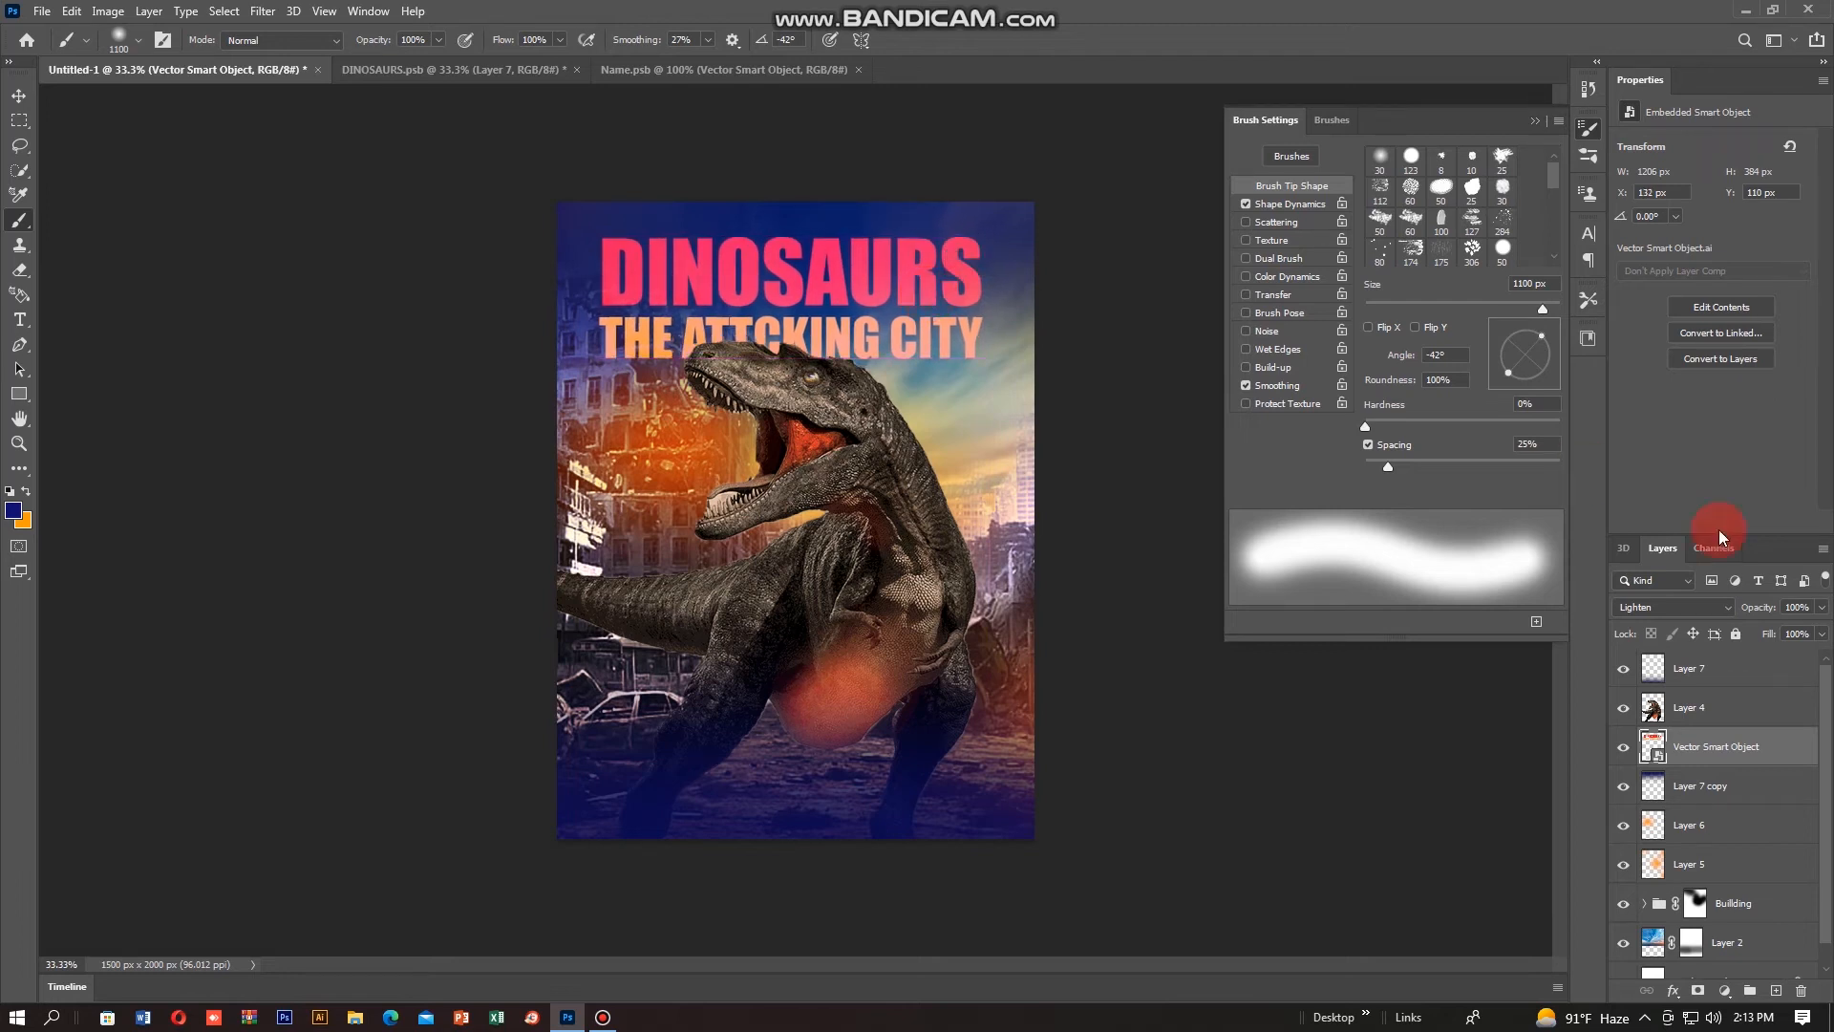
Step: Add a new layer above the title, load the title's outline as a selection and make orange the foreground colour
{"action": "left_click", "coordinate": [1721, 756]}
{"action": "left_click", "coordinate": [1778, 993]}
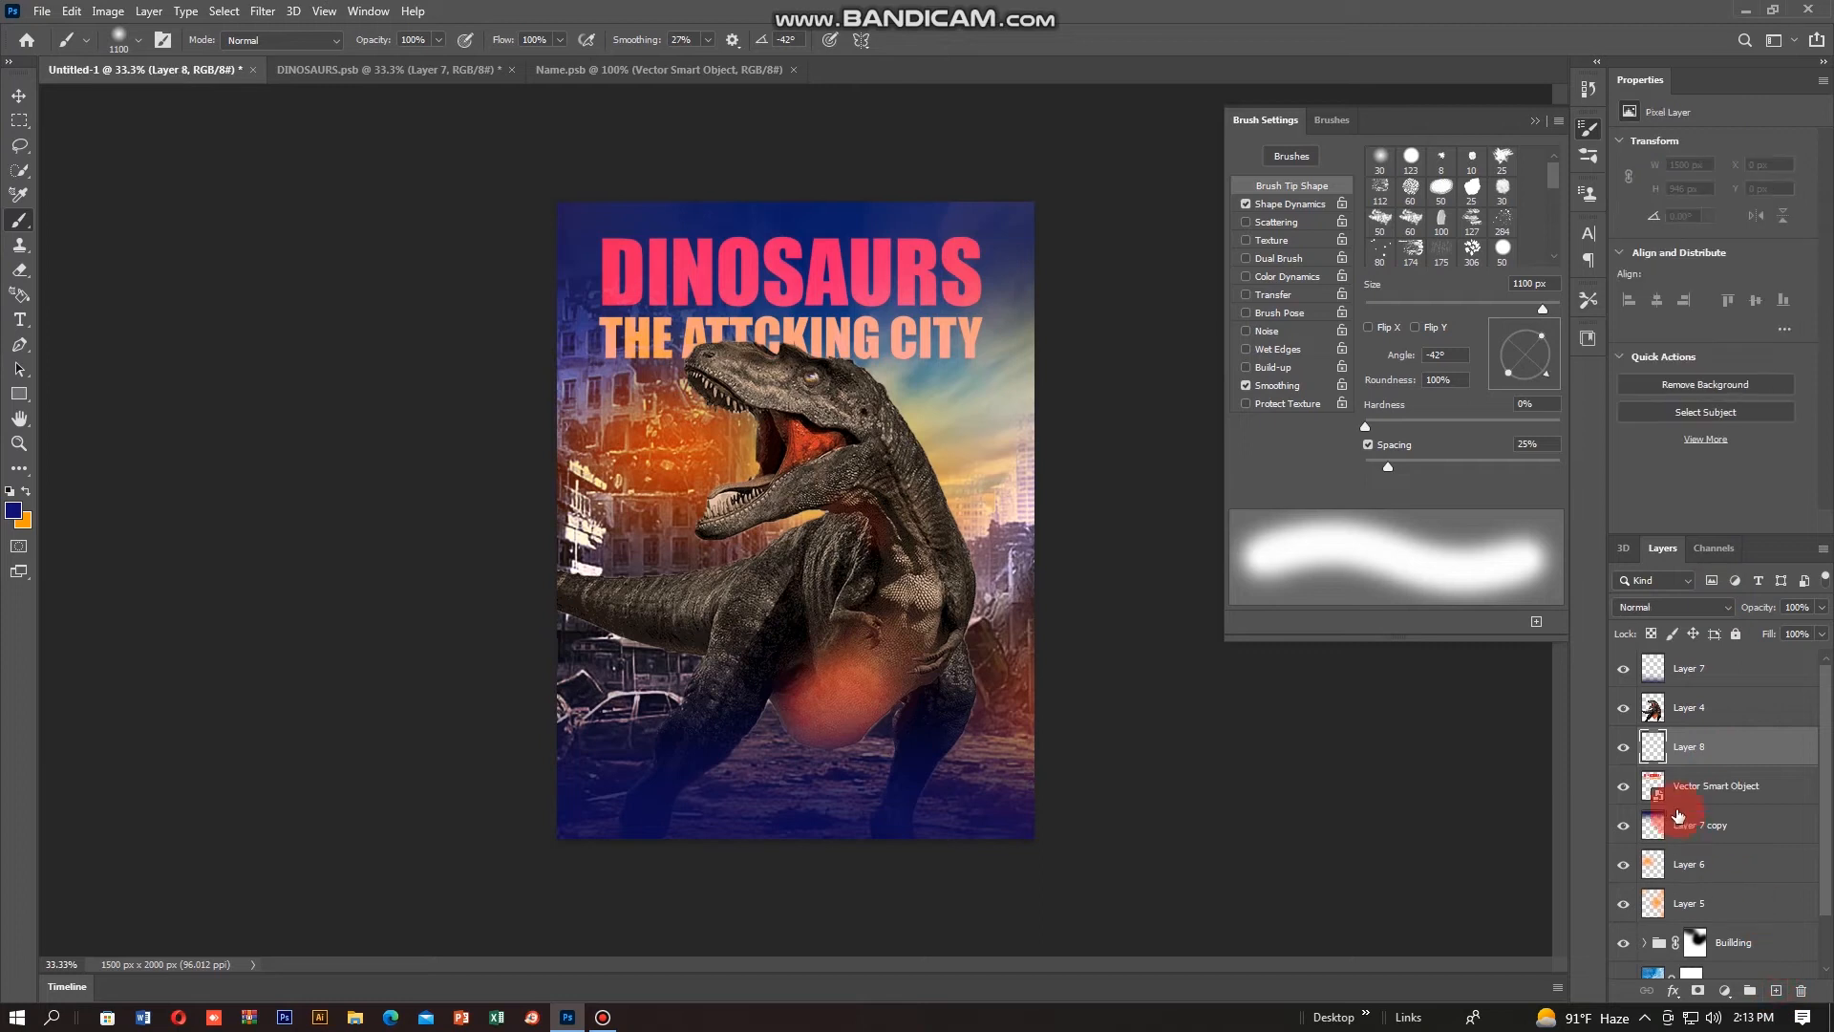
{"action": "left_click", "coordinate": [1652, 785], "text": "ctrl"}
{"action": "left_click", "coordinate": [25, 491]}
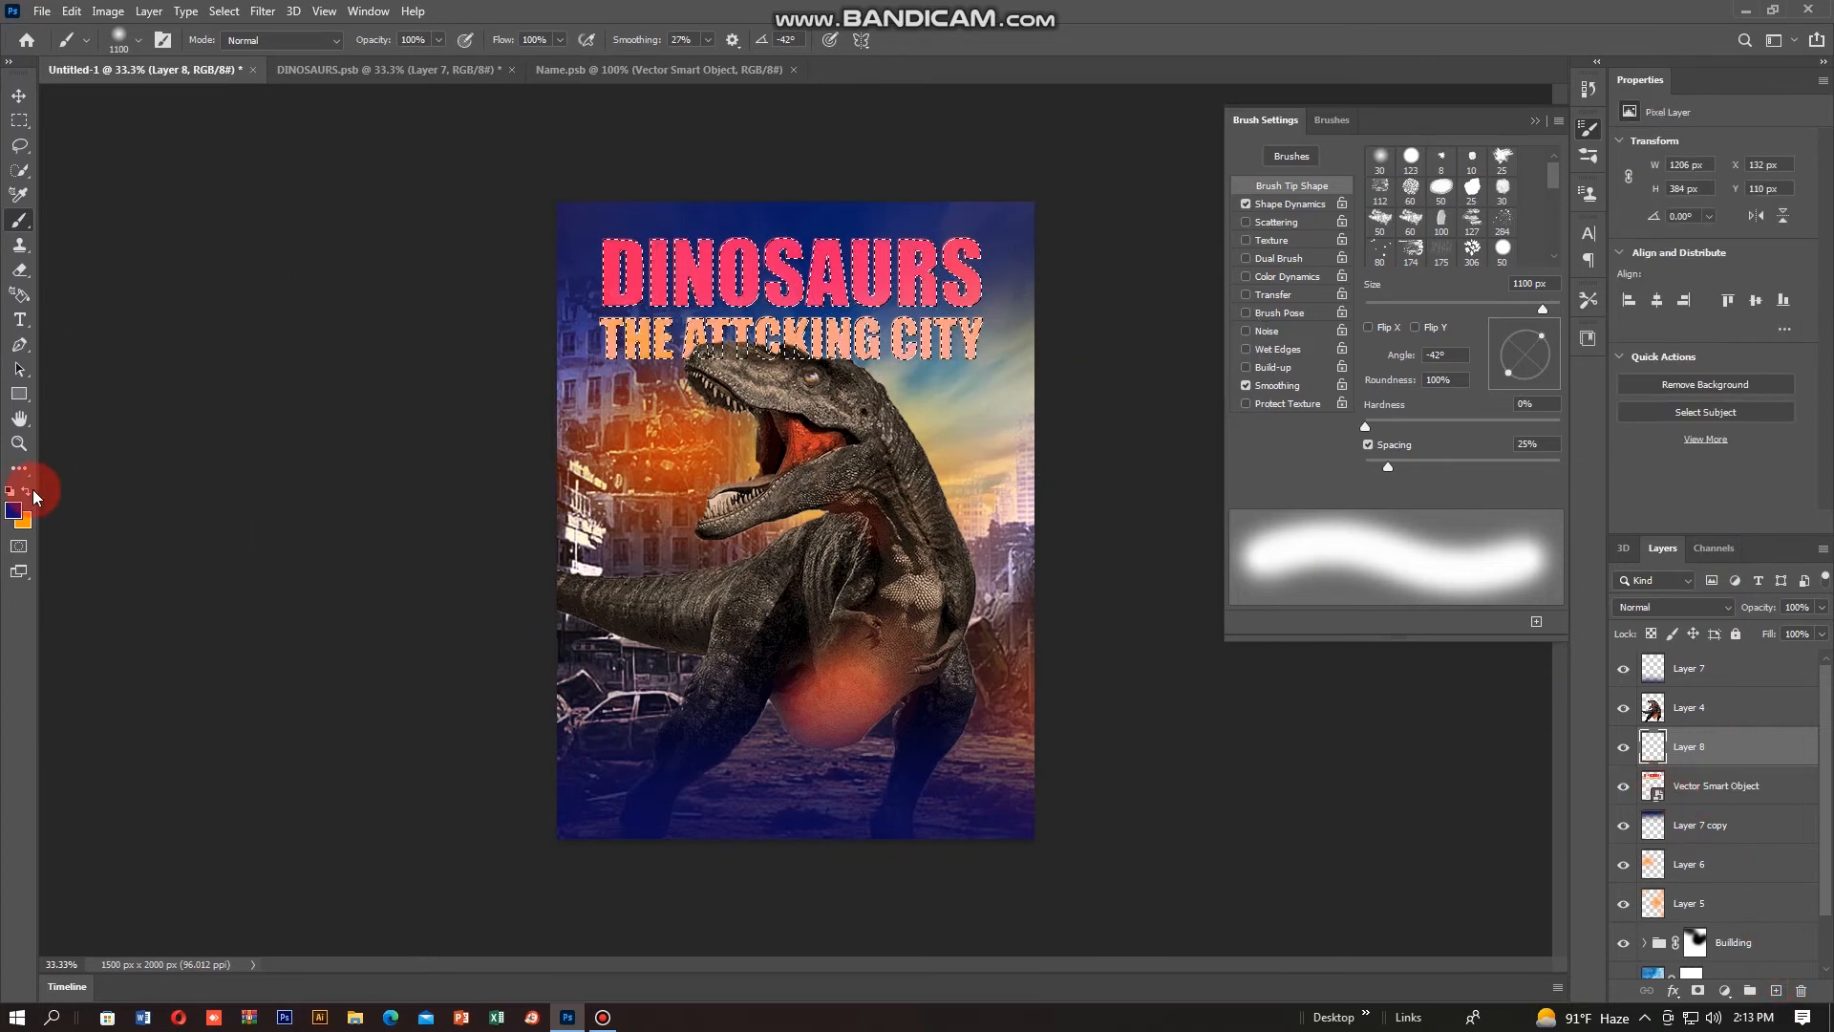
Step: Paint soft orange over the right part of the selected title lettering with a brush enlarged to 1400 px, then deselect
{"action": "left_click", "coordinate": [966, 287]}
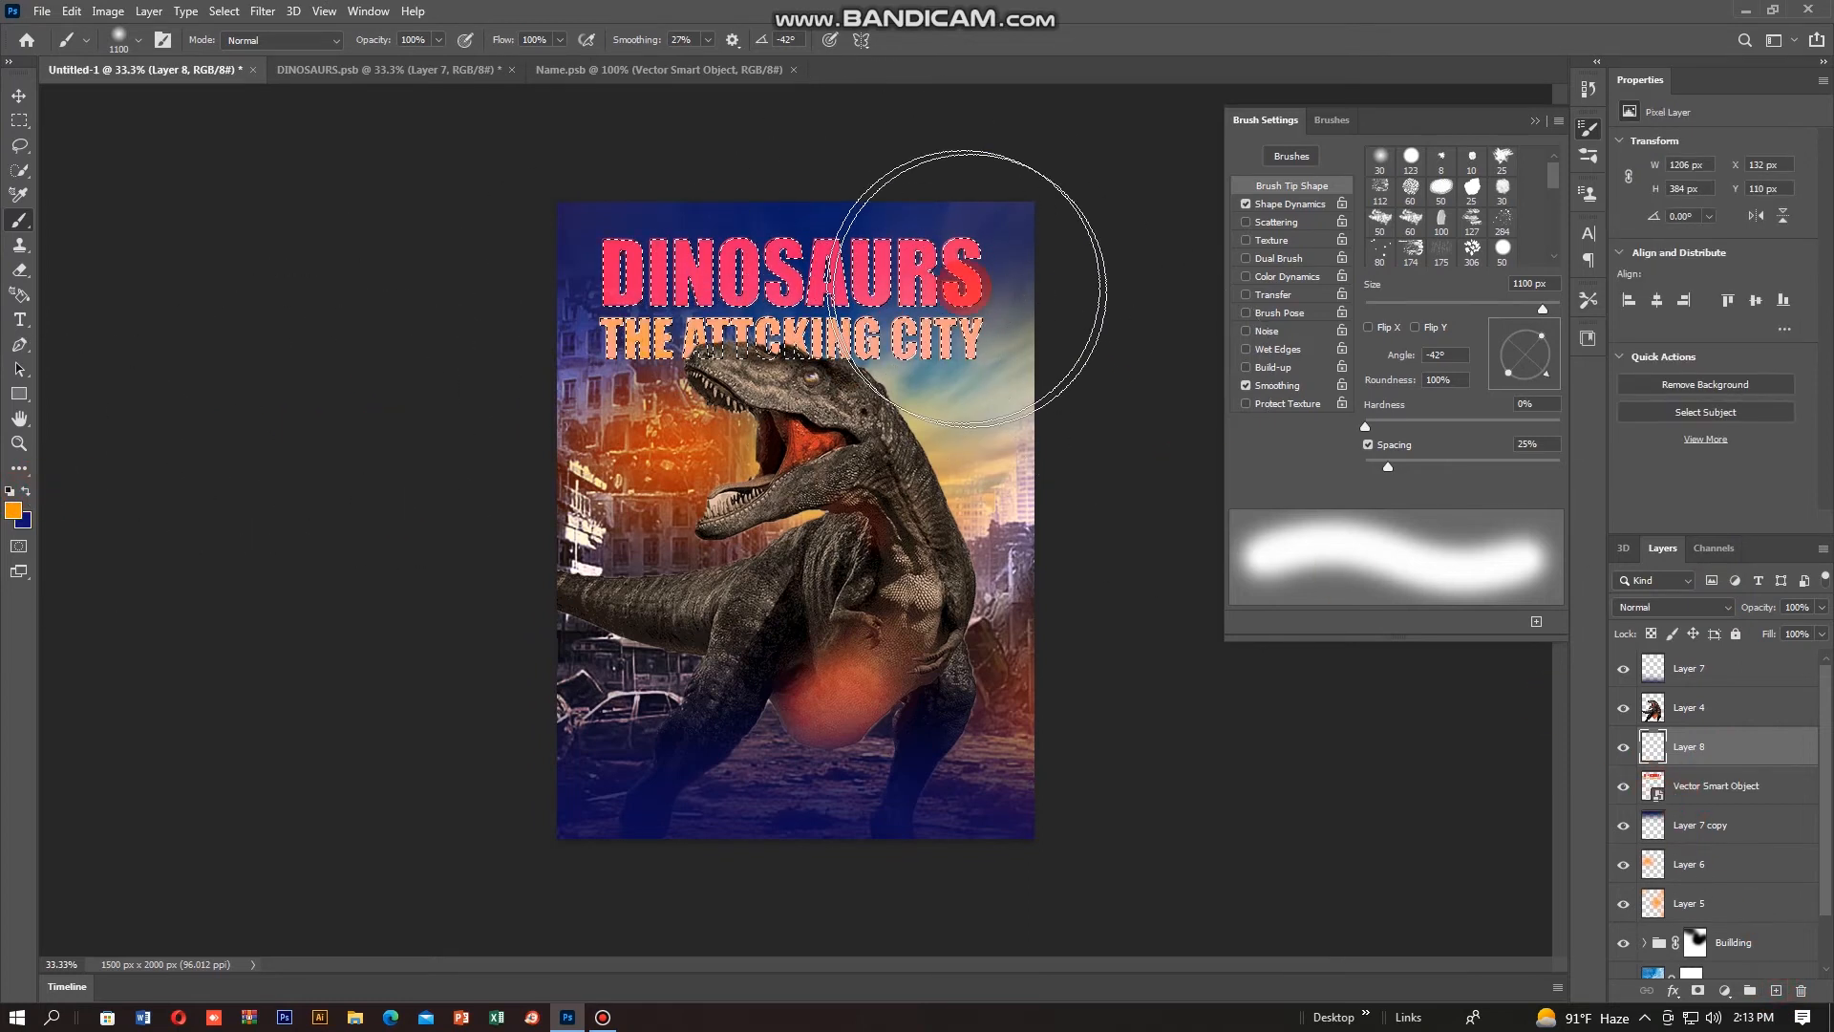
{"action": "left_click", "coordinate": [907, 277]}
{"action": "key", "text": "ctrl+z"}
{"action": "key", "text": "ctrl+z"}
{"action": "left_click", "coordinate": [883, 265]}
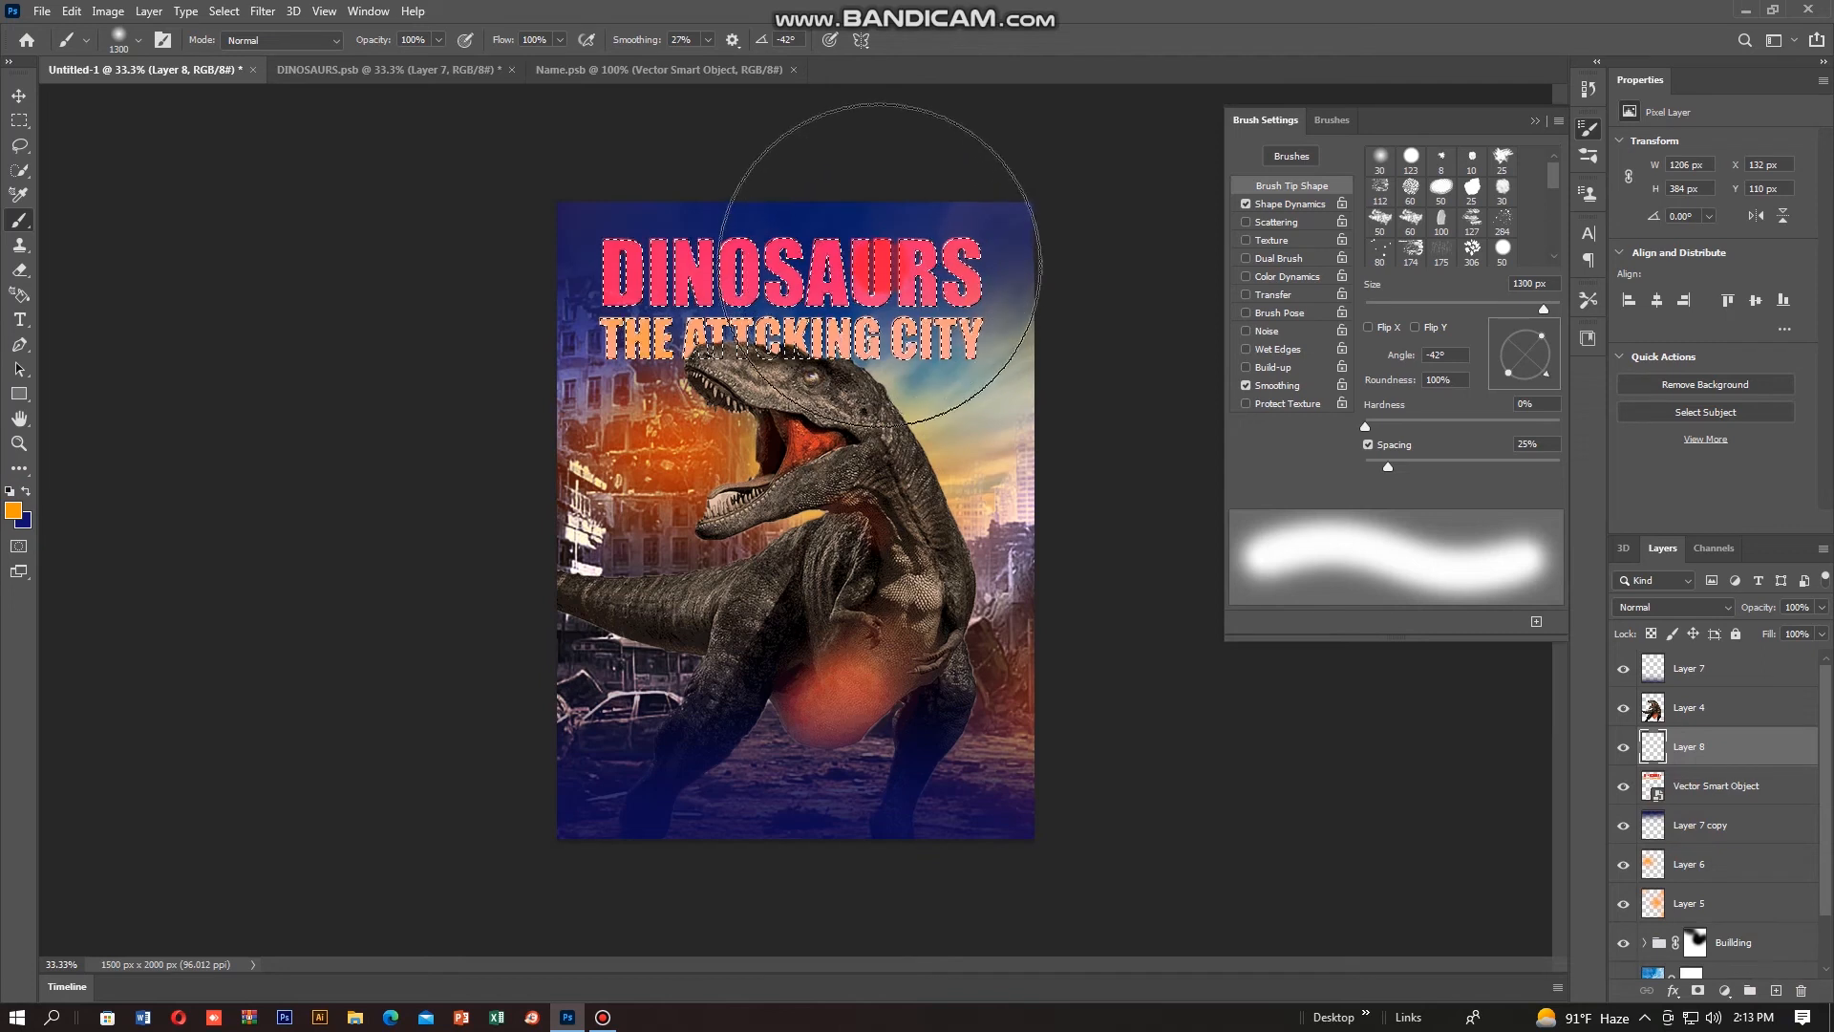
{"action": "key", "text": "bracketright"}
{"action": "key", "text": "bracketright"}
{"action": "key", "text": "bracketright"}
{"action": "left_click", "coordinate": [900, 229]}
{"action": "left_click", "coordinate": [1341, 579]}
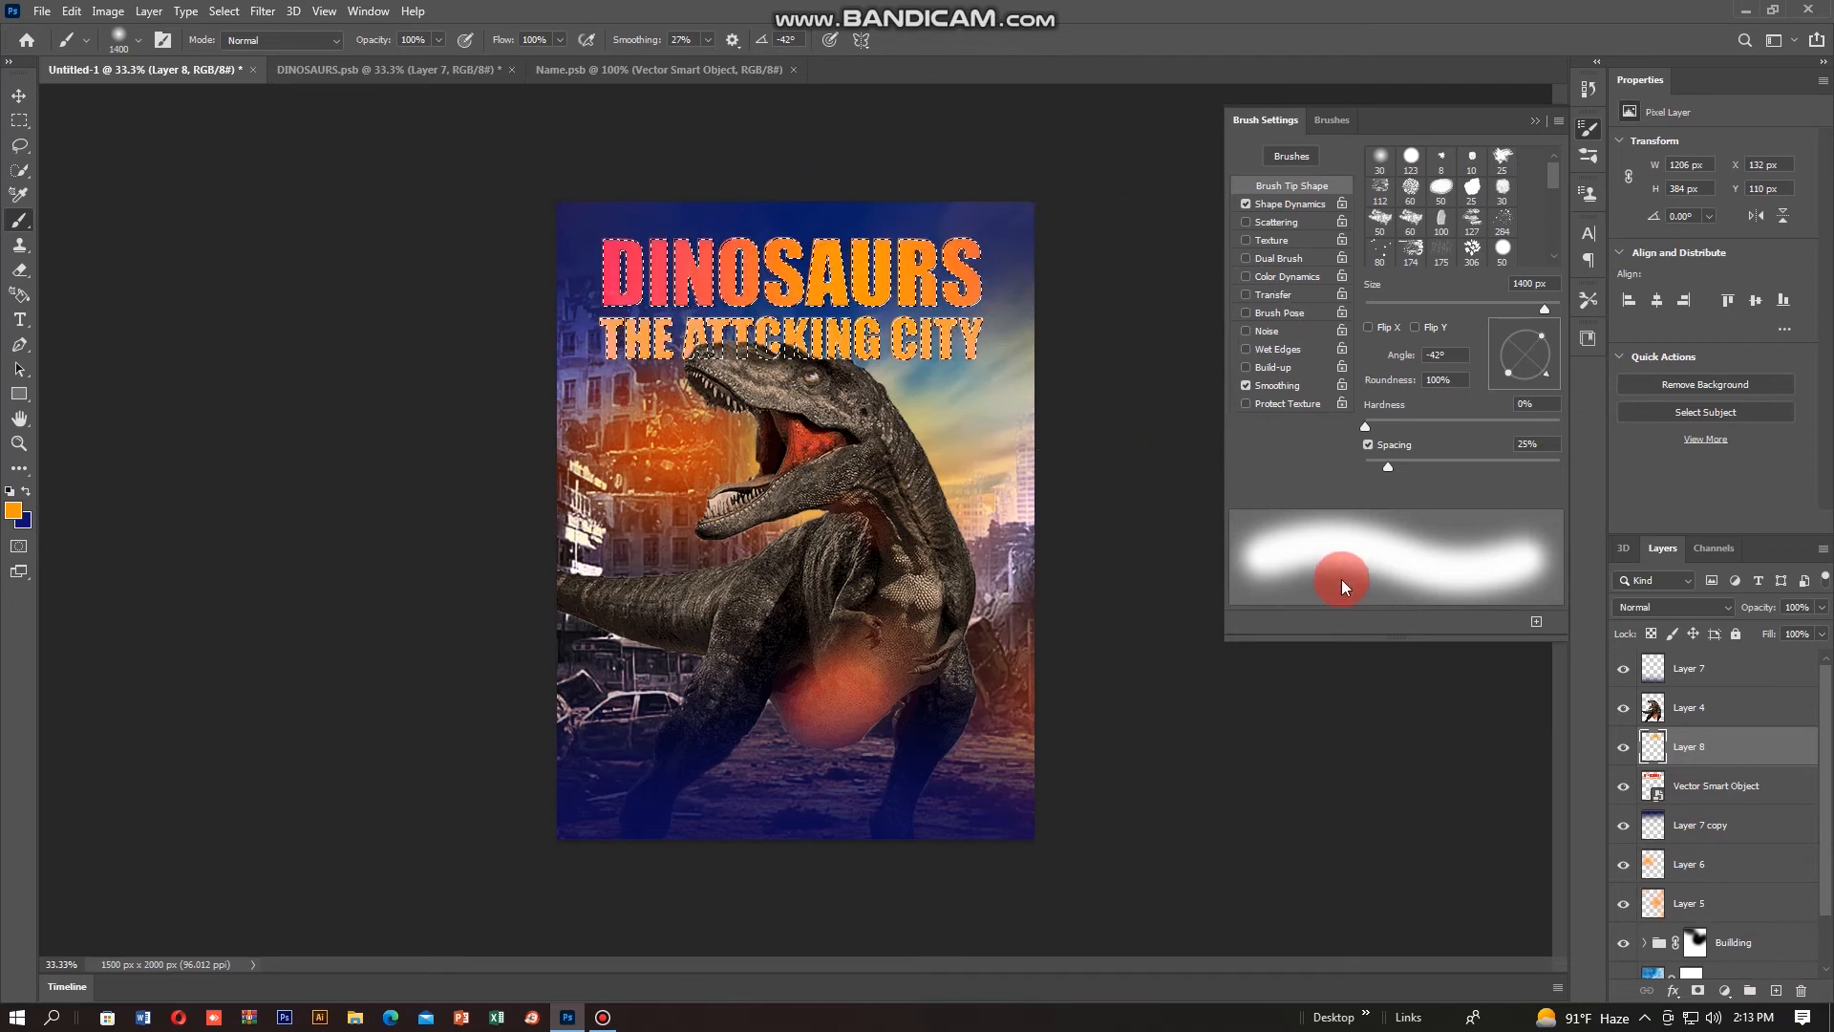
{"action": "key", "text": "ctrl+d"}
Step: Set the title's orange paint layer to Hard Light blending
{"action": "left_click", "coordinate": [1574, 633]}
{"action": "left_click", "coordinate": [1689, 609]}
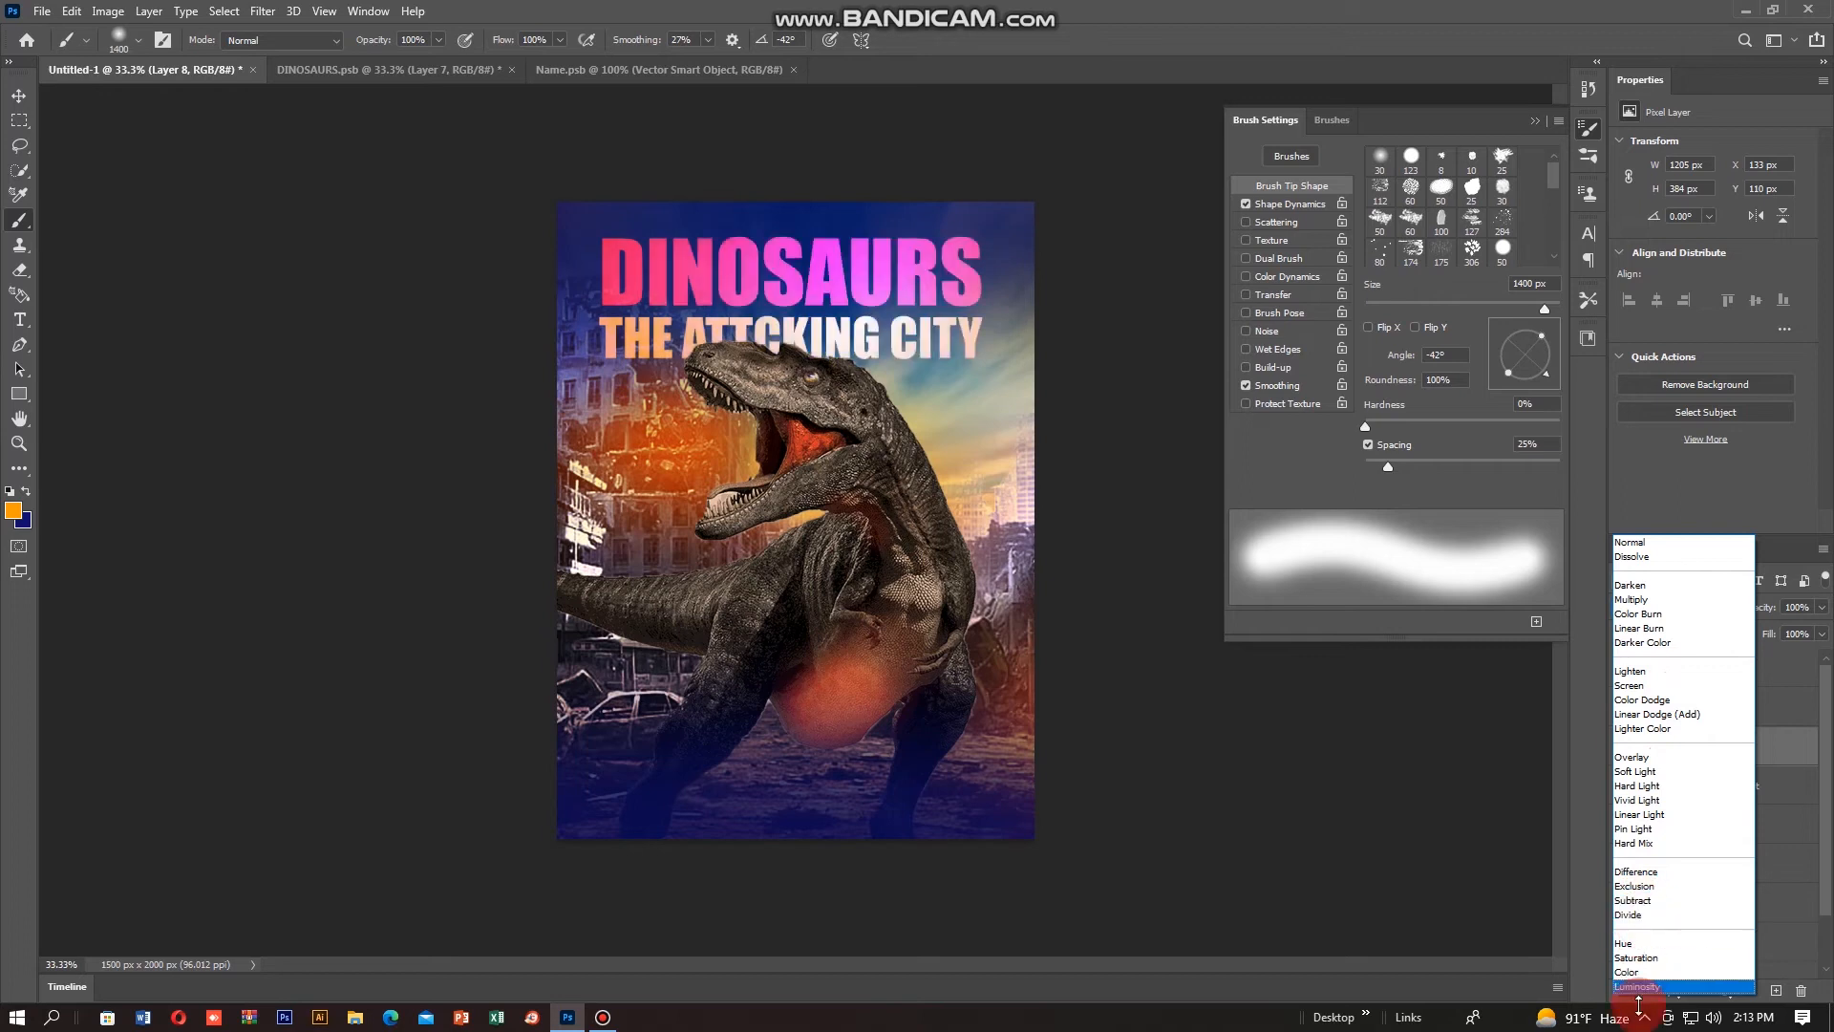
{"action": "left_click", "coordinate": [1664, 786]}
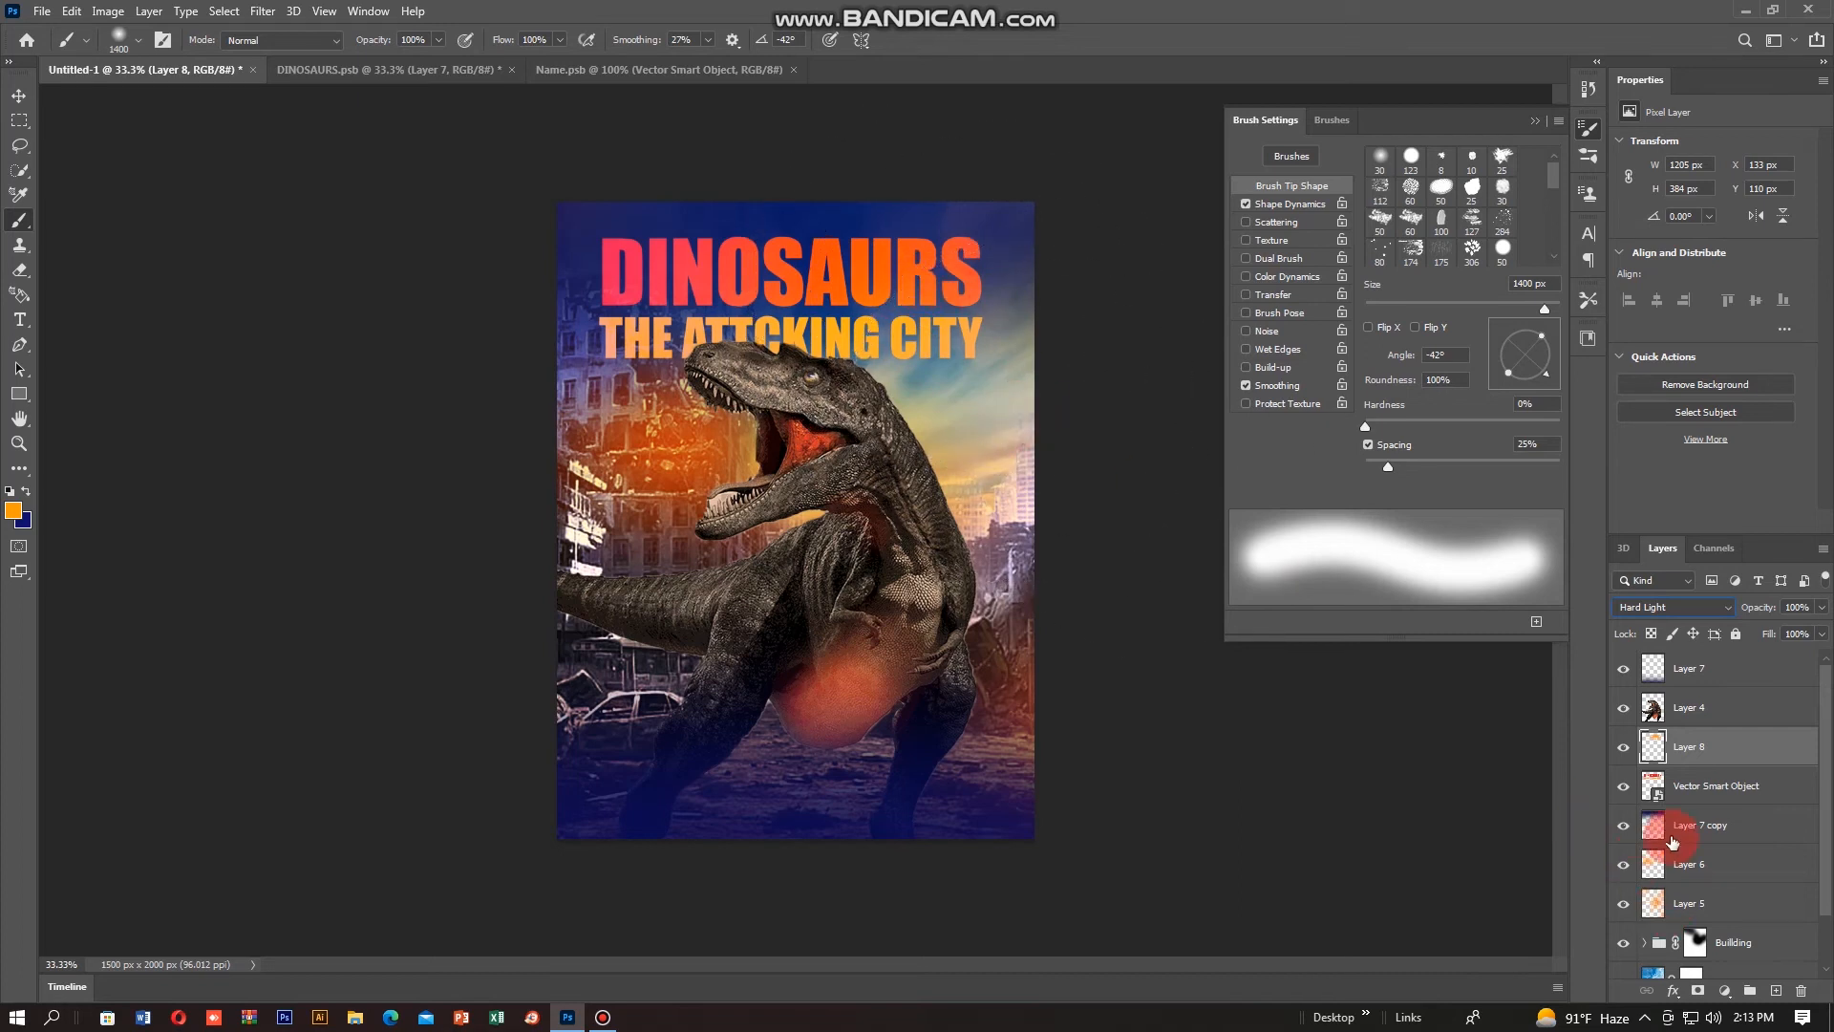
Step: Try a soft orange glow at 30% opacity on a new layer beneath the title, and delete that layer
{"action": "left_click", "coordinate": [1711, 812]}
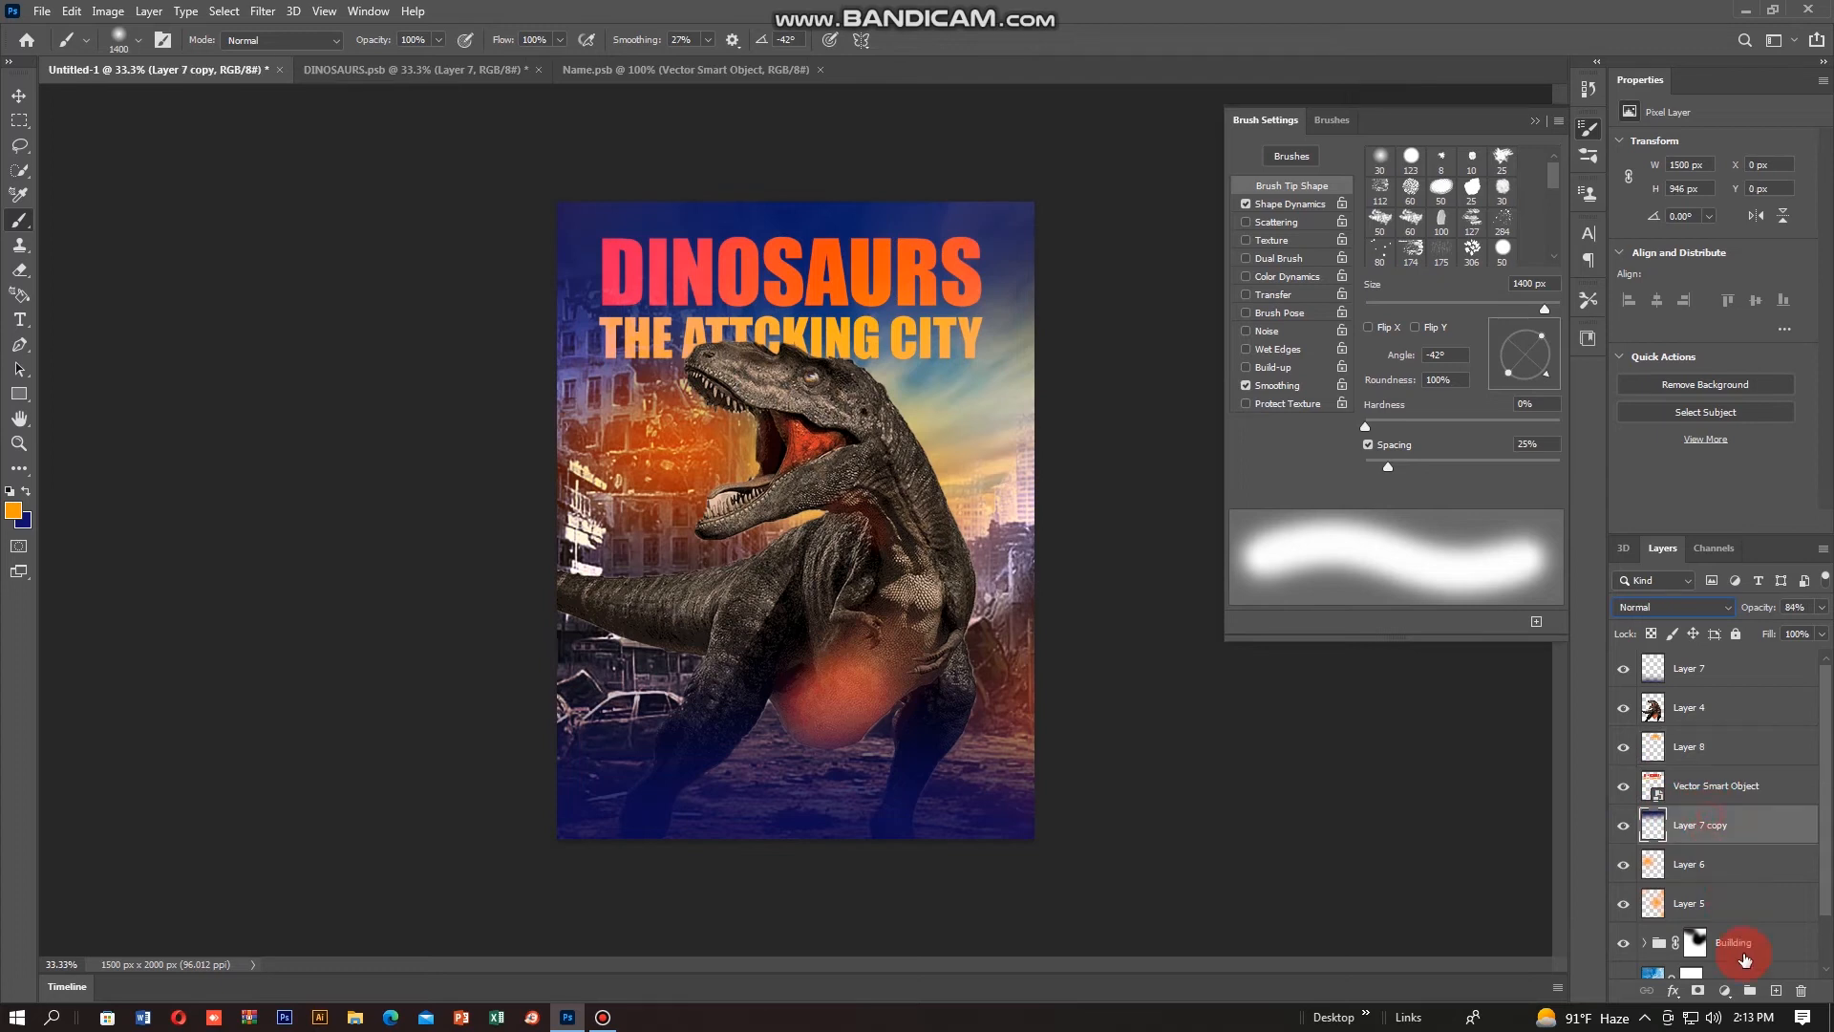
{"action": "left_click", "coordinate": [1772, 991]}
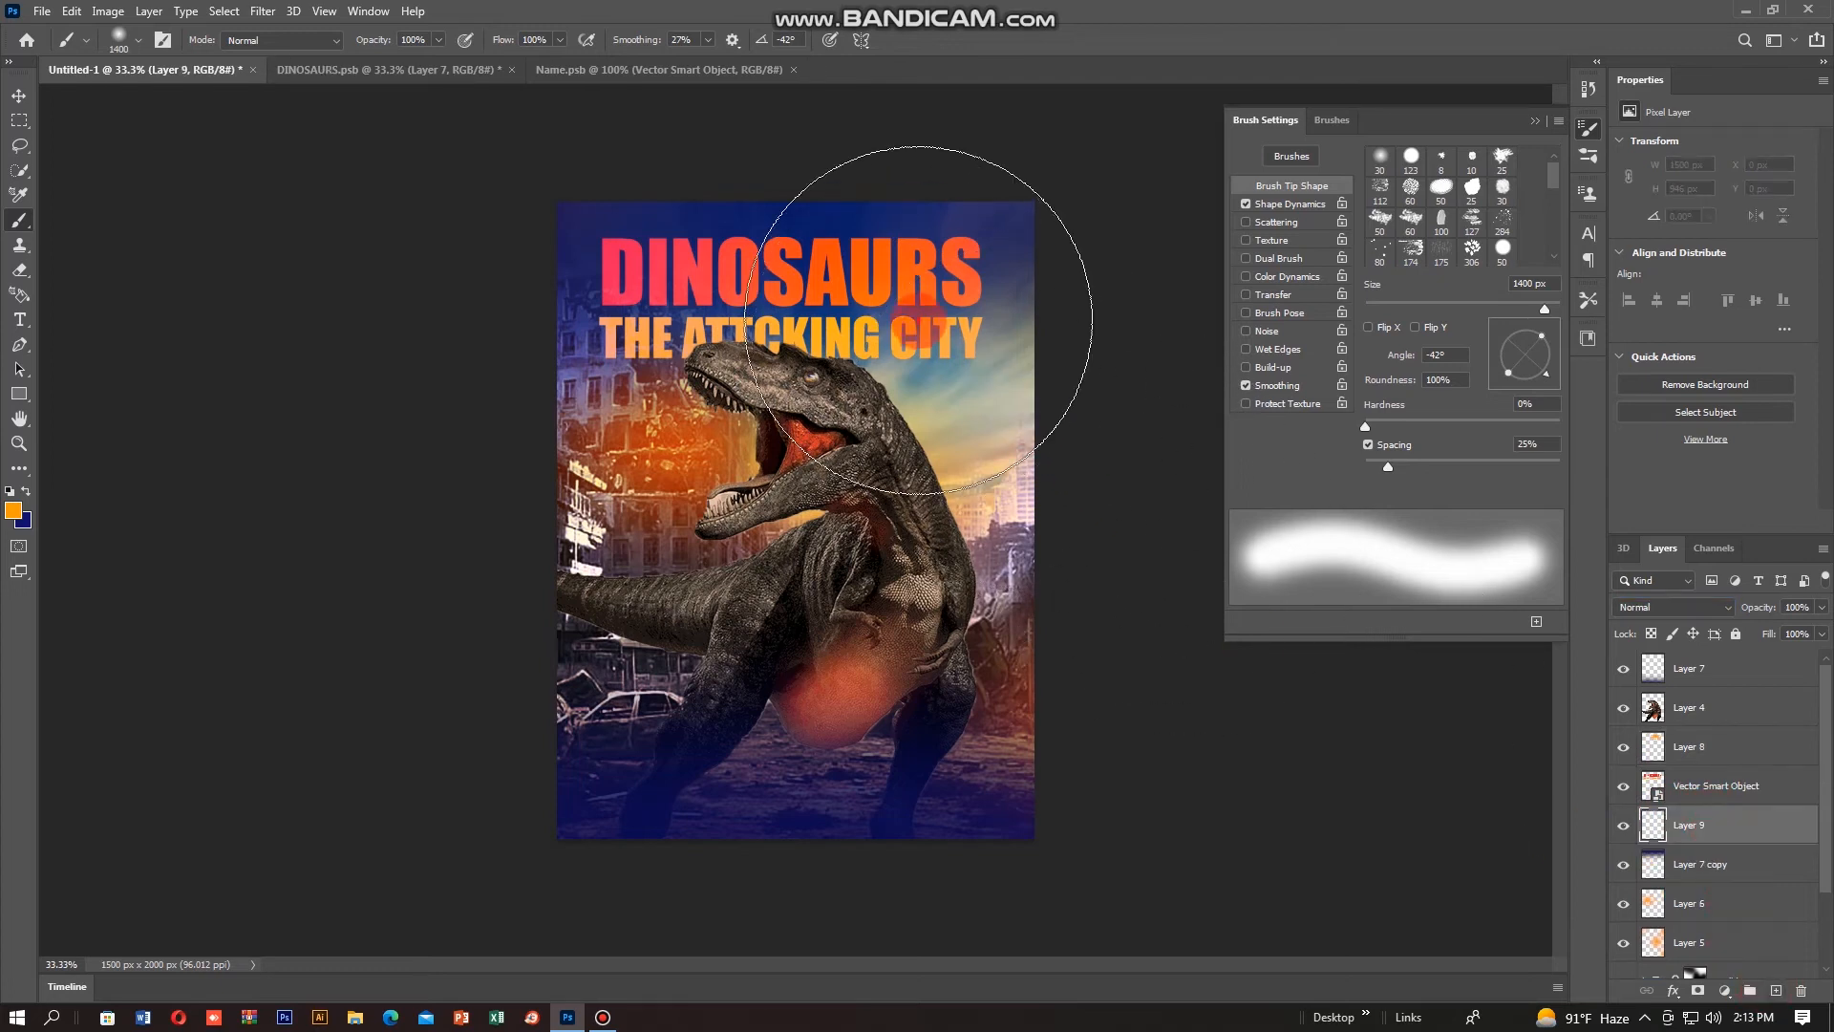
{"action": "left_click_drag", "start_coordinate": [1002, 363], "coordinate": [1176, 435]}
{"action": "mouse_move", "coordinate": [1820, 615]}
{"action": "left_mouse_down"}
{"action": "mouse_move", "coordinate": [1821, 634]}
{"action": "mouse_move", "coordinate": [1752, 635]}
{"action": "mouse_move", "coordinate": [1830, 638]}
{"action": "left_mouse_up"}
{"action": "left_click_drag", "start_coordinate": [1719, 636], "coordinate": [1758, 634]}
{"action": "left_click_drag", "start_coordinate": [981, 394], "coordinate": [726, 350]}
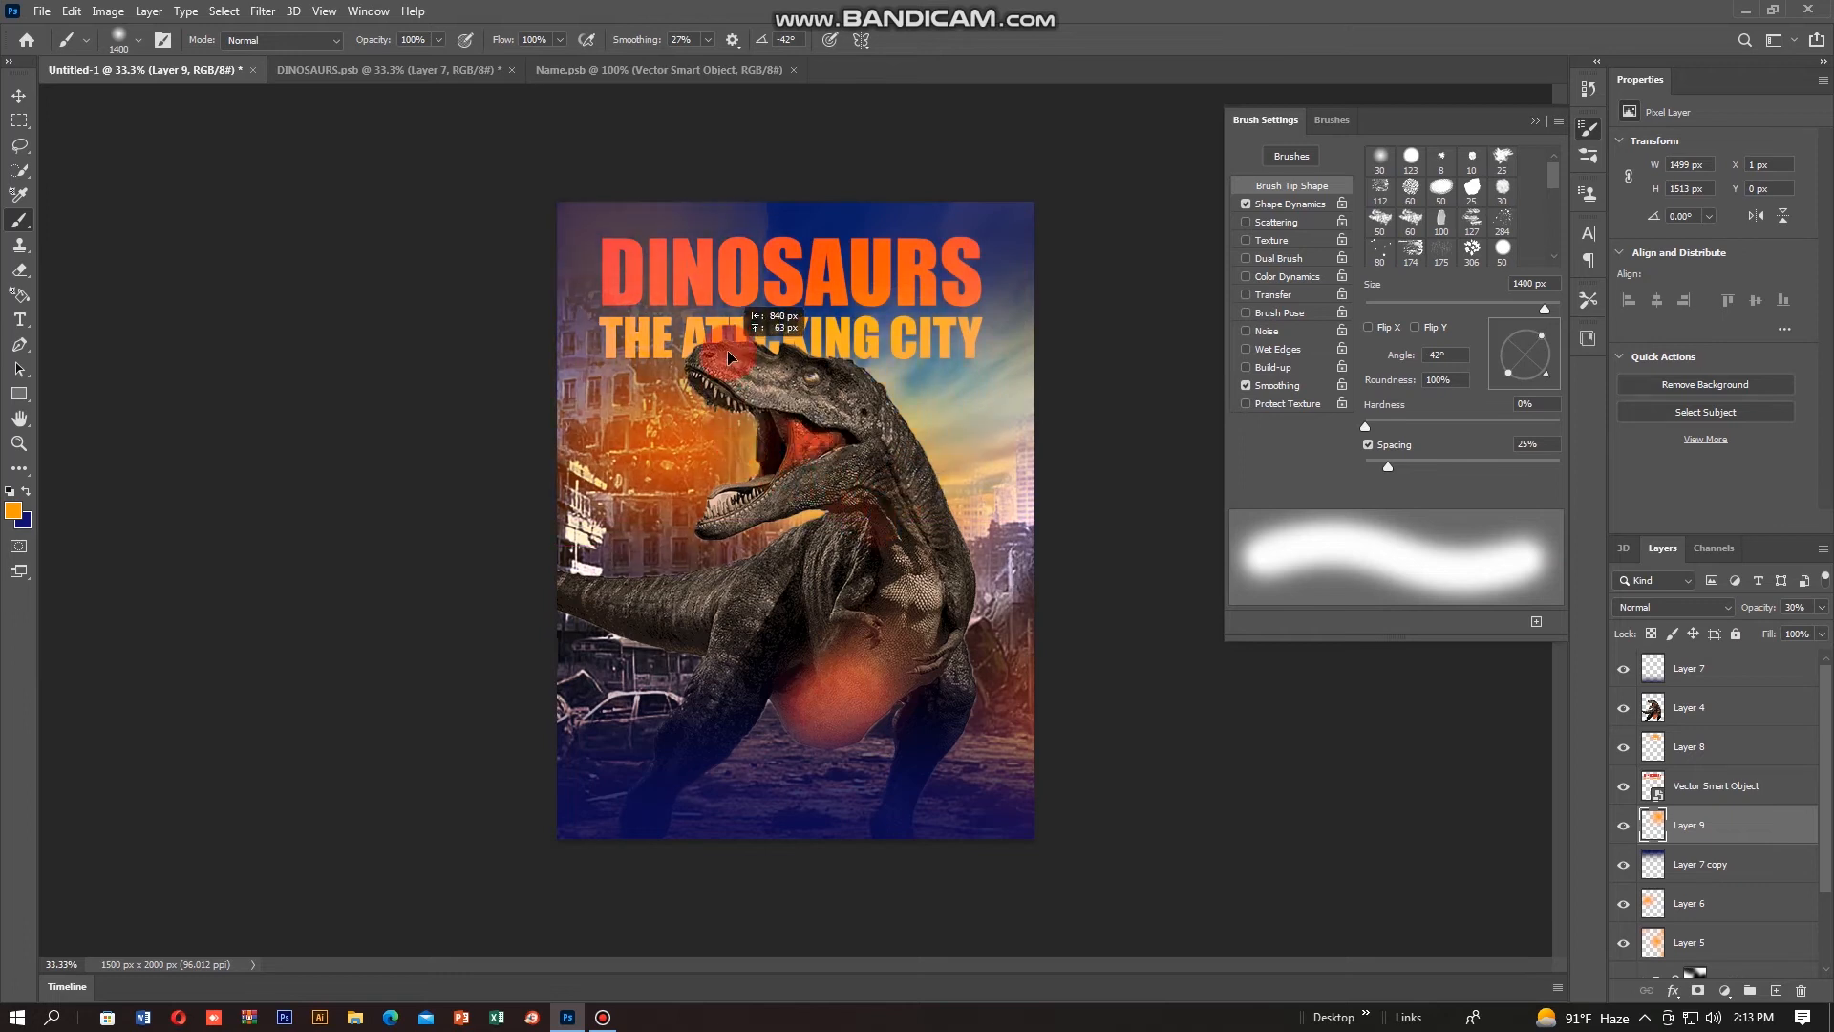
{"action": "key", "text": "Delete"}
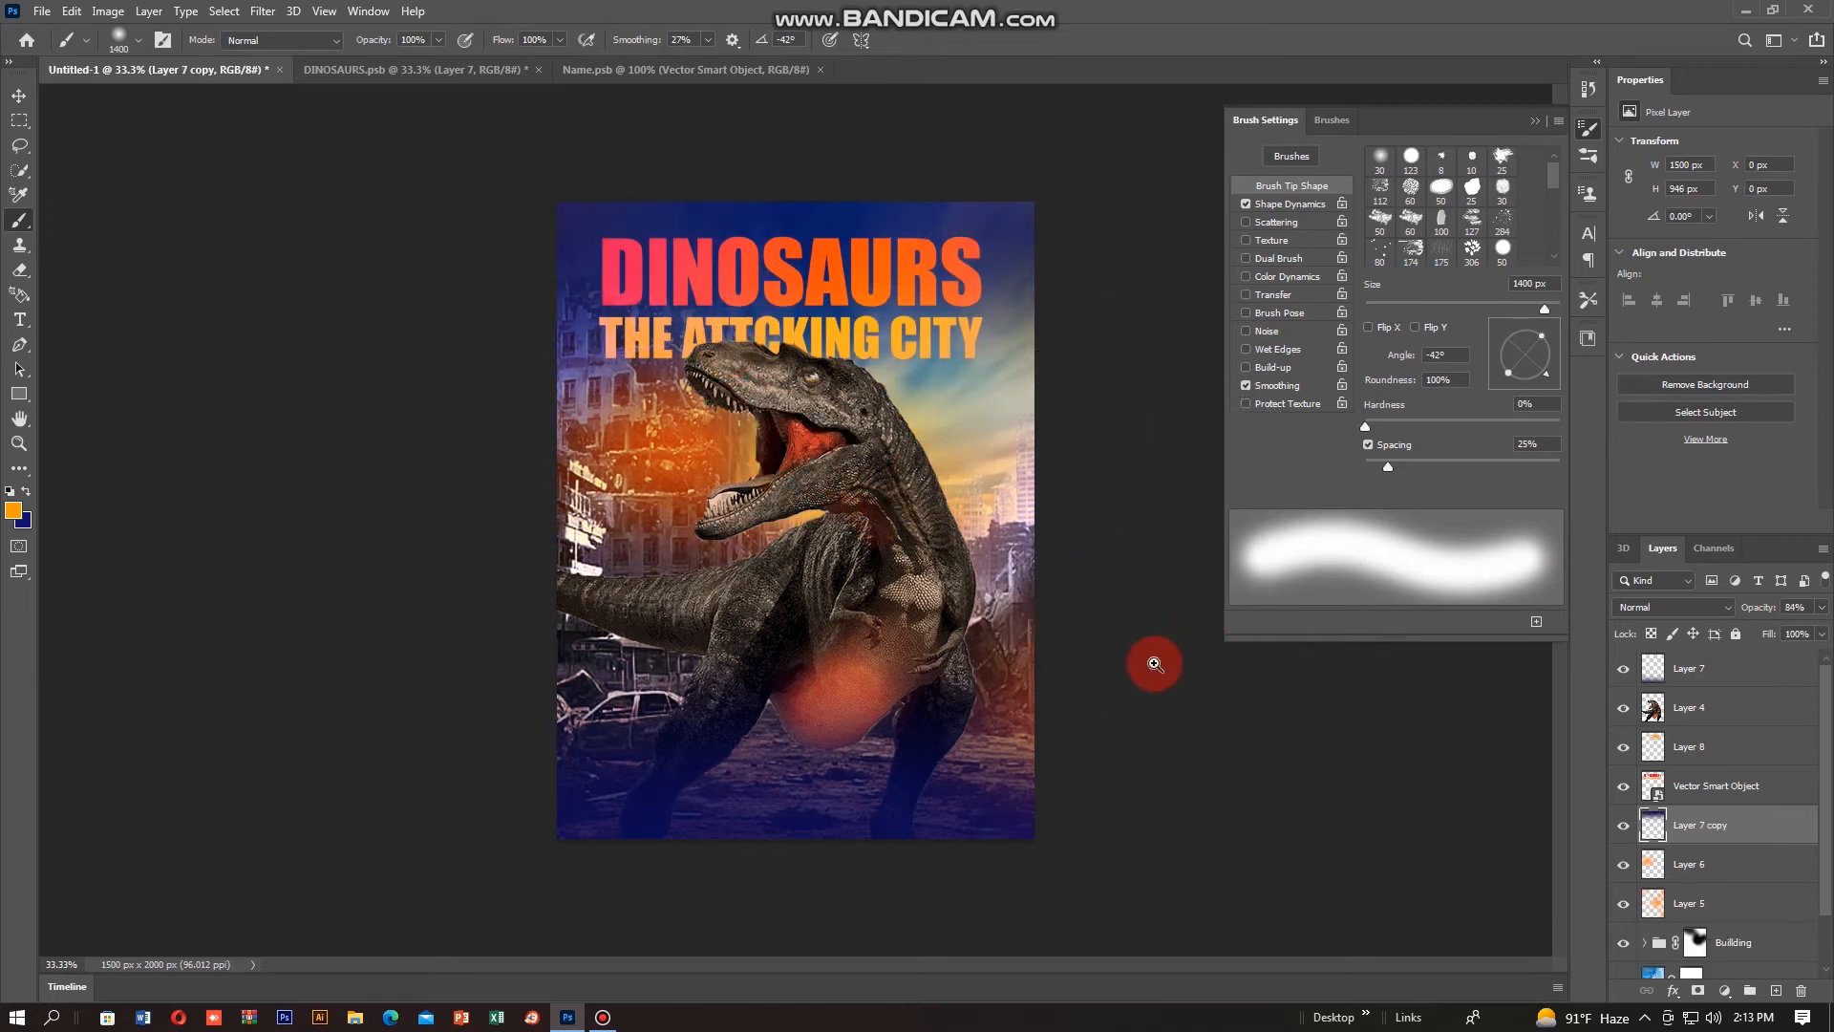
Step: Add a new layer directly above the dinosaur and dab soft orange over its open mouth with the brush reduced to 900 px
{"action": "left_click", "coordinate": [1131, 669], "text": "ctrl"}
{"action": "key", "text": "ctrl+minus"}
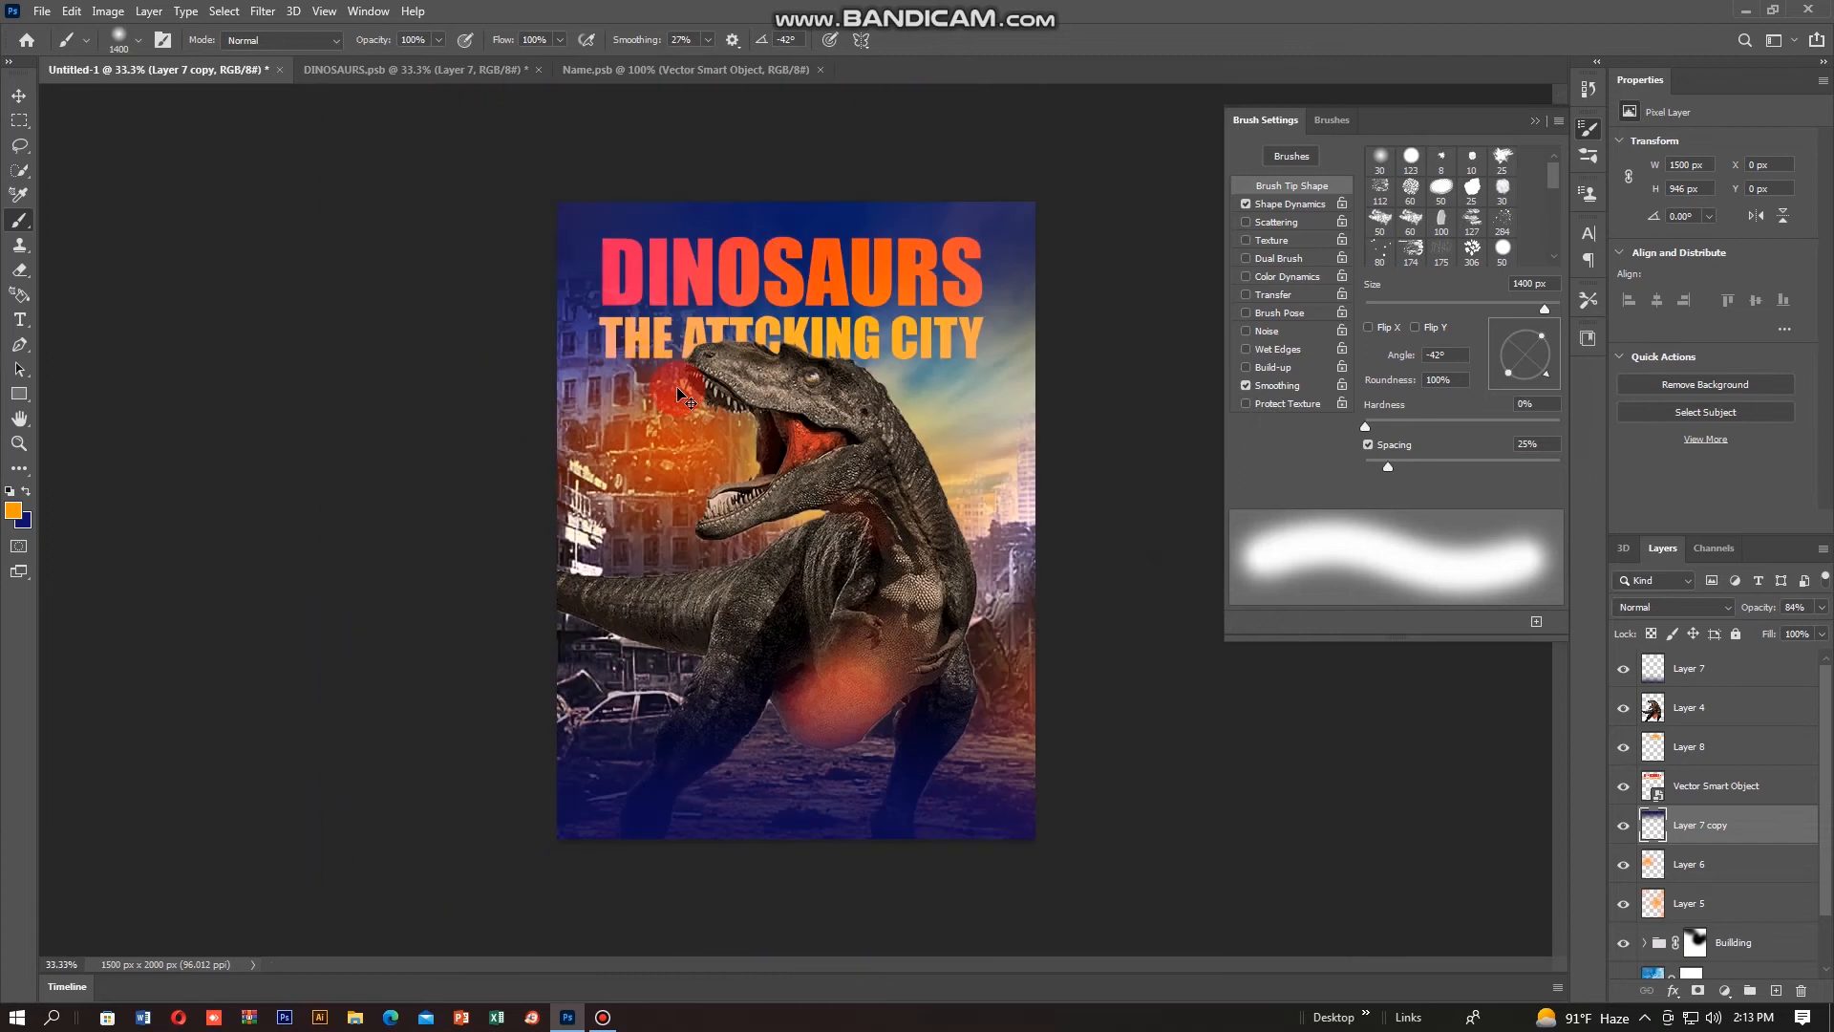
{"action": "left_click", "coordinate": [1650, 715]}
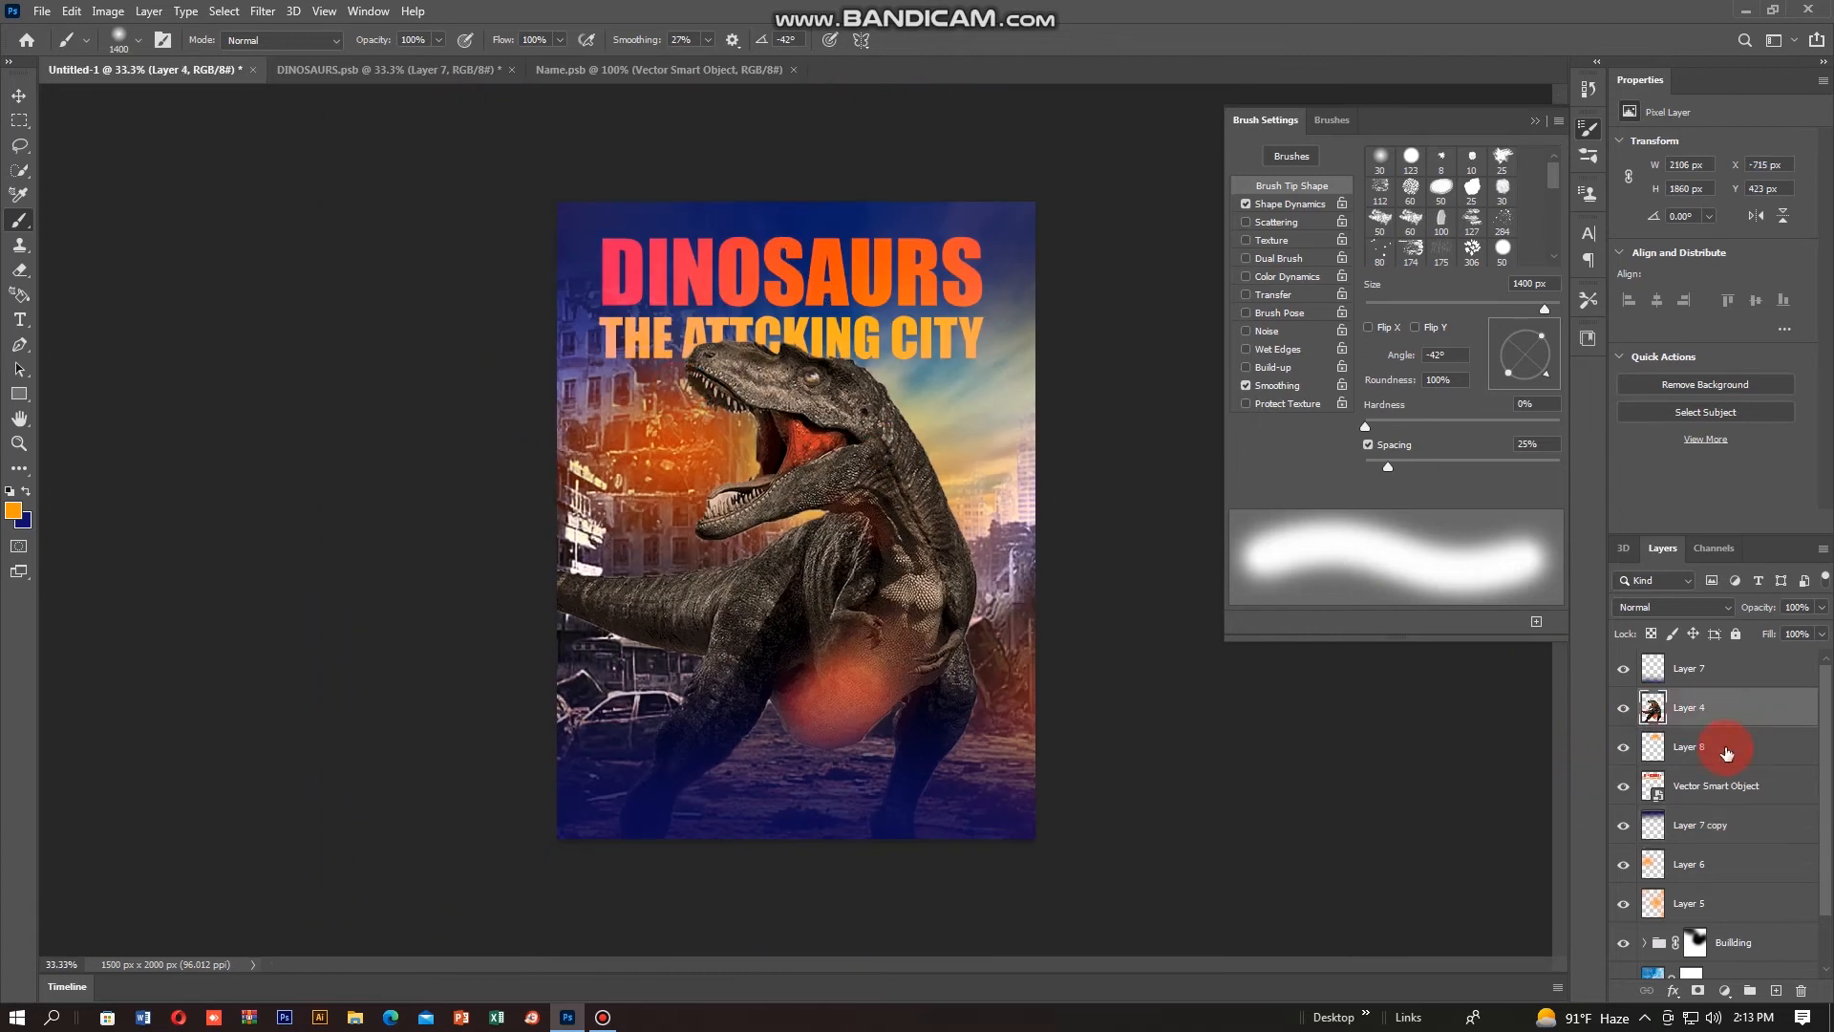
{"action": "left_click", "coordinate": [1777, 990]}
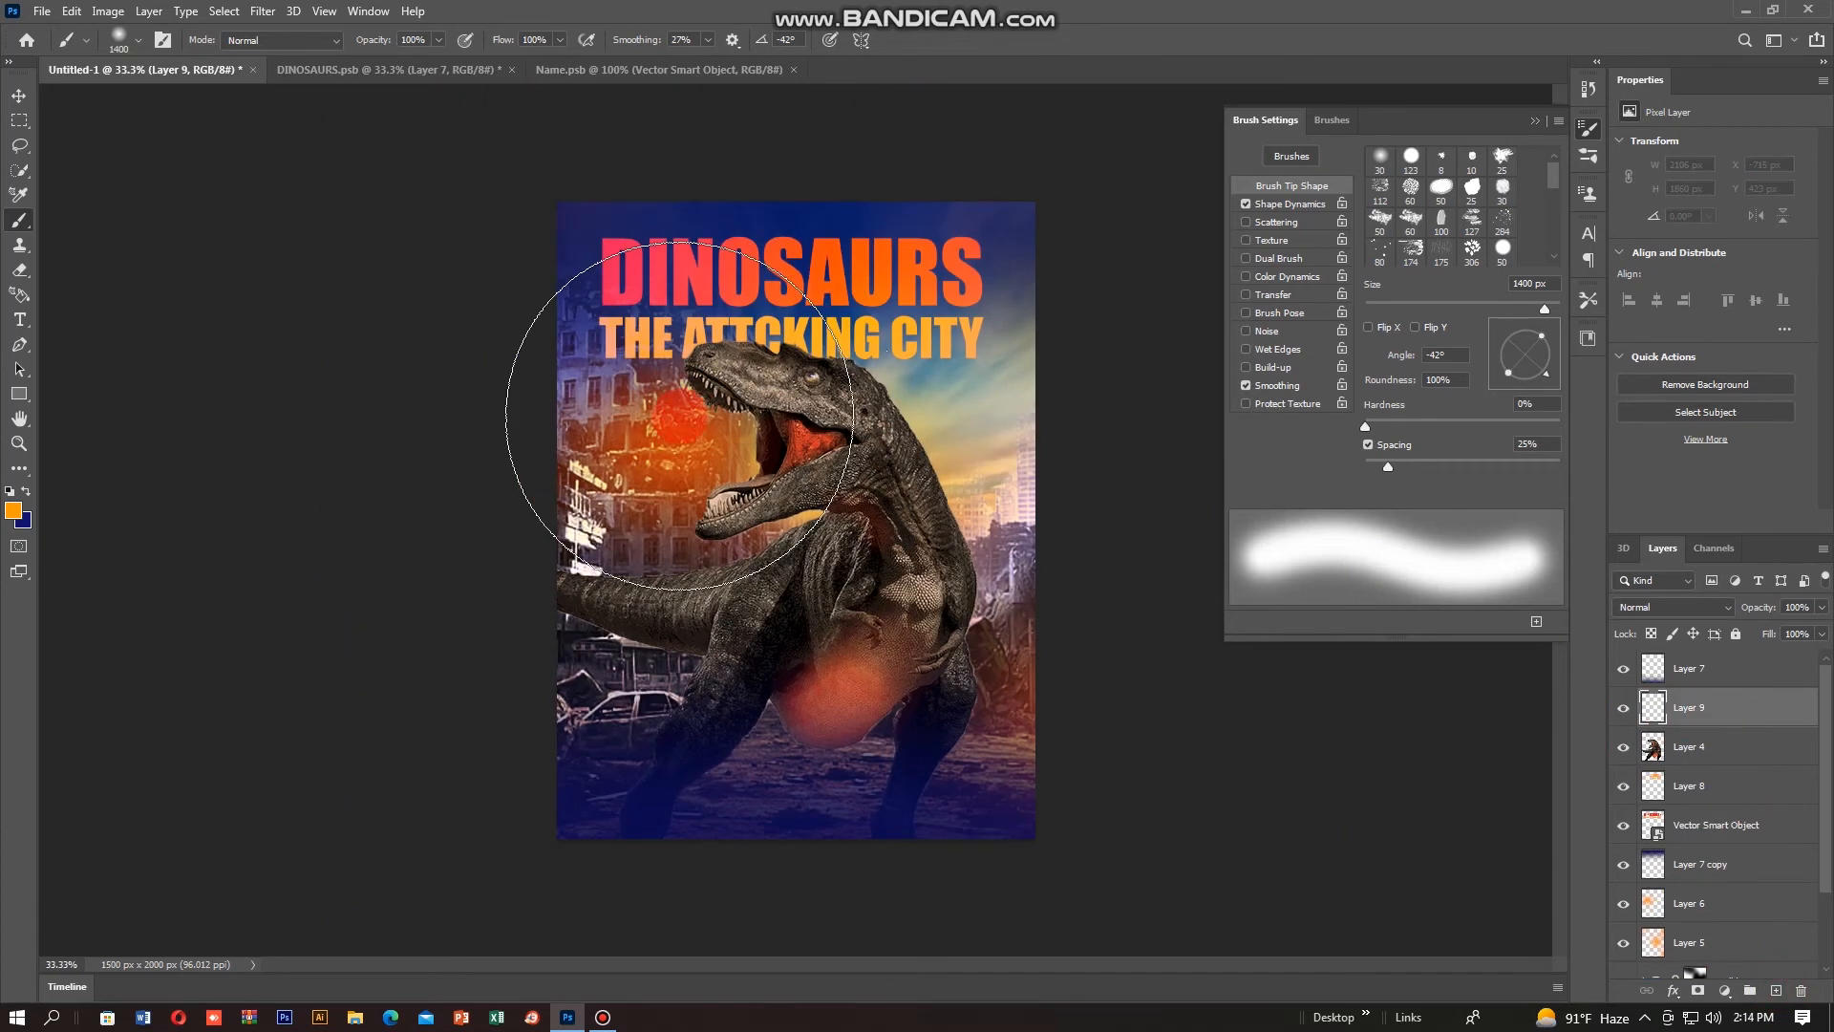
{"action": "left_click_drag", "start_coordinate": [675, 430], "coordinate": [757, 437]}
{"action": "key", "text": "ctrl+z"}
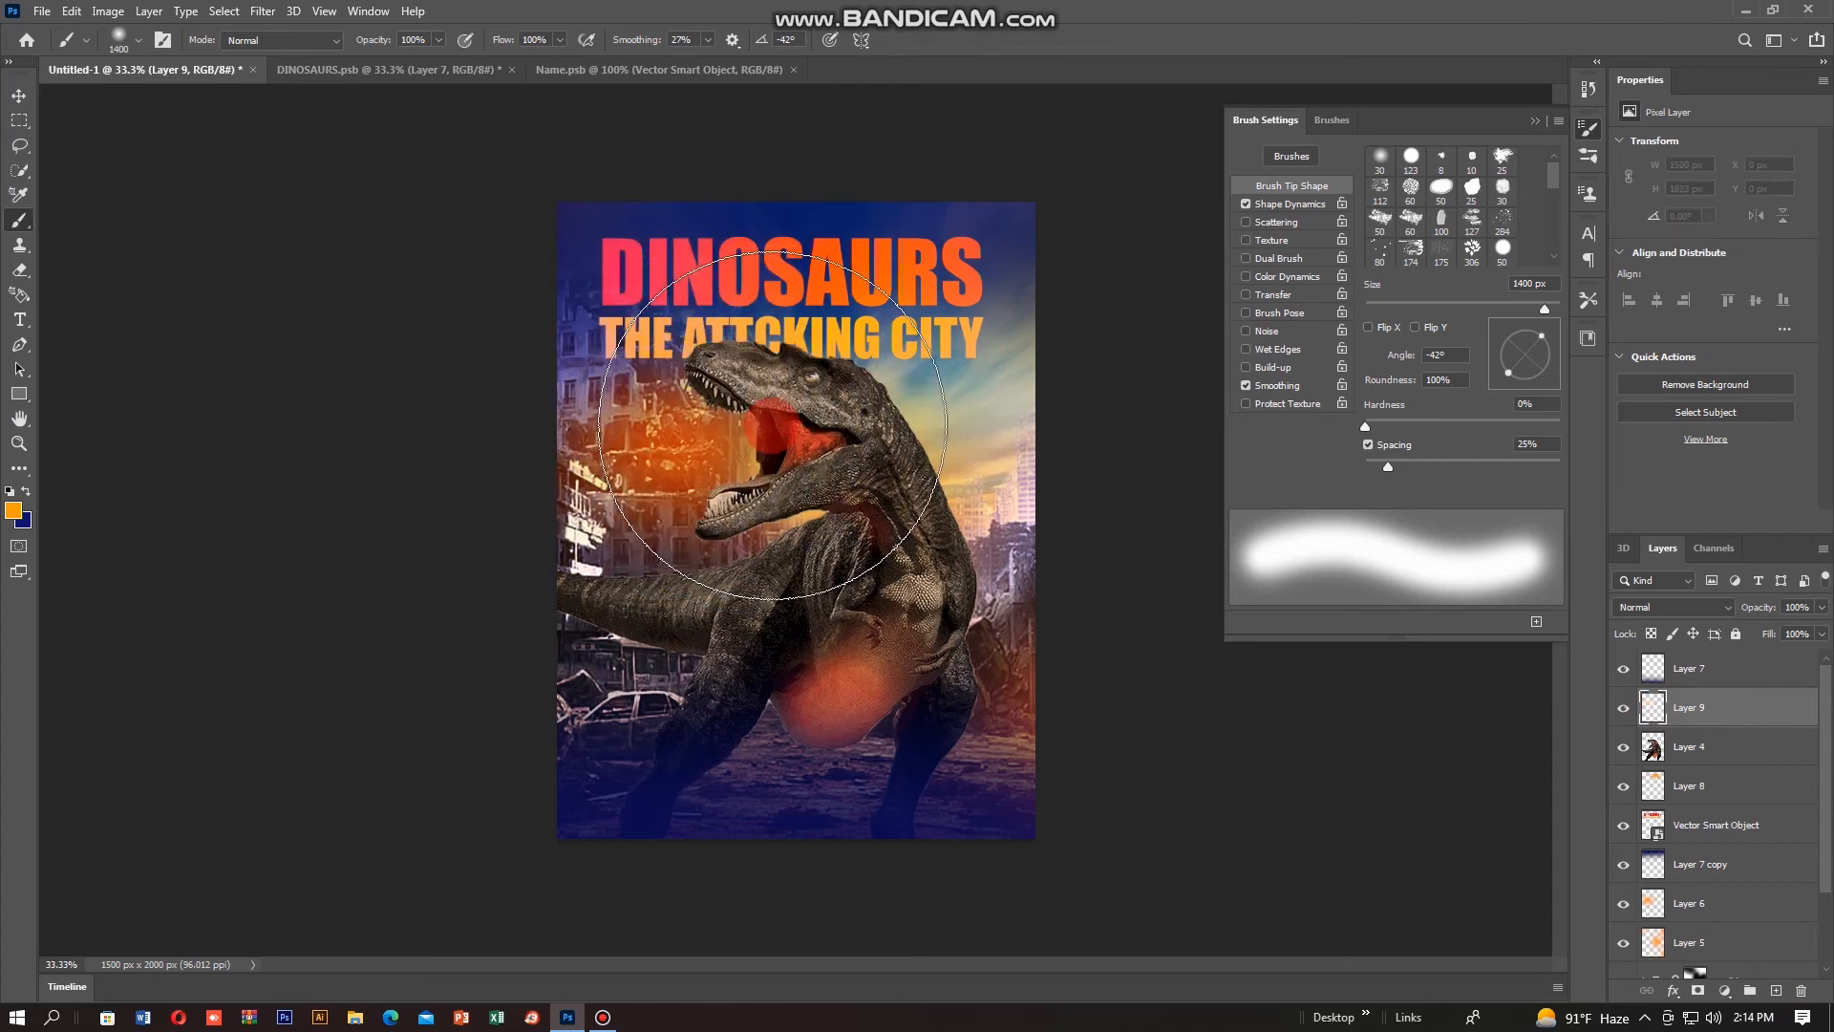
{"action": "key", "text": "bracketleft"}
{"action": "key", "text": "bracketleft"}
{"action": "key", "text": "bracketleft"}
{"action": "key", "text": "bracketleft"}
{"action": "key", "text": "bracketleft"}
{"action": "left_click", "coordinate": [736, 432]}
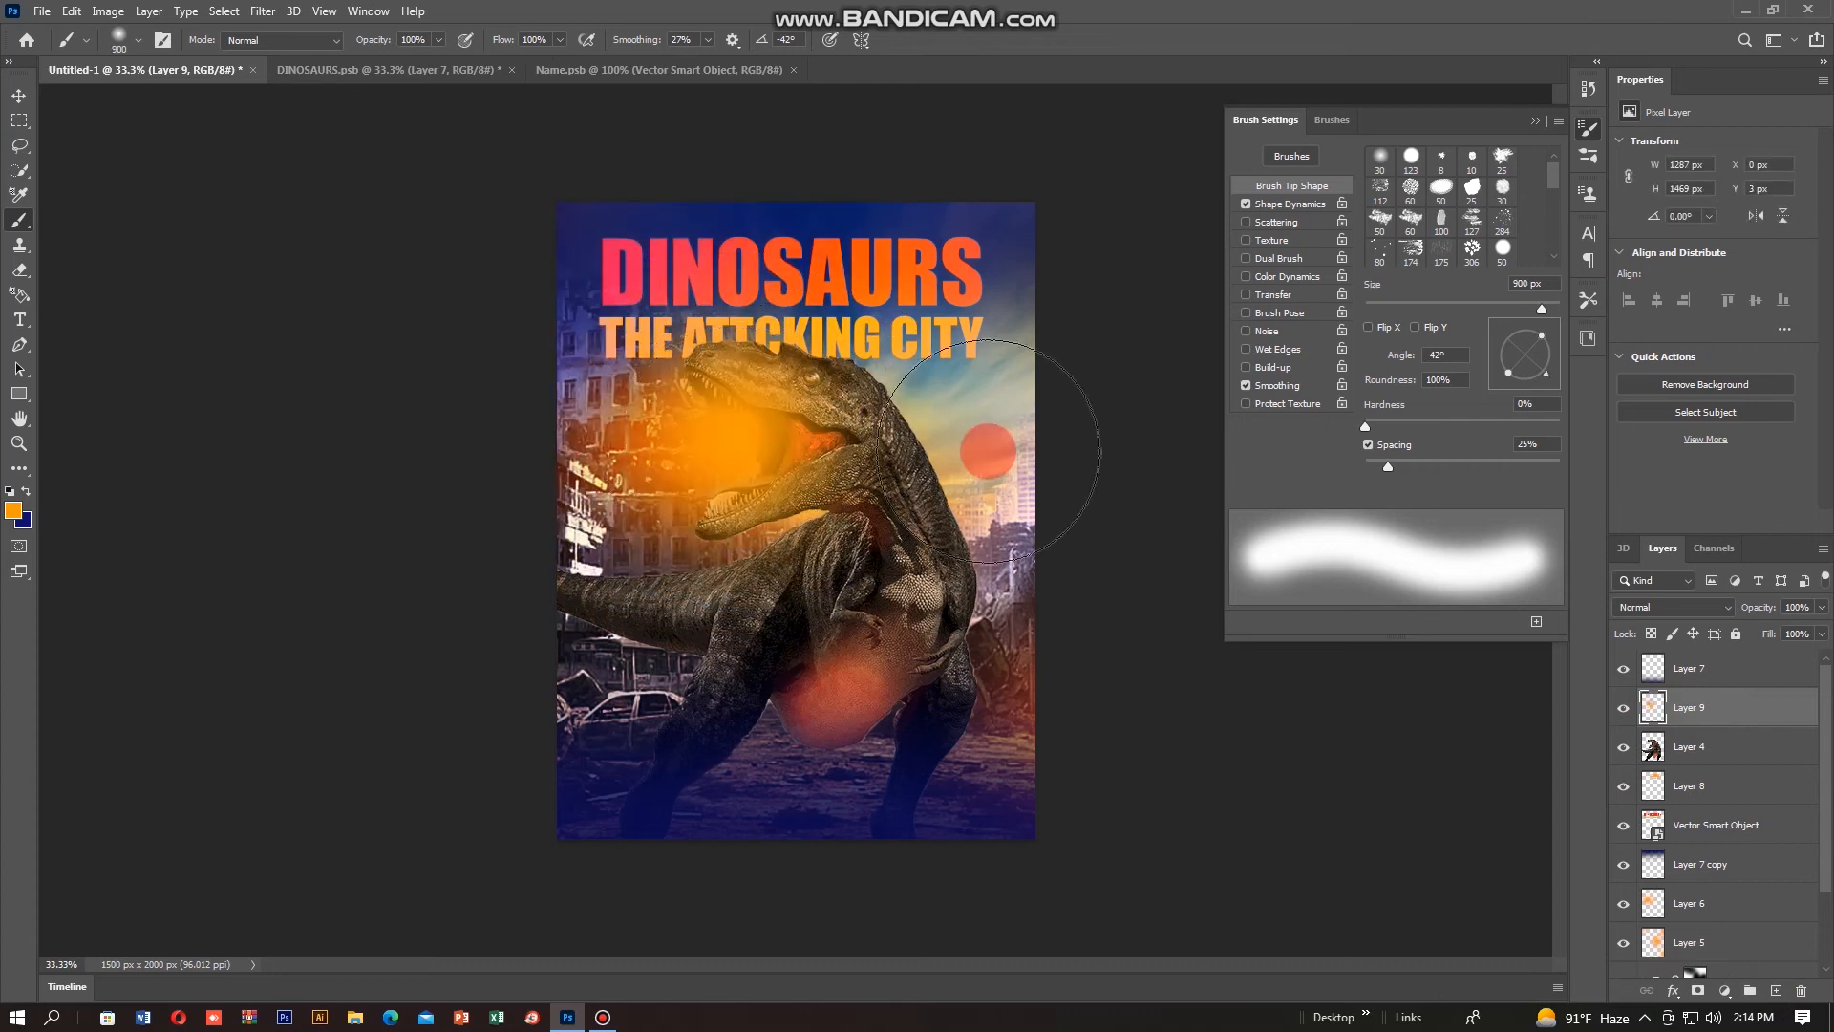
Step: Set the mouth glow layer to Color Dodge blending at 59% opacity, then deselect the layer
{"action": "left_click", "coordinate": [1635, 571]}
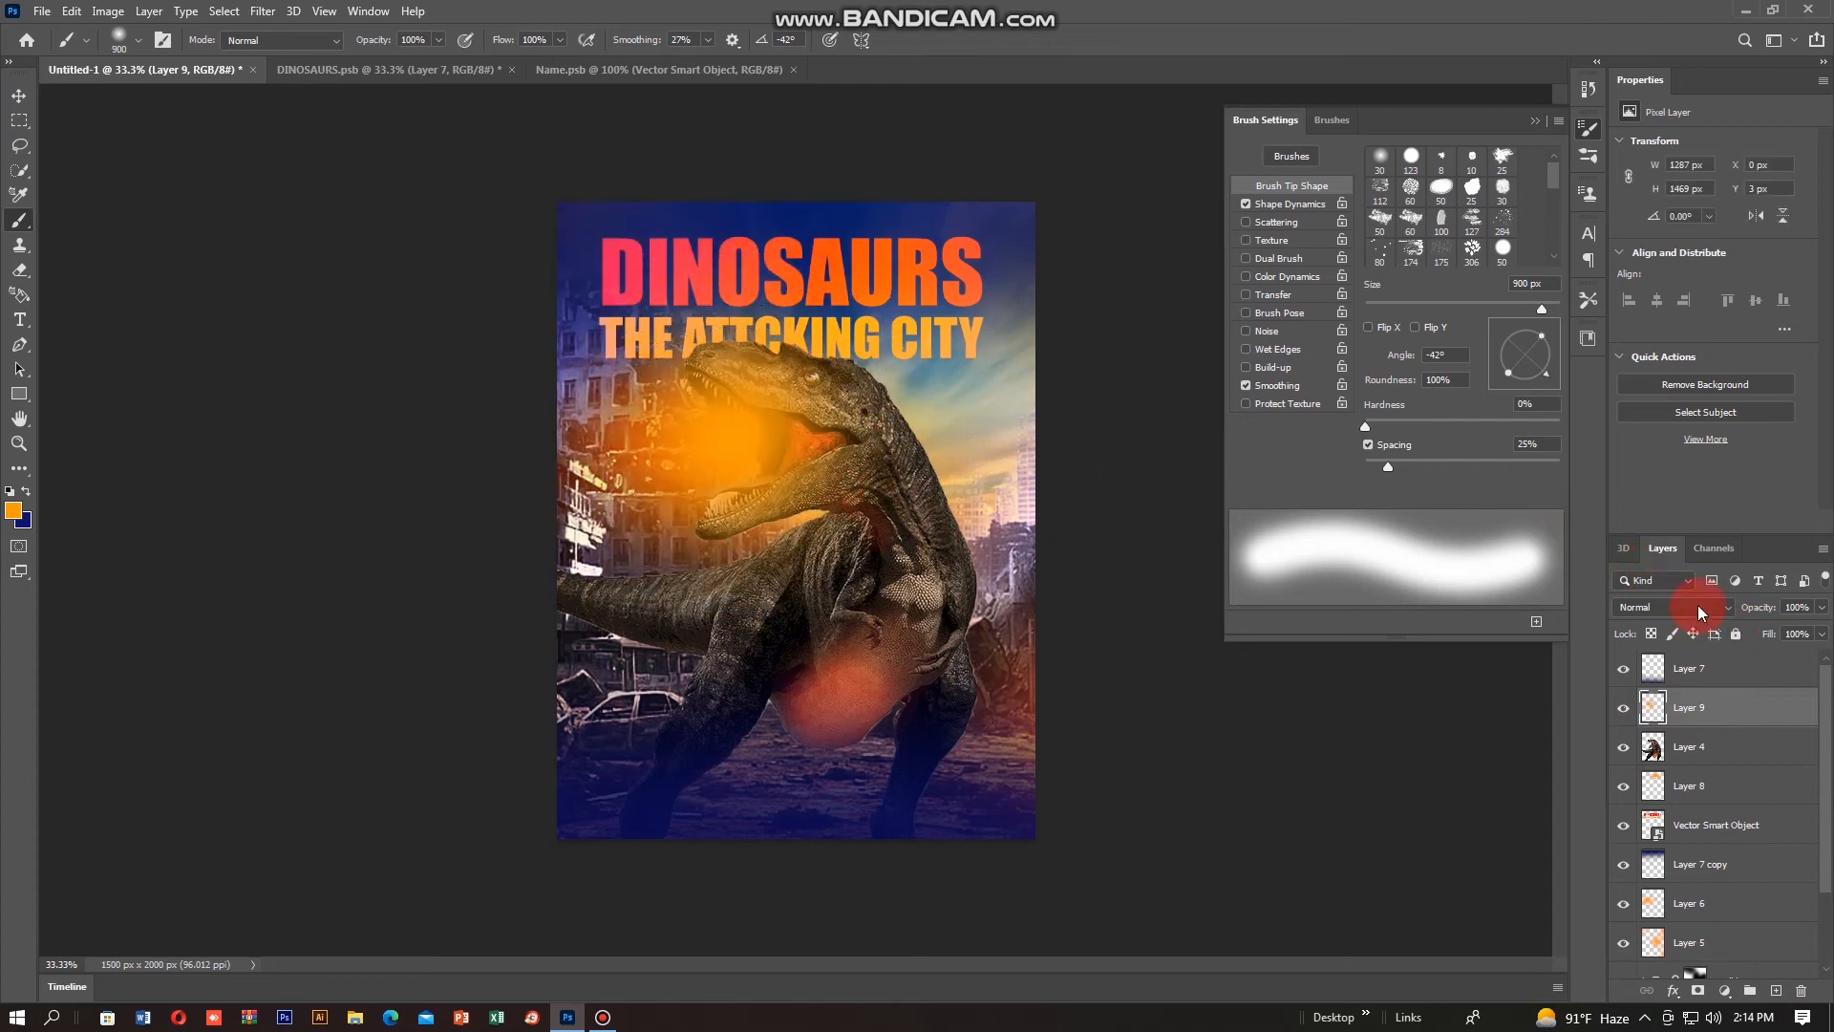
{"action": "scroll", "coordinate": [1694, 604], "scroll_direction": "down", "scroll_amount": 5}
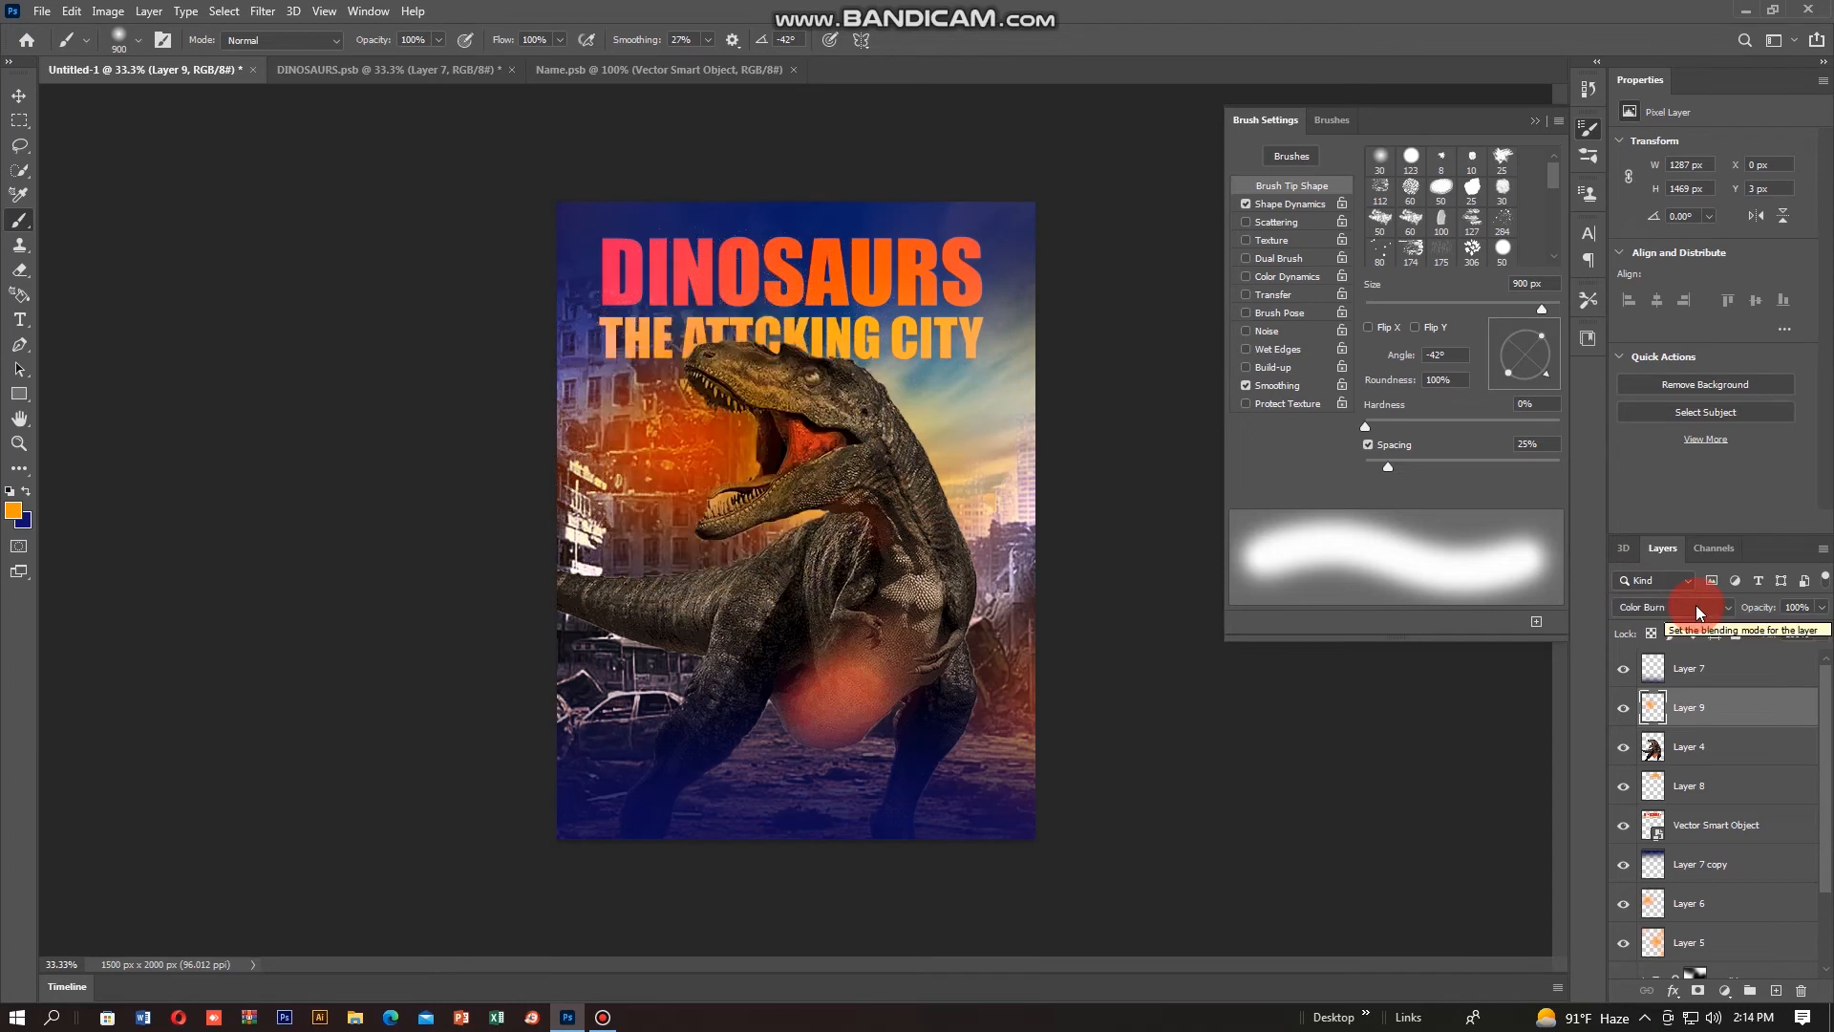
{"action": "scroll", "coordinate": [1695, 605], "scroll_direction": "down", "scroll_amount": 3}
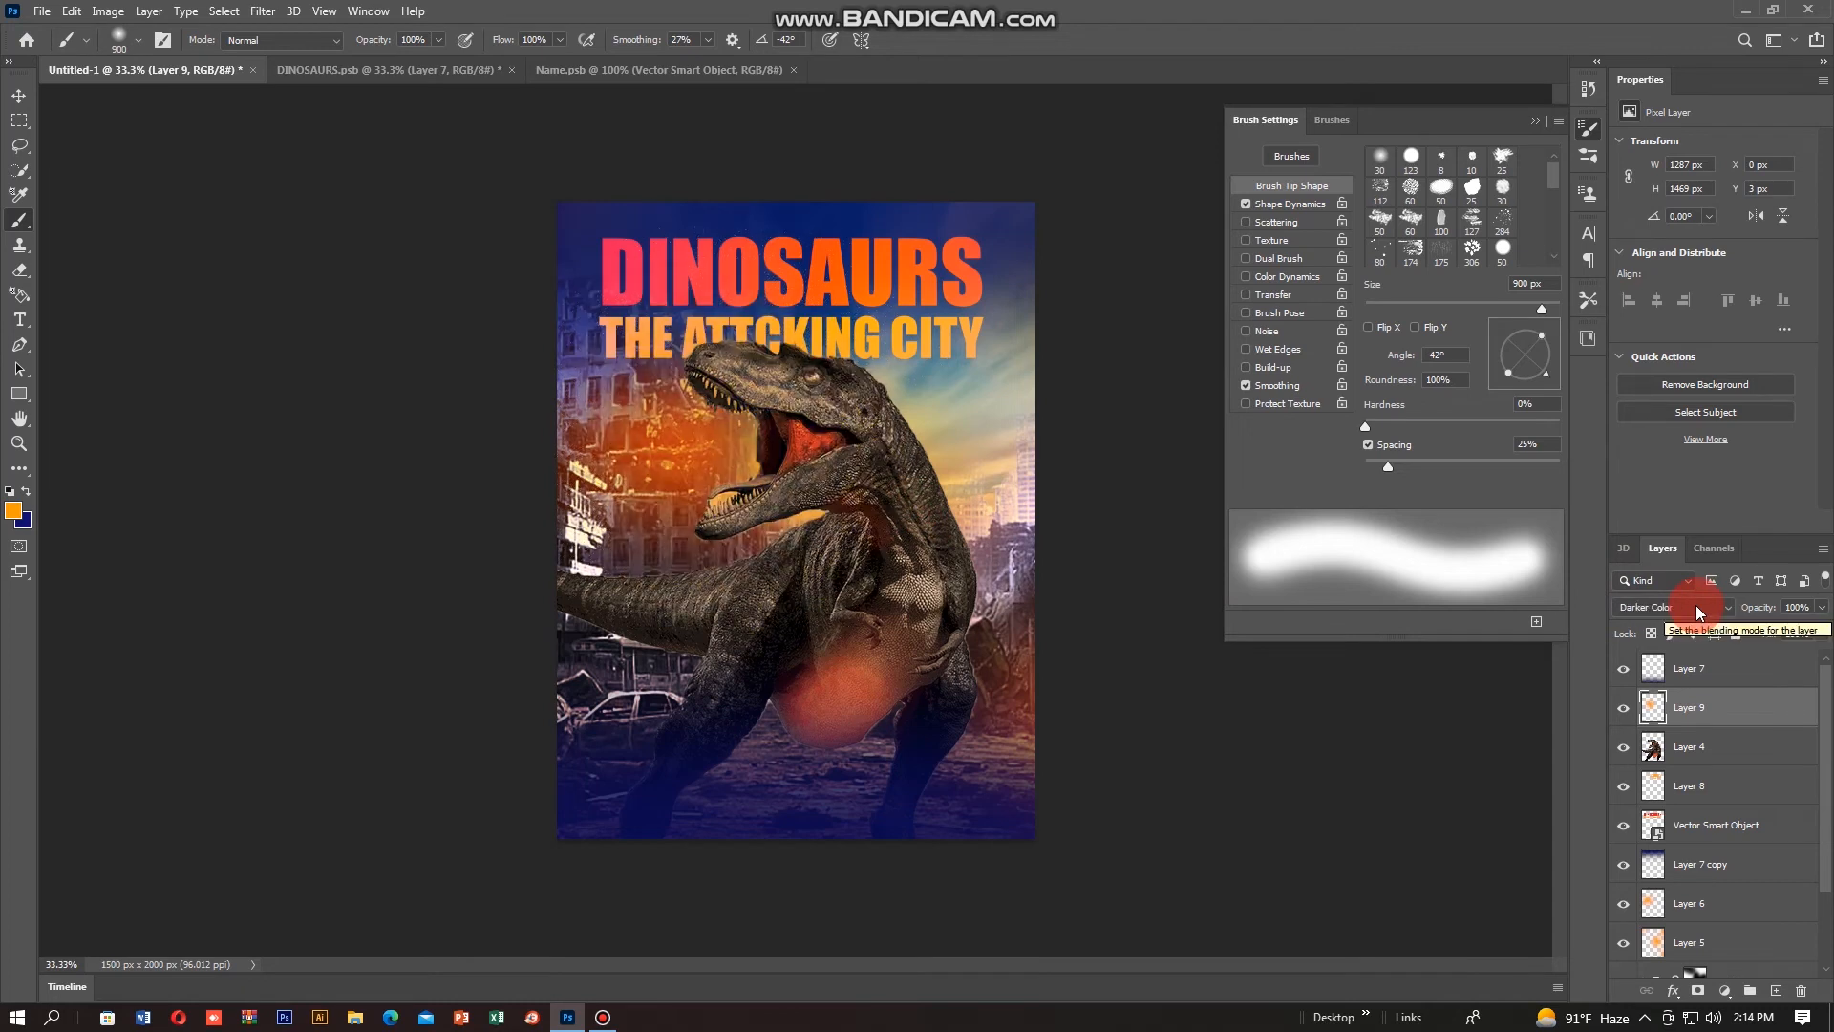
{"action": "scroll", "coordinate": [1694, 605], "scroll_direction": "down", "scroll_amount": 1}
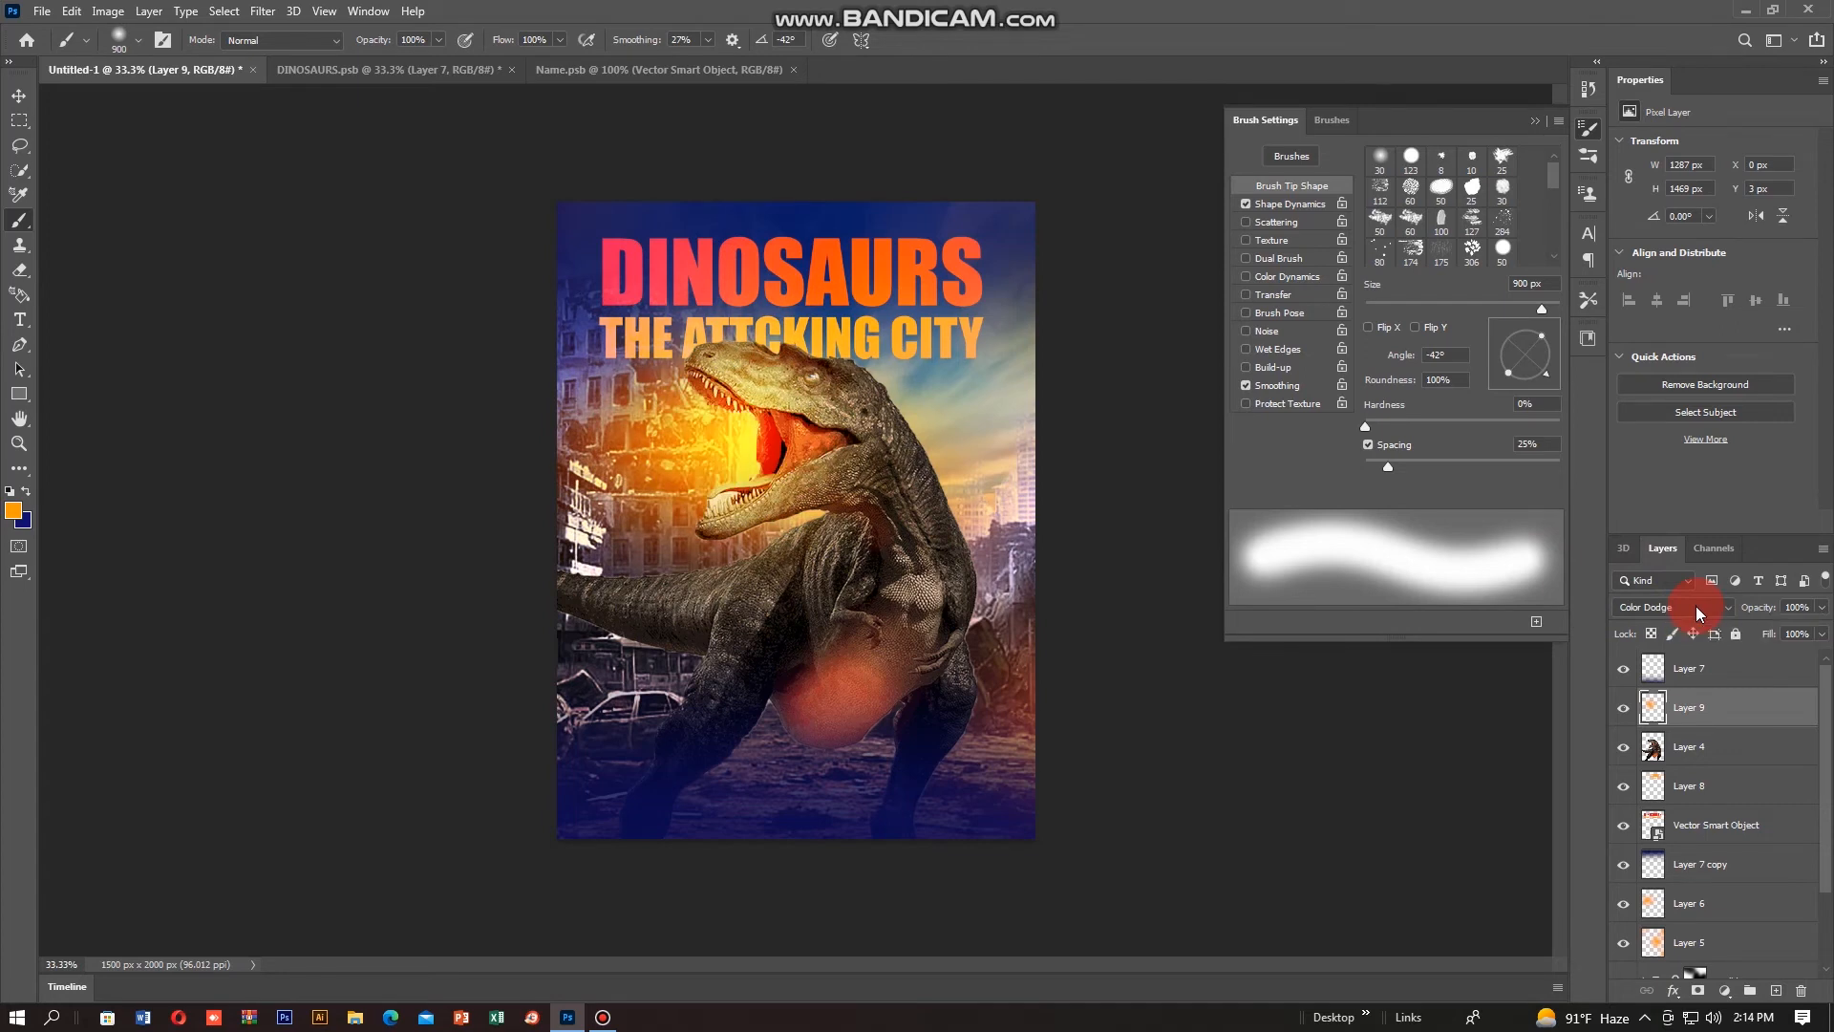
{"action": "left_click", "coordinate": [1819, 607]}
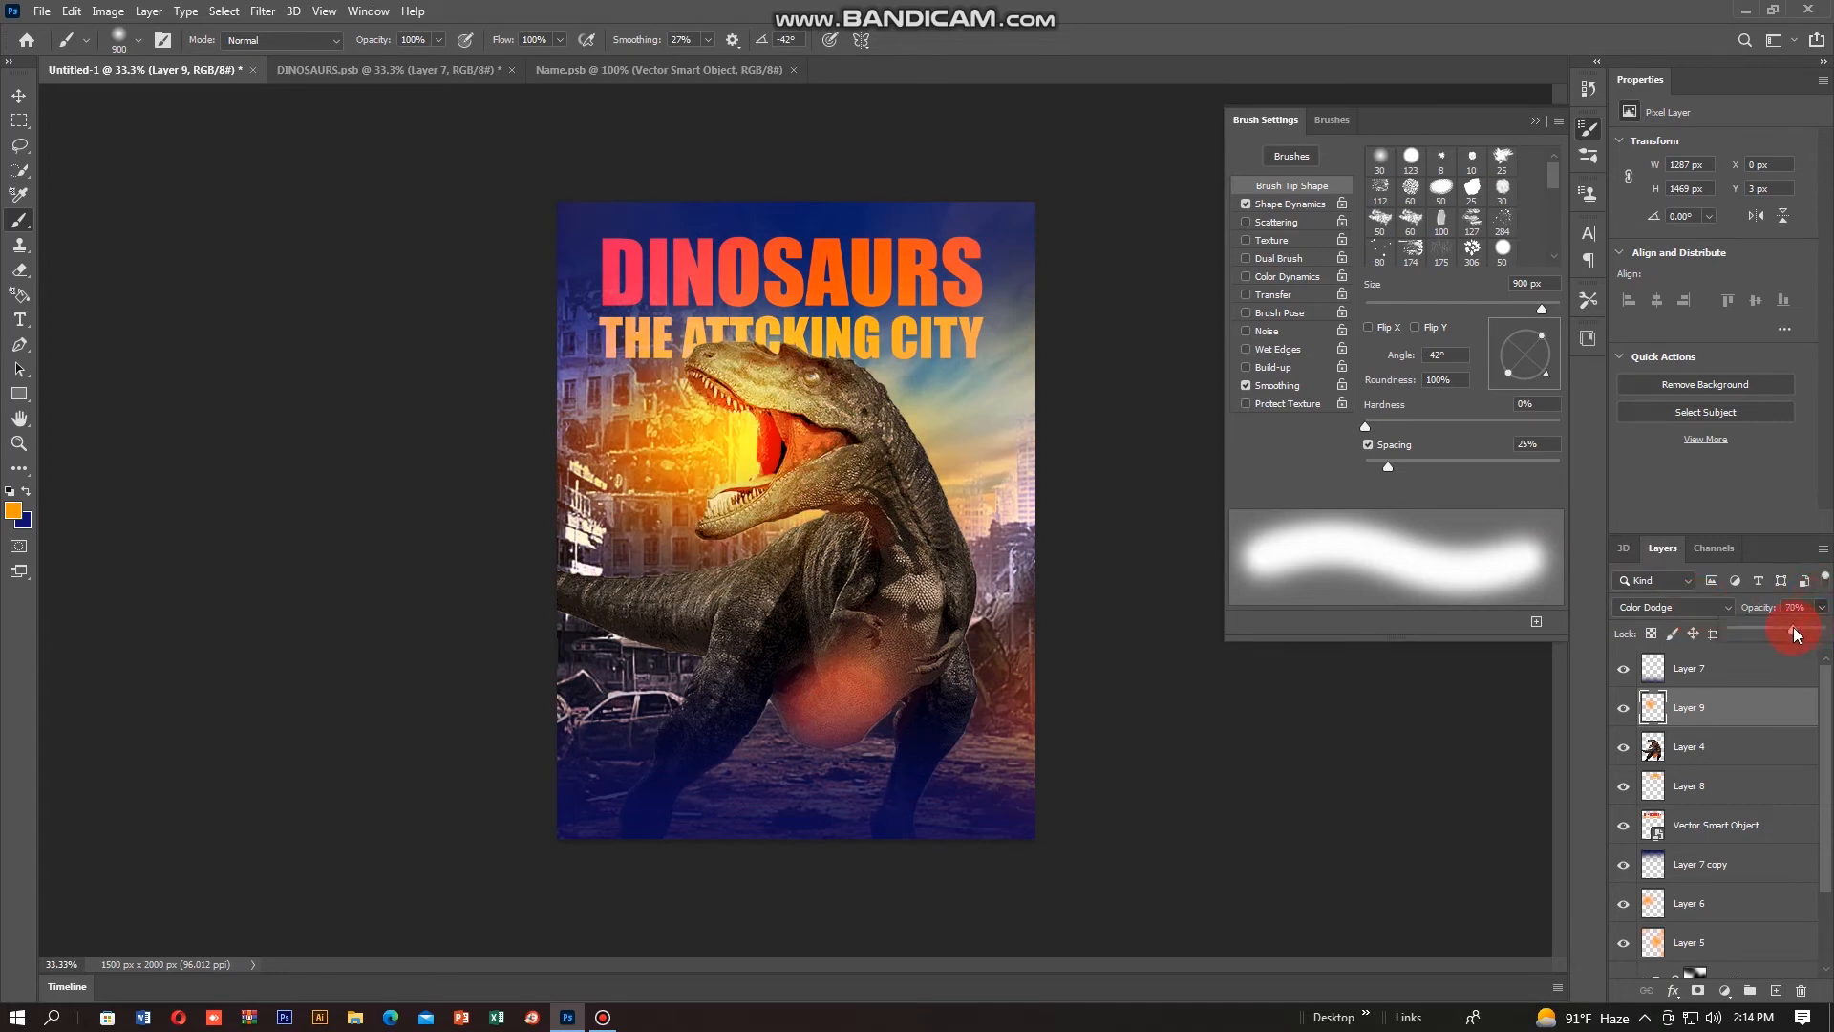
{"action": "left_click_drag", "start_coordinate": [1794, 633], "coordinate": [1773, 636]}
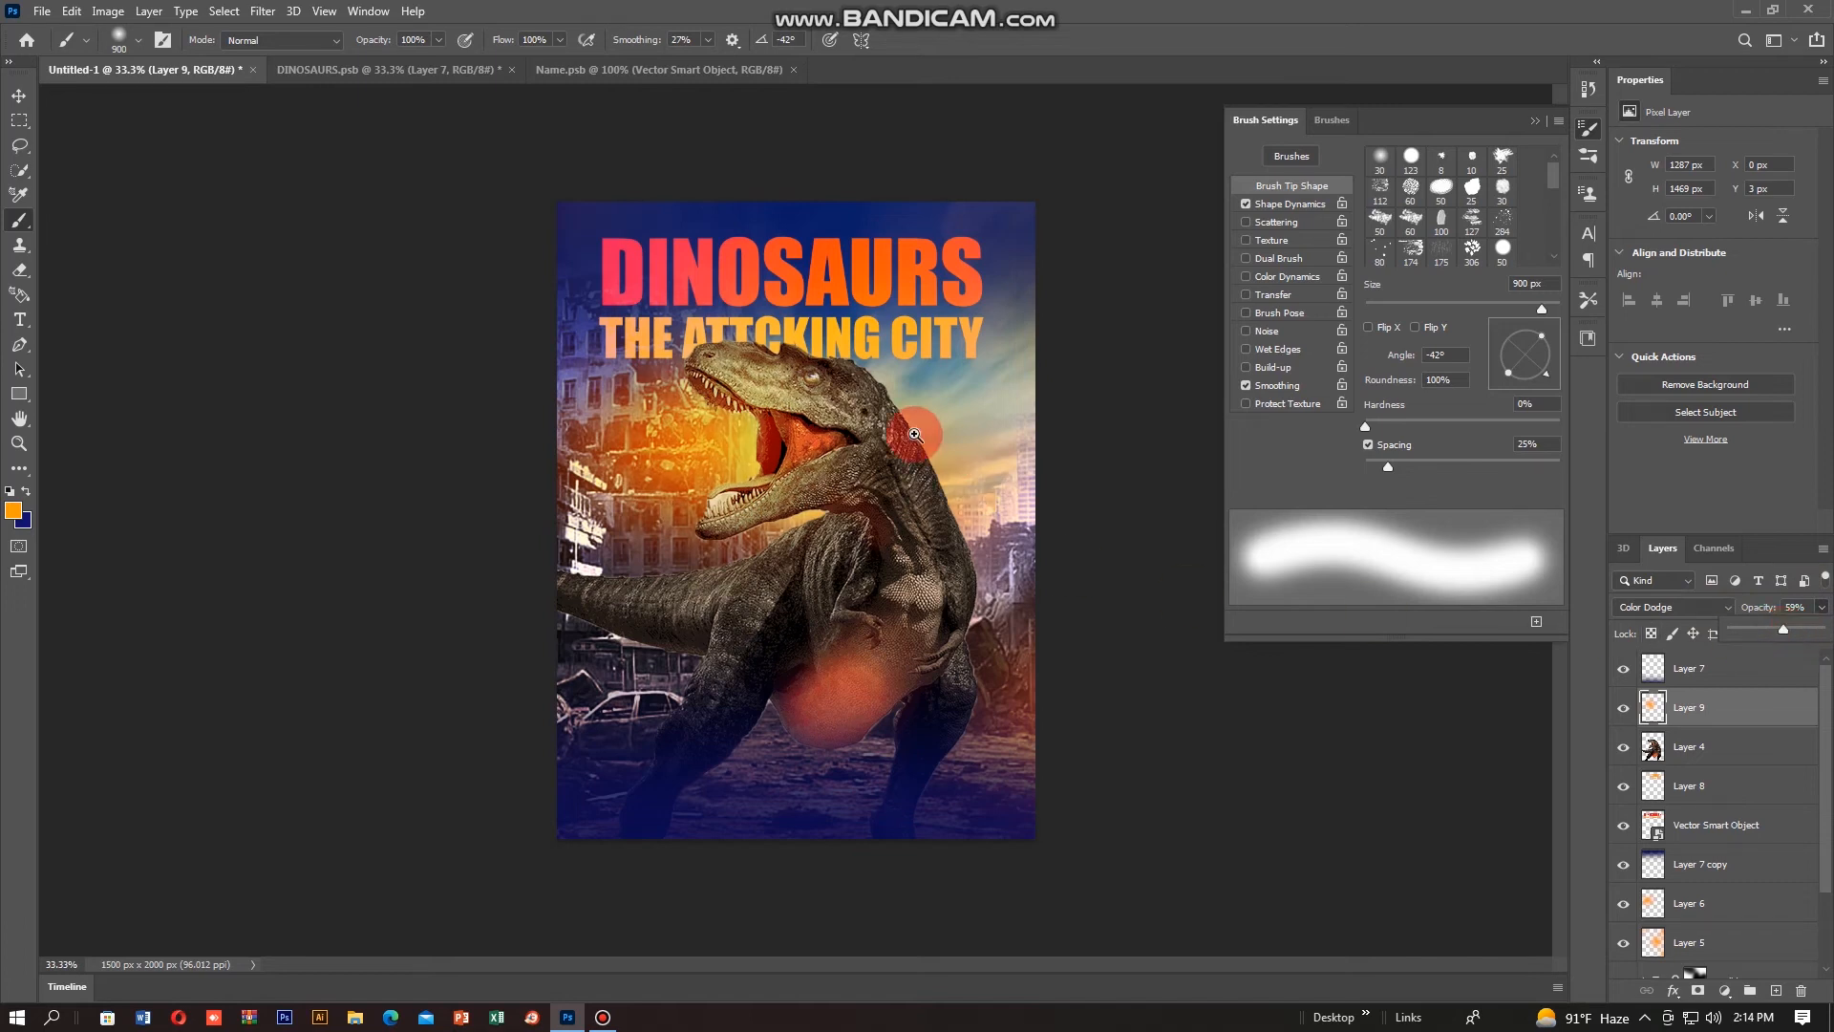
{"action": "left_click", "coordinate": [1158, 523], "text": "ctrl"}
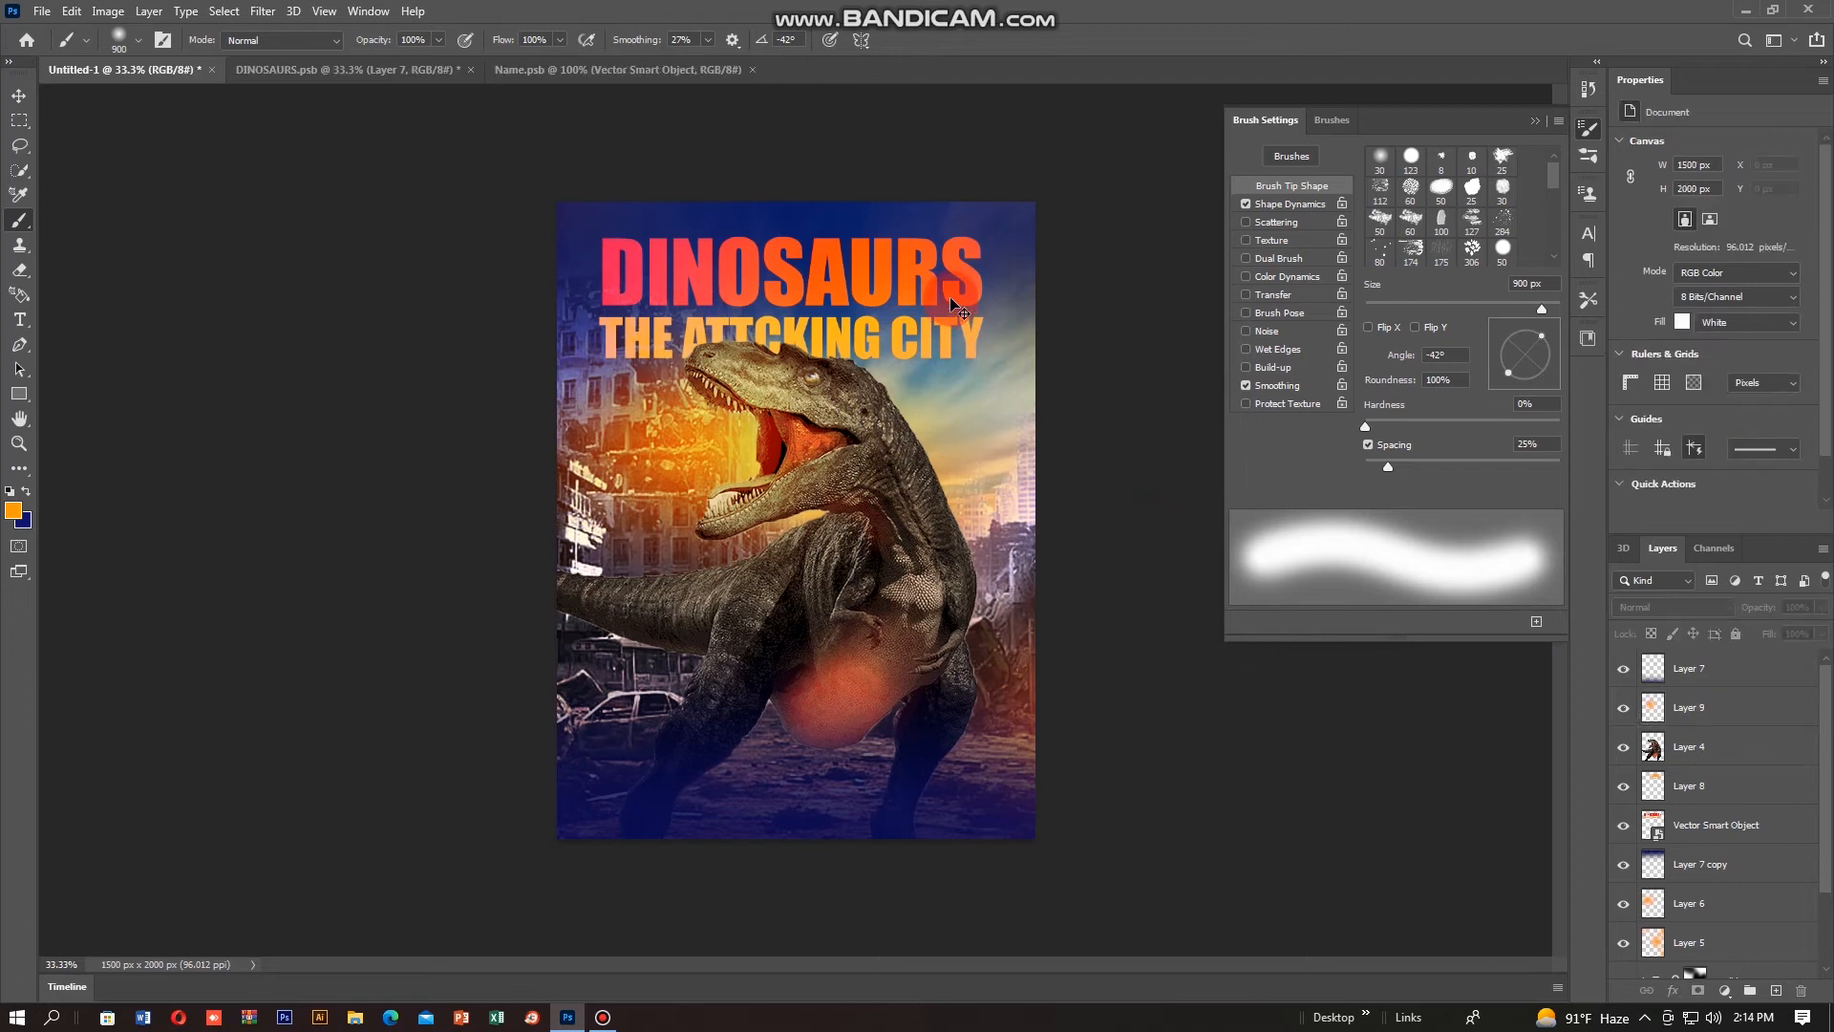
Step: Retouch the eye on the dinosaur layer with several applications of the Red Eye Tool
{"action": "left_click", "coordinate": [859, 371], "text": "ctrl"}
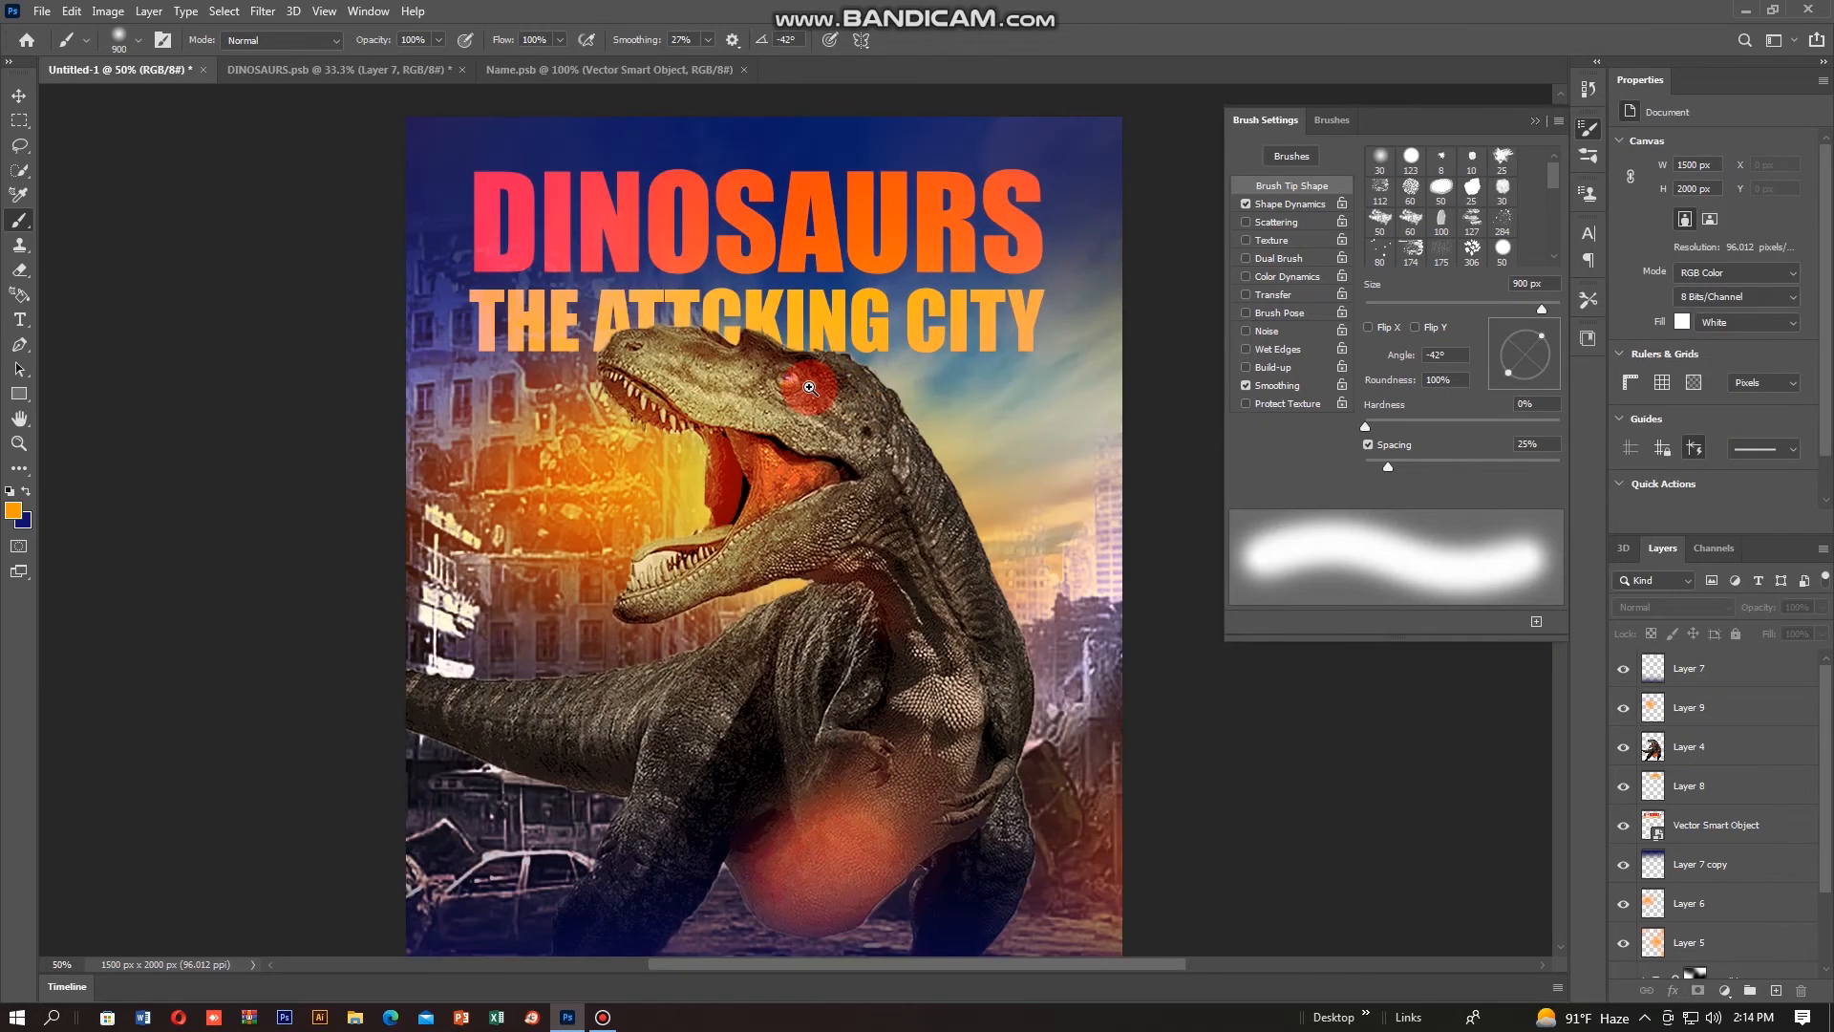
{"action": "scroll", "coordinate": [812, 385], "scroll_direction": "up", "scroll_amount": 3}
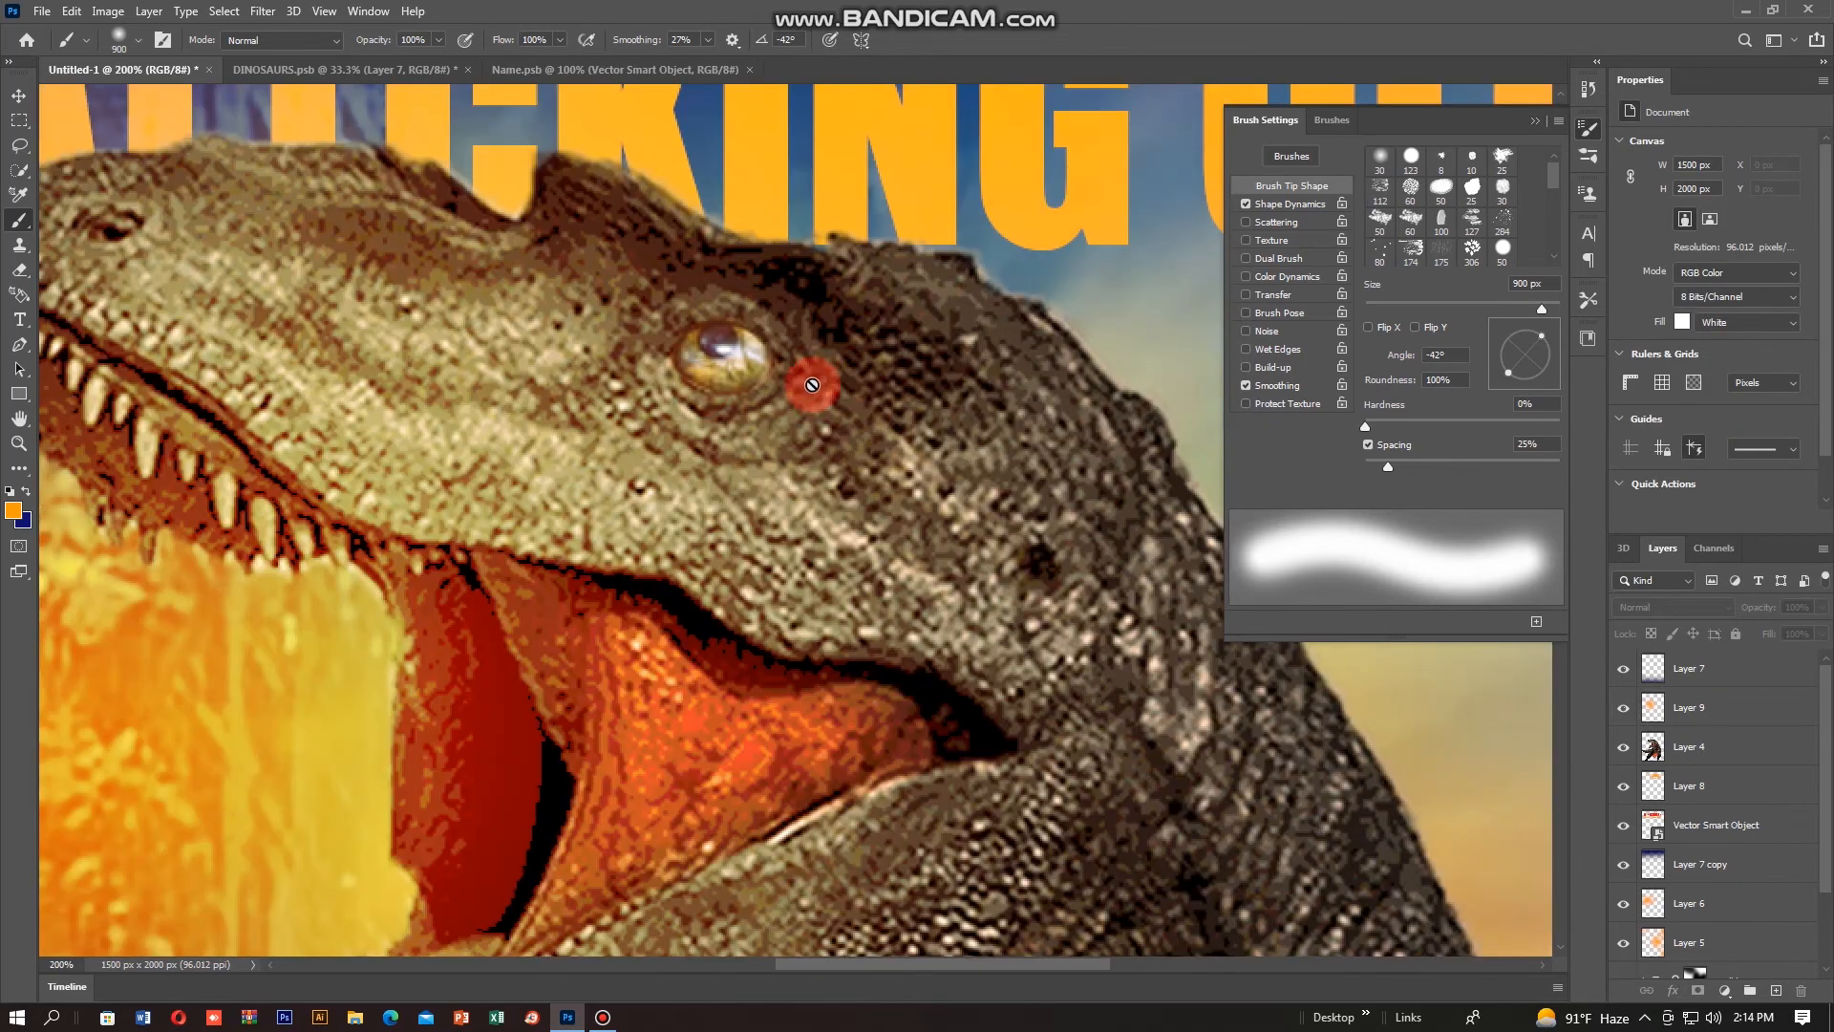
{"action": "left_click", "coordinate": [19, 145]}
{"action": "left_click", "coordinate": [46, 149]}
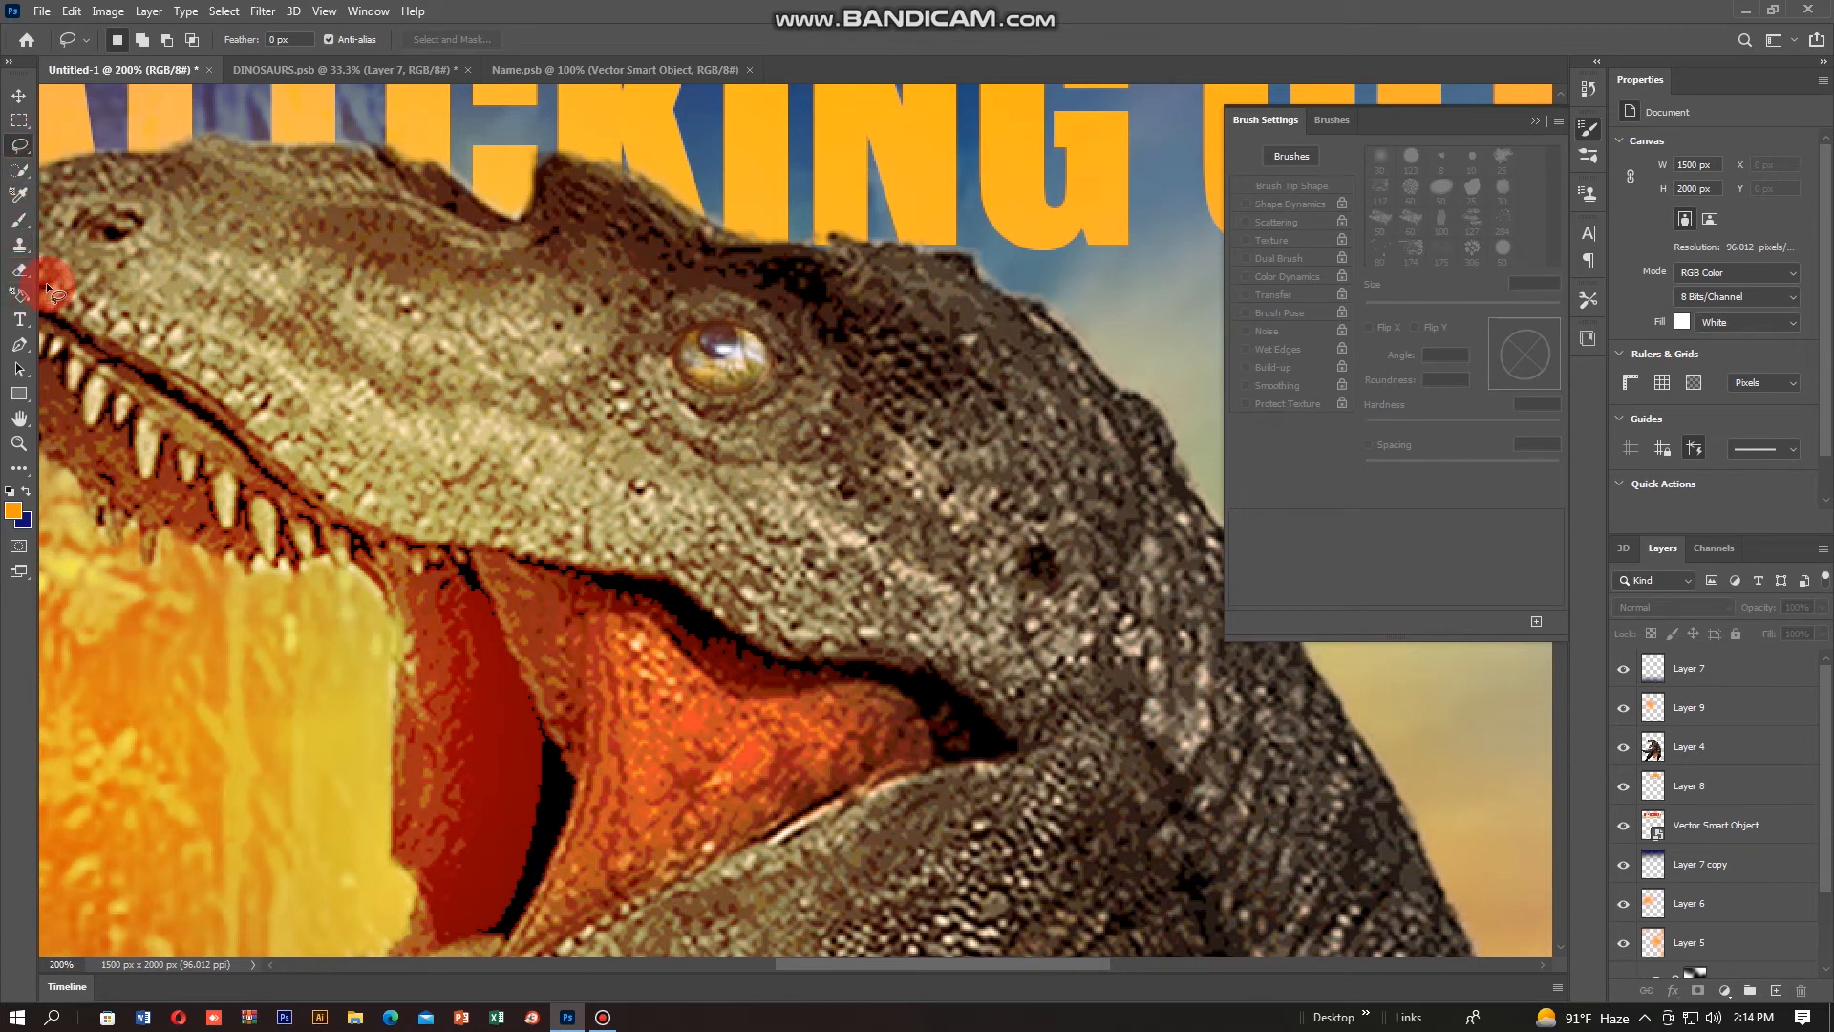
{"action": "left_click", "coordinate": [20, 470]}
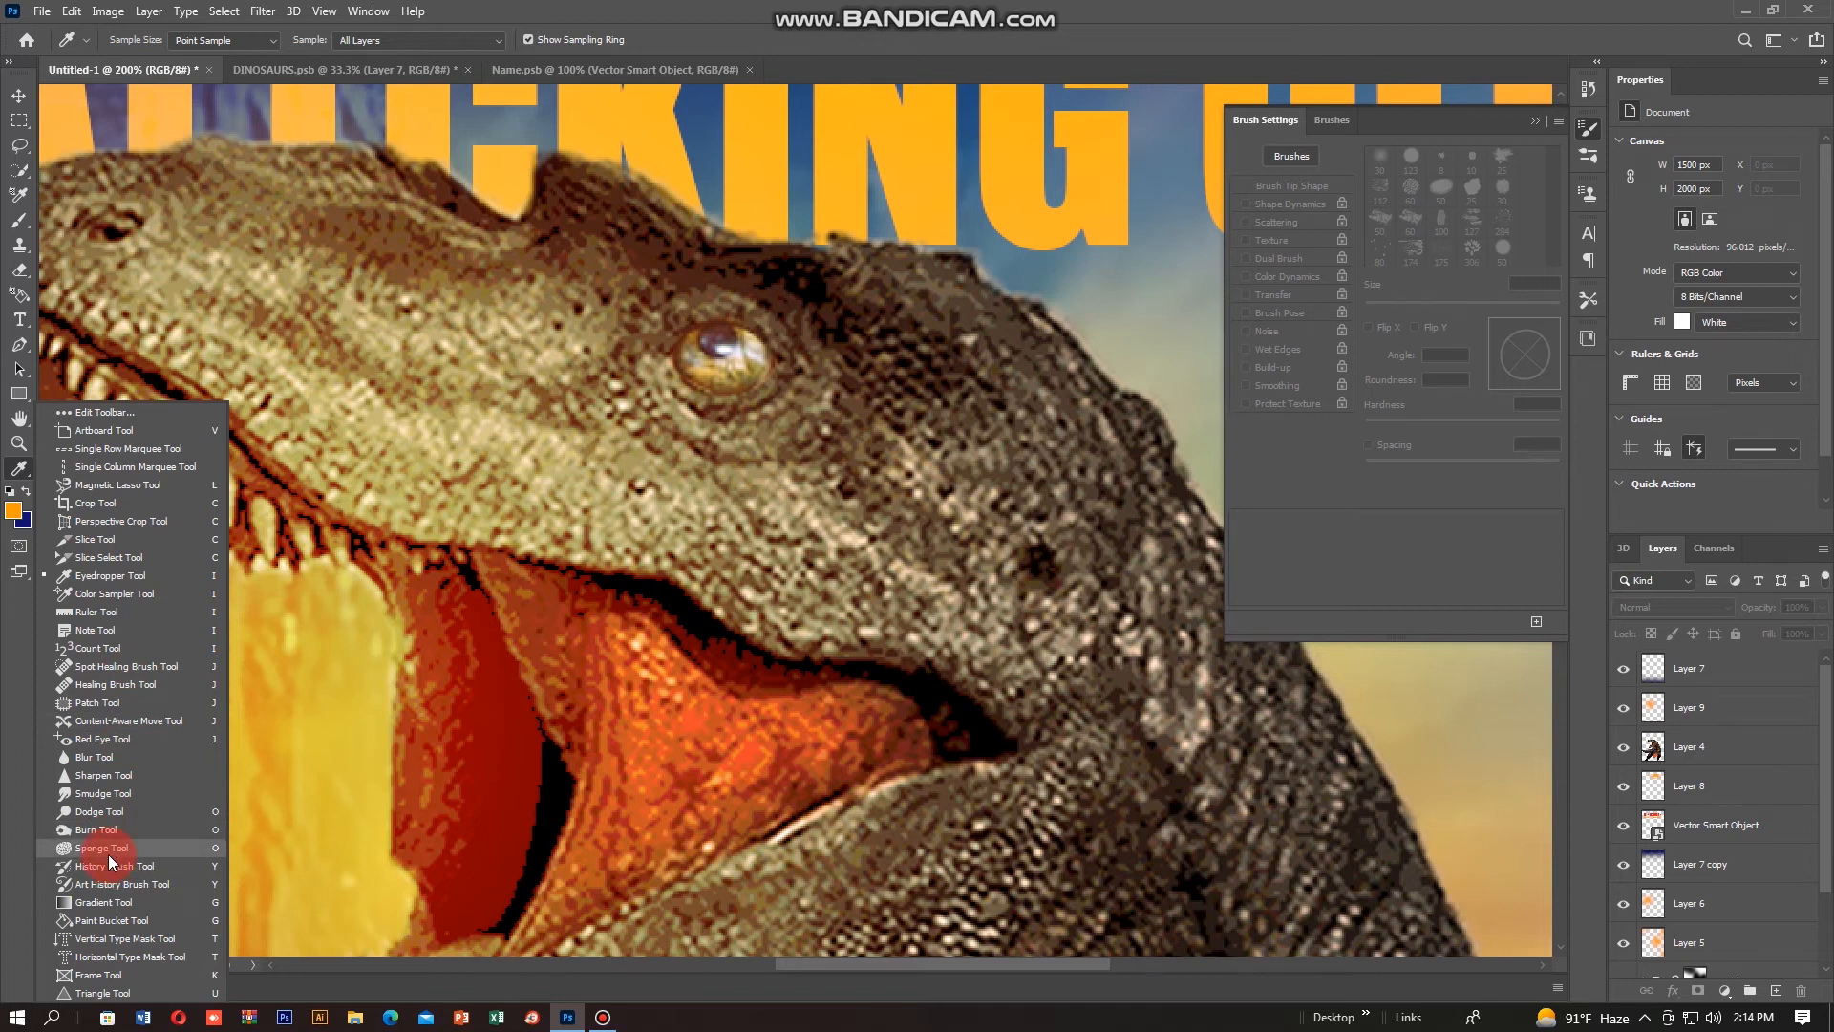
{"action": "left_click", "coordinate": [100, 739]}
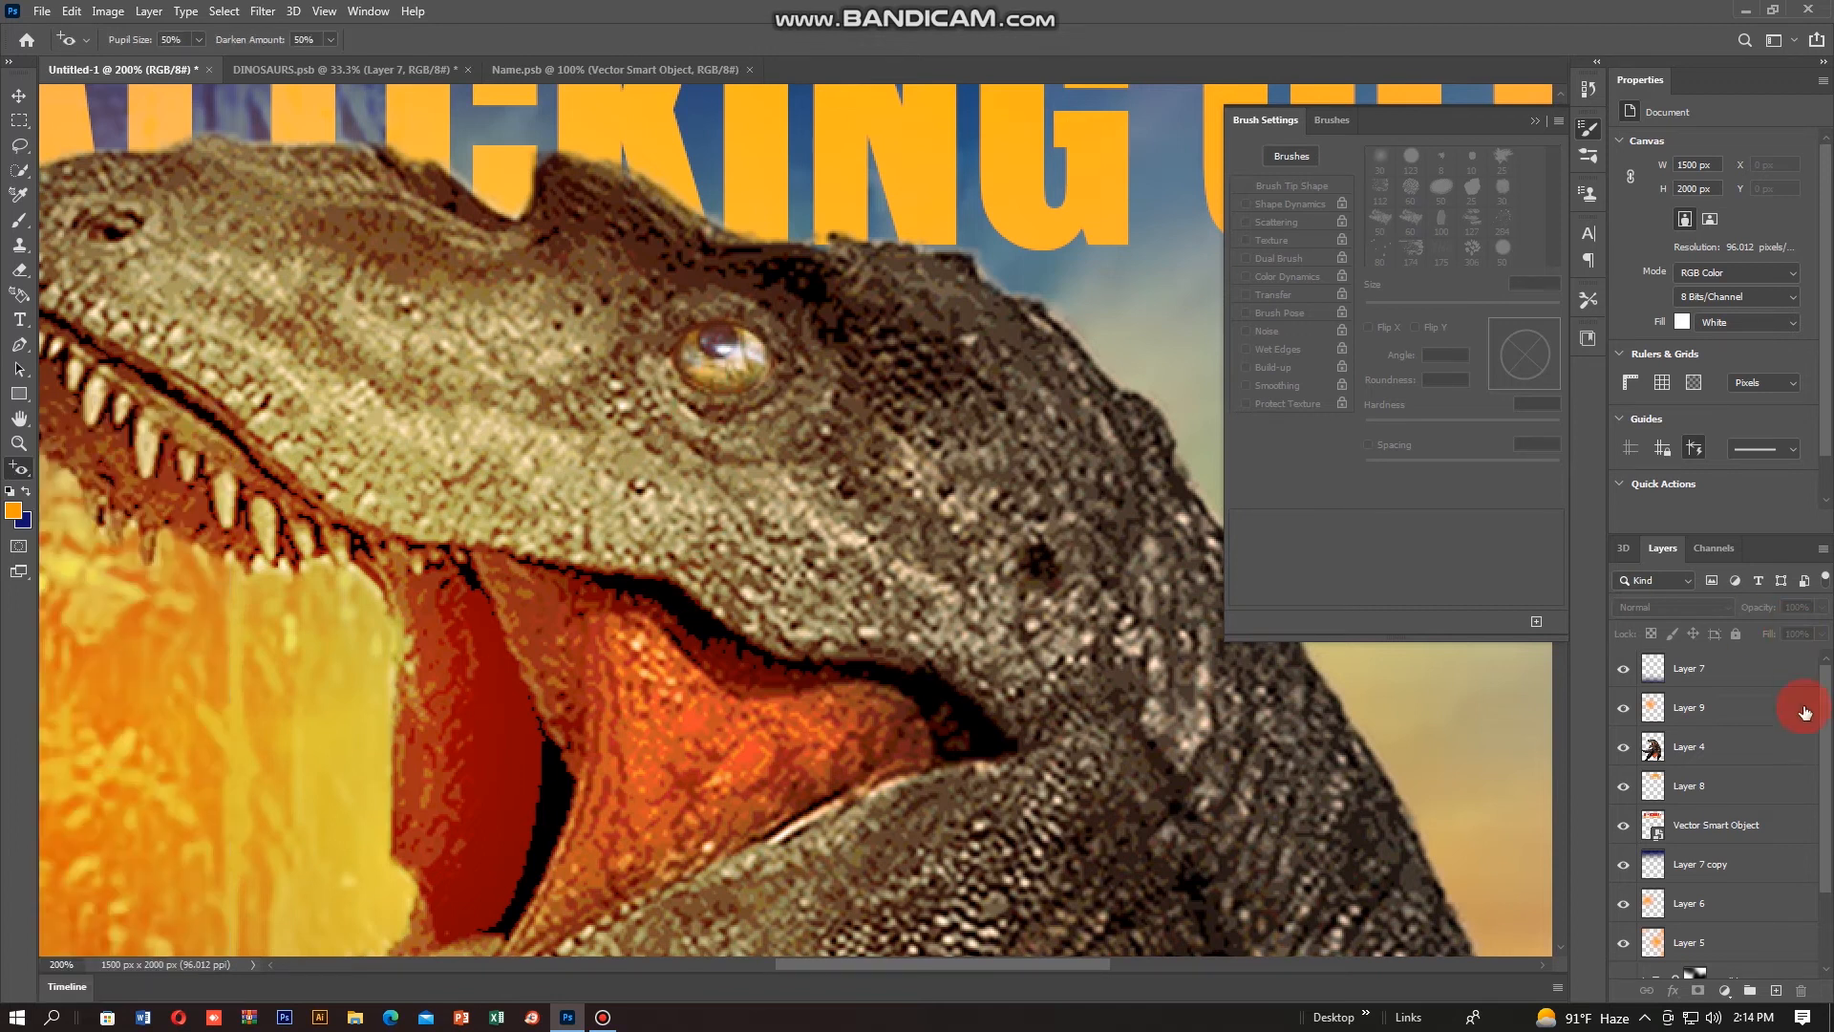
{"action": "left_click", "coordinate": [1650, 749]}
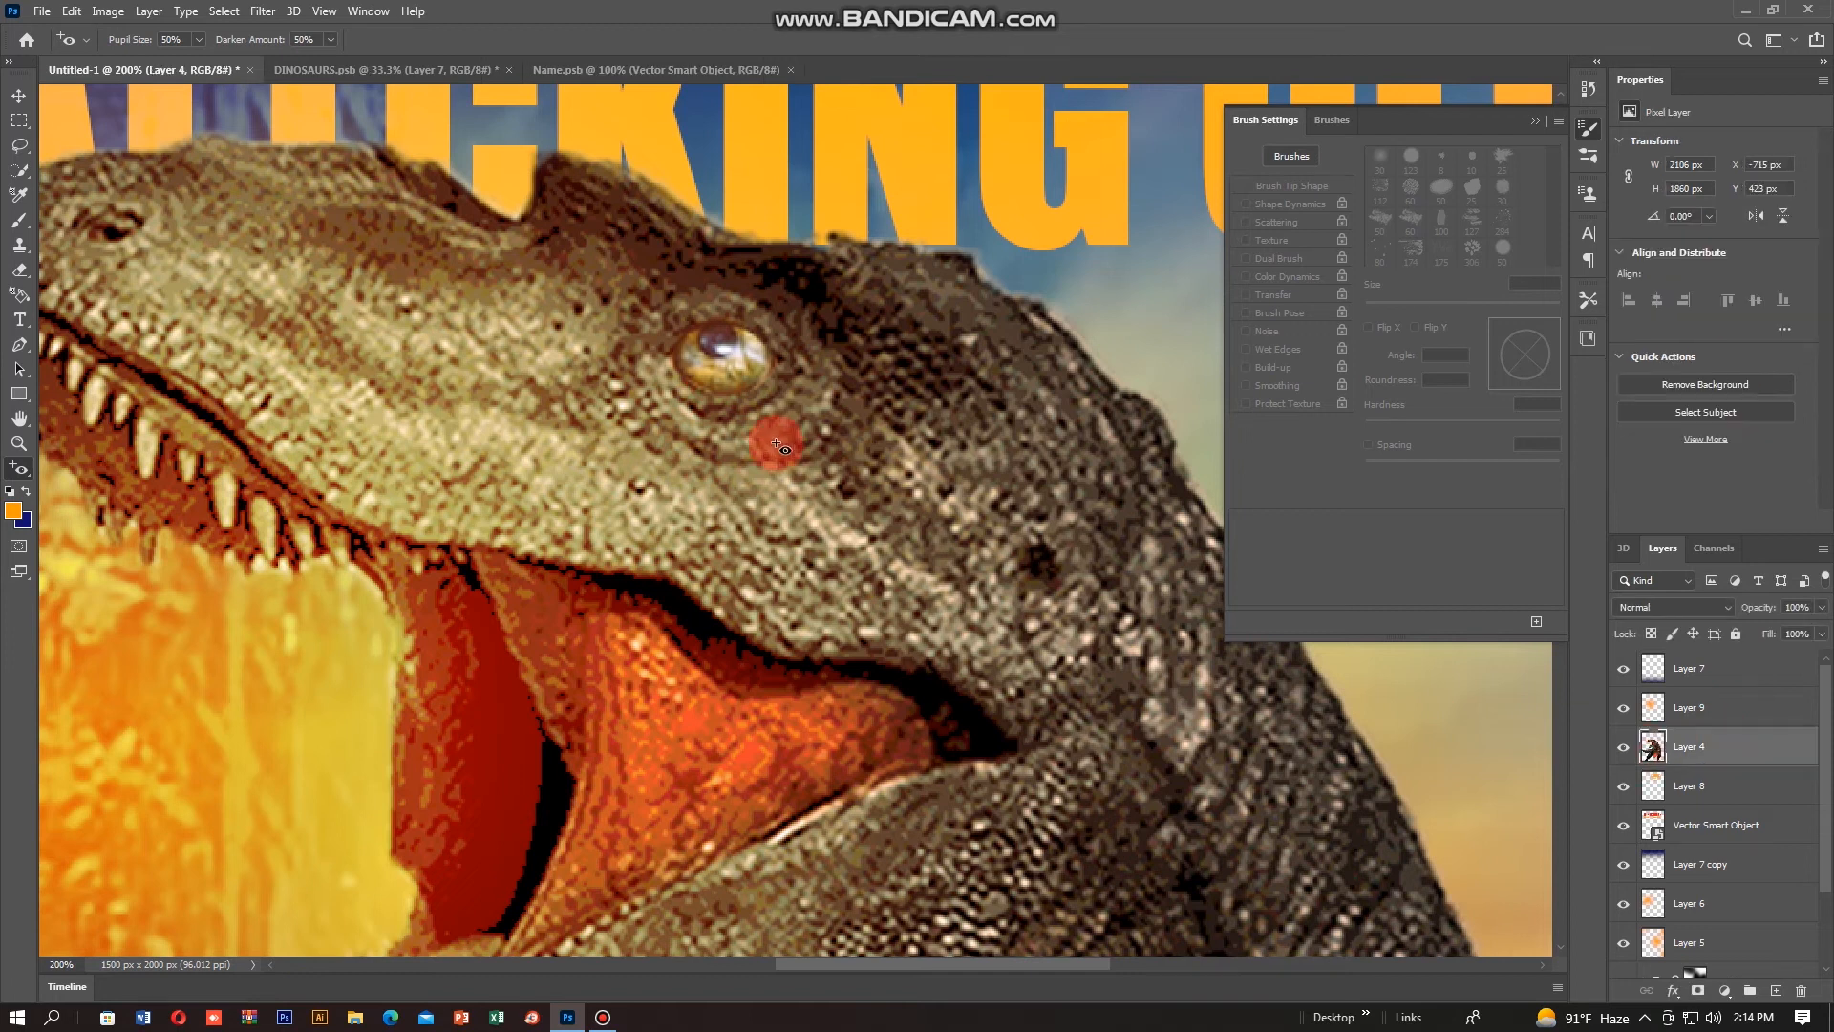
{"action": "left_click", "coordinate": [724, 363]}
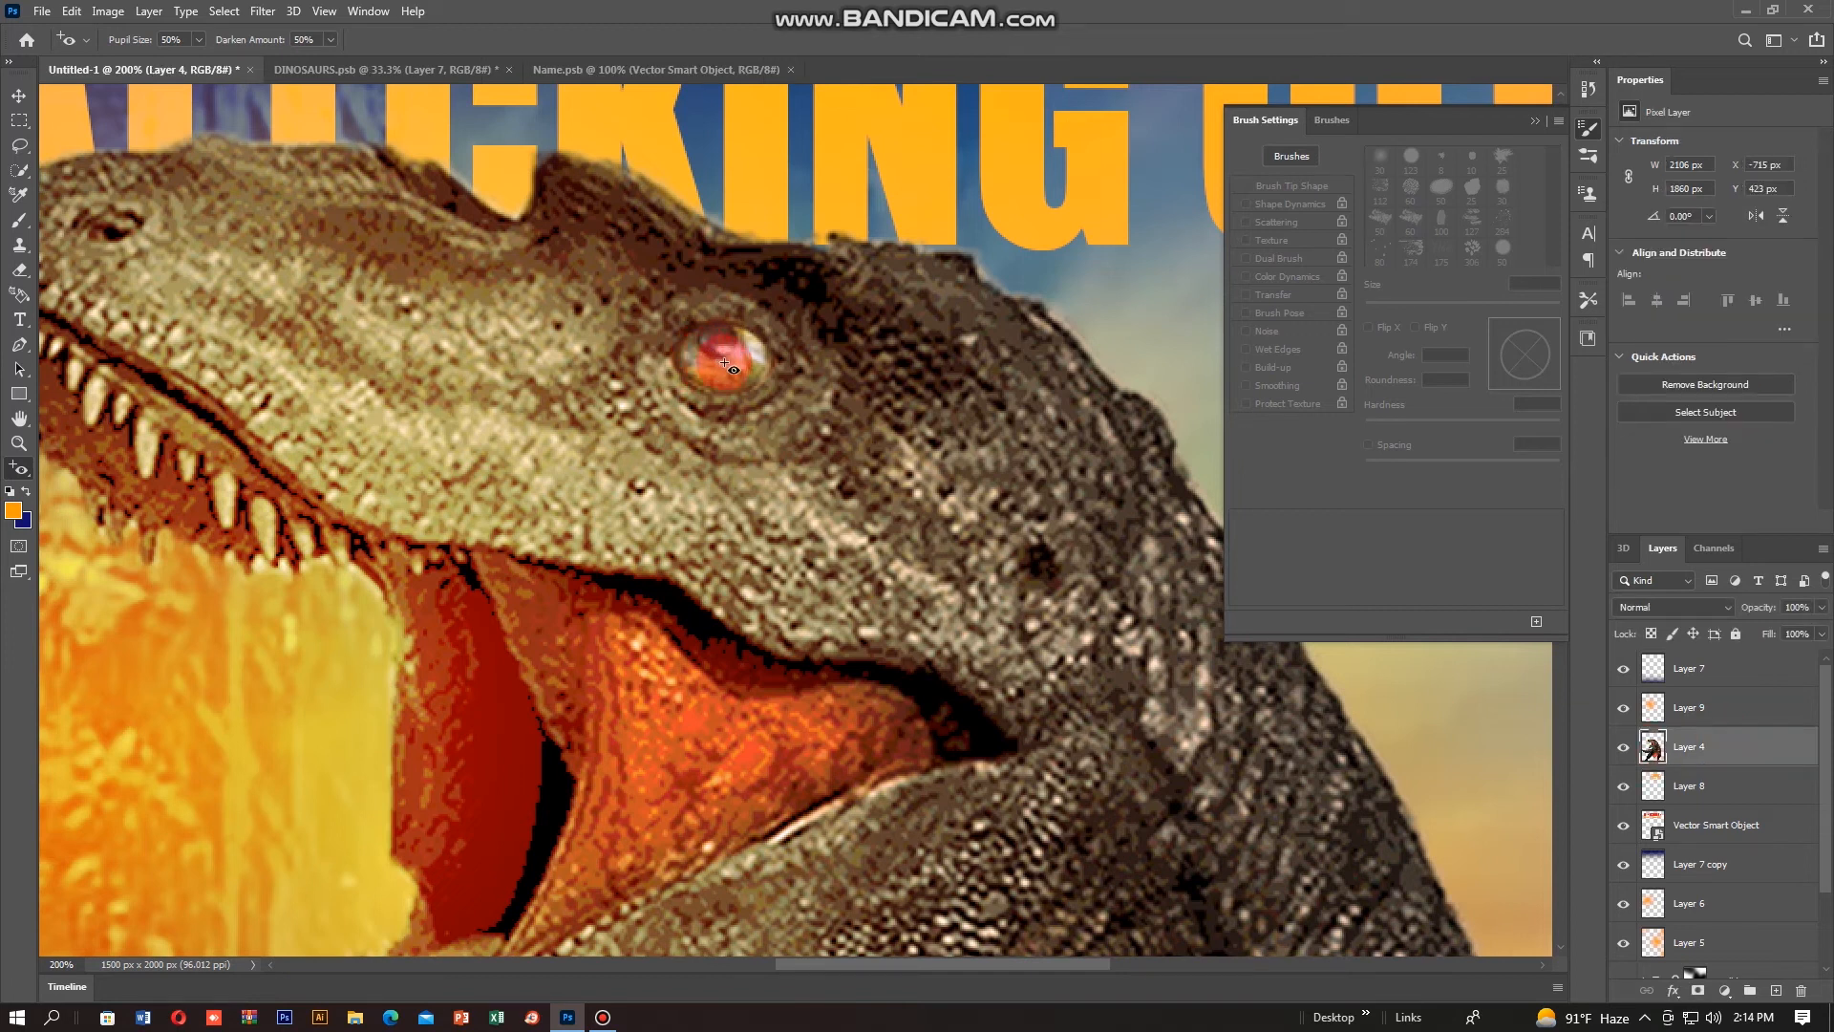
{"action": "left_click", "coordinate": [742, 376]}
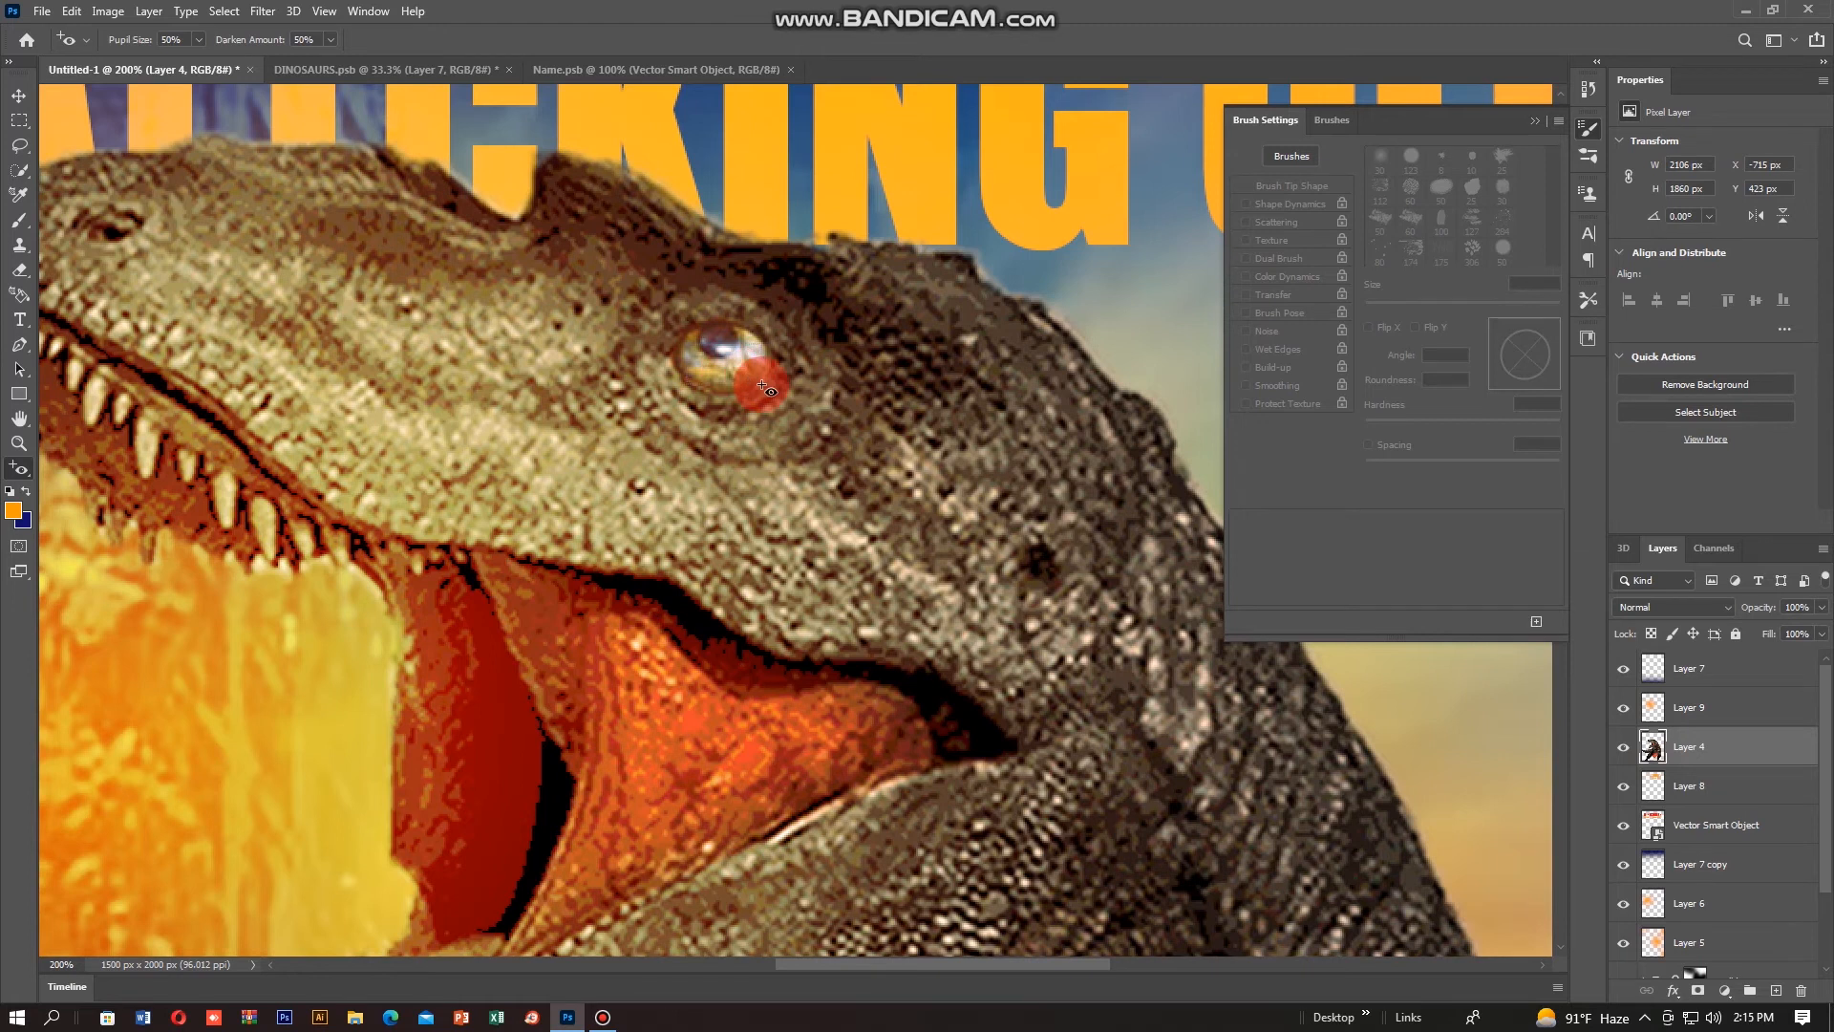
{"action": "left_click", "coordinate": [712, 352]}
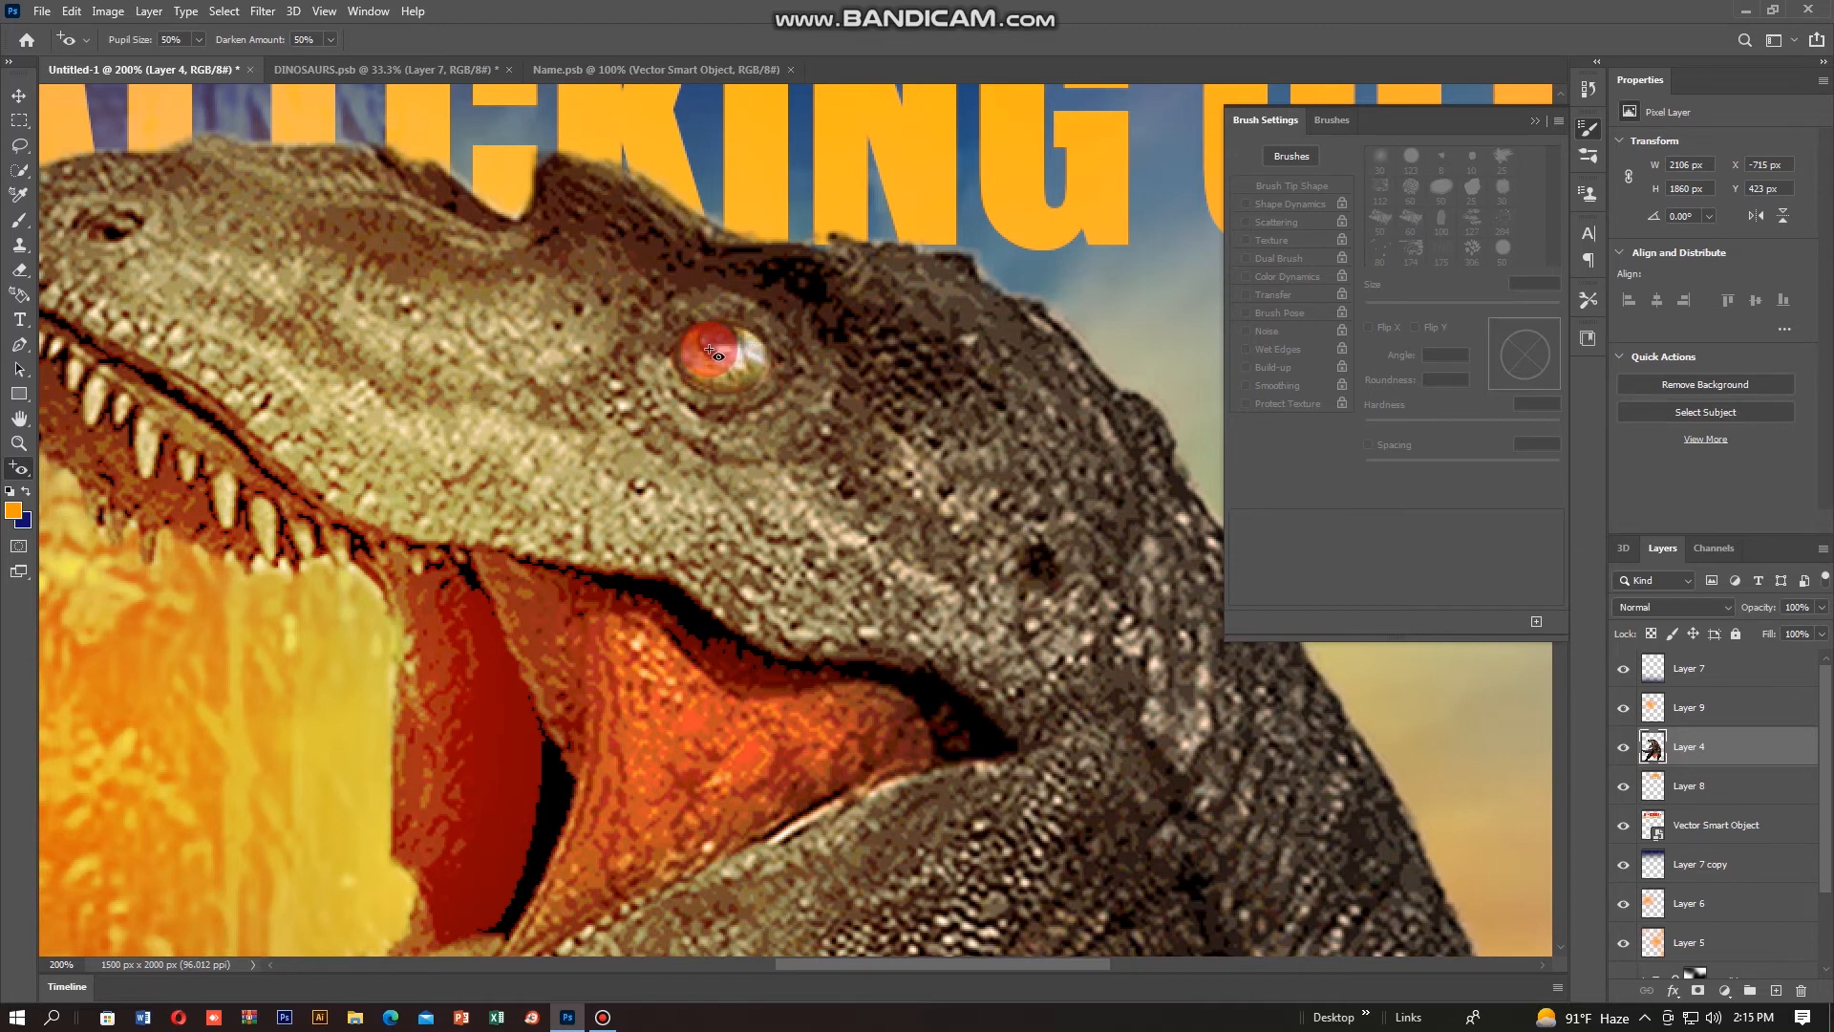
{"action": "left_click", "coordinate": [736, 363]}
{"action": "left_click", "coordinate": [719, 345]}
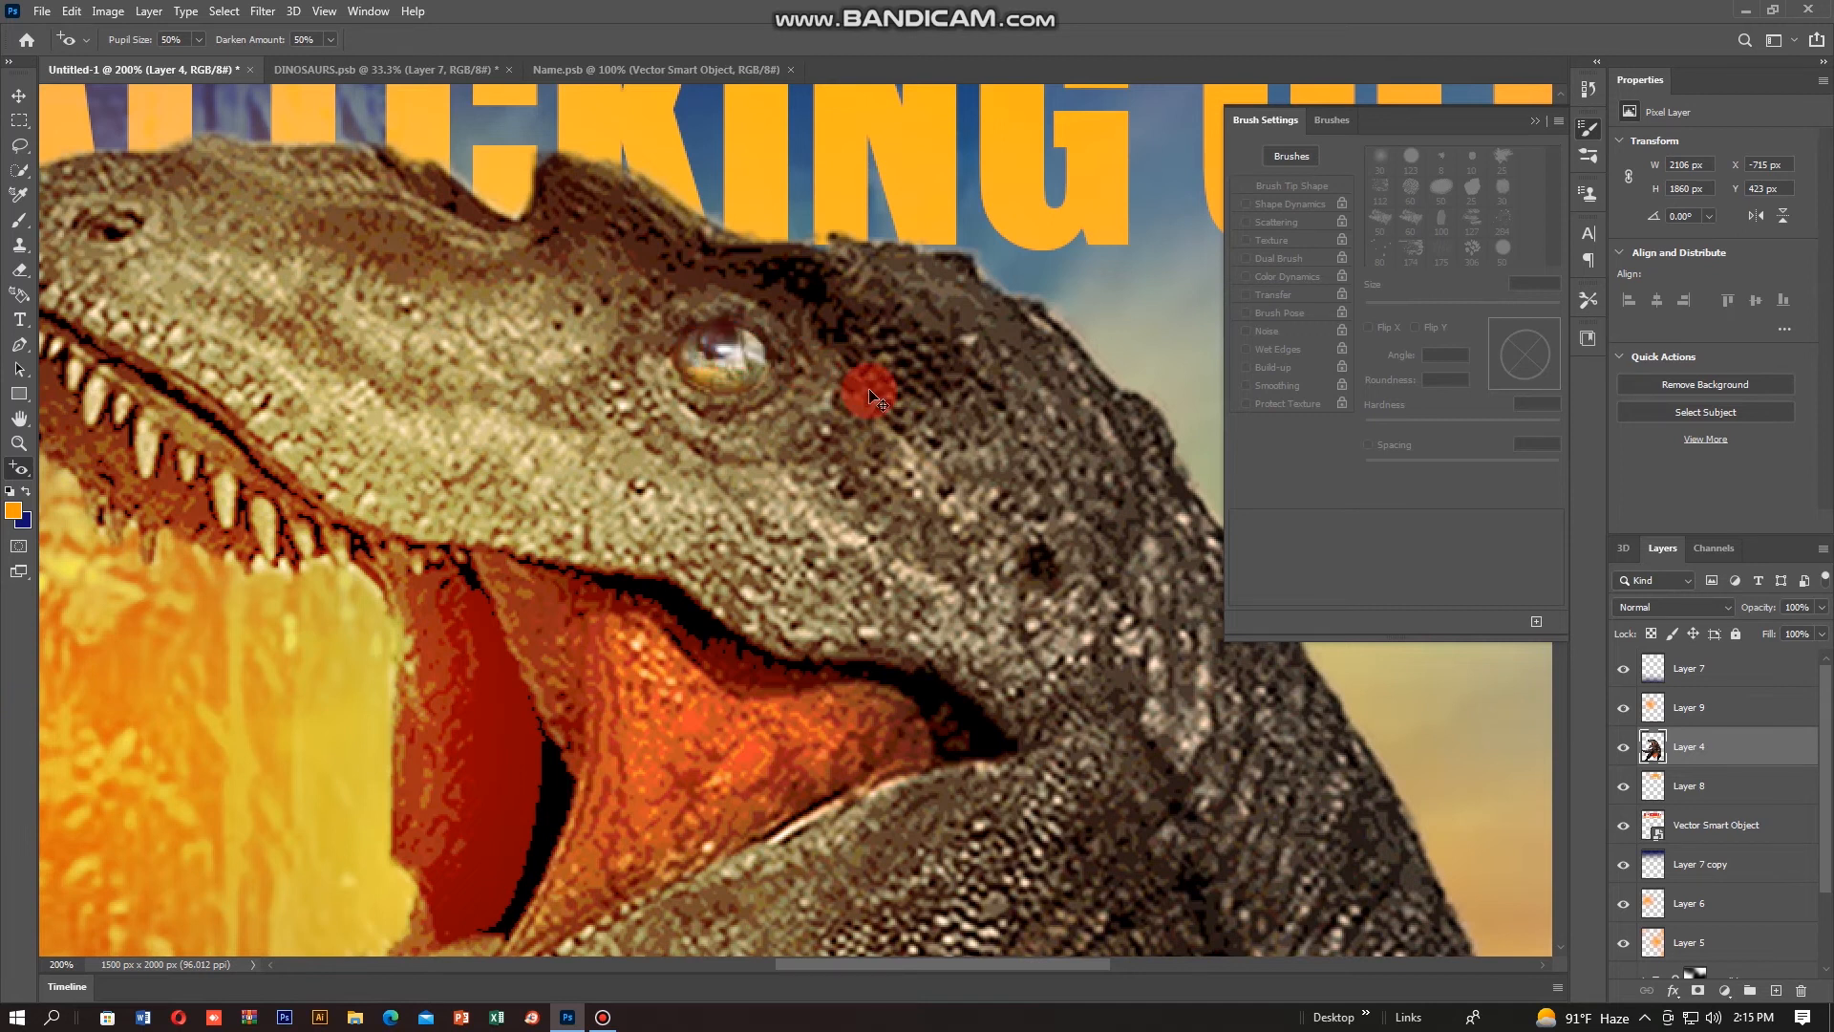
{"action": "key", "text": "ctrl+0"}
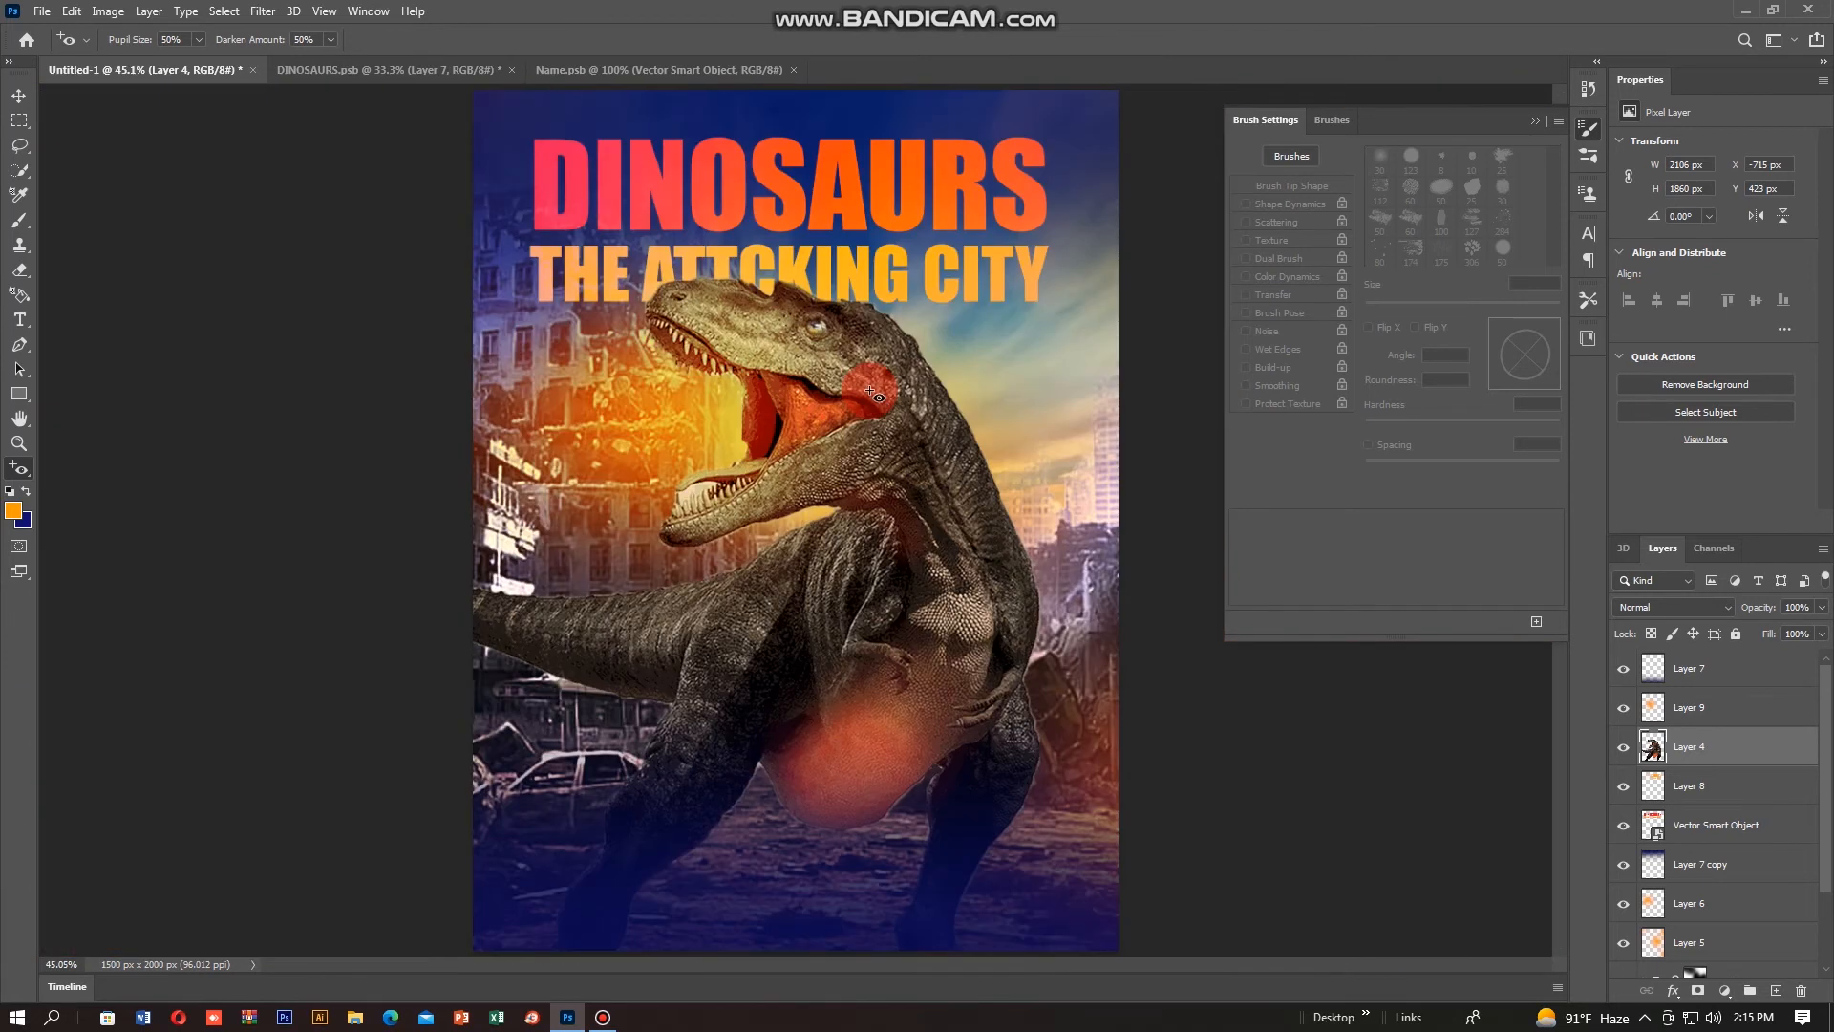
Step: Lasso the dinosaur's eye and brighten it with Curves, lifting the RGB midtones to about output 141 at input 114
{"action": "left_click", "coordinate": [19, 145]}
{"action": "scroll", "coordinate": [772, 365], "scroll_direction": "up", "scroll_amount": 2}
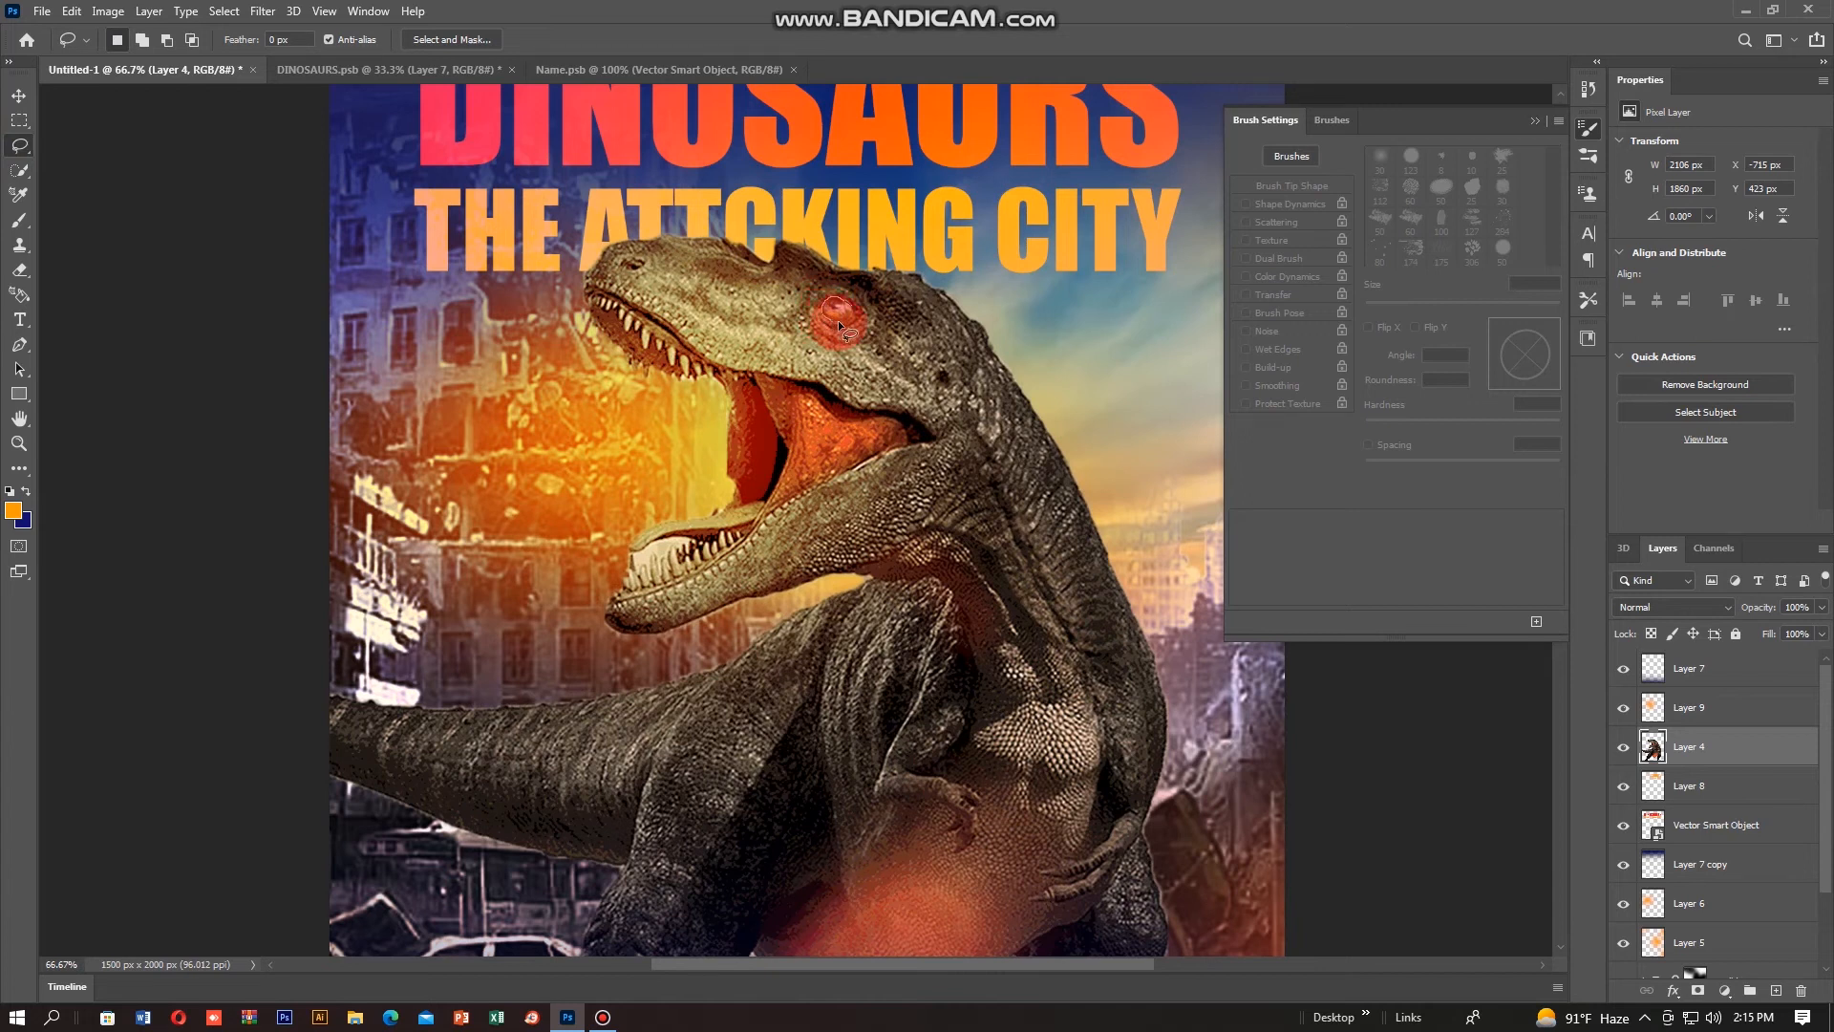
{"action": "left_click_drag", "start_coordinate": [854, 309], "coordinate": [854, 308]}
{"action": "key", "text": "ctrl+m"}
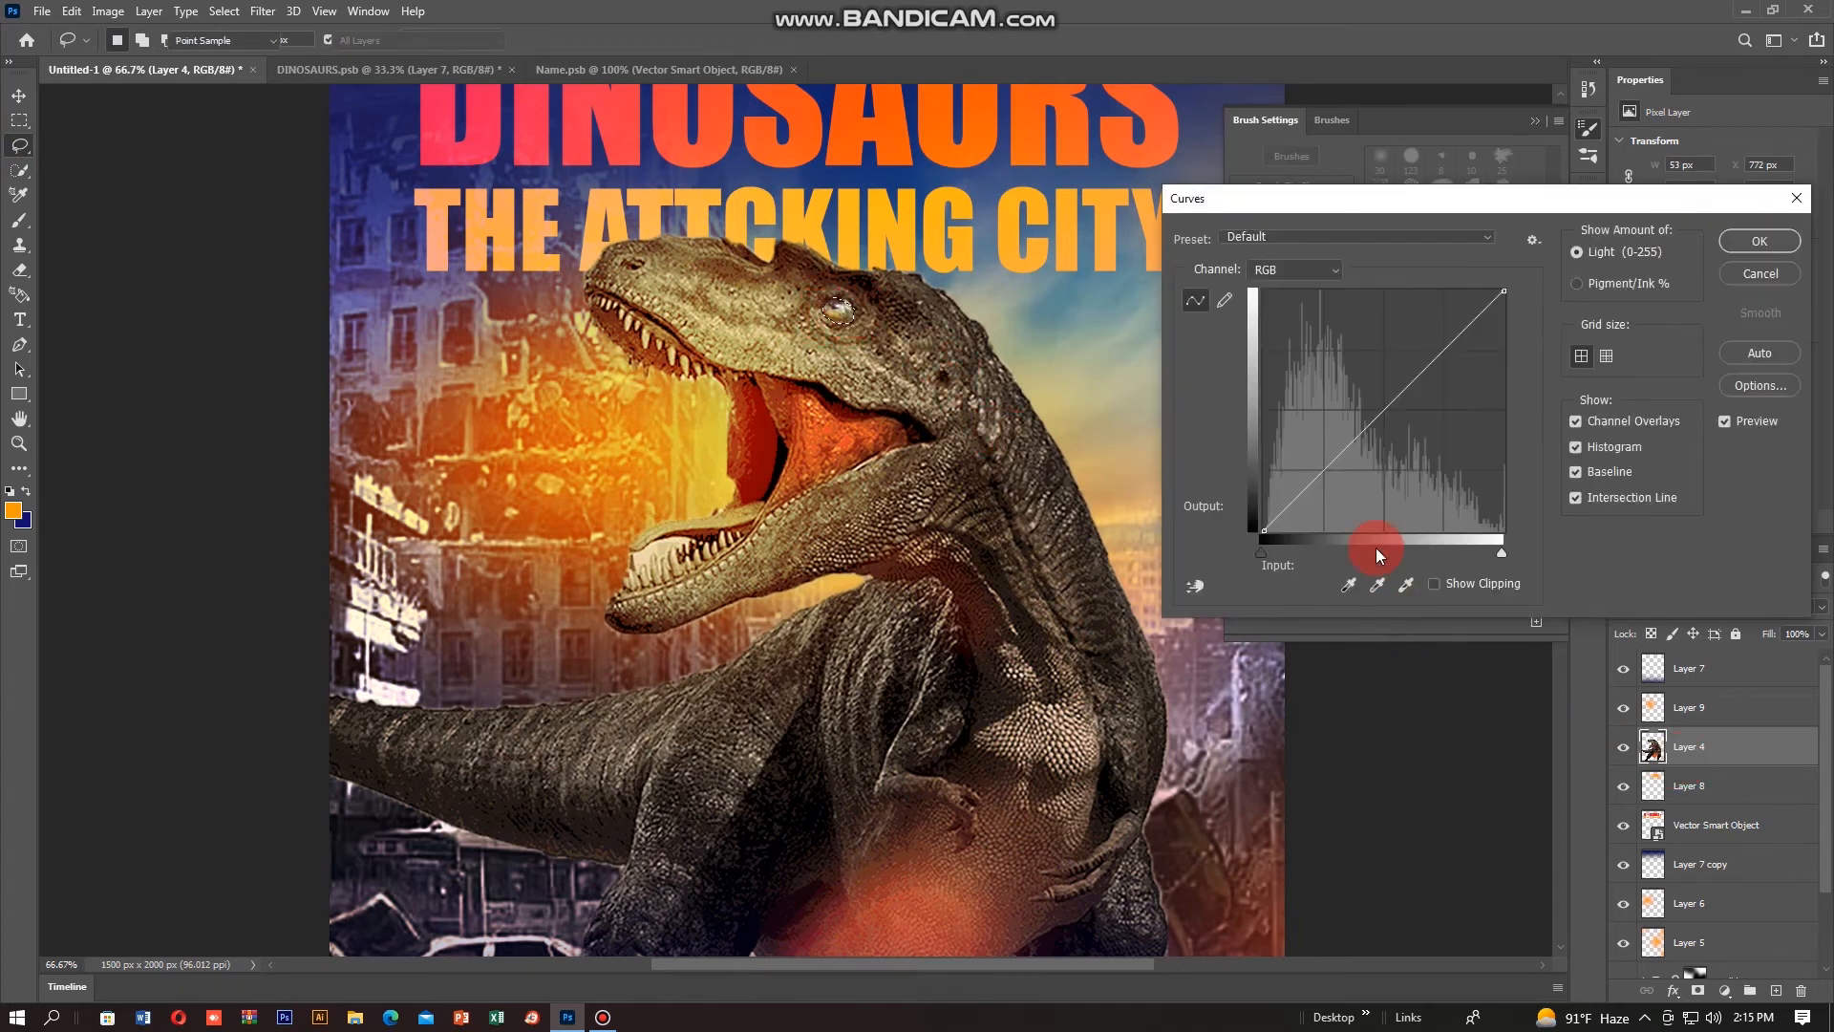
{"action": "left_click_drag", "start_coordinate": [1377, 404], "coordinate": [1371, 398]}
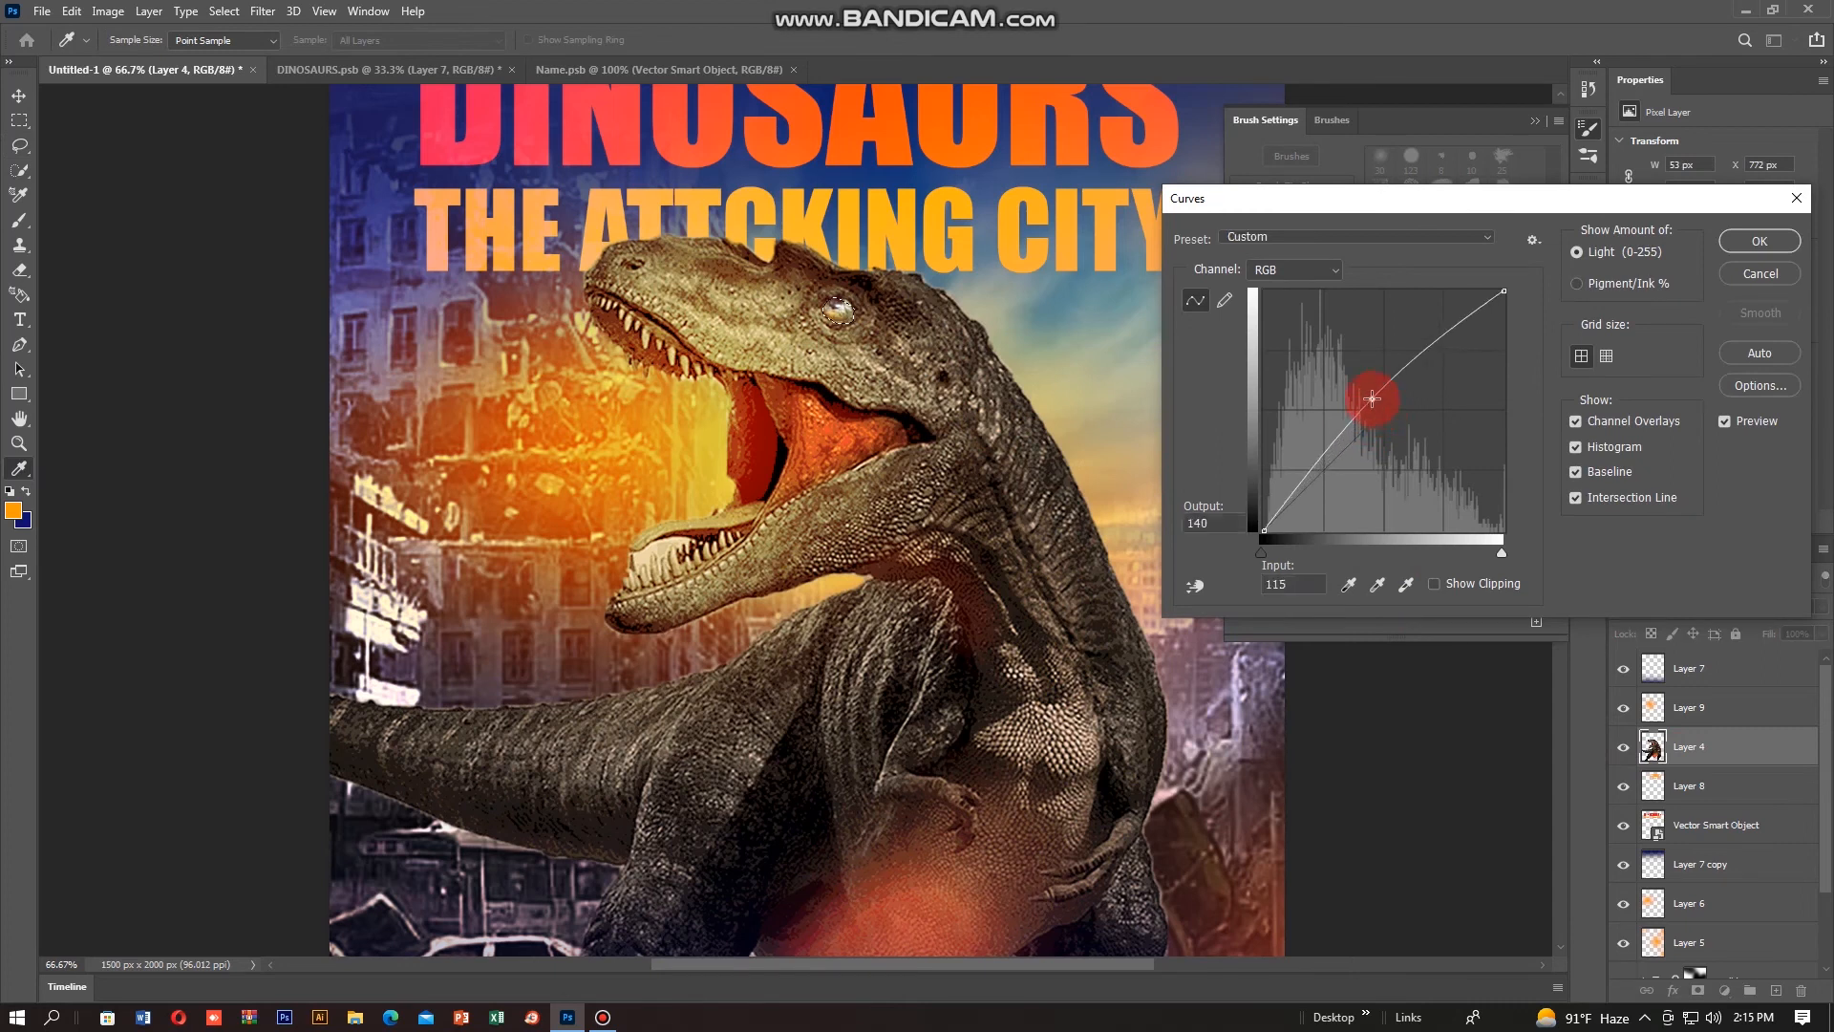
Step: Raise the Red channel's midtones in the eye's Curves adjustment, apply it and clear the selection
{"action": "left_click", "coordinate": [1335, 277]}
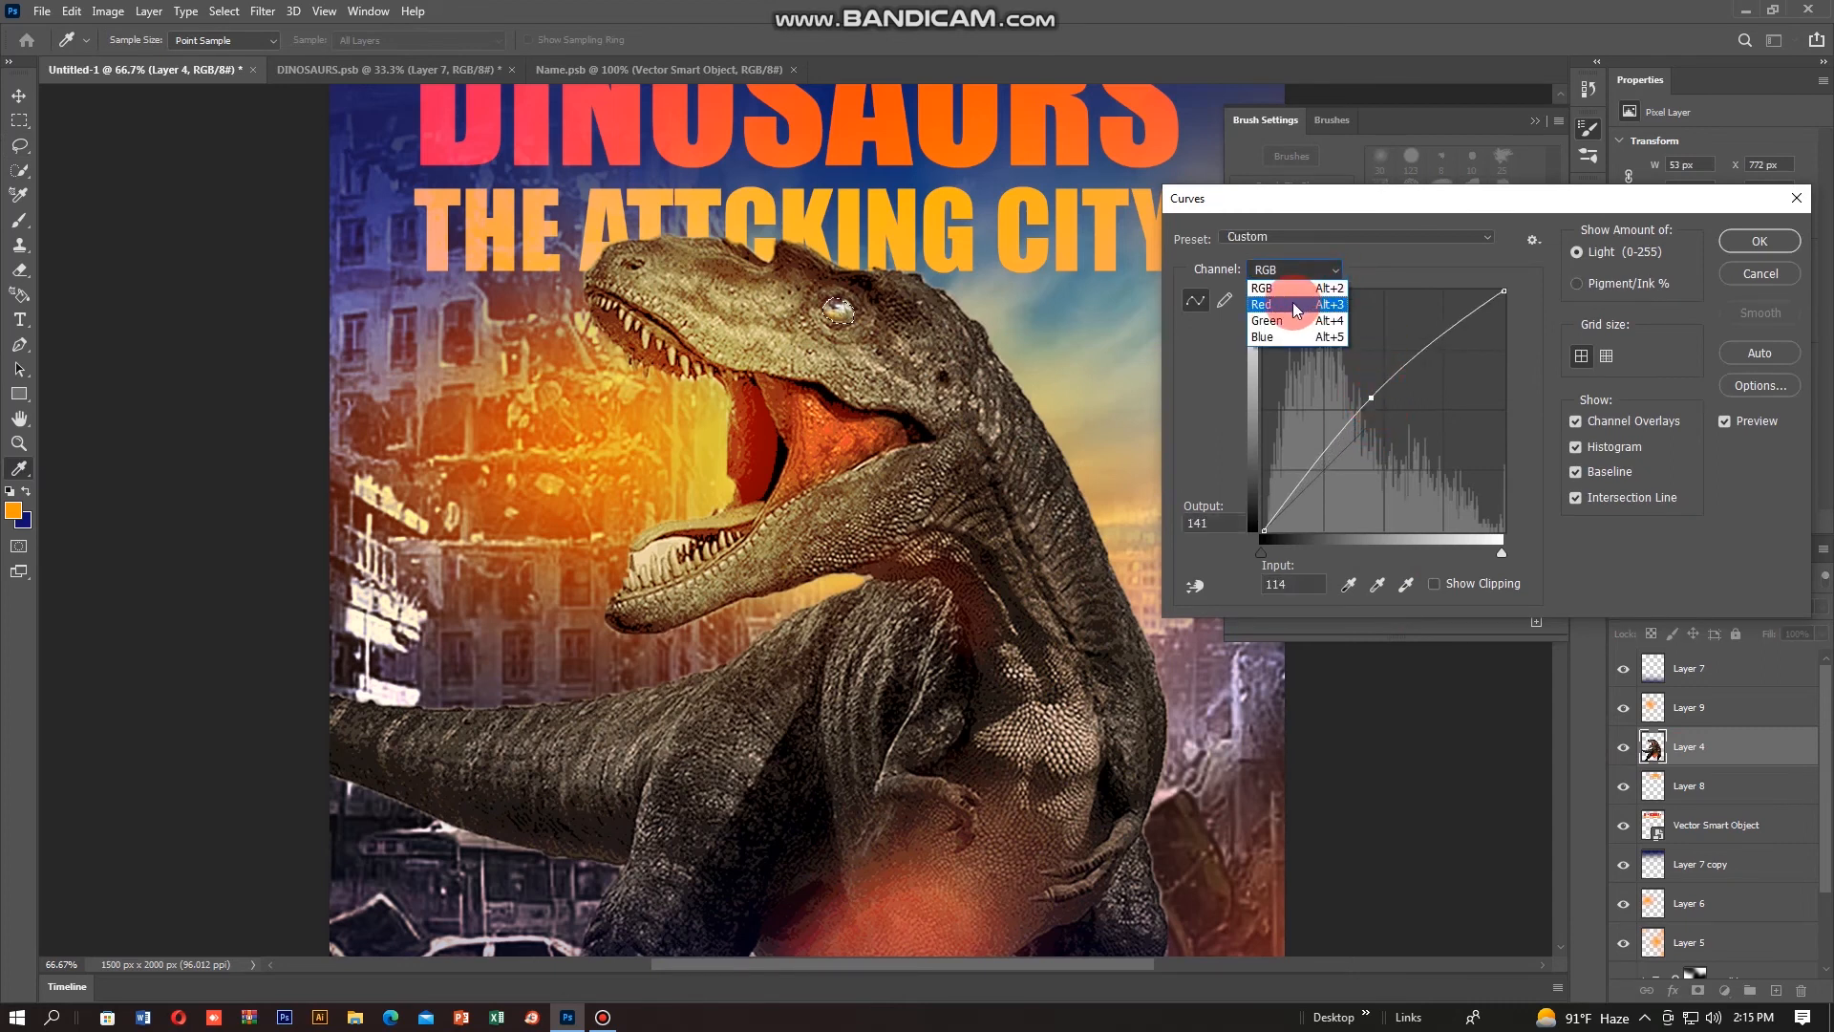
{"action": "left_click", "coordinate": [1292, 300]}
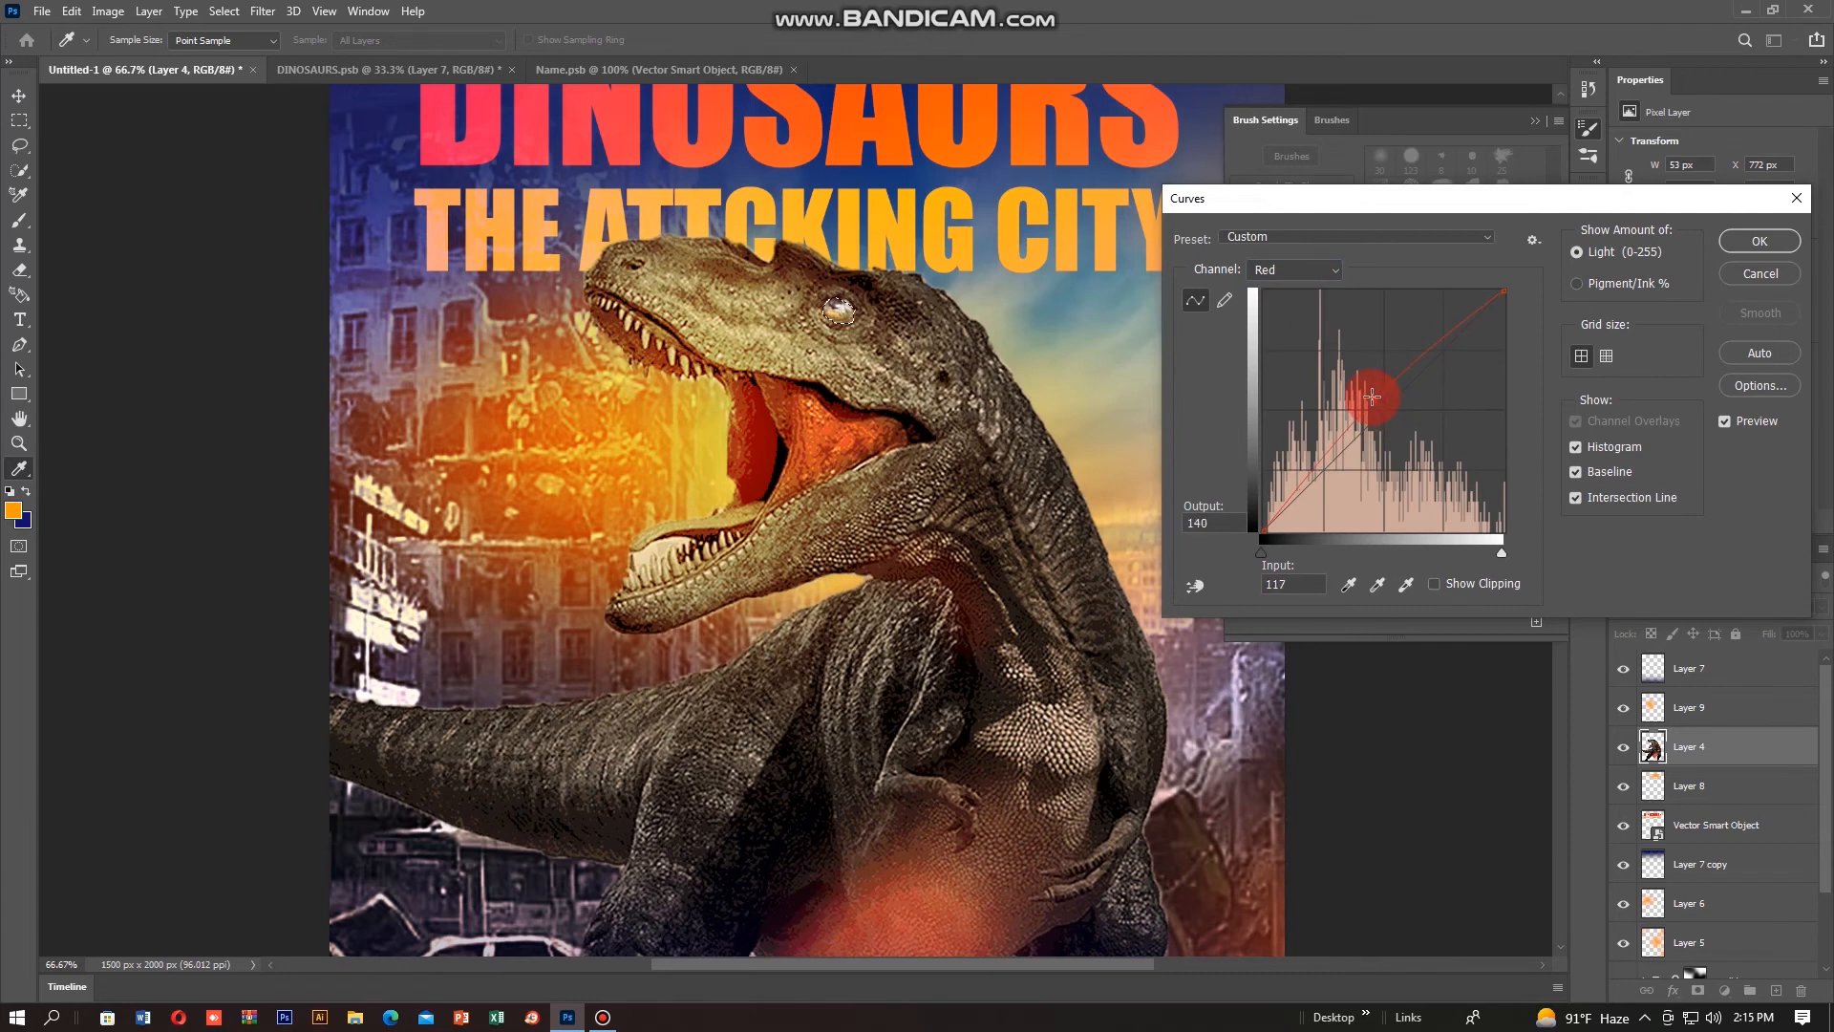
{"action": "left_click_drag", "start_coordinate": [1372, 396], "coordinate": [1369, 393]}
{"action": "left_click", "coordinate": [1751, 243]}
{"action": "left_click", "coordinate": [1629, 301]}
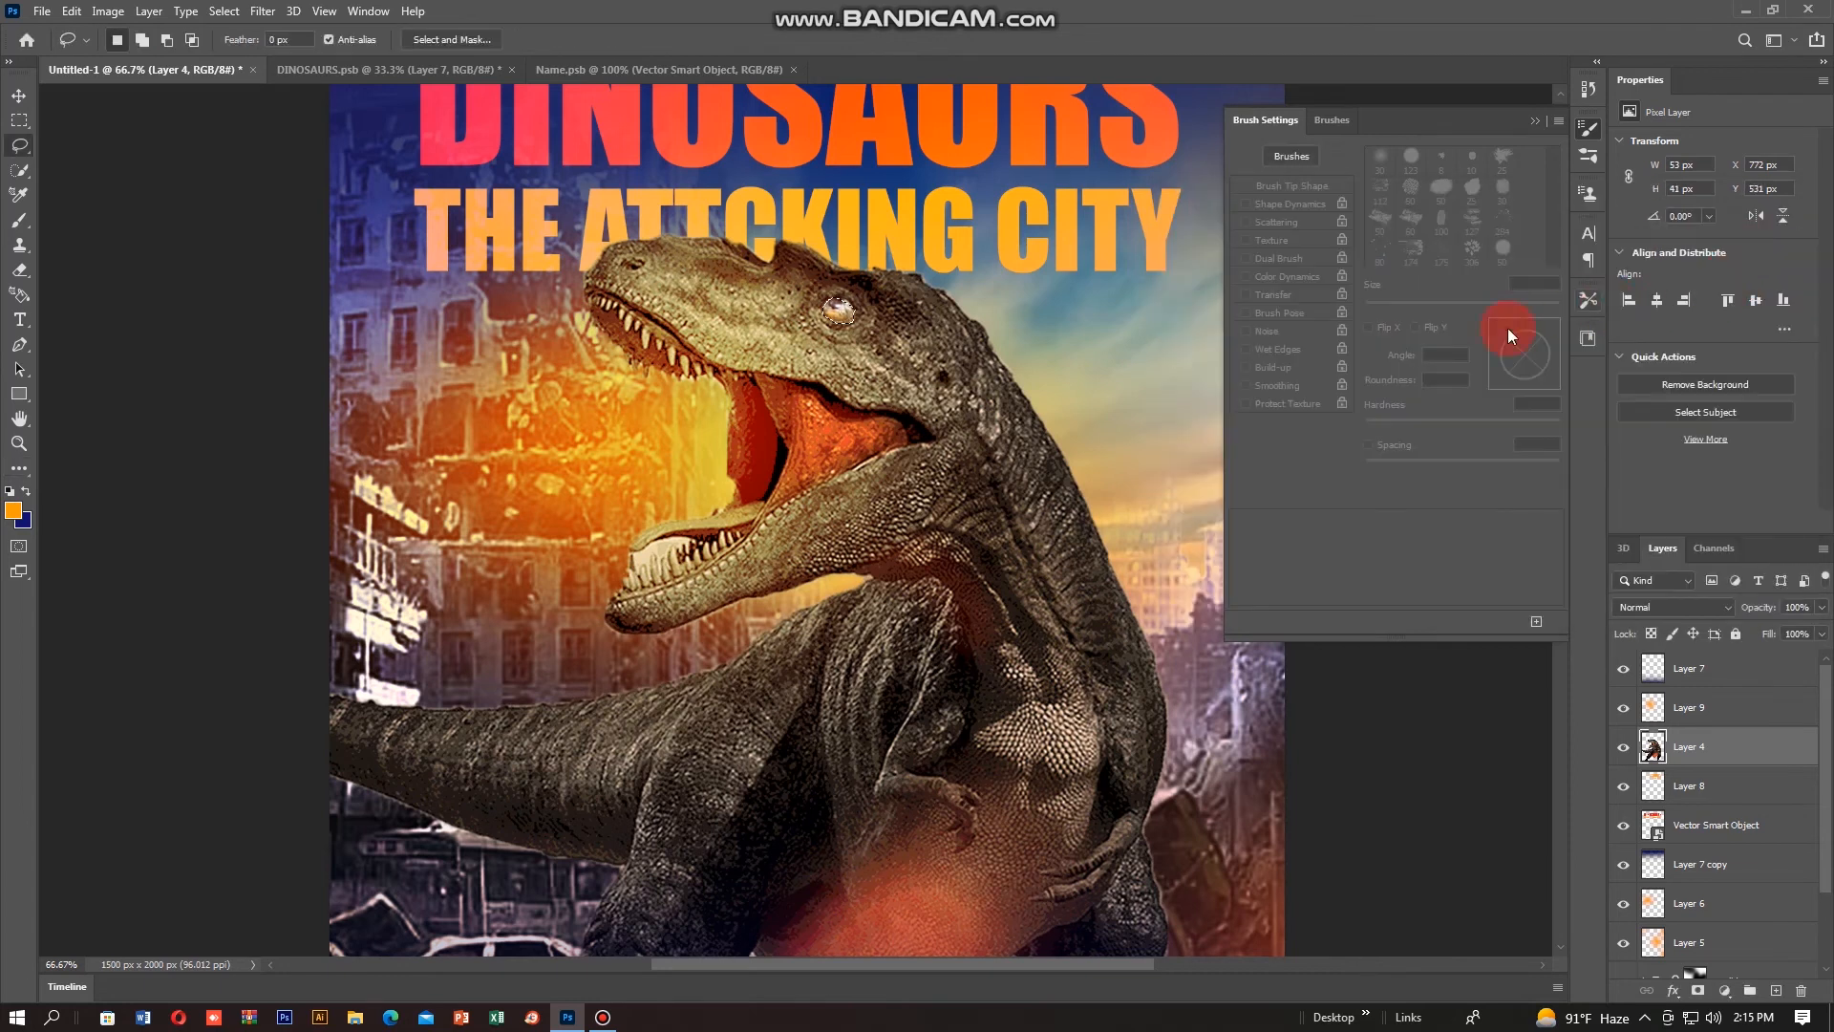
{"action": "key", "text": "ctrl+d"}
Step: Create a new layer directly above the dinosaur layer and reduce the soft Brush to 125 px
{"action": "key", "text": "ctrl+minus"}
{"action": "key", "text": "f"}
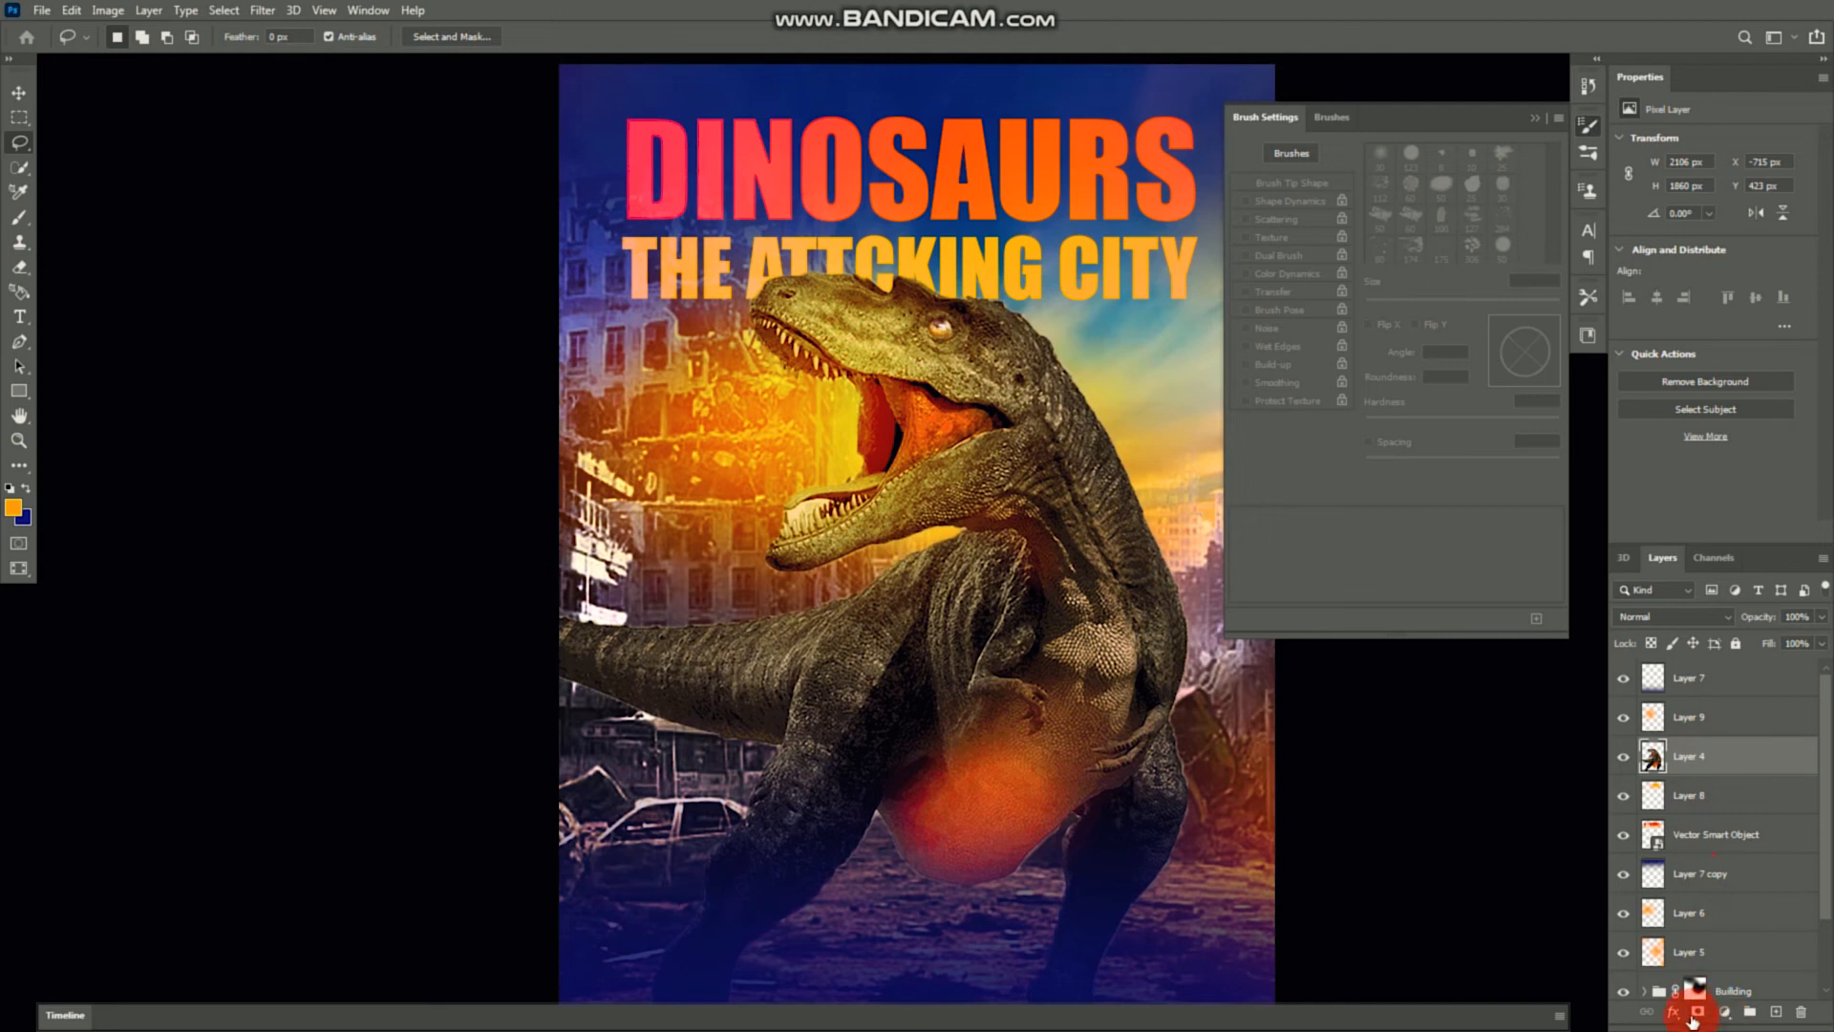
{"action": "left_click", "coordinate": [1775, 1015]}
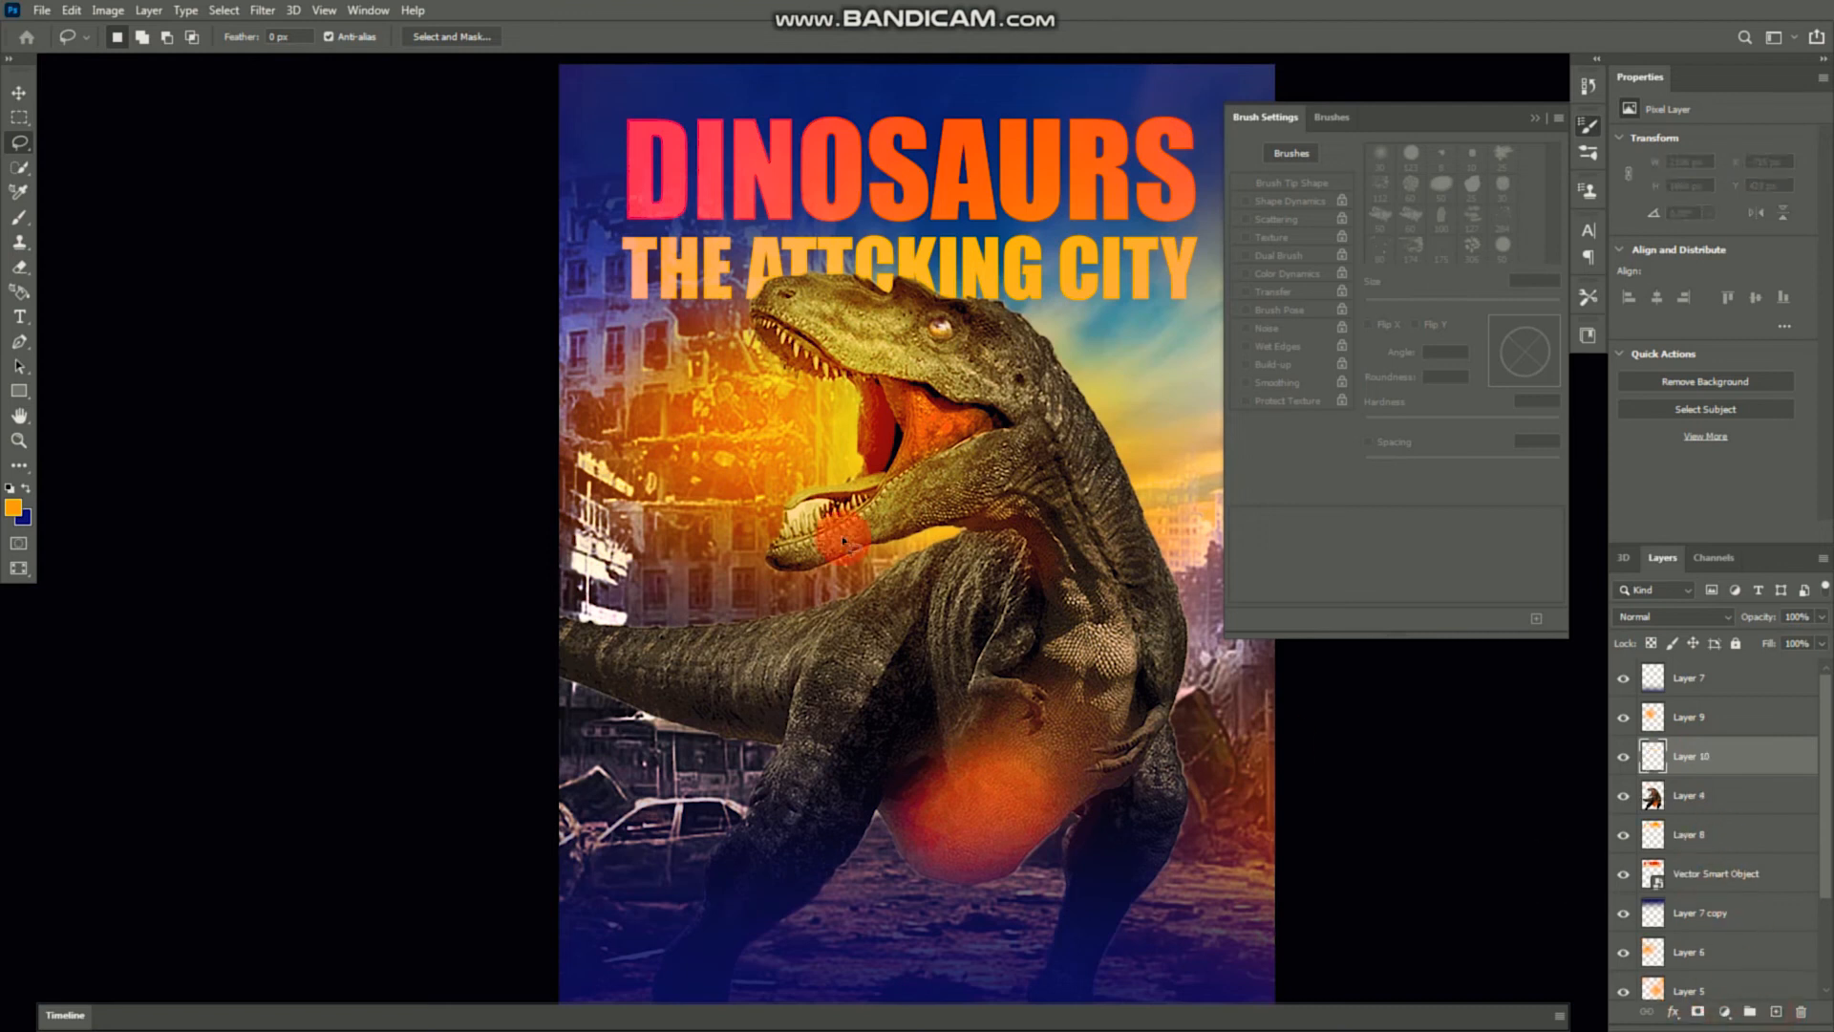
{"action": "left_click", "coordinate": [20, 218]}
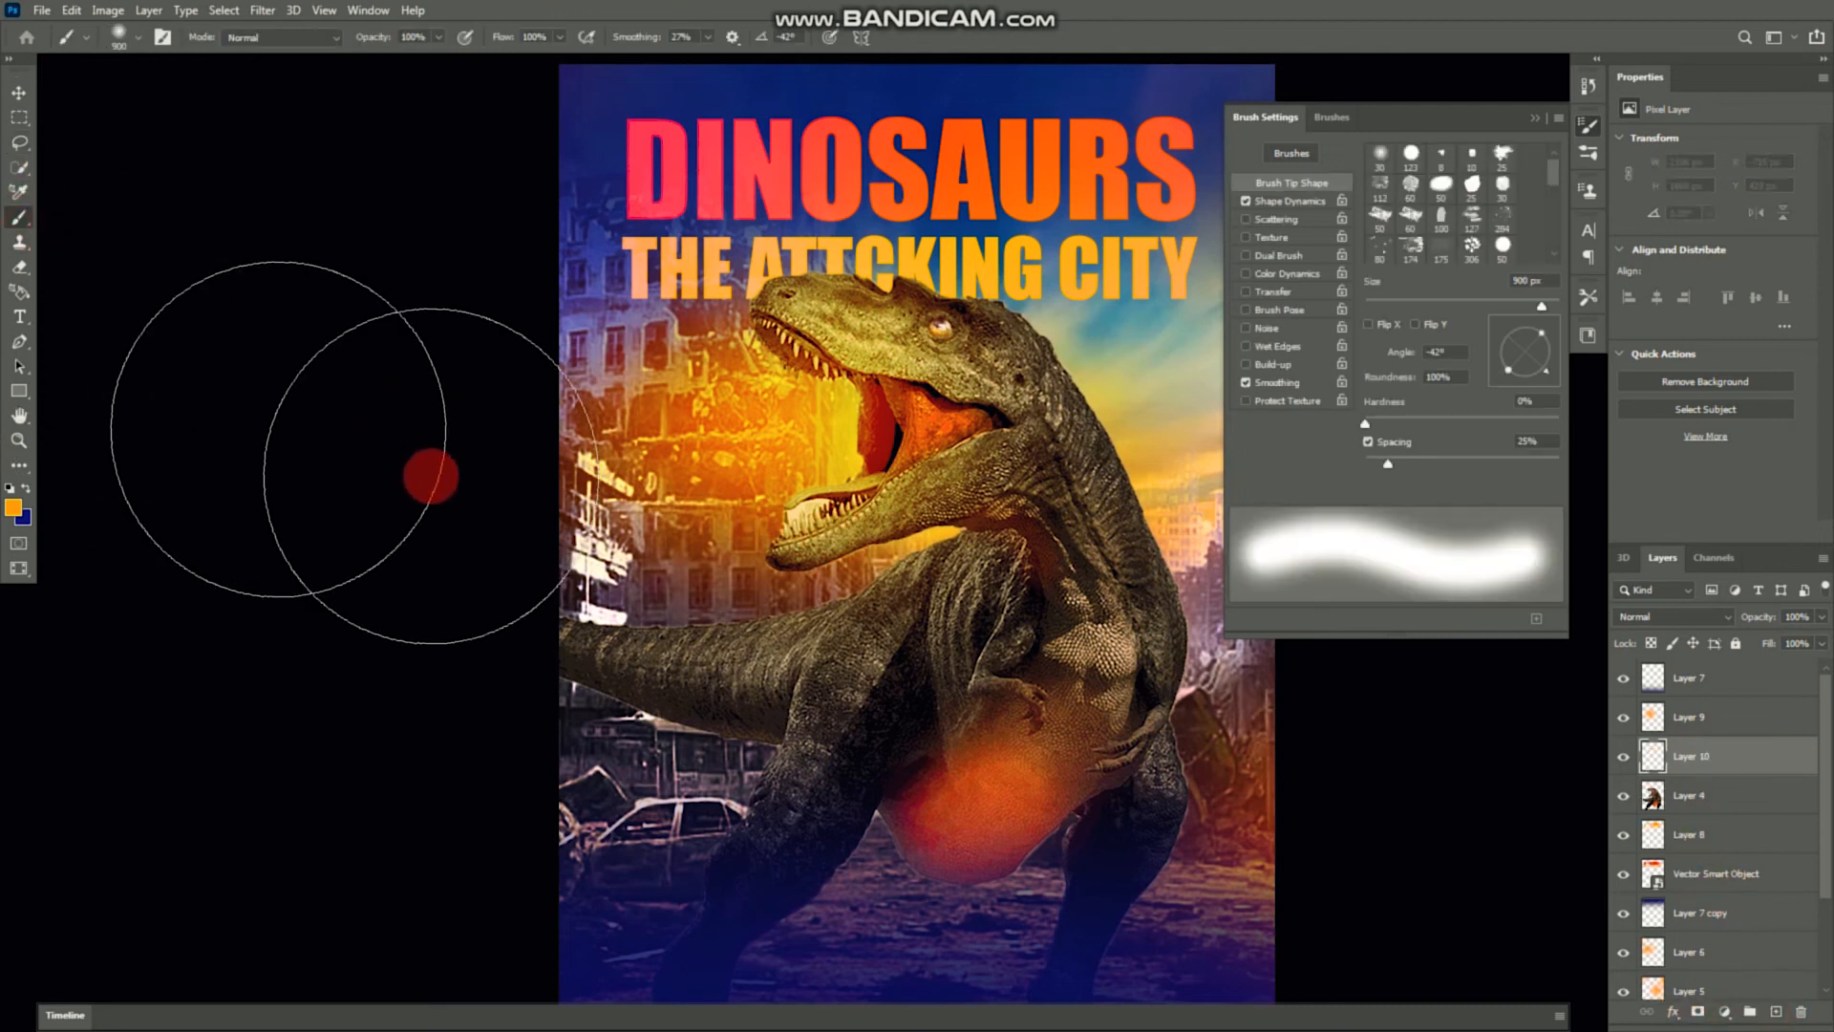
{"action": "key", "text": "bracketleft"}
{"action": "key", "text": "bracketleft"}
{"action": "key", "text": "bracketleft"}
{"action": "key", "text": "bracketleft"}
{"action": "key", "text": "bracketleft"}
{"action": "key", "text": "bracketleft"}
{"action": "key", "text": "bracketleft"}
{"action": "key", "text": "bracketleft"}
{"action": "key", "text": "bracketleft"}
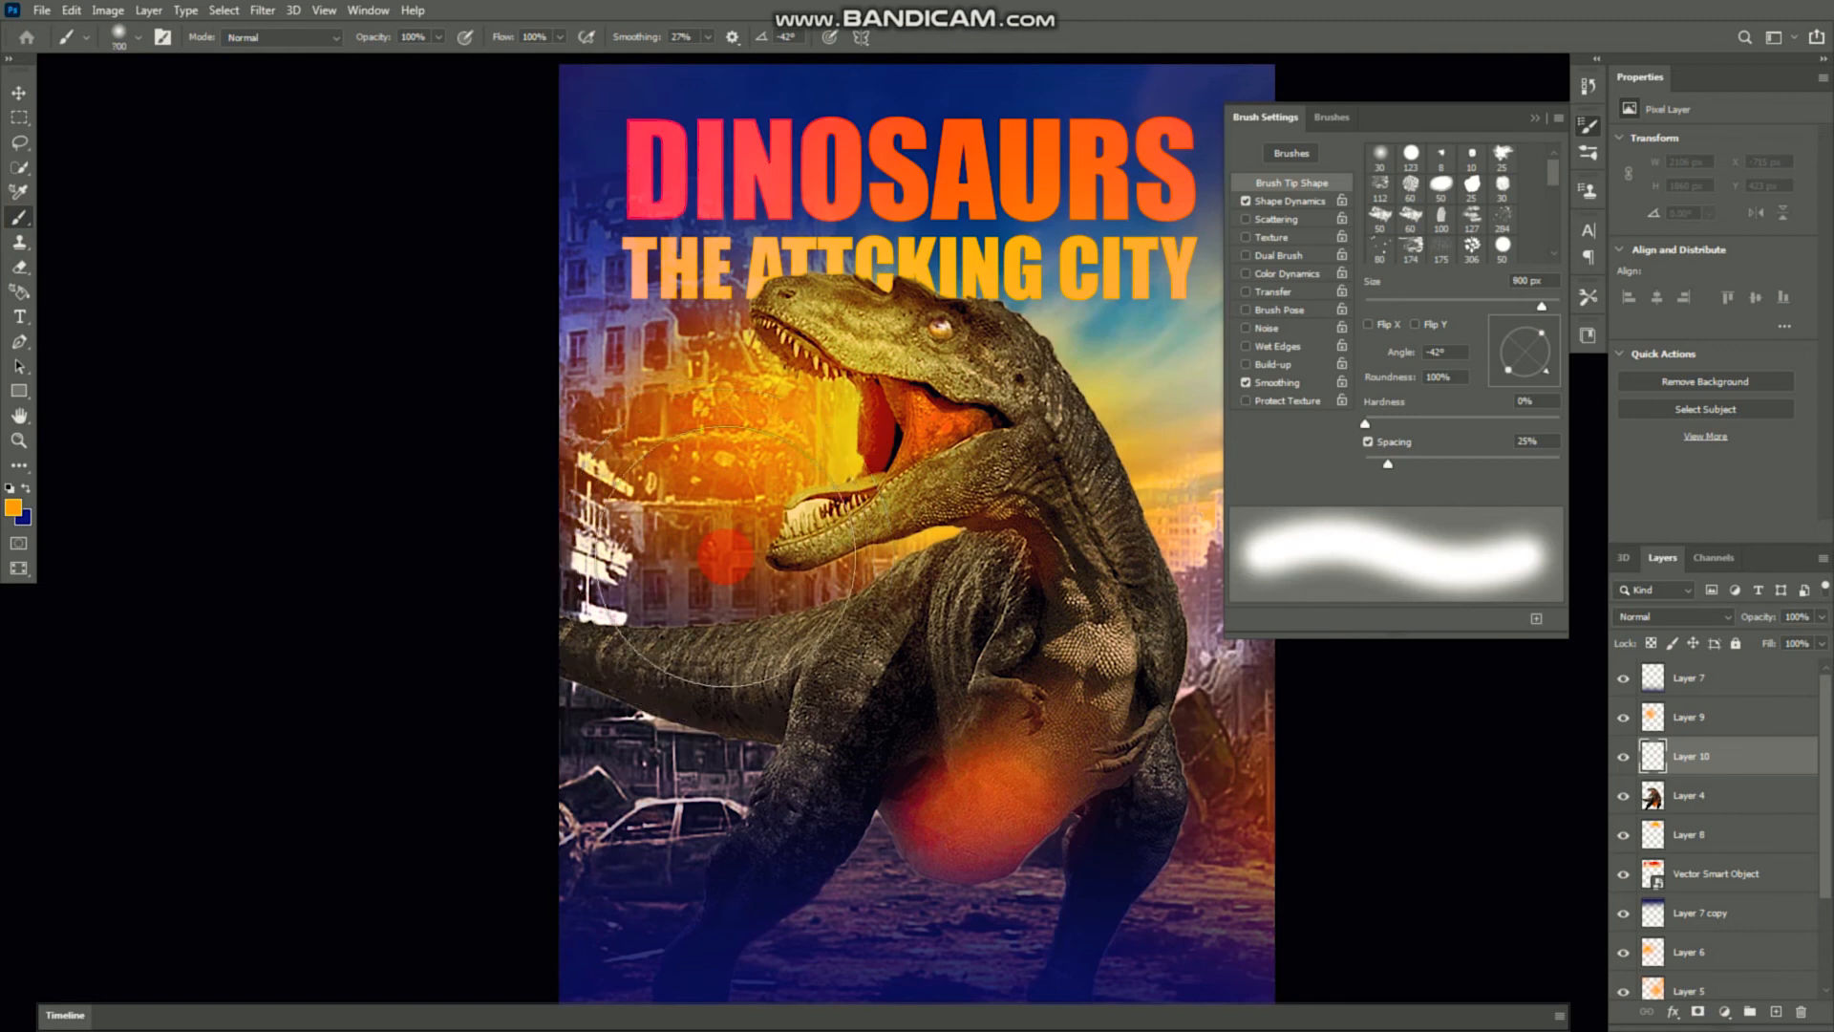
{"action": "key", "text": "bracketleft"}
{"action": "key", "text": "bracketleft"}
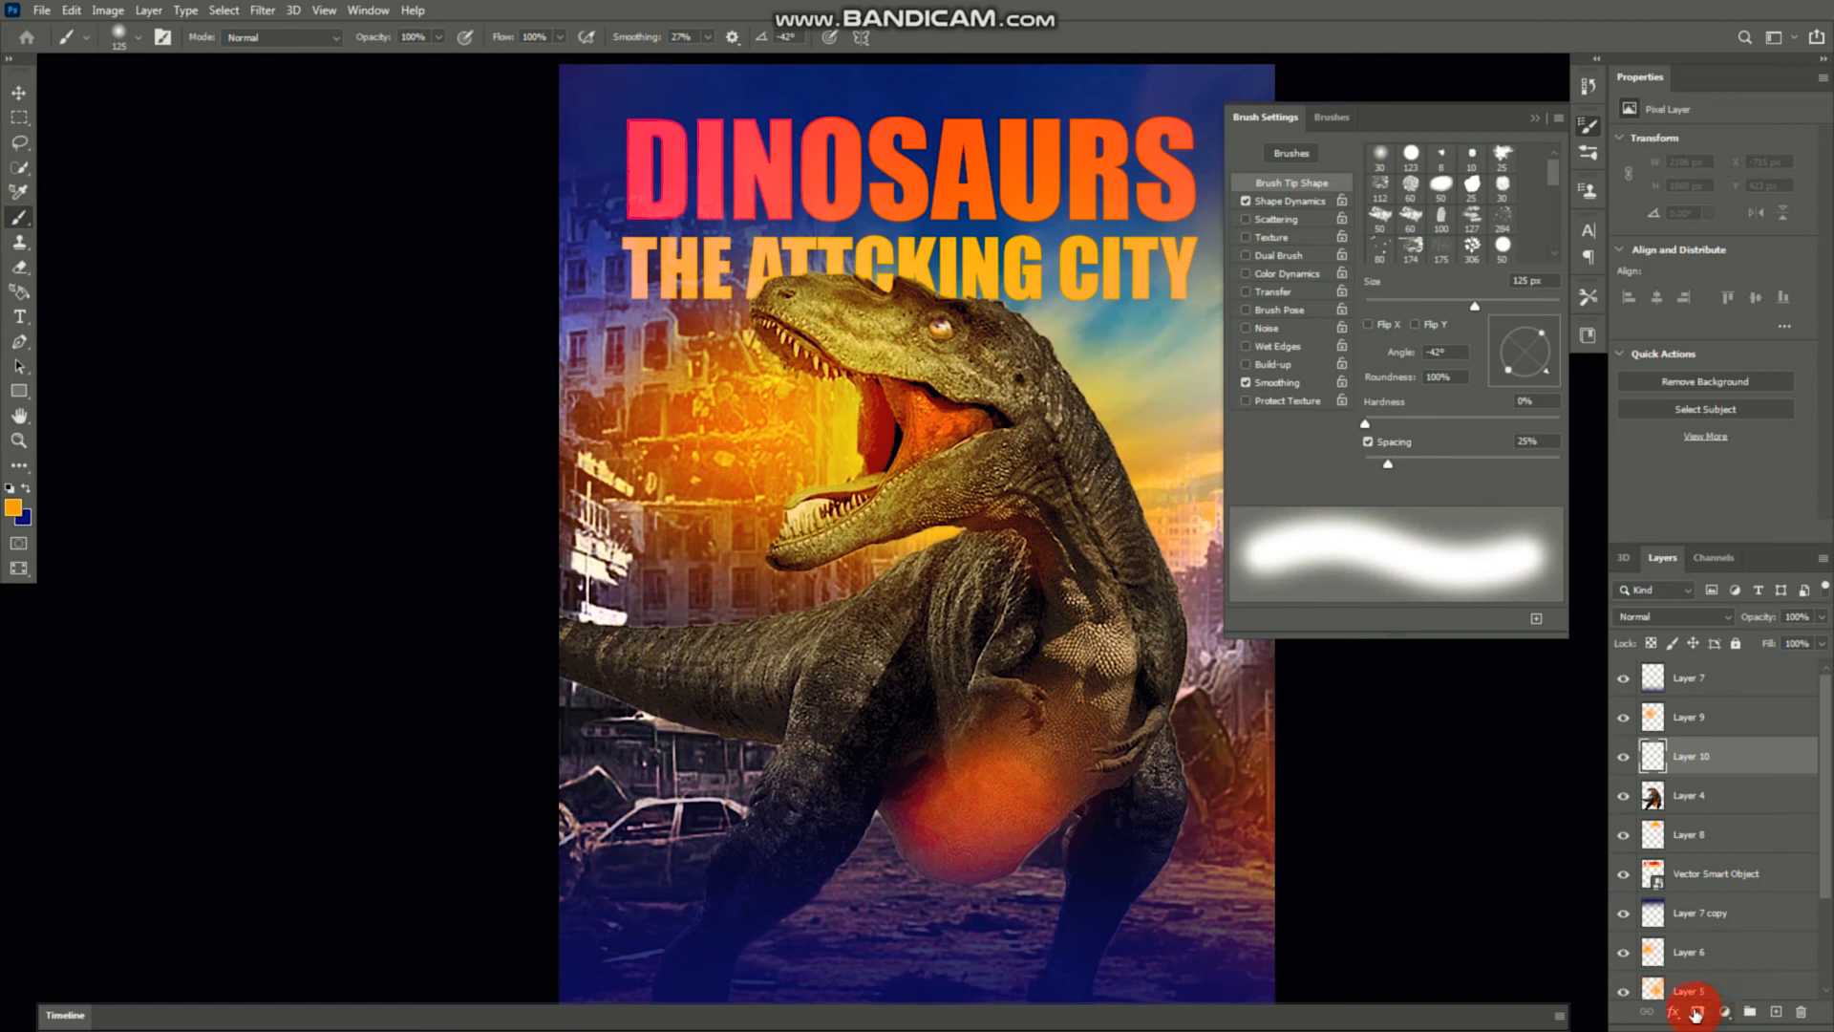
{"action": "scroll", "coordinate": [635, 611], "scroll_direction": "up", "scroll_amount": 1}
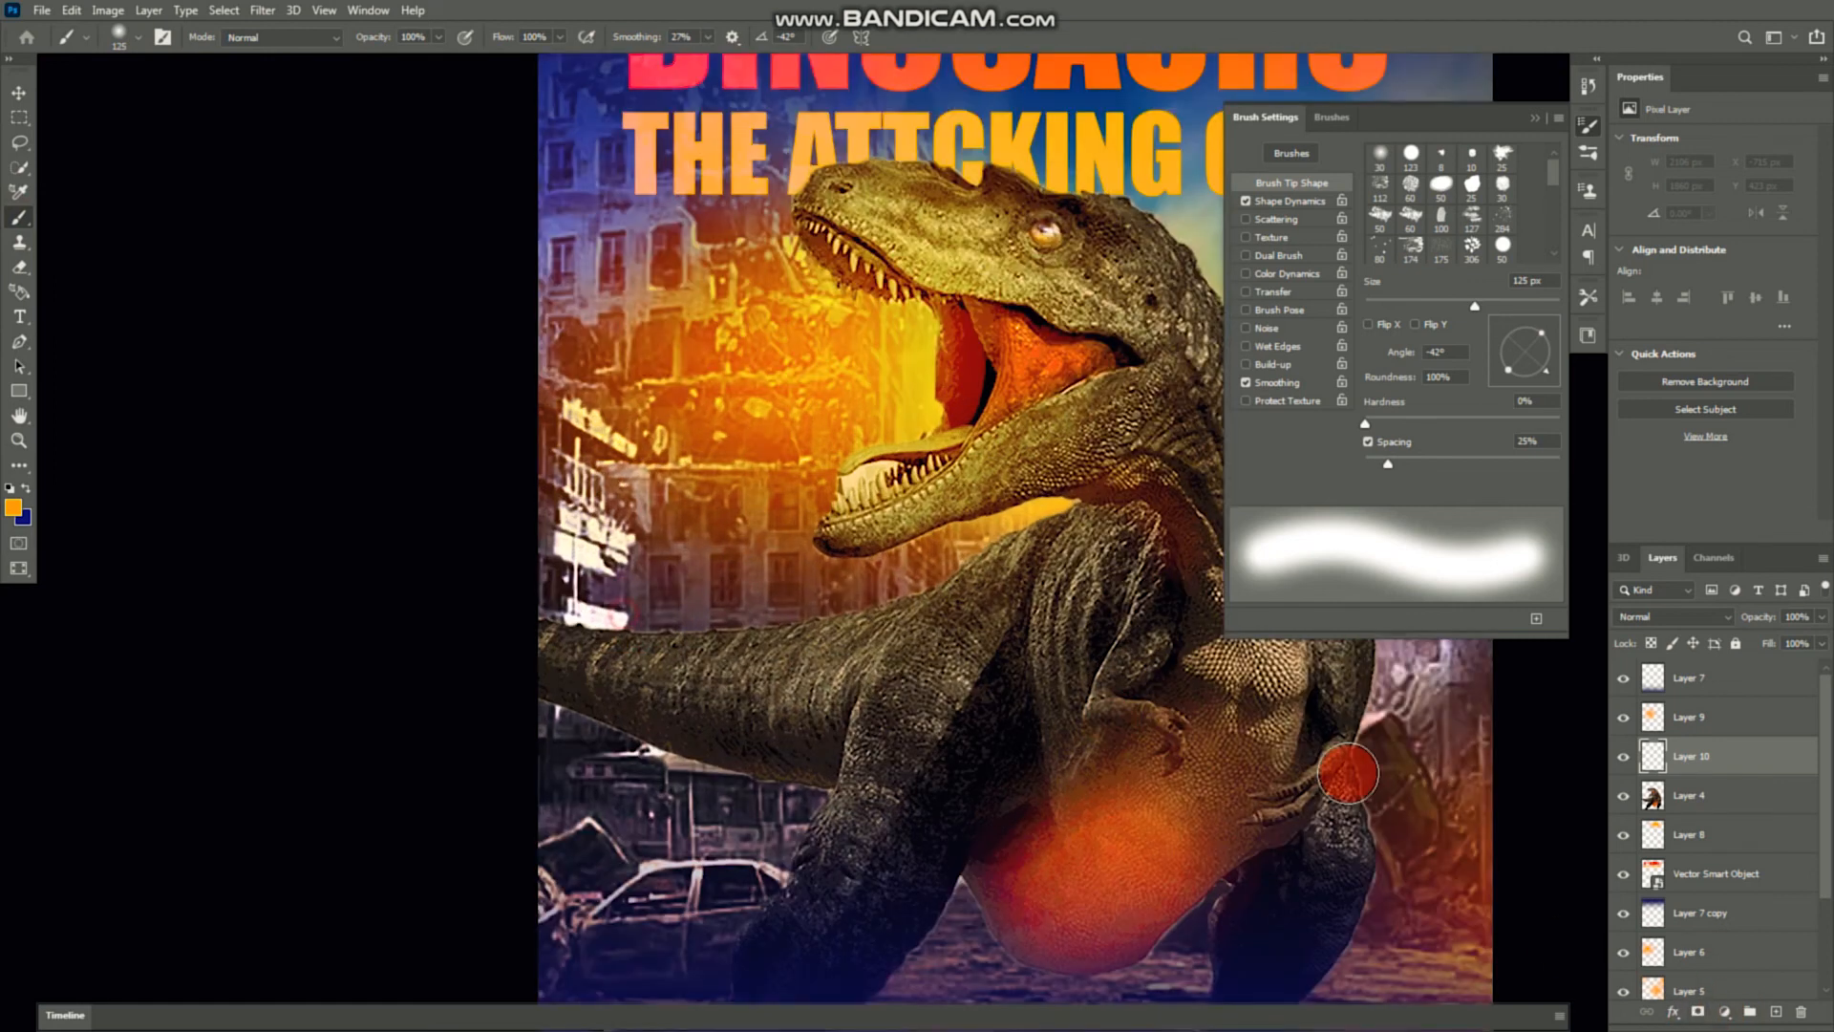
Step: Load the dinosaur's outline as a selection and set the Brush to 70 px at 19% opacity
{"action": "left_click", "coordinate": [1655, 805], "text": "ctrl"}
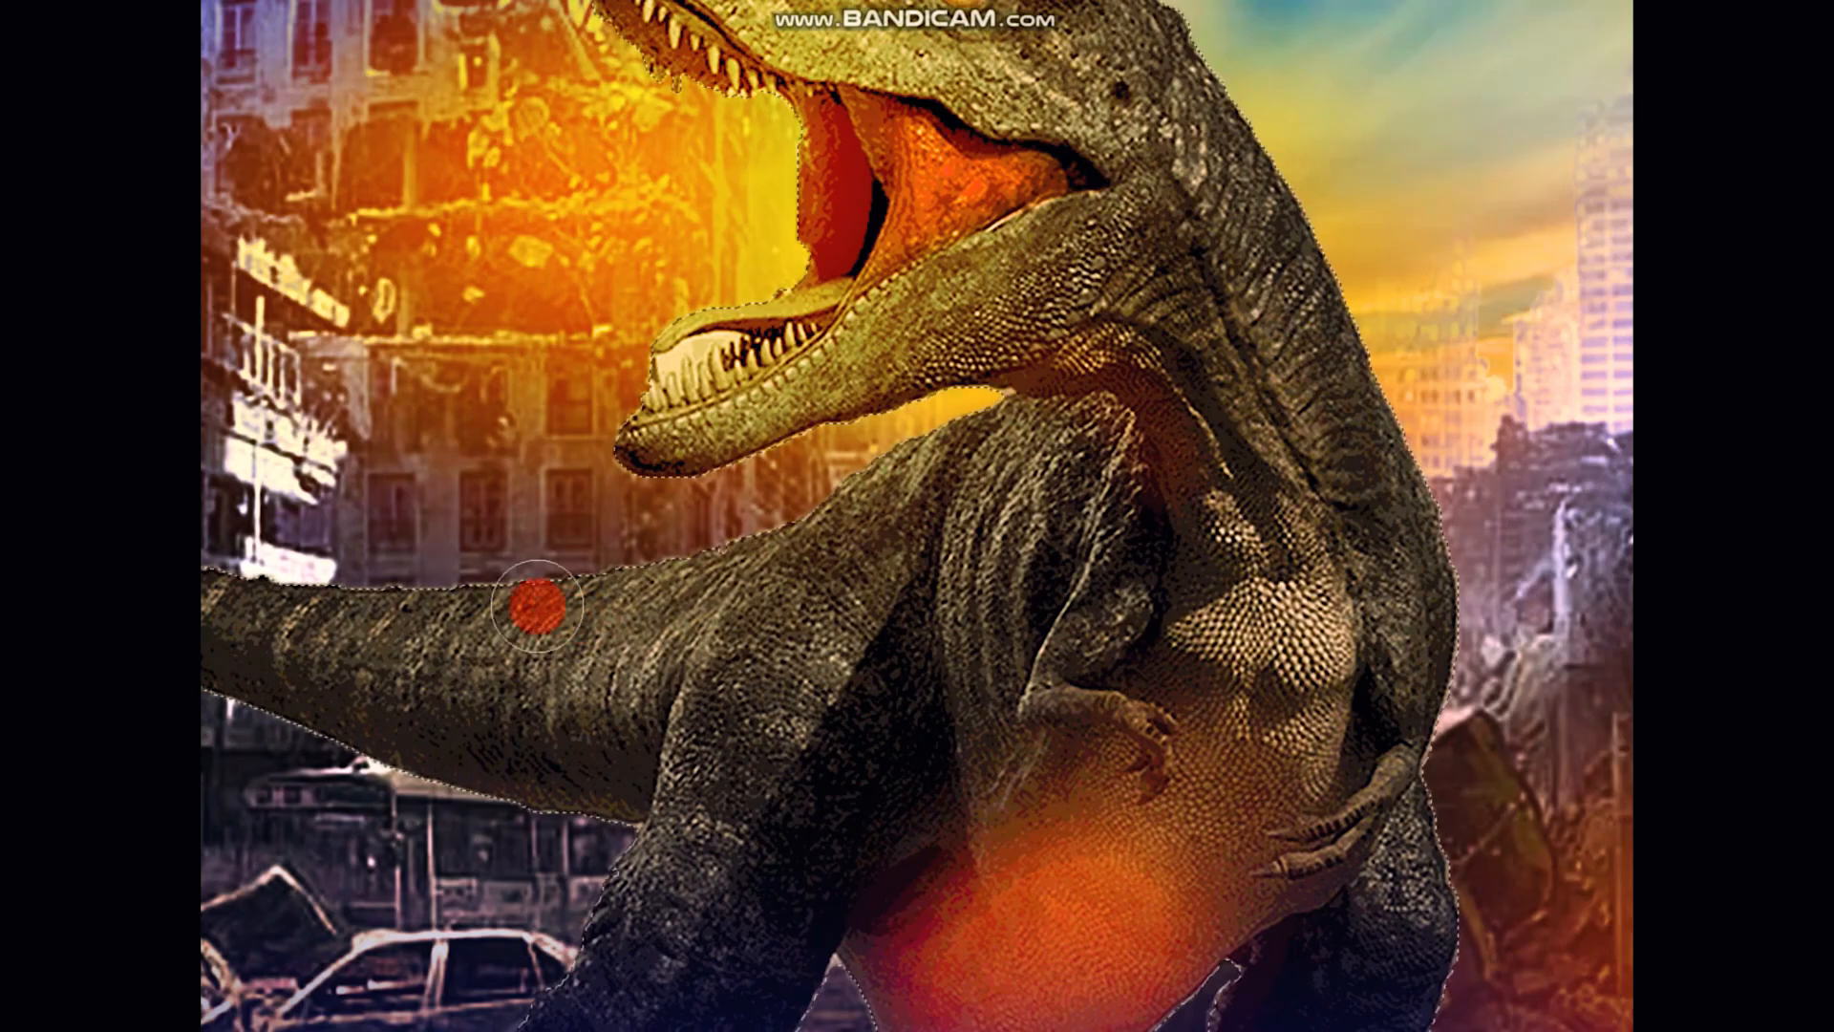
{"action": "key", "text": "Tab"}
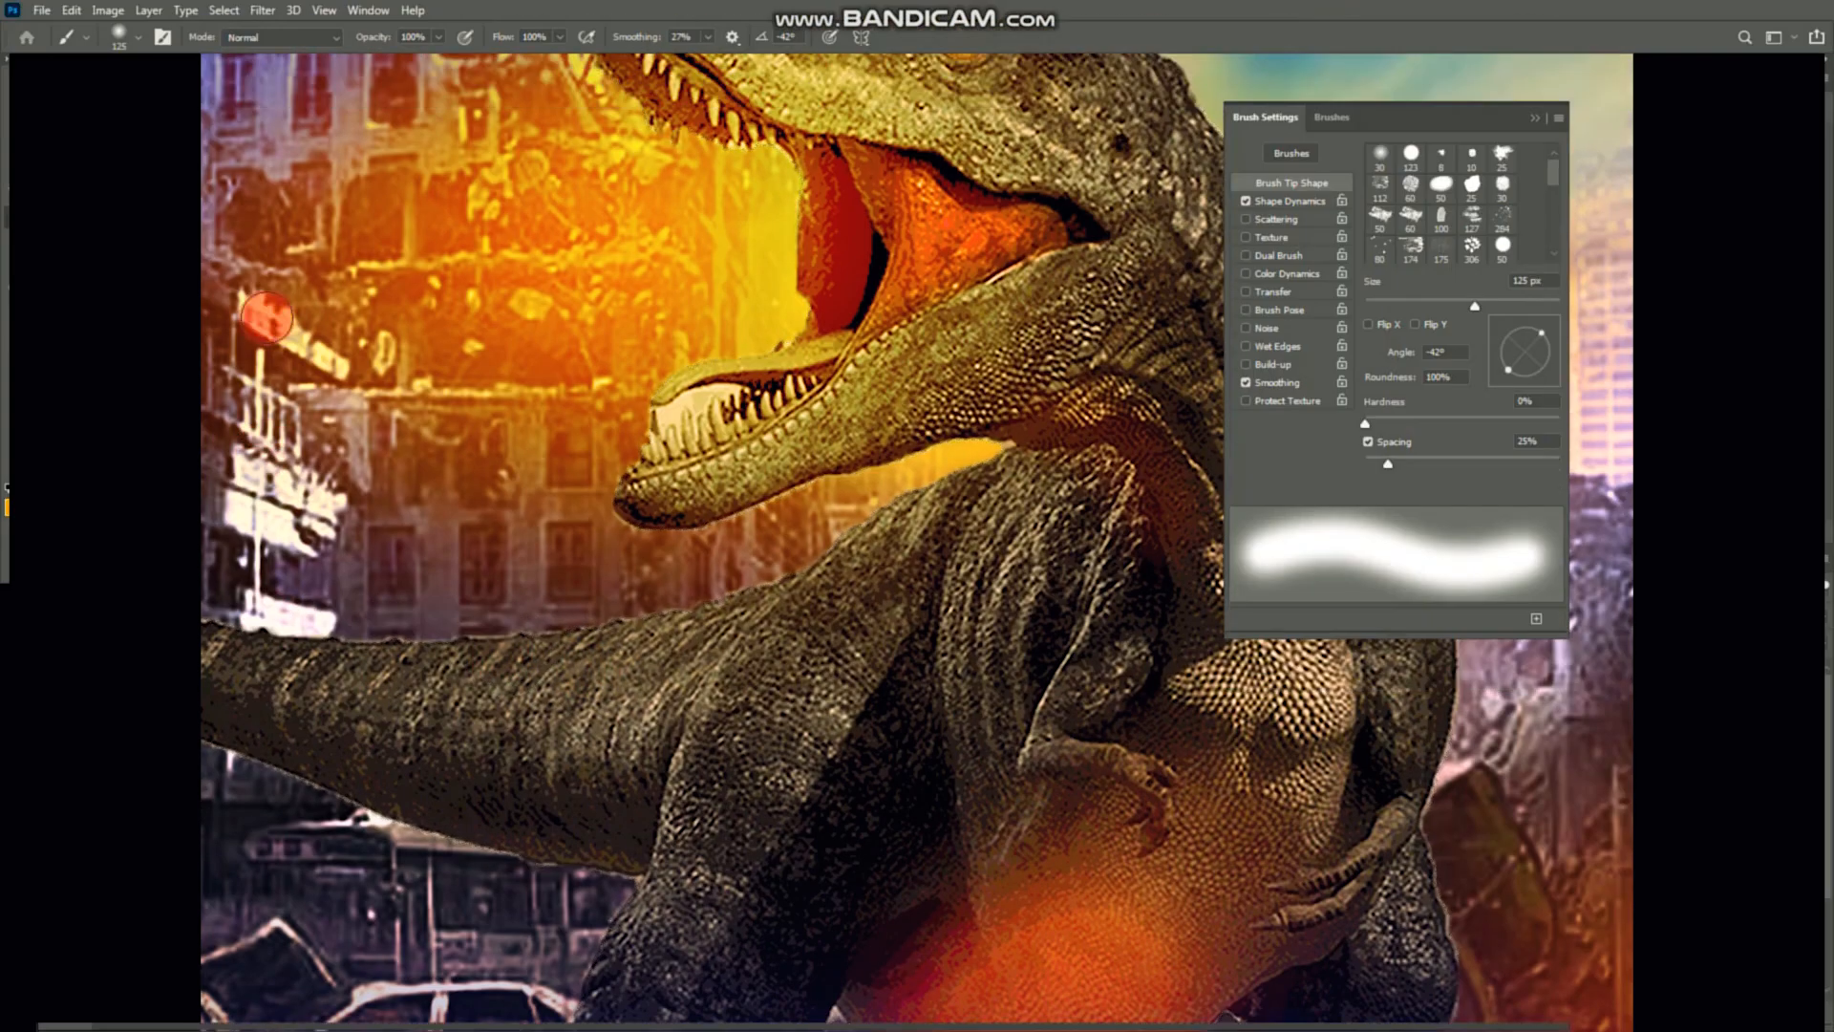
{"action": "left_click", "coordinate": [442, 34]}
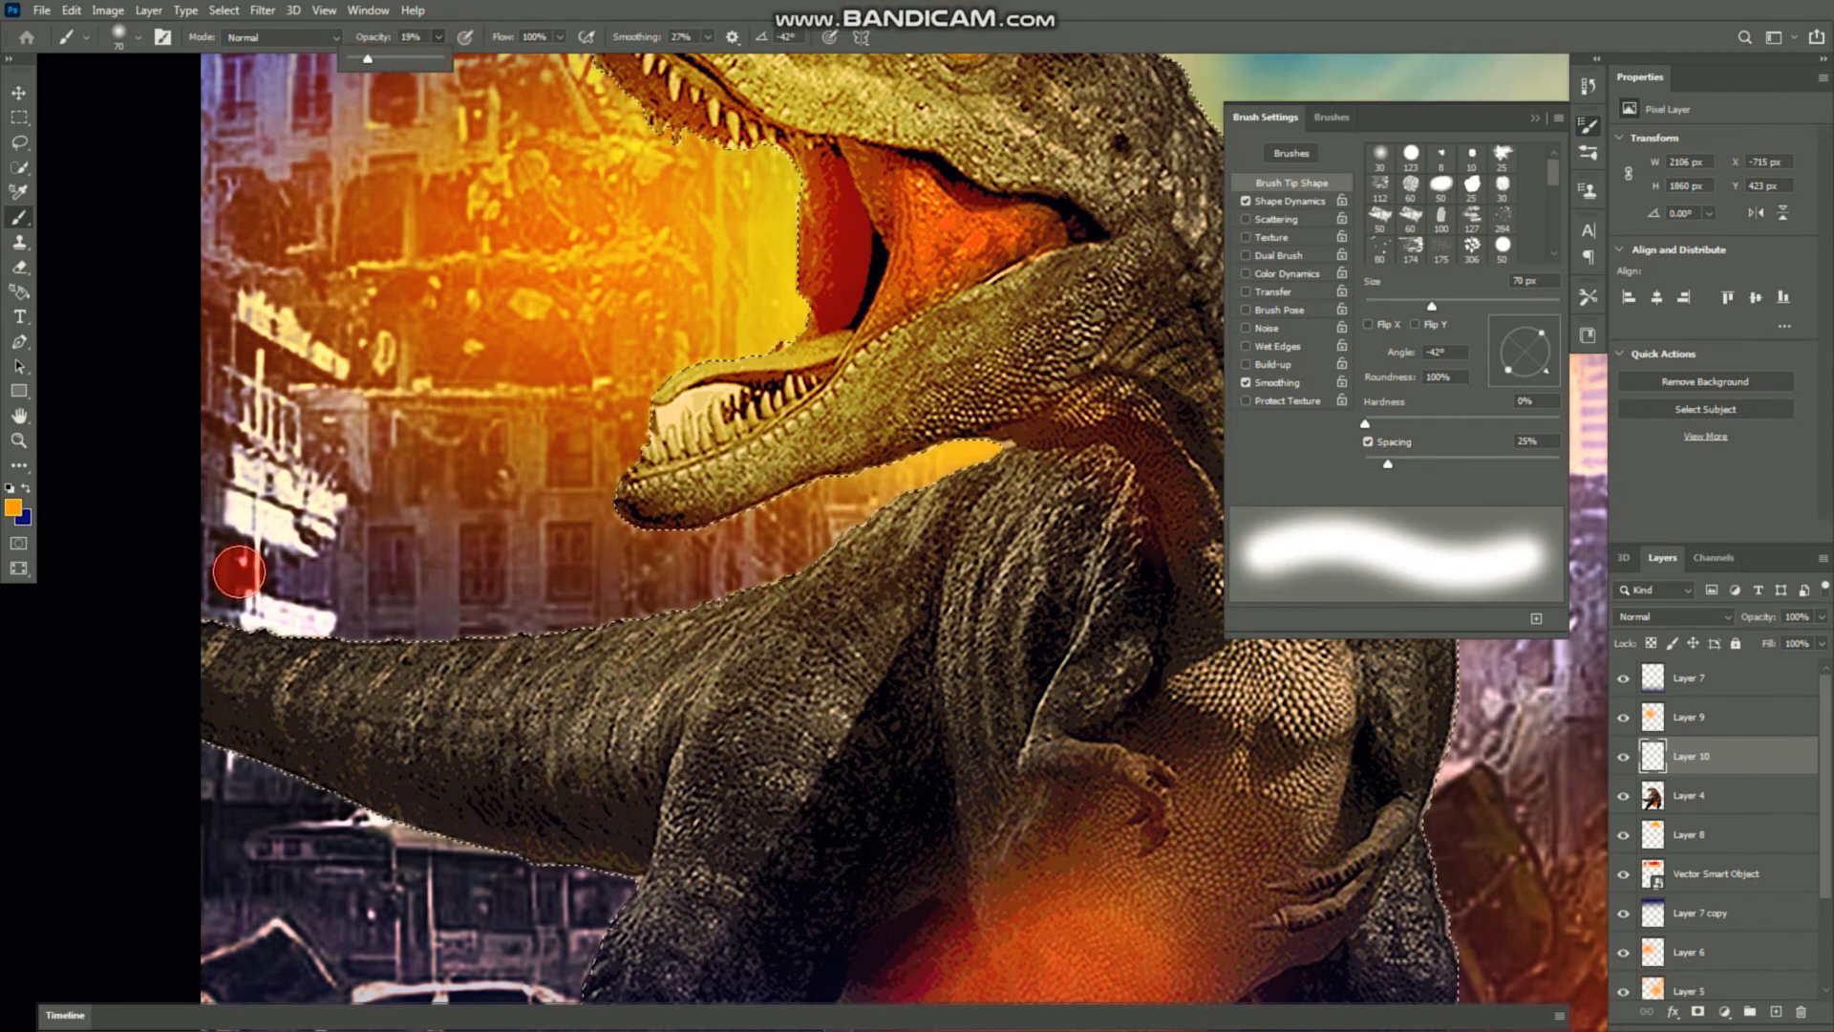
{"action": "key", "text": "Tab"}
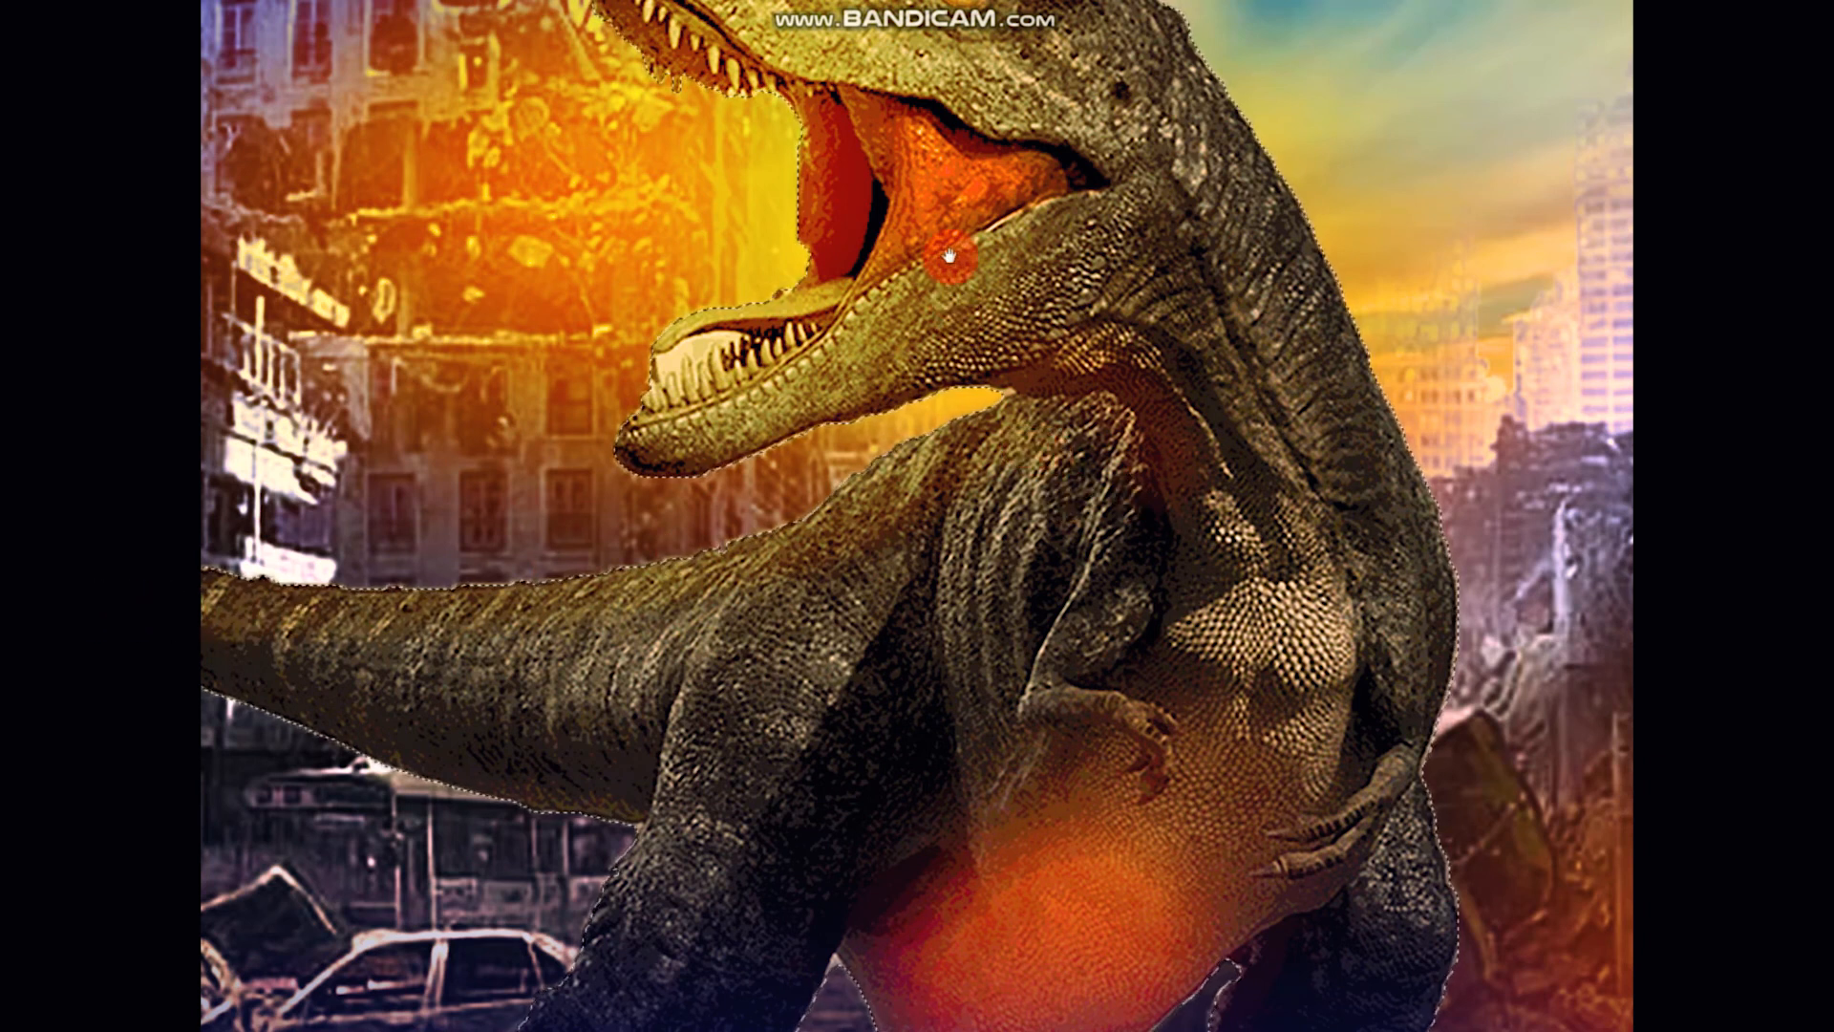
Step: Enlarge the Brush to 250 px, paint faint orange light along the dinosaur's neck, back and tail within the selection, and deselect
{"action": "scroll", "coordinate": [949, 256], "scroll_direction": "up", "scroll_amount": 5}
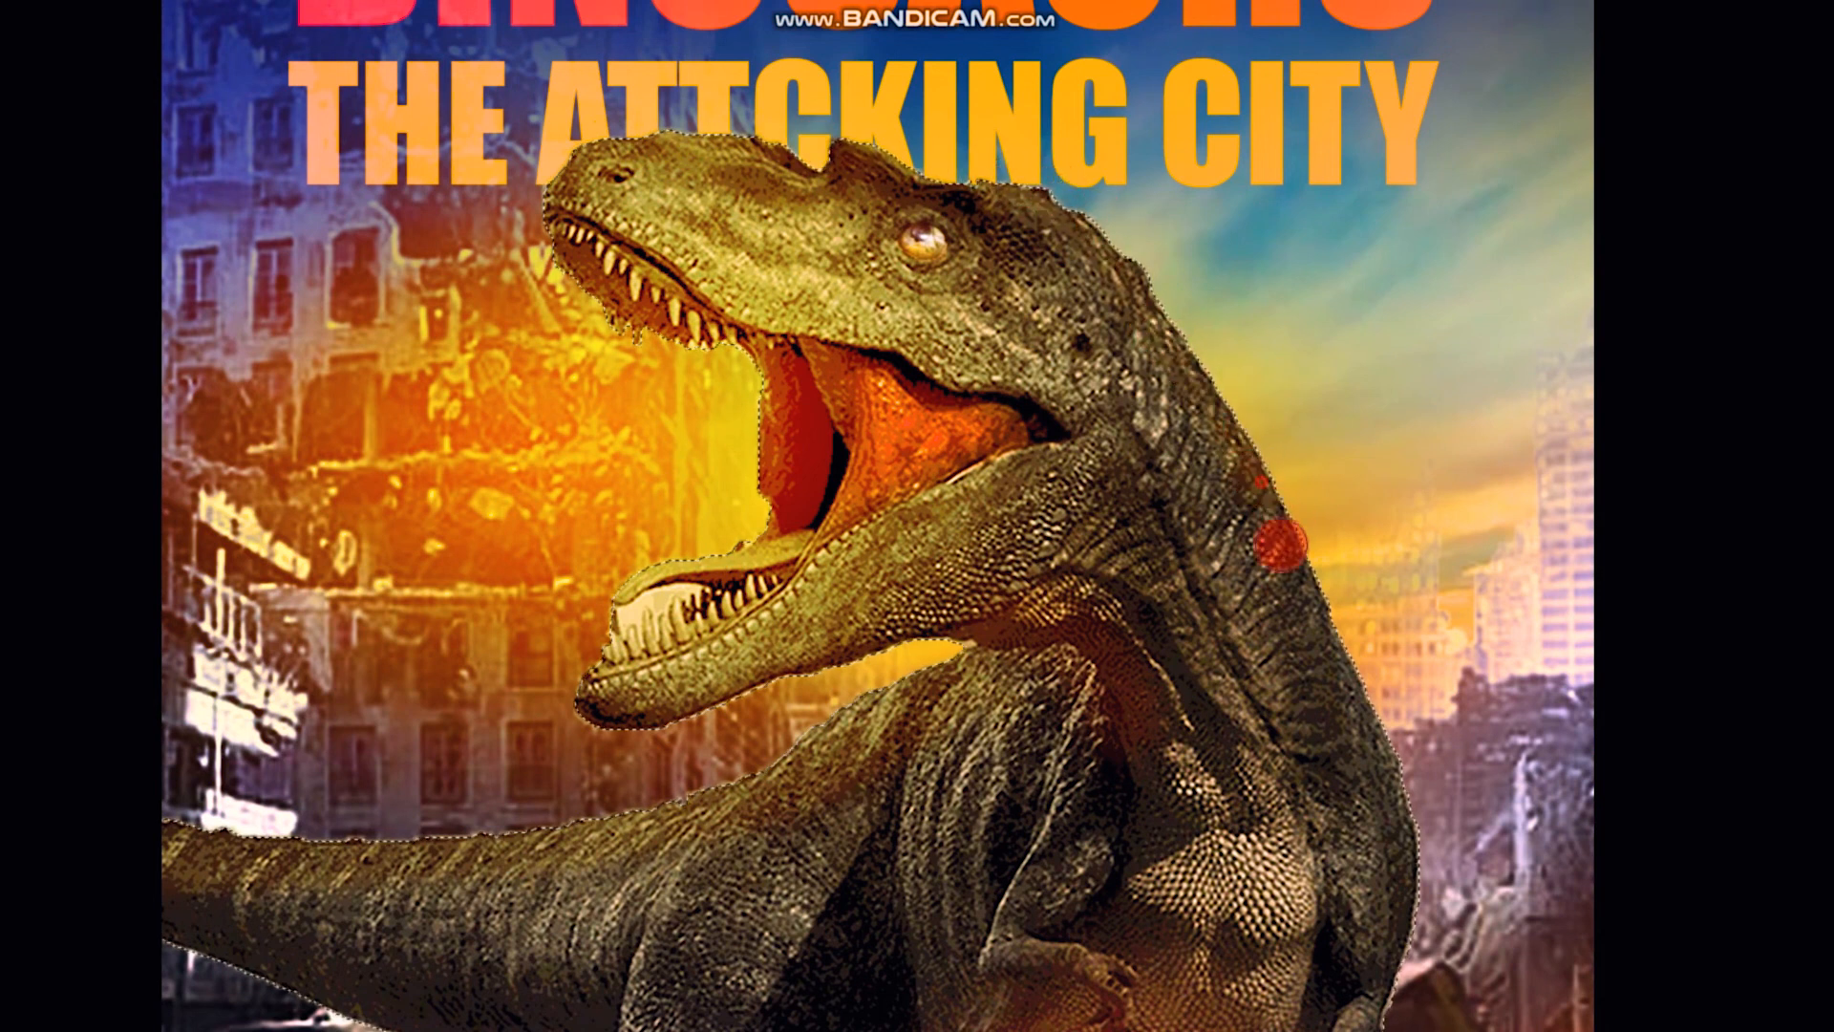
{"action": "key", "text": "bracketright"}
{"action": "key", "text": "bracketright"}
{"action": "key", "text": "bracketright"}
{"action": "key", "text": "bracketright"}
{"action": "key", "text": "bracketright"}
{"action": "key", "text": "bracketright"}
{"action": "key", "text": "bracketright"}
{"action": "key", "text": "bracketright"}
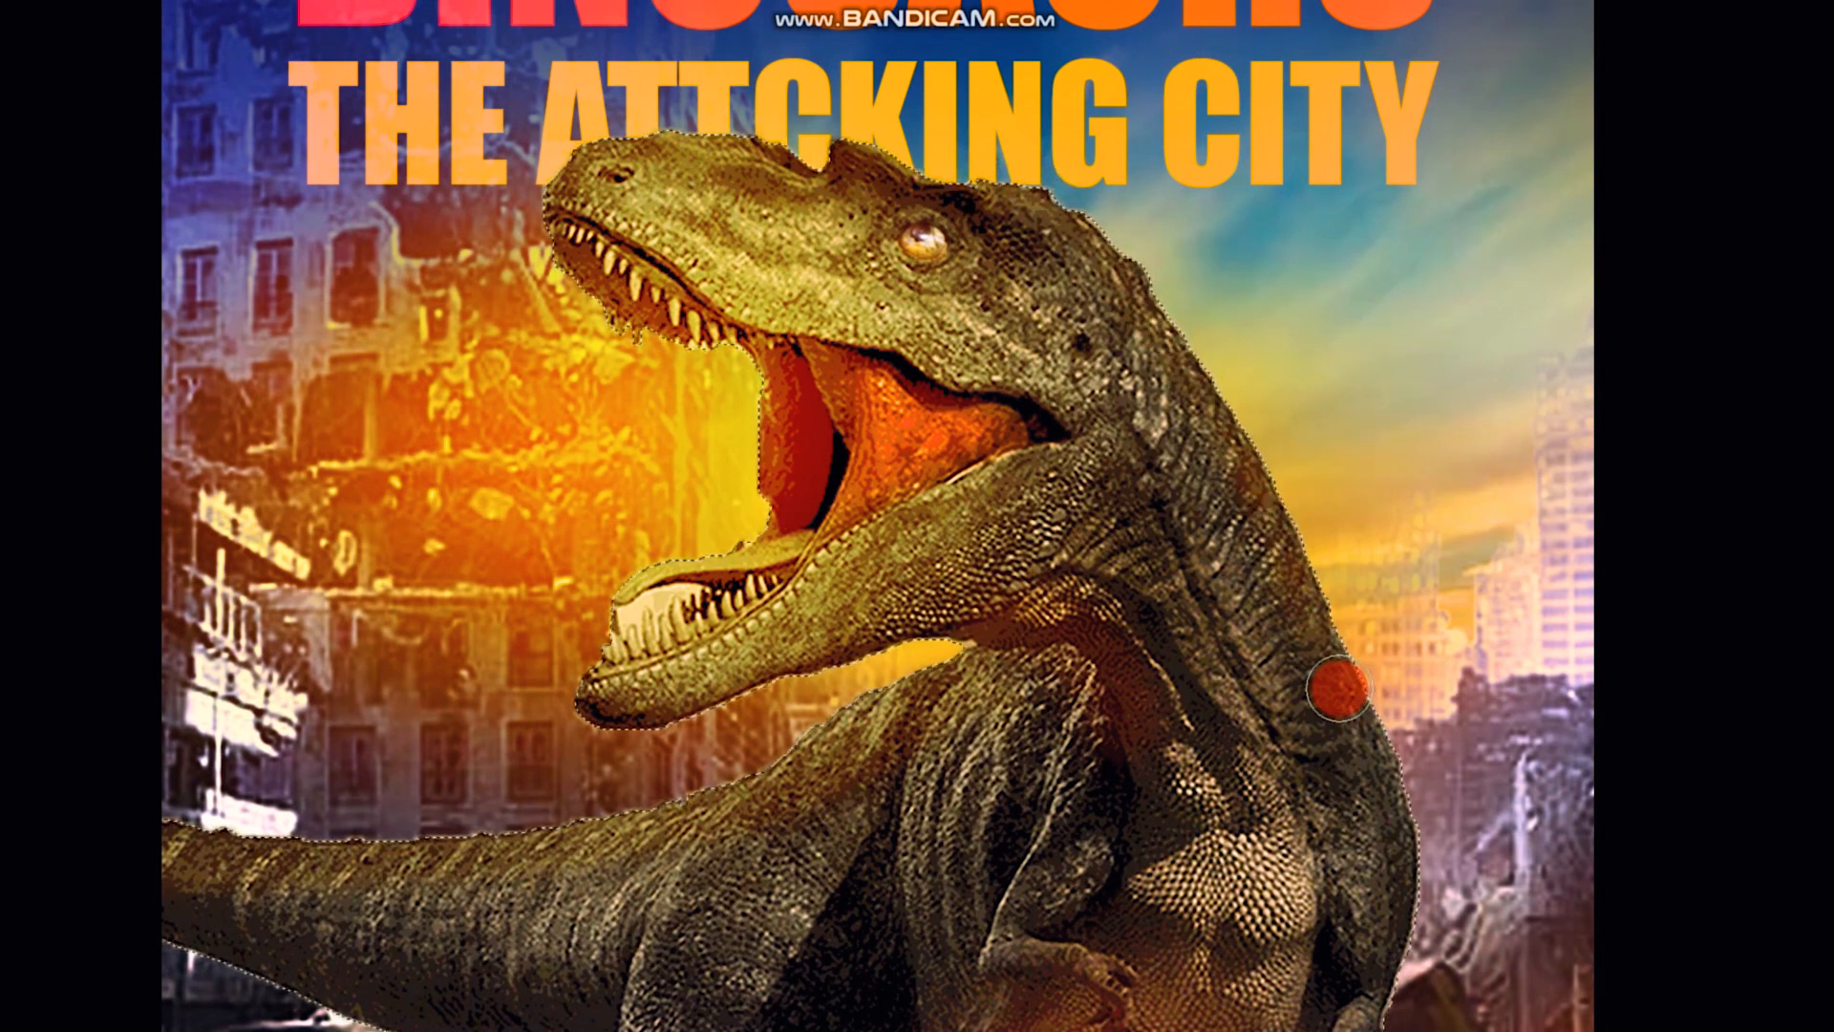
{"action": "mouse_move", "coordinate": [1339, 688]}
{"action": "left_mouse_down"}
{"action": "mouse_move", "coordinate": [1373, 773]}
{"action": "mouse_move", "coordinate": [1166, 287]}
{"action": "left_mouse_up"}
{"action": "mouse_move", "coordinate": [1360, 823]}
{"action": "left_mouse_down"}
{"action": "mouse_move", "coordinate": [1109, 352]}
{"action": "mouse_move", "coordinate": [1126, 316]}
{"action": "left_mouse_up"}
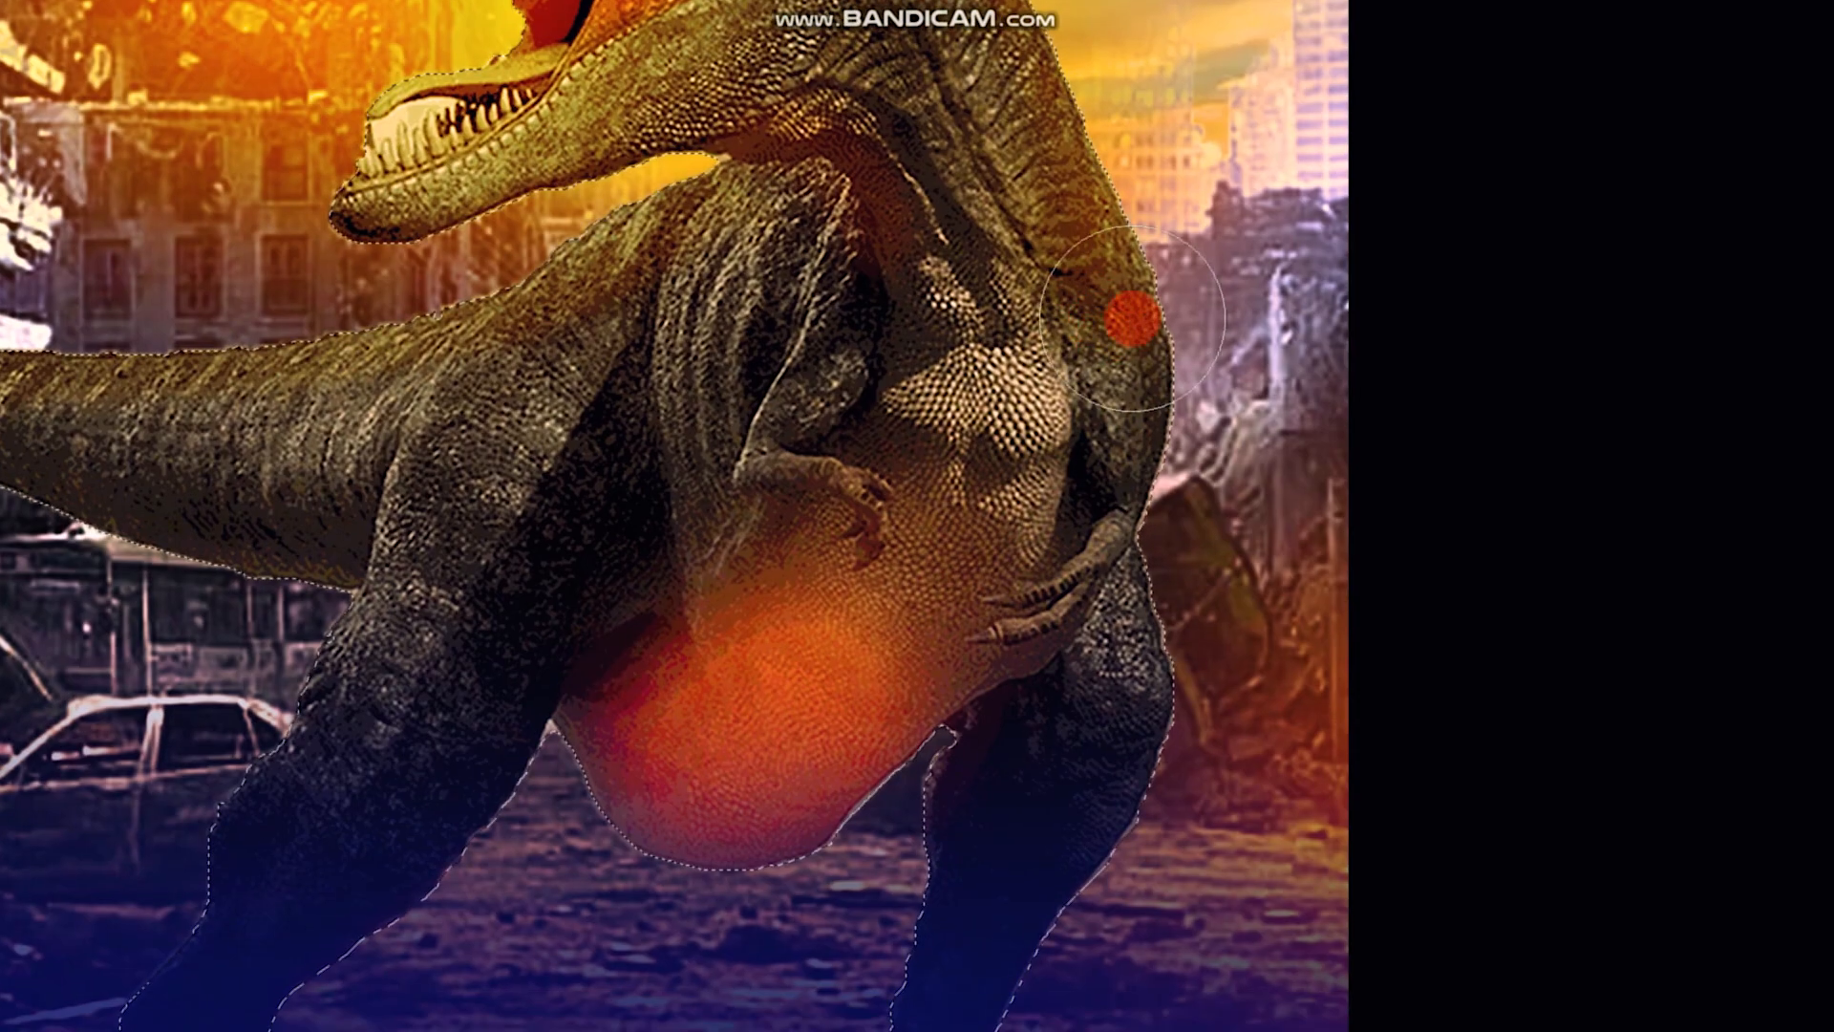
{"action": "mouse_move", "coordinate": [1152, 570]}
{"action": "left_mouse_down"}
{"action": "mouse_move", "coordinate": [1130, 787]}
{"action": "mouse_move", "coordinate": [1201, 399]}
{"action": "mouse_move", "coordinate": [1094, 704]}
{"action": "mouse_move", "coordinate": [1149, 250]}
{"action": "mouse_move", "coordinate": [1183, 329]}
{"action": "mouse_move", "coordinate": [790, 115]}
{"action": "left_mouse_up"}
{"action": "mouse_move", "coordinate": [371, 286]}
{"action": "left_mouse_down"}
{"action": "mouse_move", "coordinate": [273, 403]}
{"action": "mouse_move", "coordinate": [139, 725]}
{"action": "mouse_move", "coordinate": [278, 475]}
{"action": "mouse_move", "coordinate": [387, 186]}
{"action": "mouse_move", "coordinate": [816, 533]}
{"action": "left_mouse_up"}
{"action": "mouse_move", "coordinate": [496, 414]}
{"action": "left_mouse_down"}
{"action": "mouse_move", "coordinate": [554, 359]}
{"action": "mouse_move", "coordinate": [770, 349]}
{"action": "mouse_move", "coordinate": [618, 330]}
{"action": "mouse_move", "coordinate": [1013, 332]}
{"action": "mouse_move", "coordinate": [1067, 315]}
{"action": "mouse_move", "coordinate": [1074, 375]}
{"action": "mouse_move", "coordinate": [1166, 475]}
{"action": "mouse_move", "coordinate": [1255, 489]}
{"action": "mouse_move", "coordinate": [1361, 357]}
{"action": "mouse_move", "coordinate": [1356, 268]}
{"action": "mouse_move", "coordinate": [1425, 256]}
{"action": "mouse_move", "coordinate": [1444, 229]}
{"action": "mouse_move", "coordinate": [1381, 108]}
{"action": "mouse_move", "coordinate": [1392, 402]}
{"action": "left_mouse_up"}
{"action": "mouse_move", "coordinate": [1382, 310]}
{"action": "left_mouse_down"}
{"action": "mouse_move", "coordinate": [1307, 317]}
{"action": "mouse_move", "coordinate": [1287, 296]}
{"action": "mouse_move", "coordinate": [1361, 369]}
{"action": "mouse_move", "coordinate": [1415, 501]}
{"action": "left_mouse_up"}
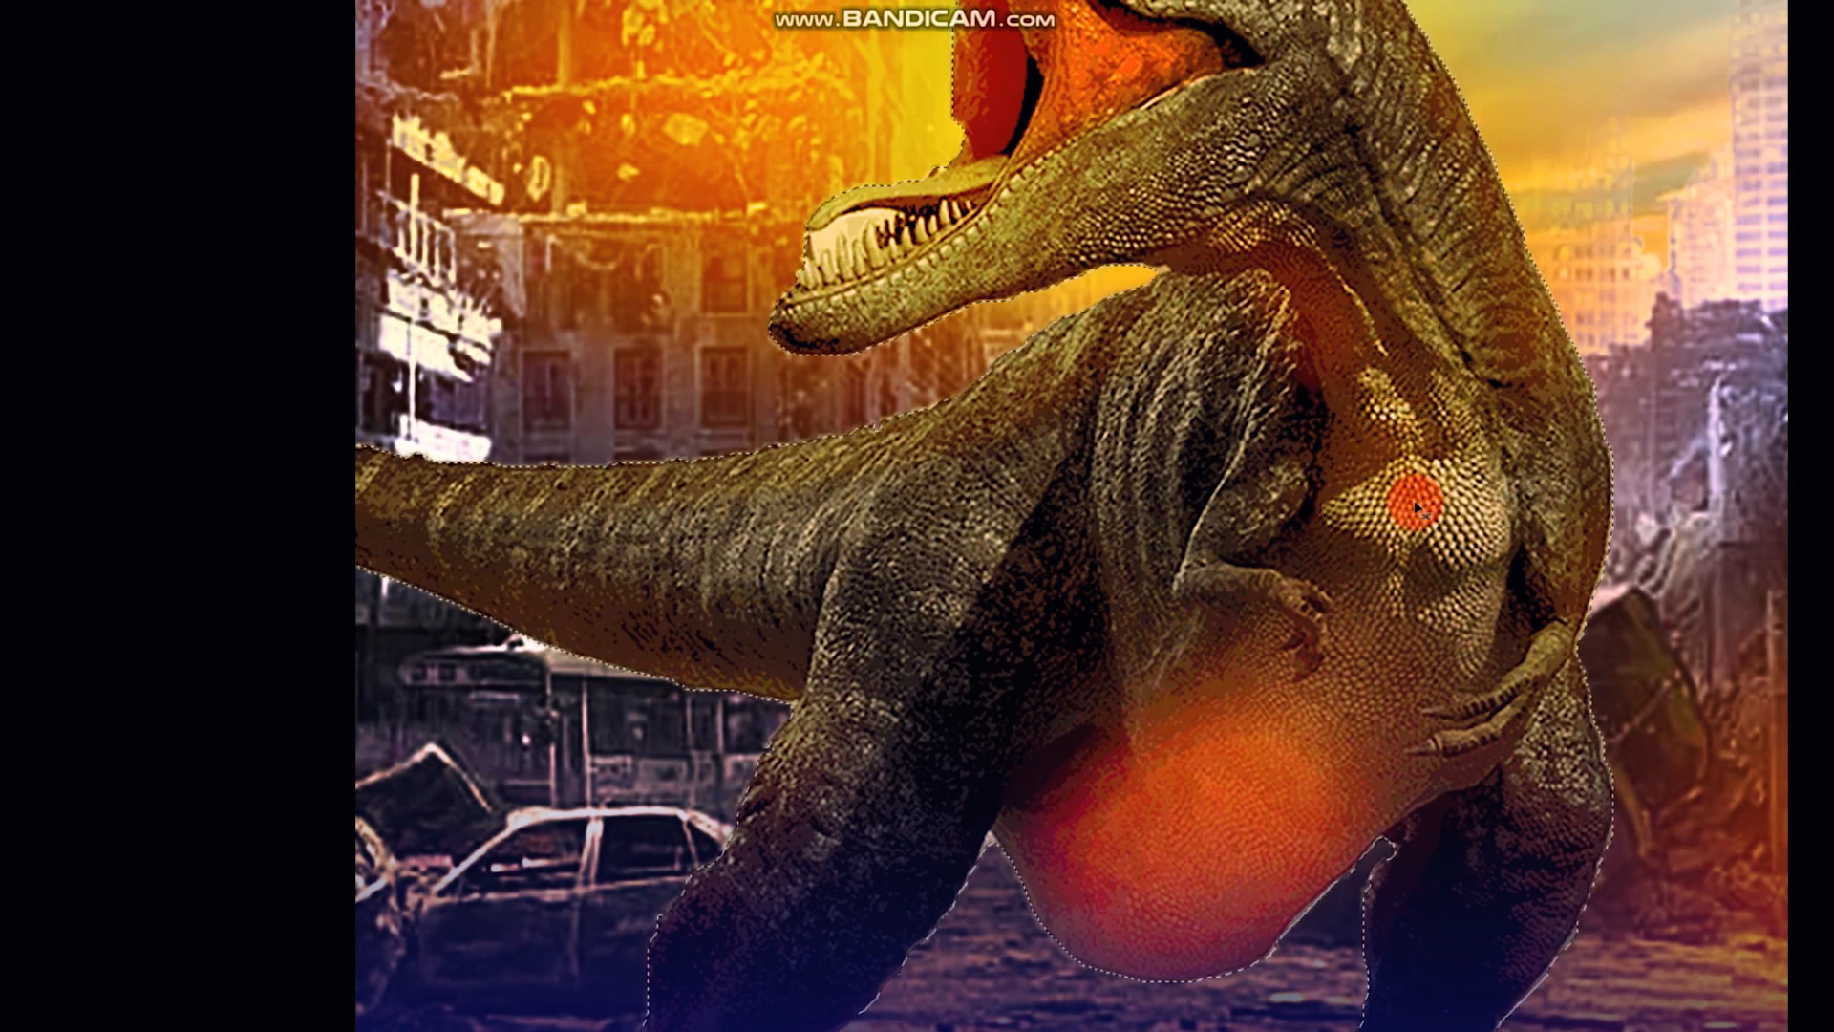
{"action": "key", "text": "ctrl+0"}
{"action": "key", "text": "ctrl+d"}
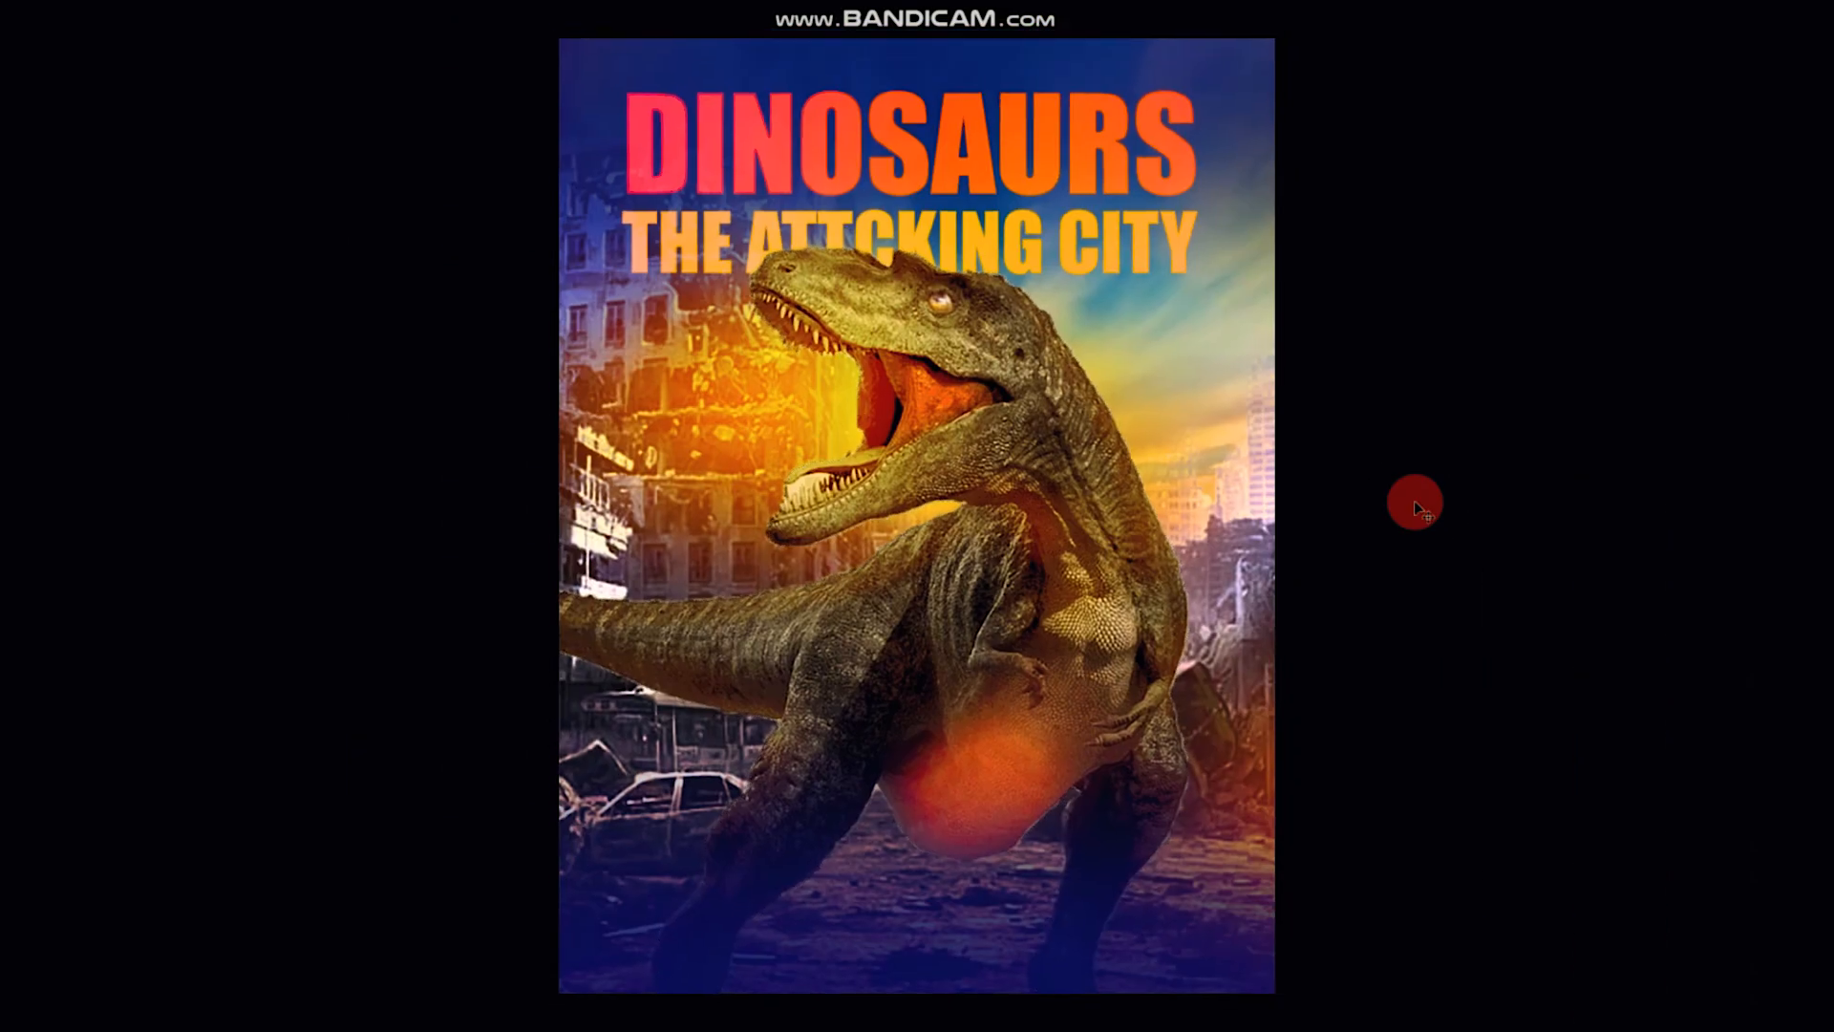
Step: Compare the poster with and without the Color Dodge mouth glow layer, leaving the layer visible
{"action": "key", "text": "ctrl+minus"}
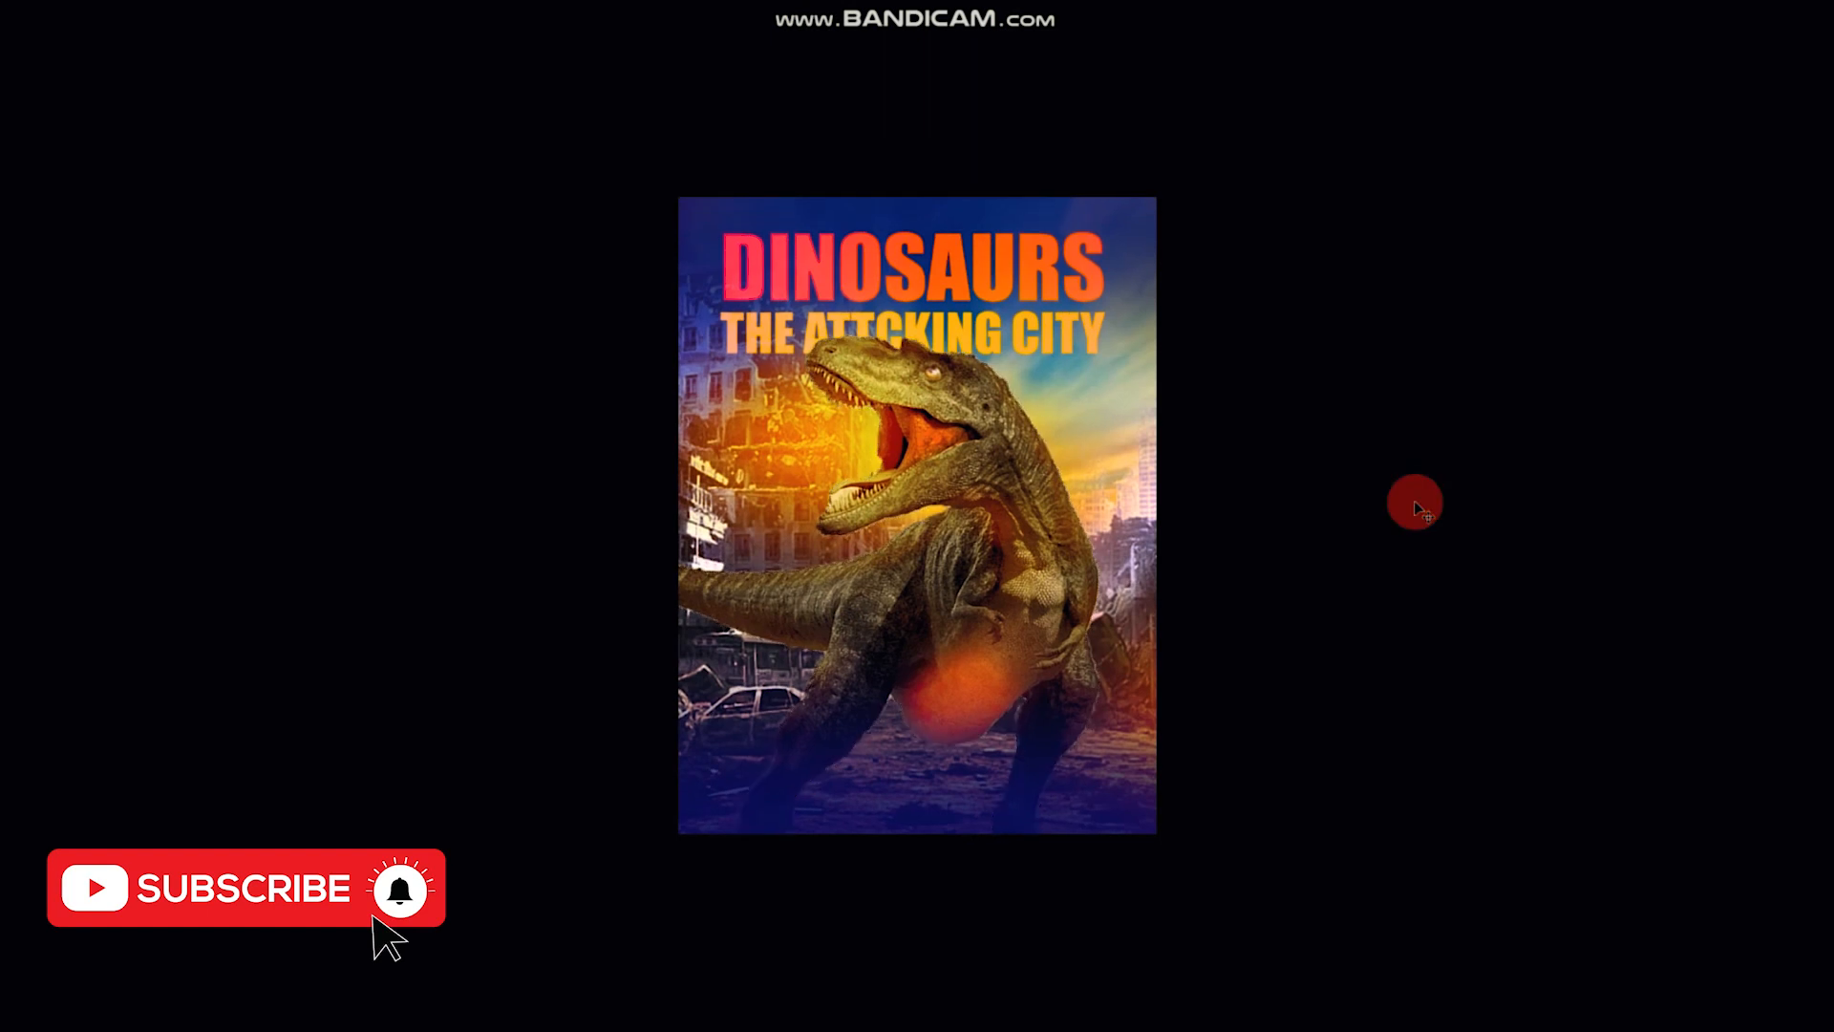
{"action": "key", "text": "f"}
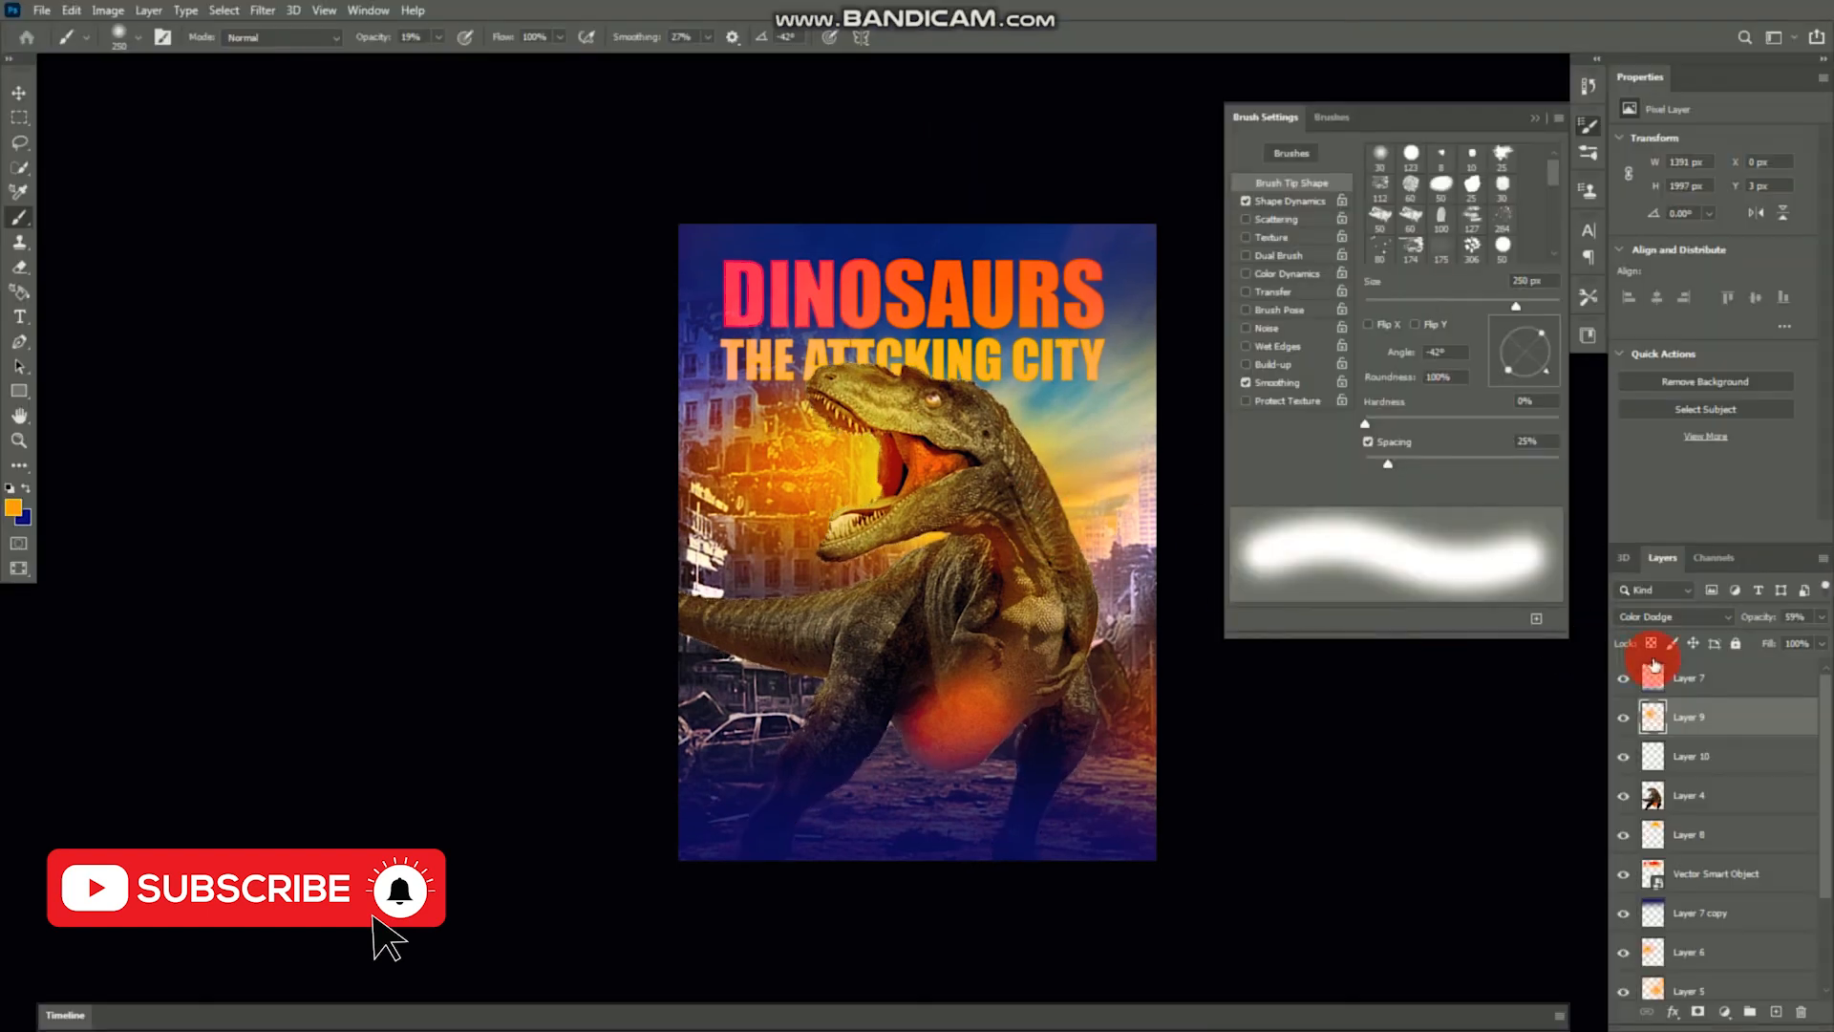
{"action": "left_click", "coordinate": [1621, 723]}
{"action": "left_click", "coordinate": [1621, 723]}
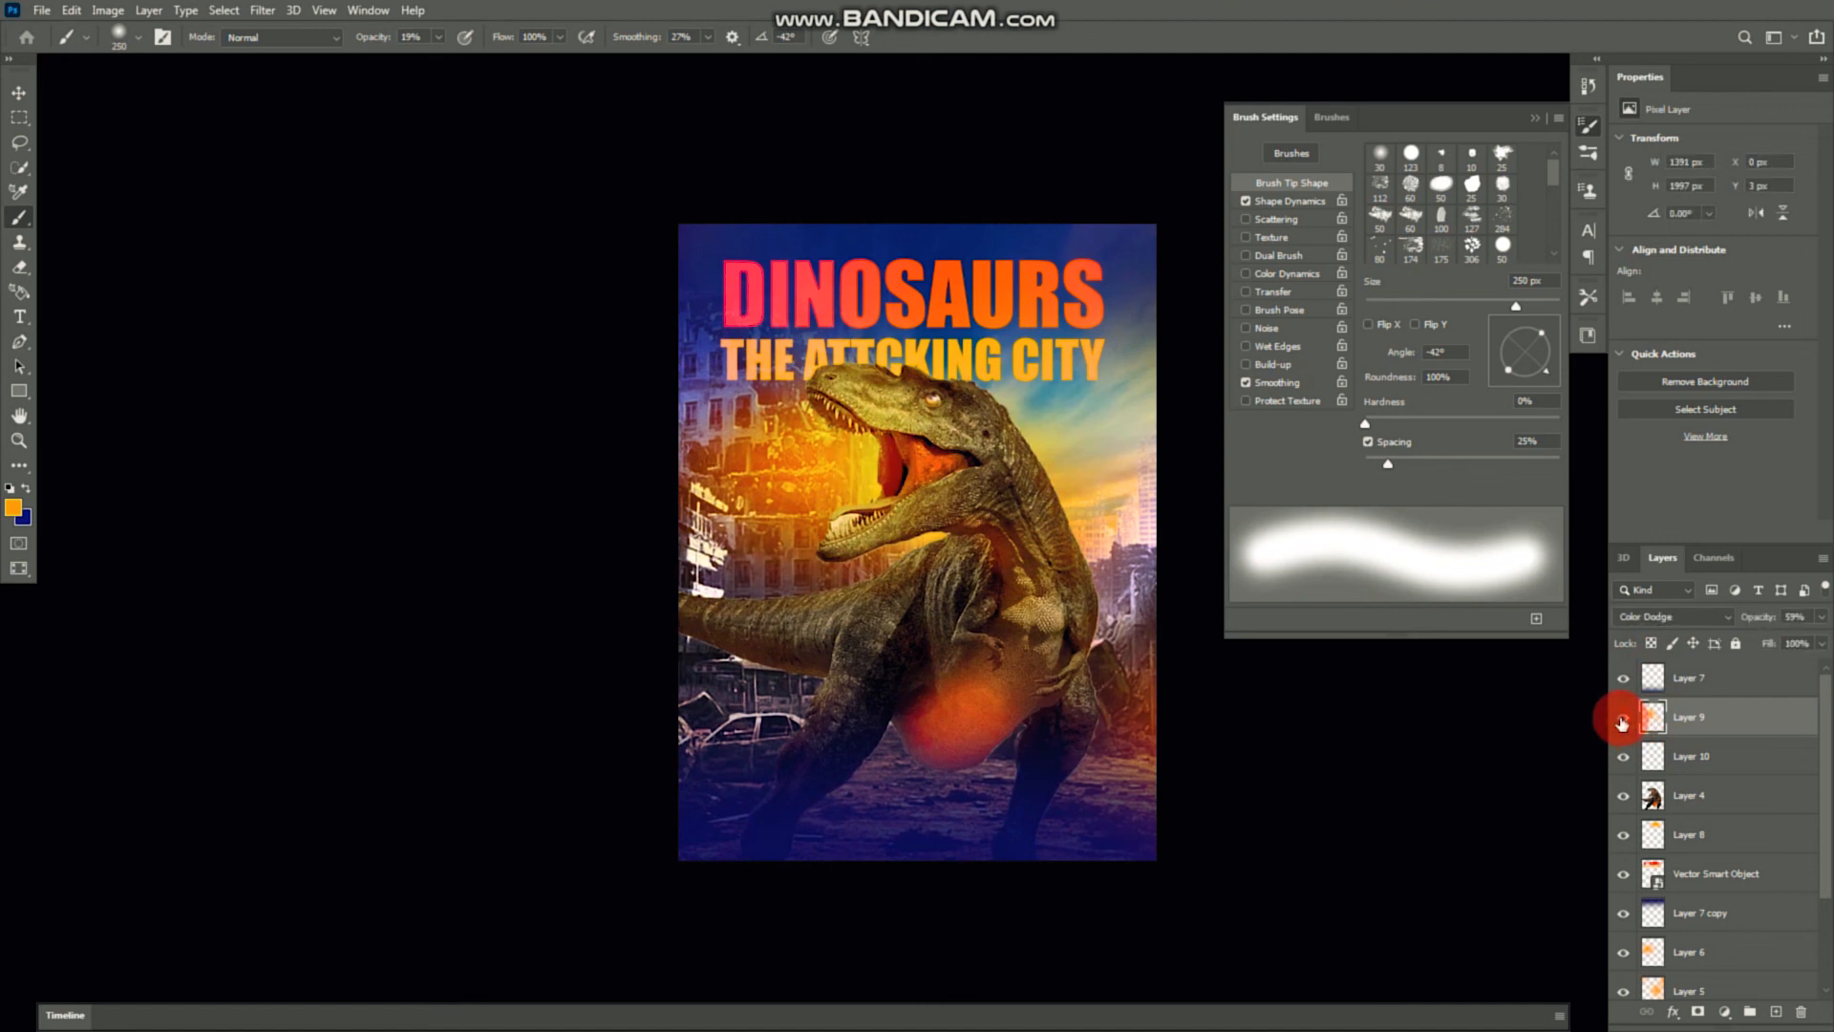
{"action": "left_click", "coordinate": [1621, 723]}
{"action": "left_click", "coordinate": [1621, 723]}
{"action": "left_click", "coordinate": [1621, 723]}
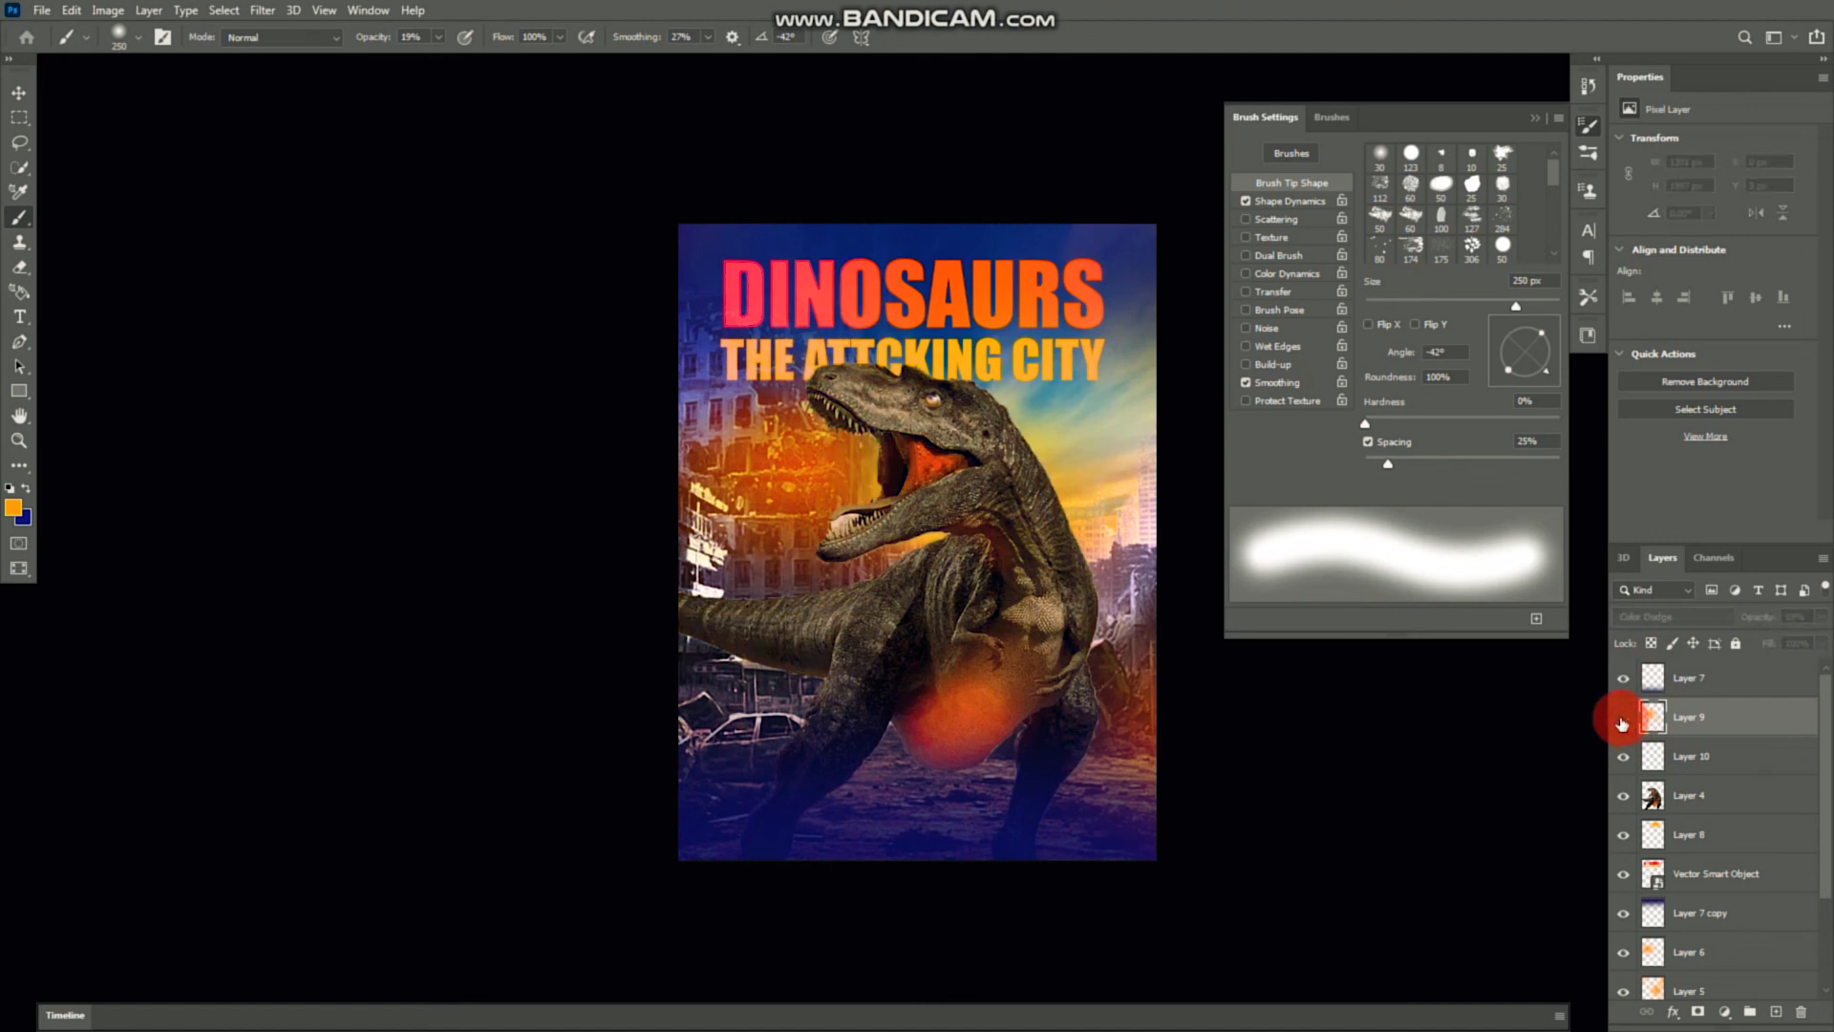
{"action": "left_click", "coordinate": [1621, 723]}
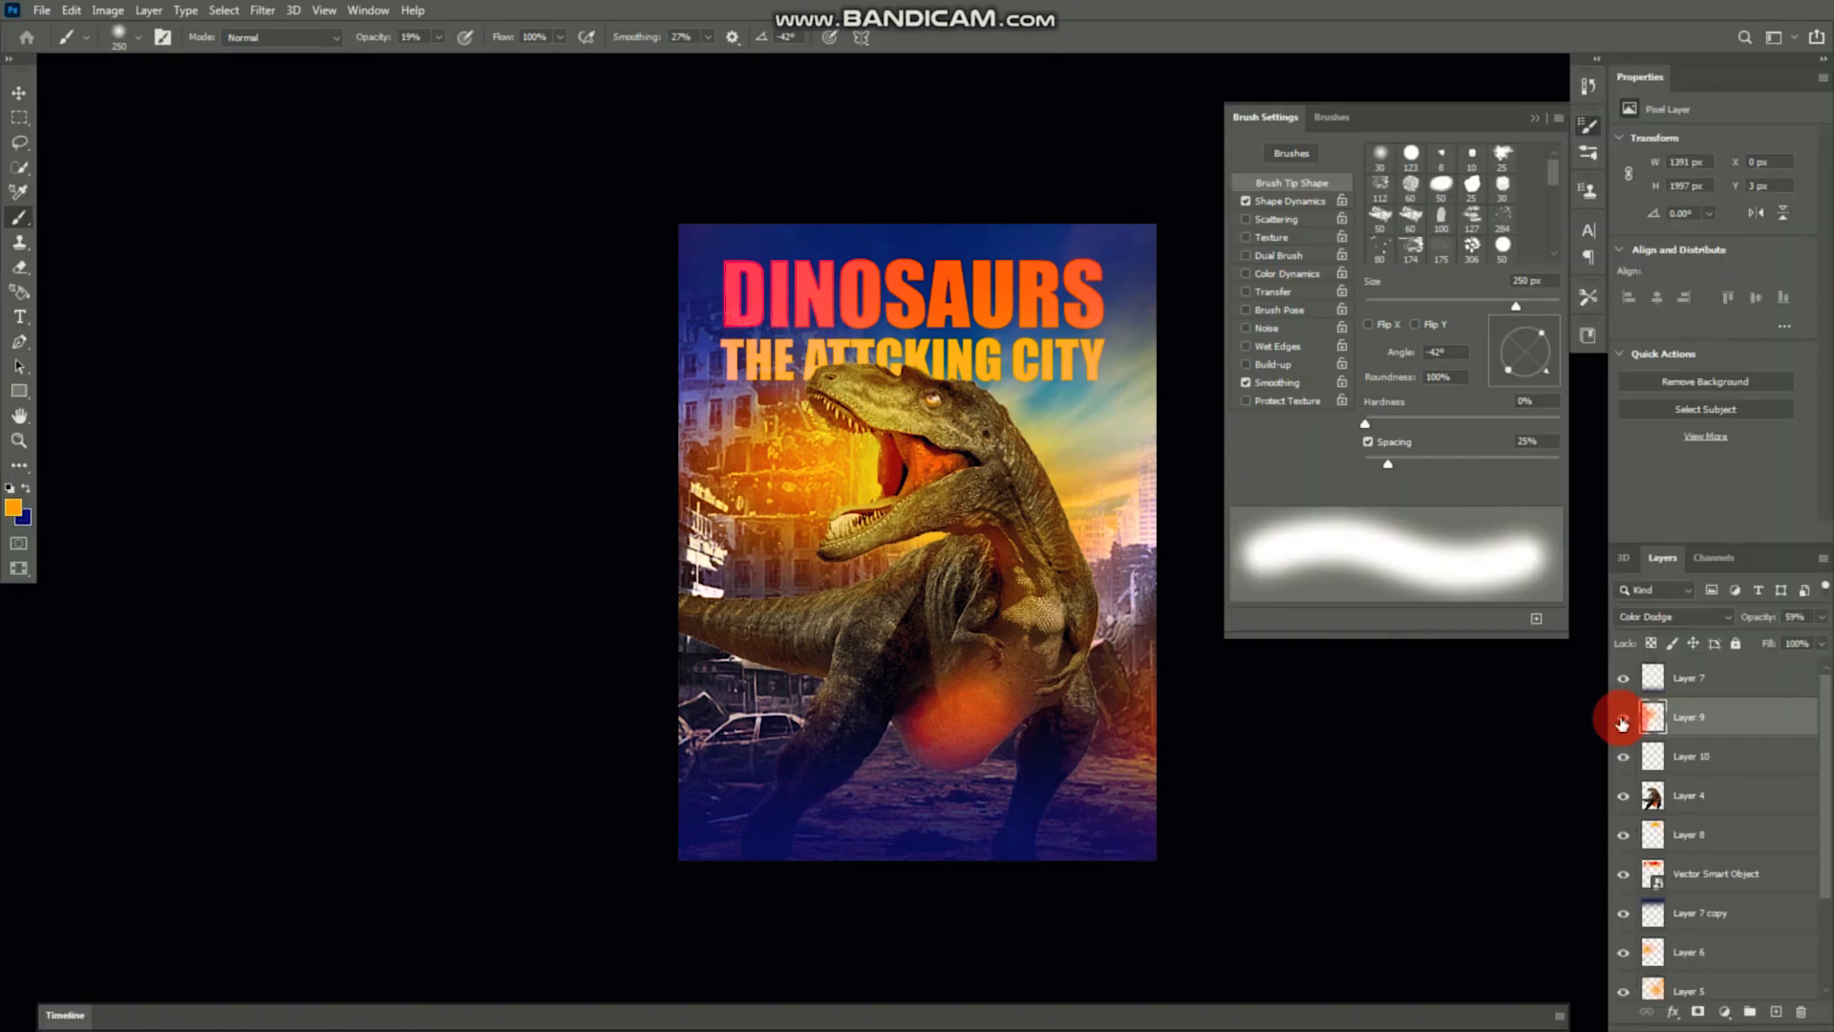
{"action": "left_click", "coordinate": [1623, 723]}
{"action": "left_click", "coordinate": [1625, 723]}
{"action": "left_click", "coordinate": [1624, 723]}
{"action": "left_click", "coordinate": [1625, 719]}
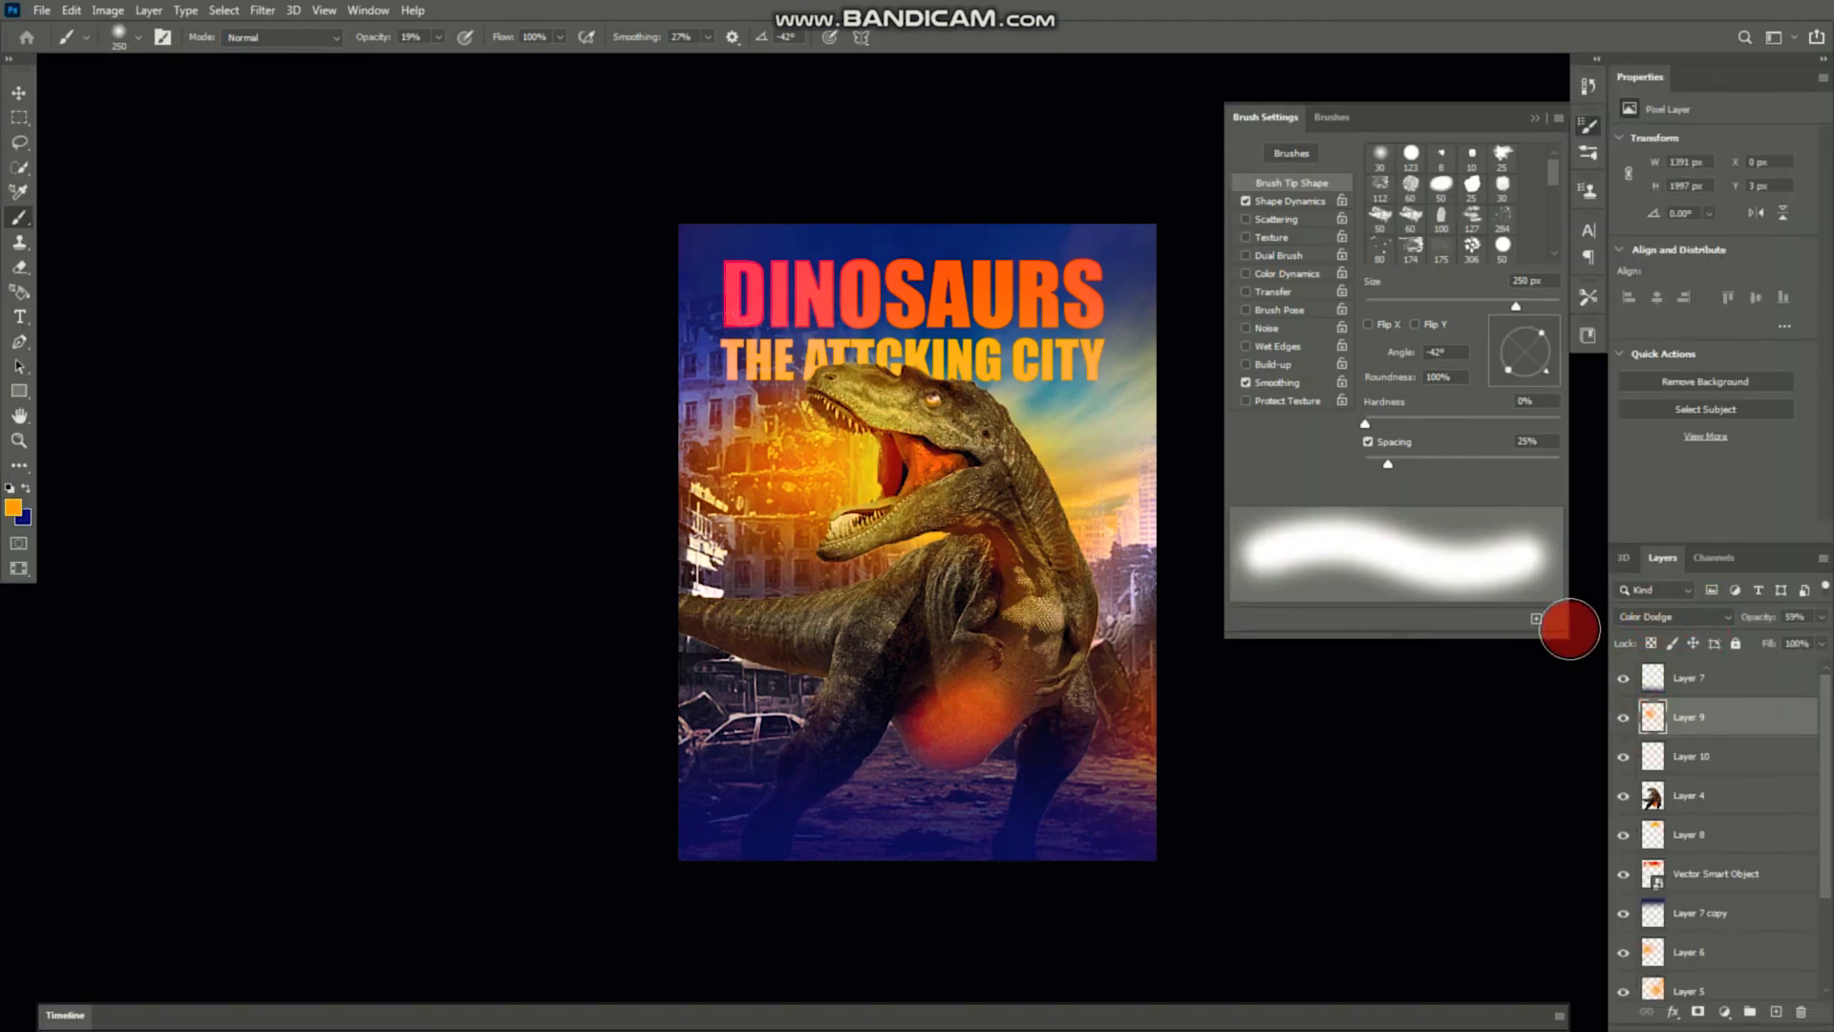
{"action": "left_click", "coordinate": [1624, 721]}
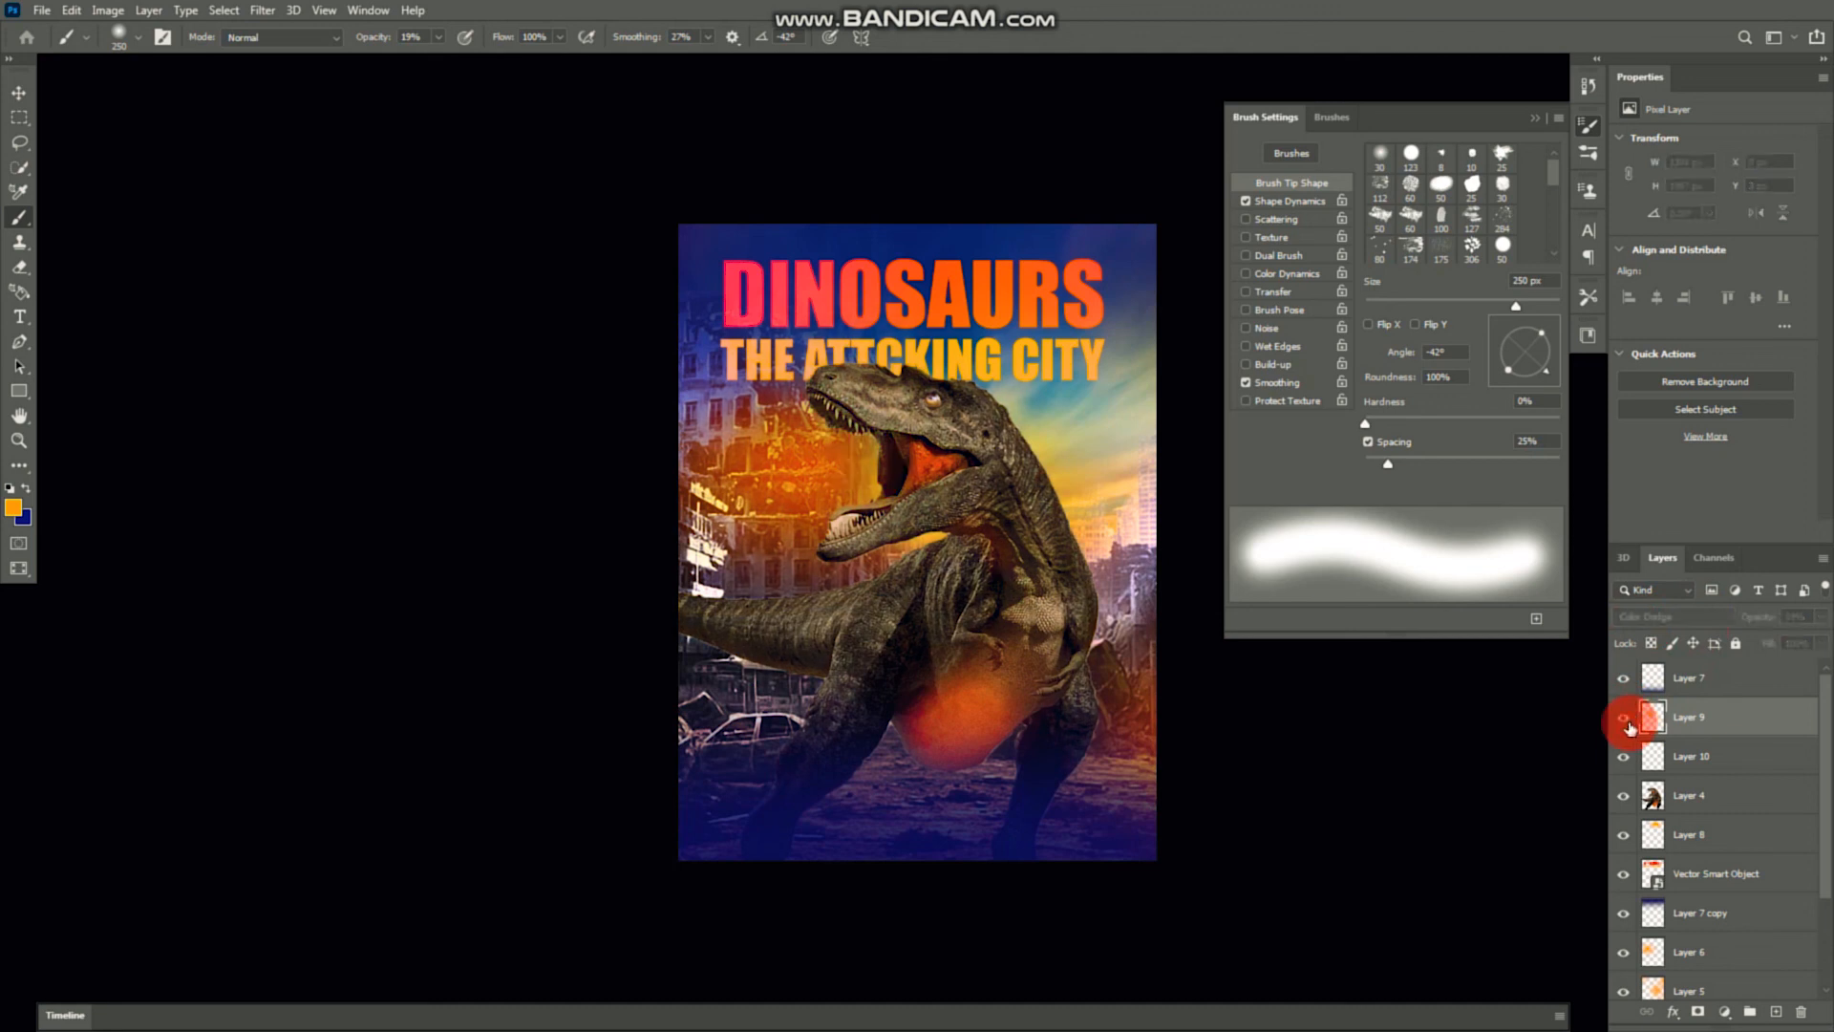
{"action": "left_click", "coordinate": [1624, 723]}
{"action": "left_click", "coordinate": [1624, 723]}
{"action": "left_click", "coordinate": [1624, 723]}
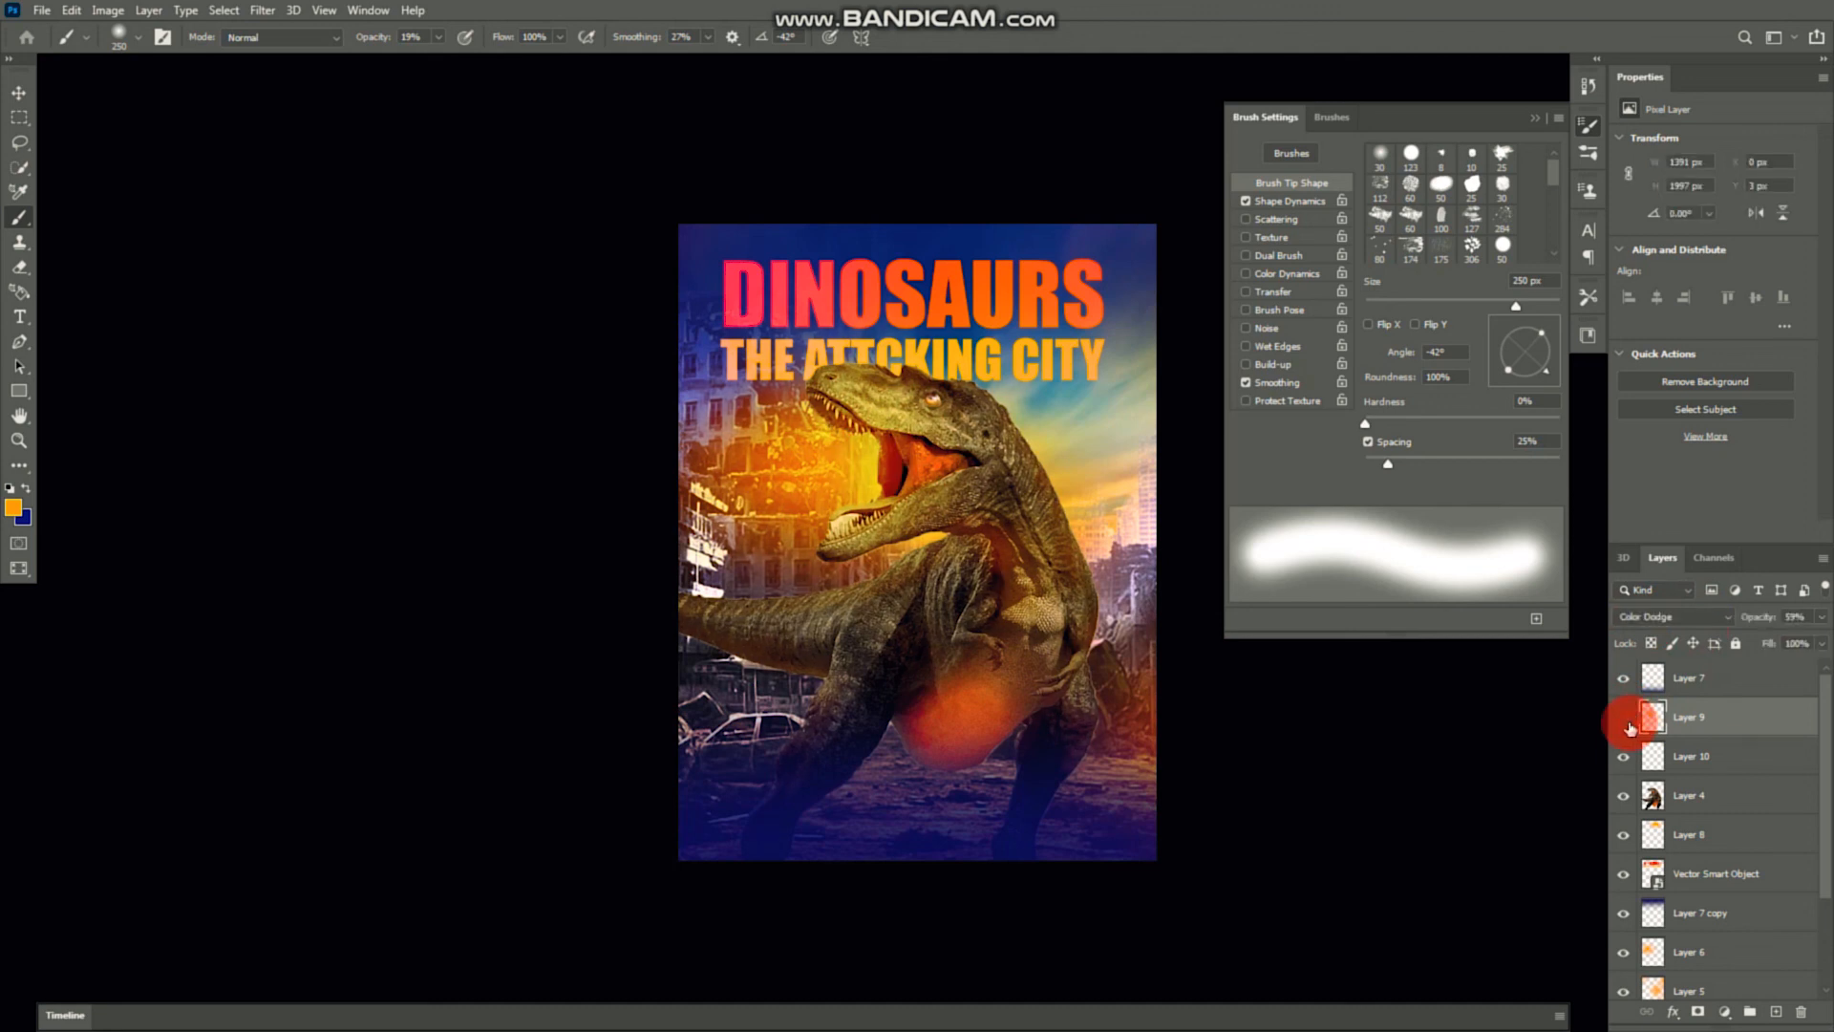
{"action": "left_click", "coordinate": [1623, 723]}
{"action": "left_click", "coordinate": [1624, 723]}
Step: Review the whole poster in full-screen view at different magnifications
{"action": "key", "text": "f"}
{"action": "key", "text": "f"}
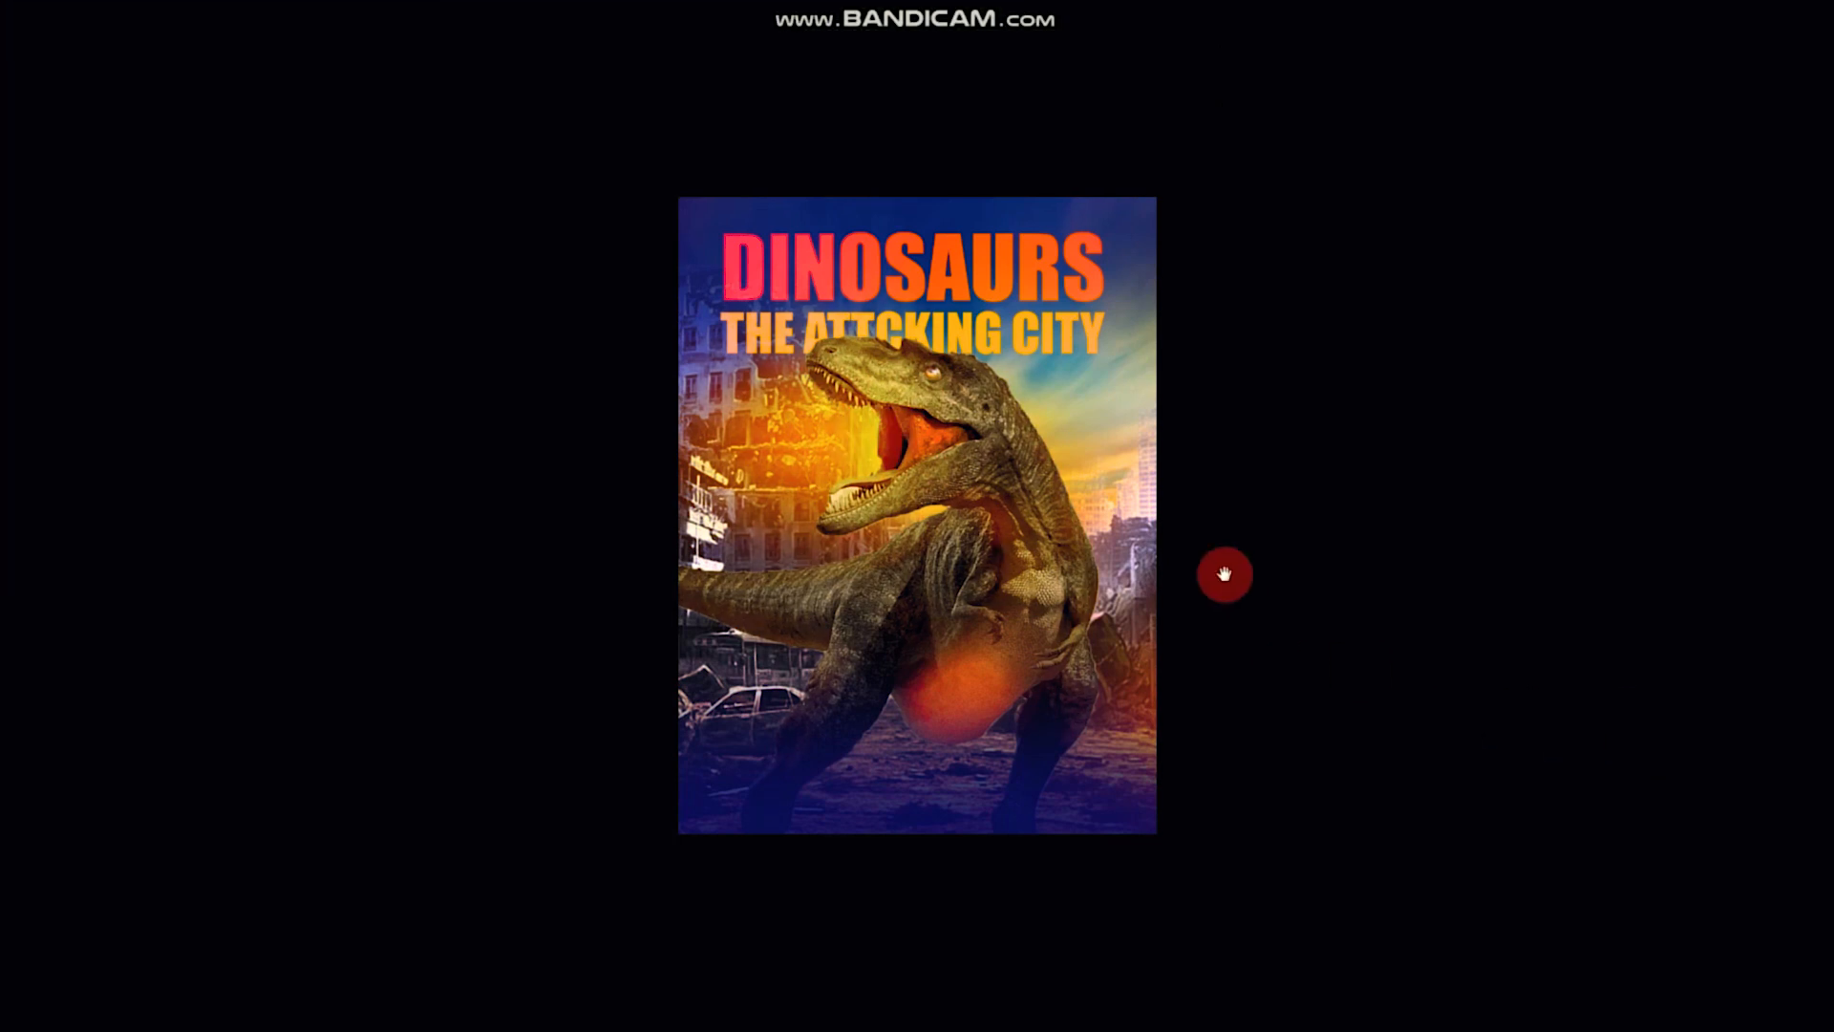
{"action": "left_click", "coordinate": [1206, 484], "text": "ctrl"}
{"action": "key", "text": "f"}
{"action": "key", "text": "f"}
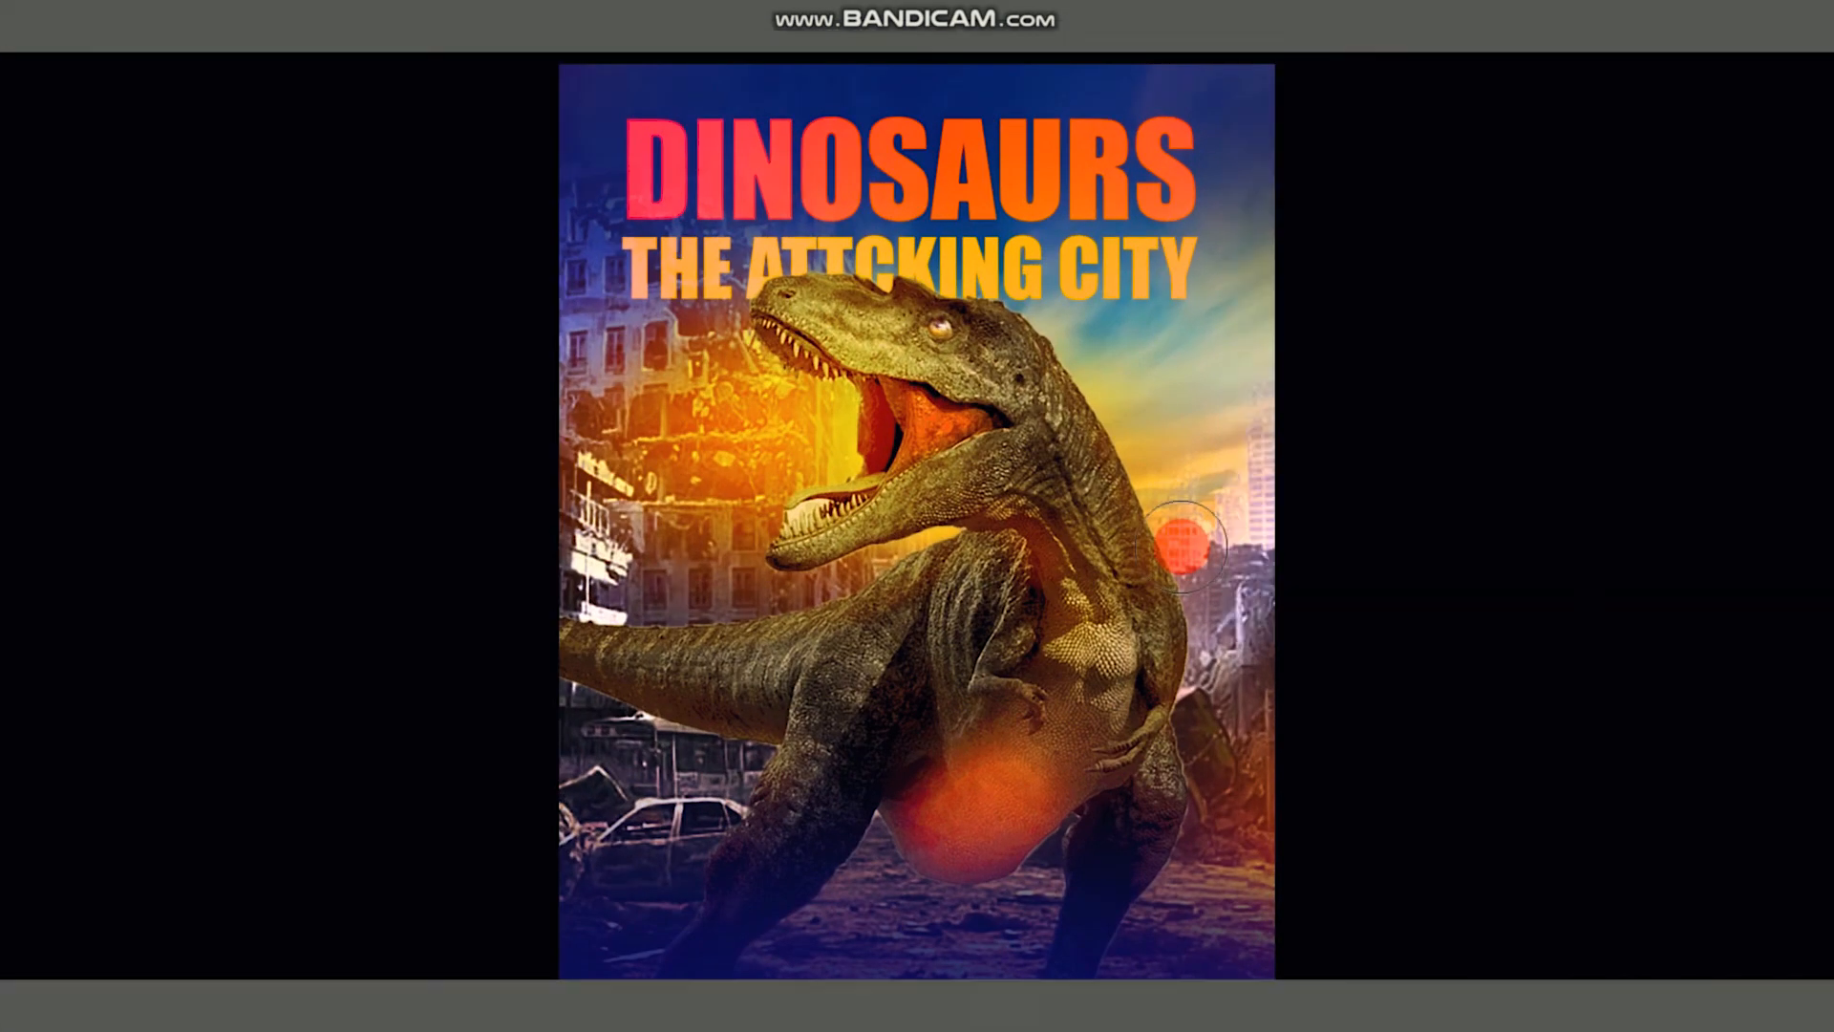
{"action": "left_click", "coordinate": [1182, 546], "text": "alt"}
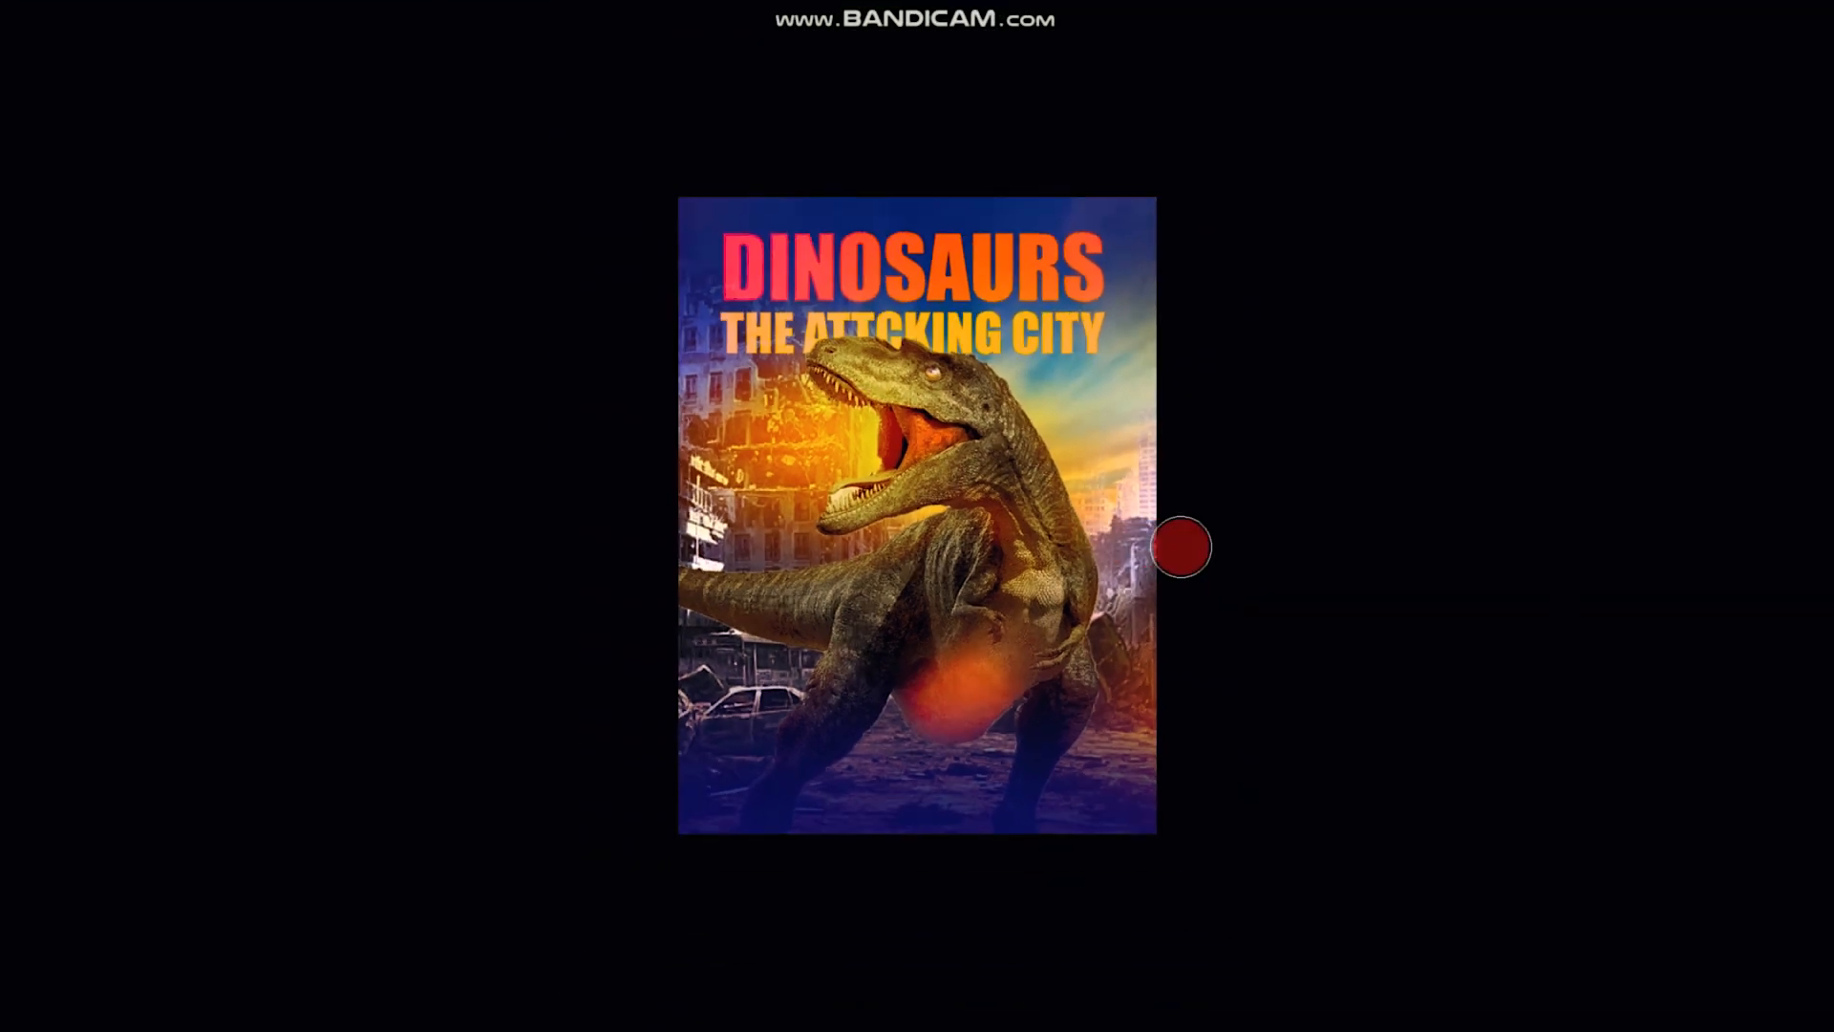
{"action": "key", "text": "f"}
{"action": "key", "text": "f"}
{"action": "key", "text": "f"}
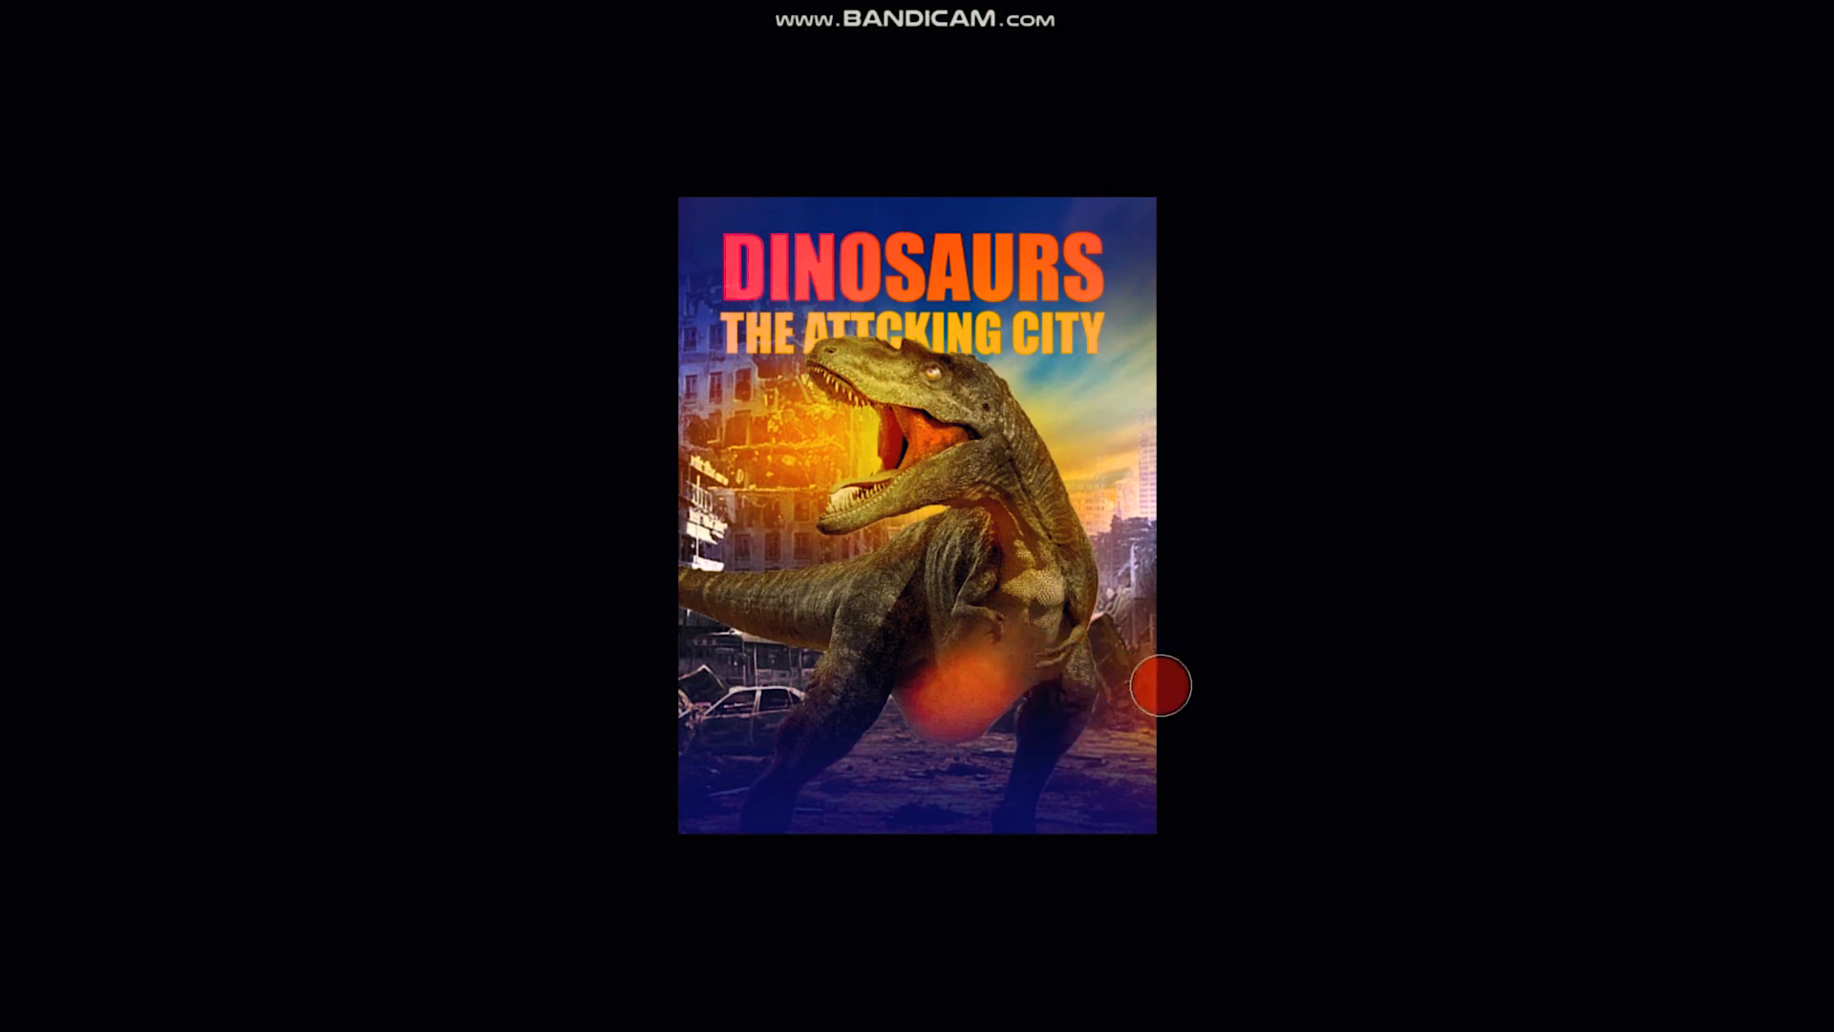
{"action": "left_click", "coordinate": [1021, 517], "text": "ctrl"}
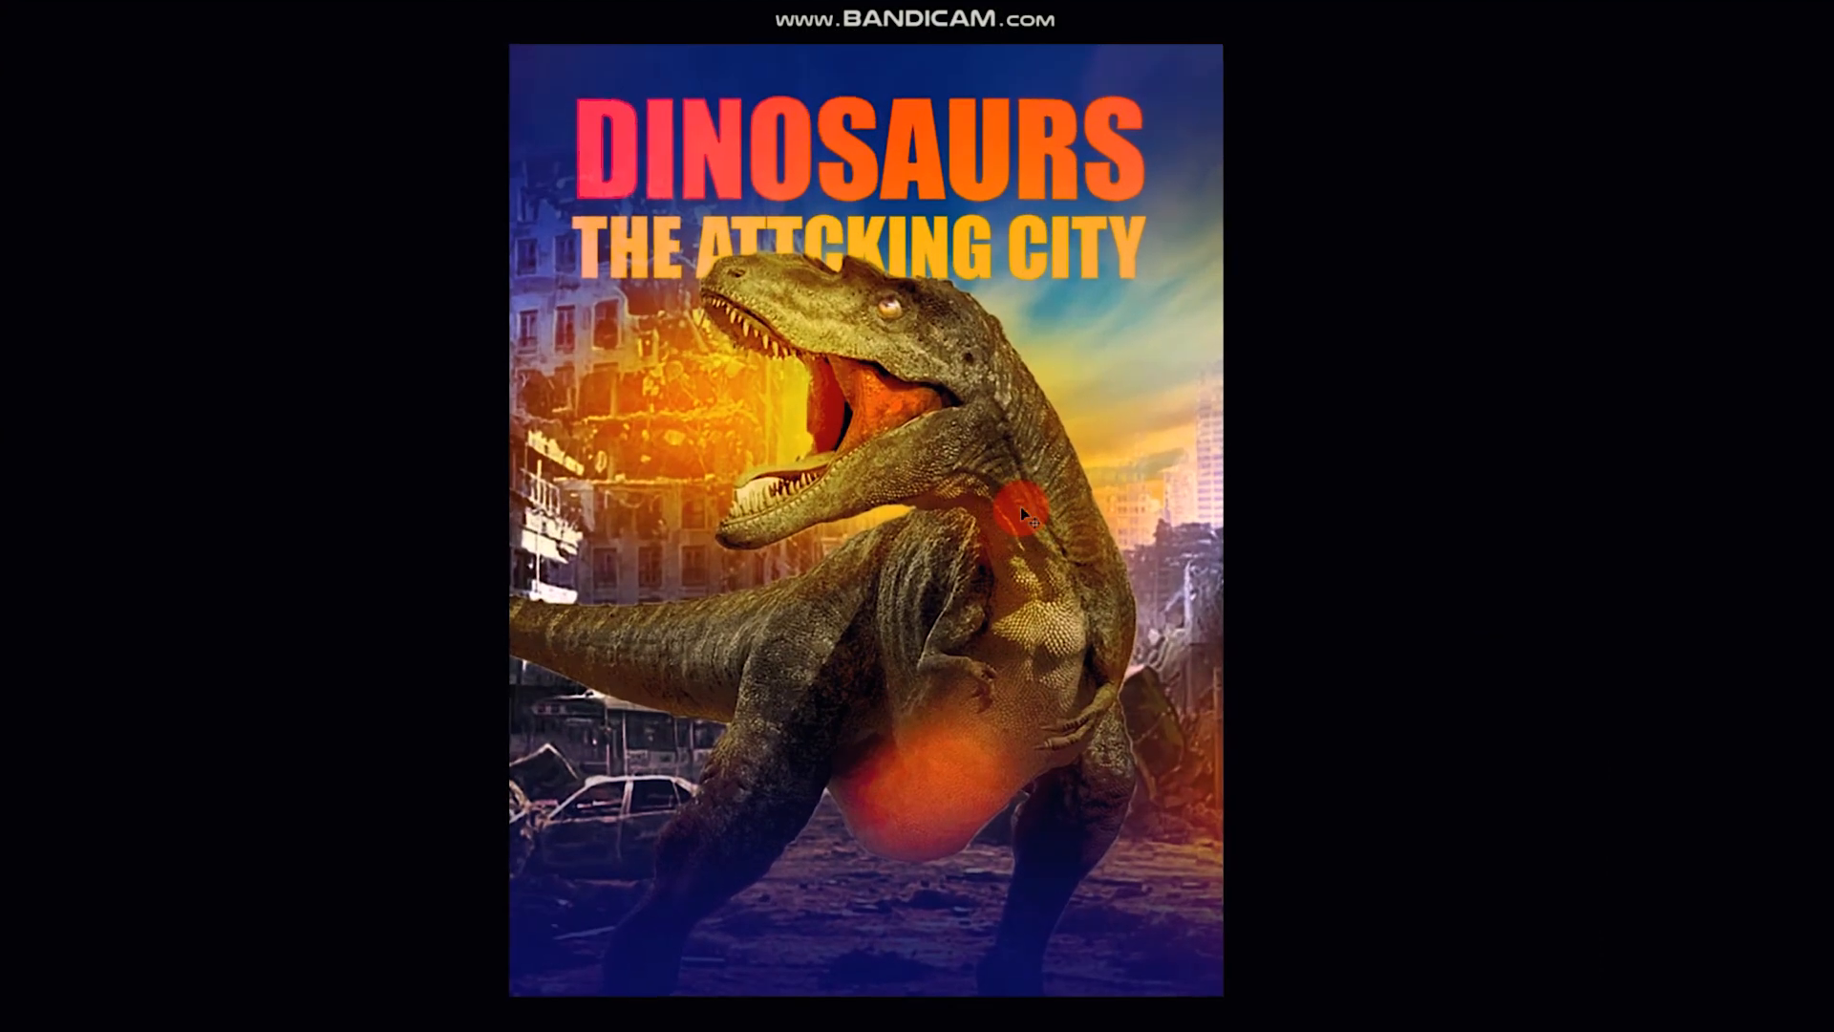